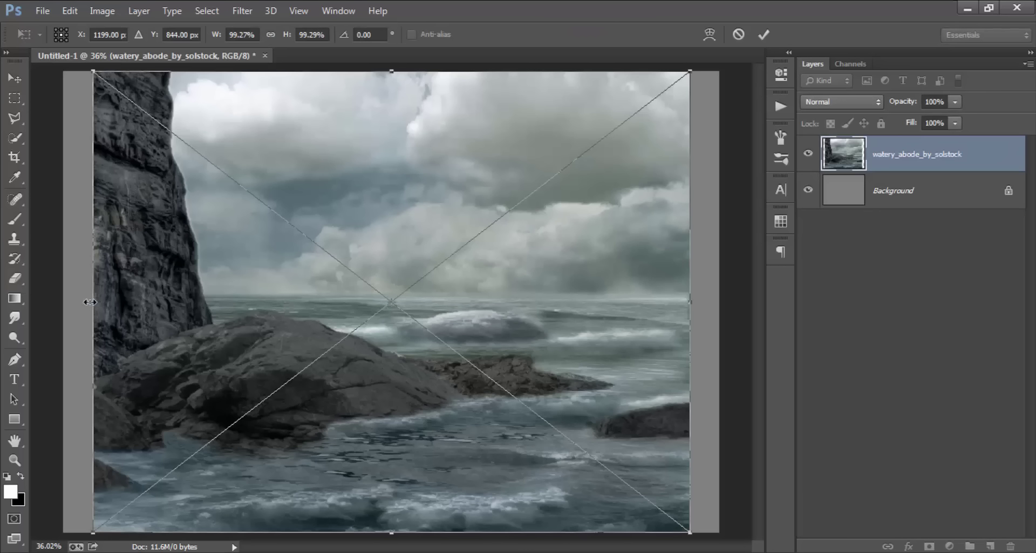
Step: Stretch the watery_abode sea photo out to both side edges of the canvas
drag(90, 301, 63, 302)
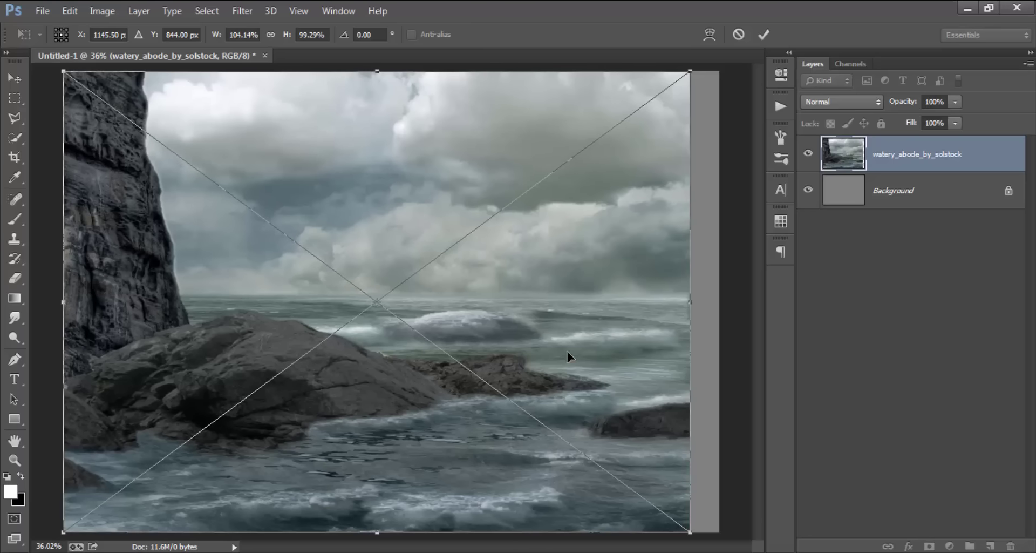
drag(685, 306, 717, 301)
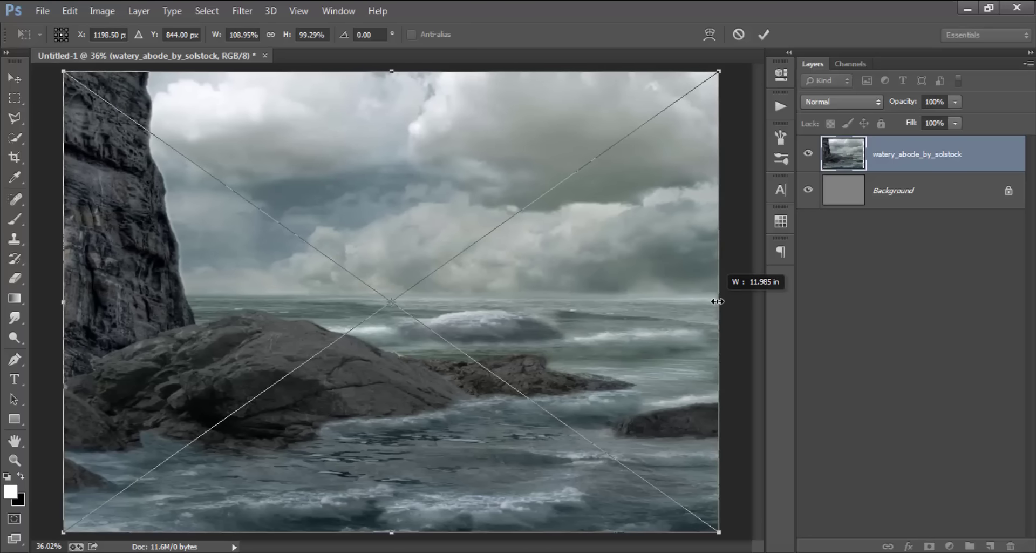
click(759, 38)
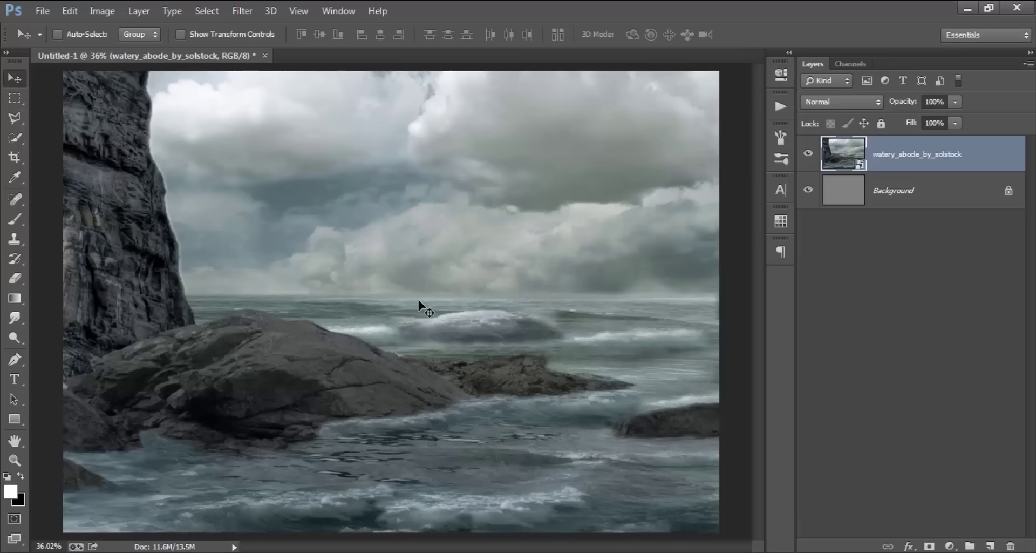
Step: Squash the sea photo down from the top to about 77% height, leaving grey above
click(72, 11)
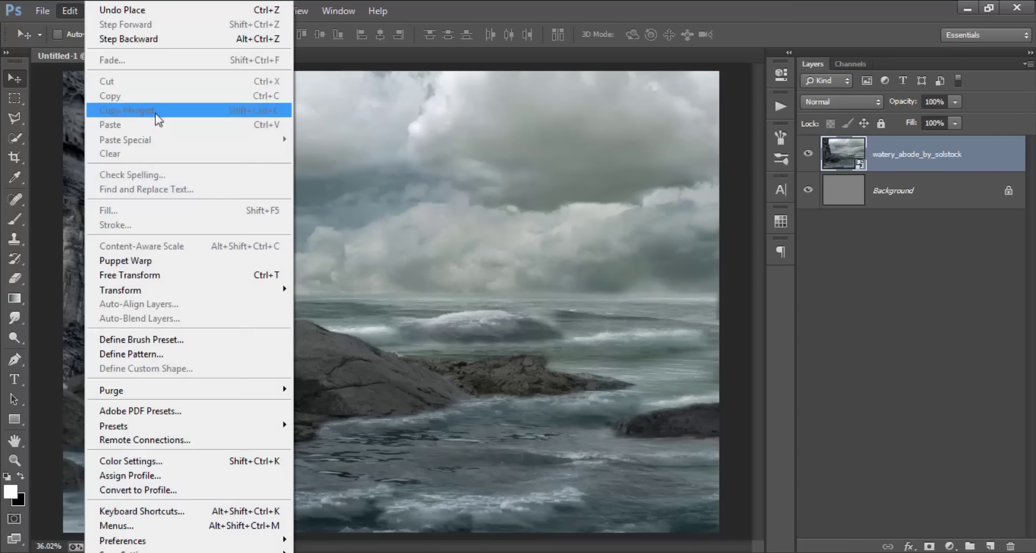
click(135, 270)
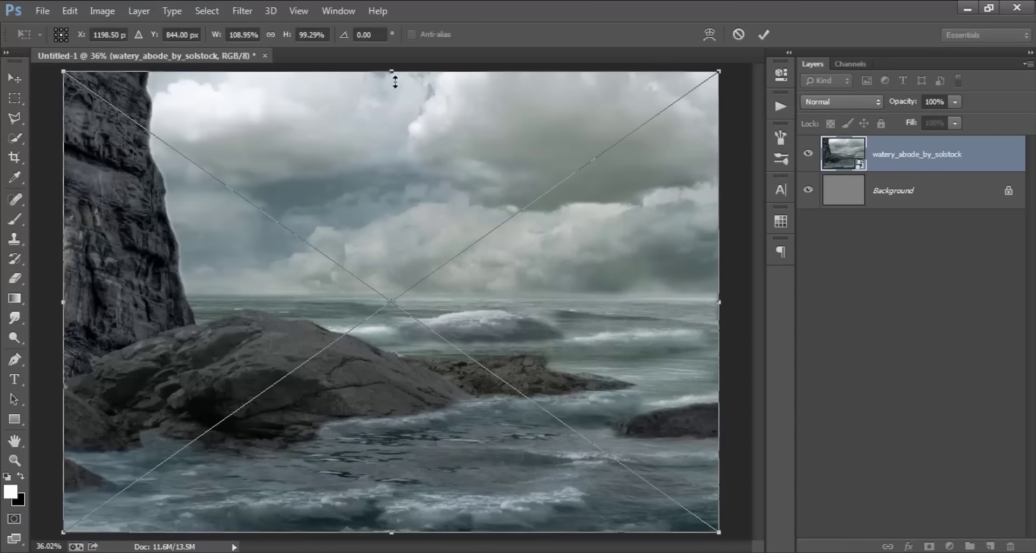
drag(395, 81, 395, 166)
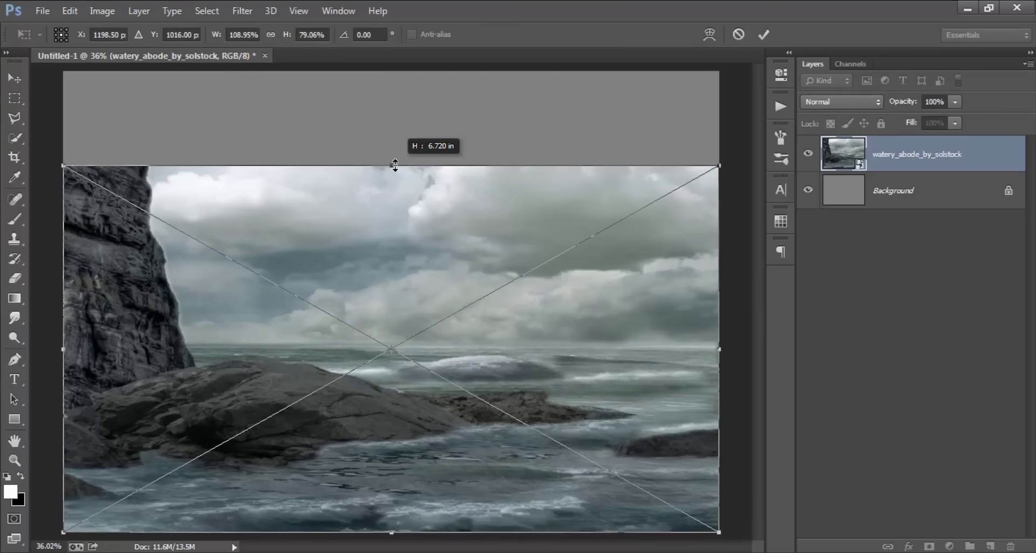
drag(395, 166, 396, 175)
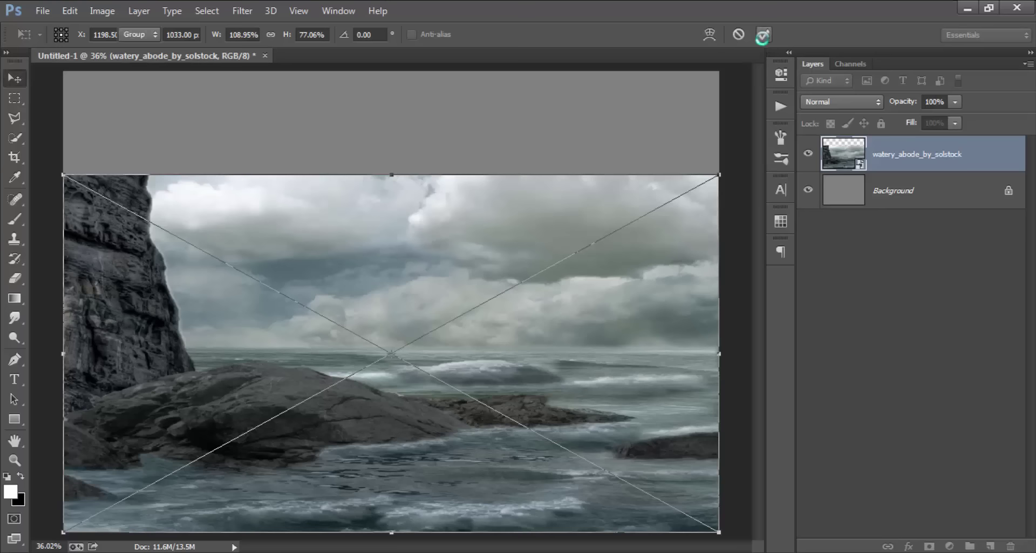
click(764, 34)
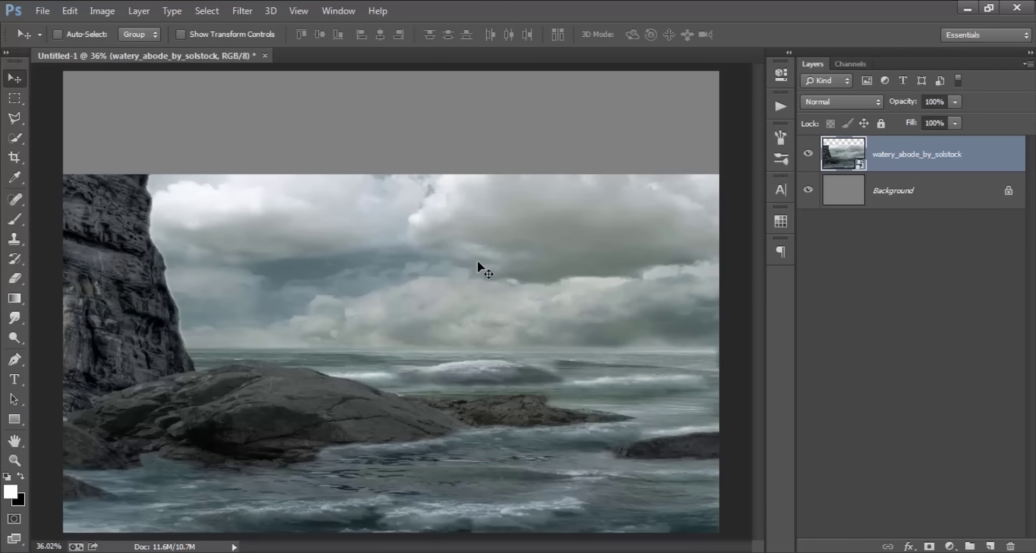
Step: Quick Select the rocks and water and add a layer mask hiding the sky and cliff
click(15, 137)
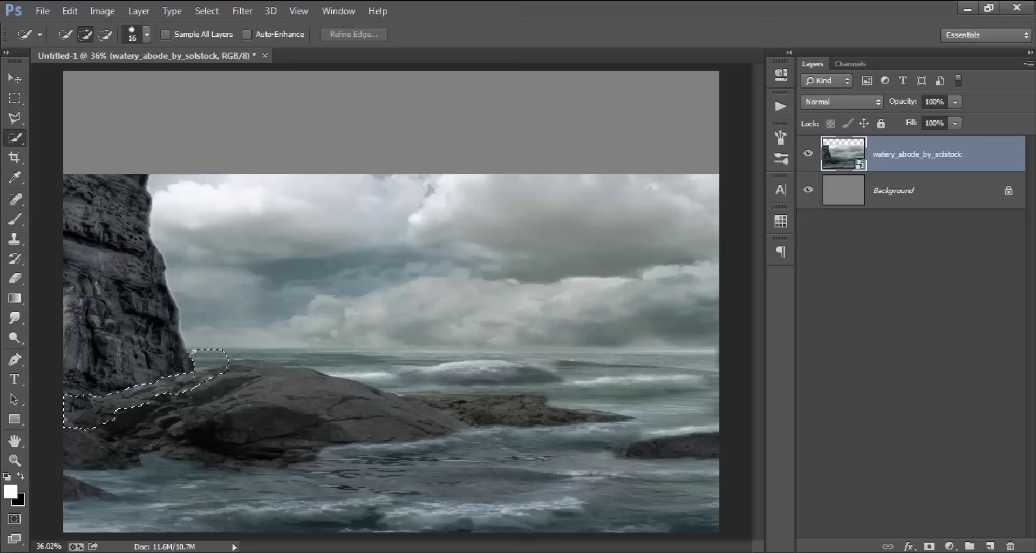
mouse_move(368, 350)
mouse_down()
mouse_move(673, 367)
mouse_move(584, 360)
mouse_up()
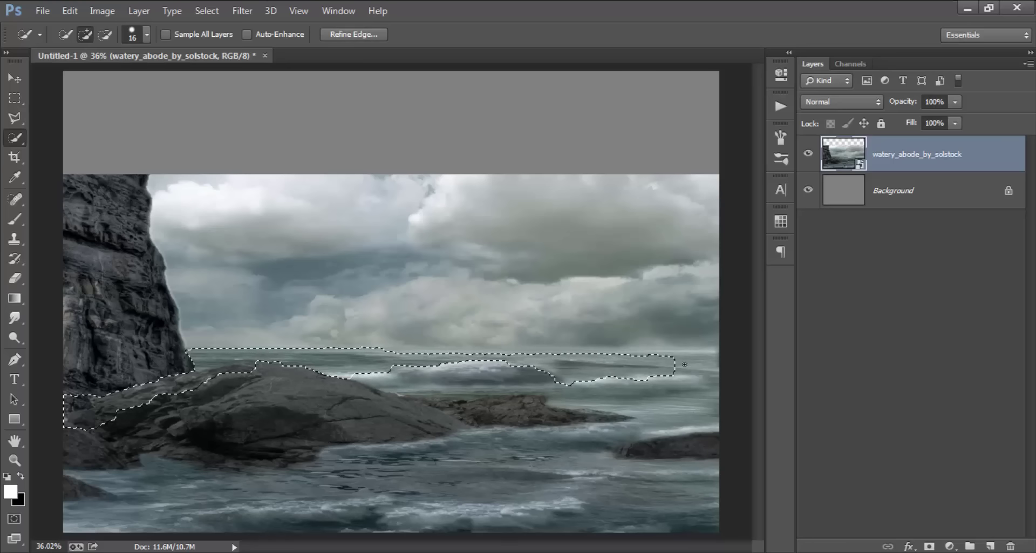
drag(684, 364, 710, 365)
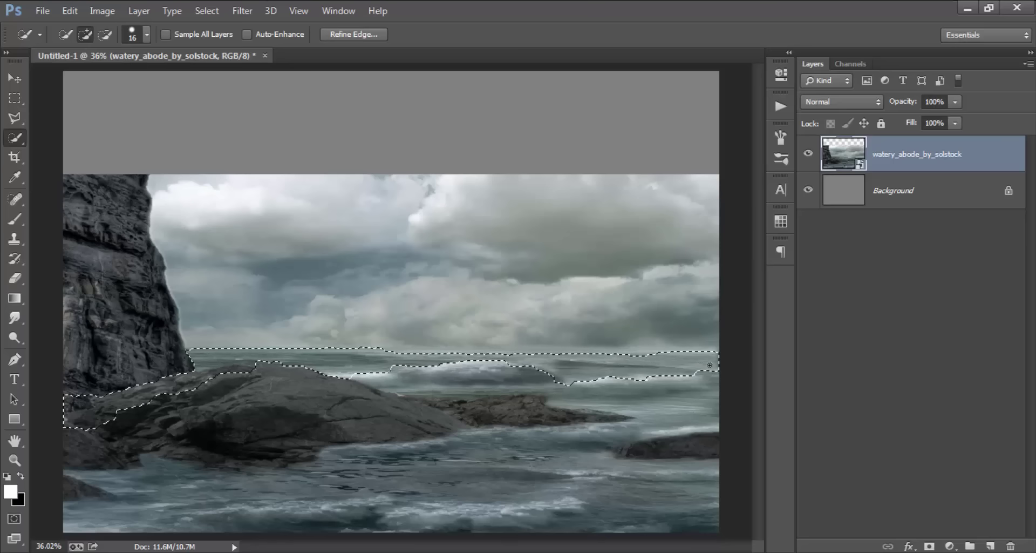
drag(705, 463, 702, 510)
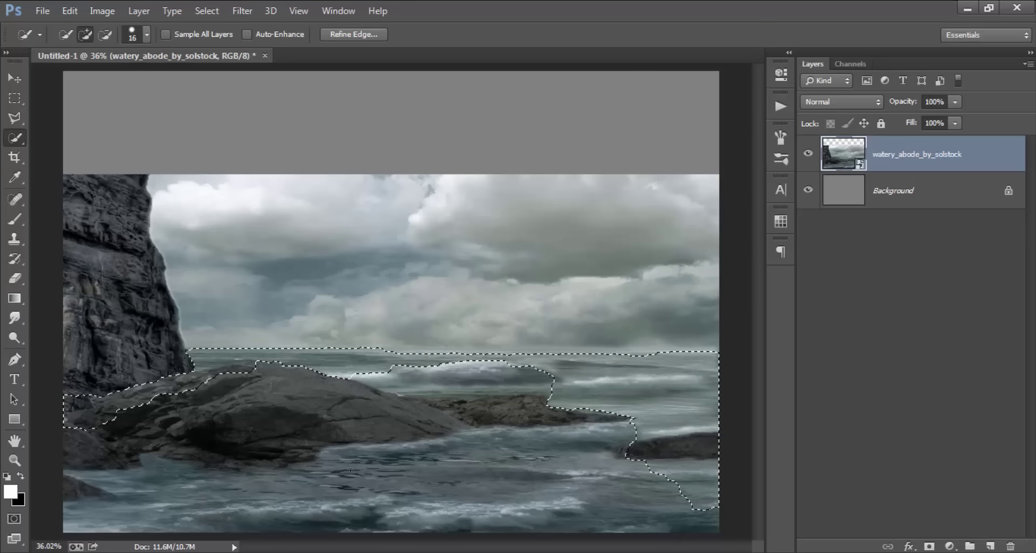
drag(289, 469, 160, 517)
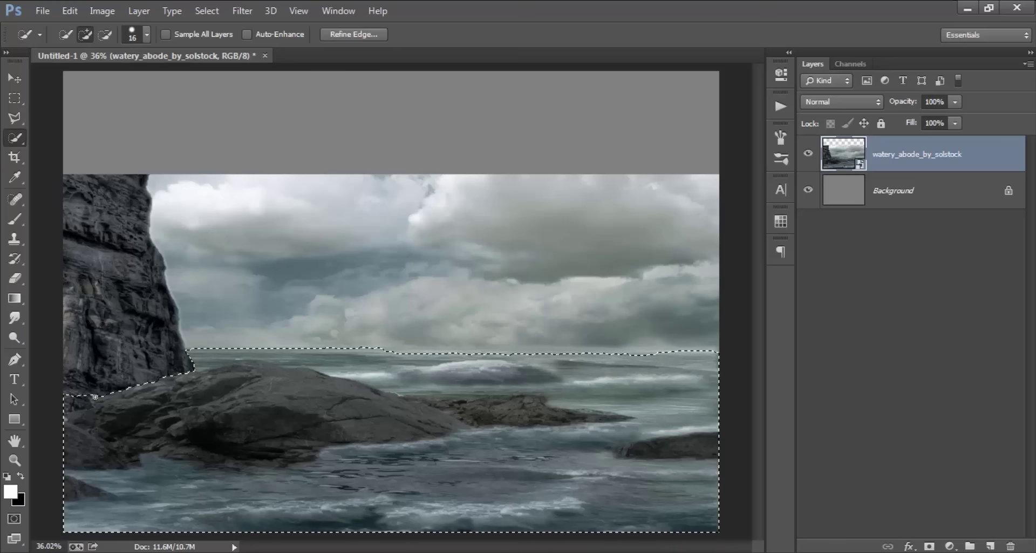
click(108, 397)
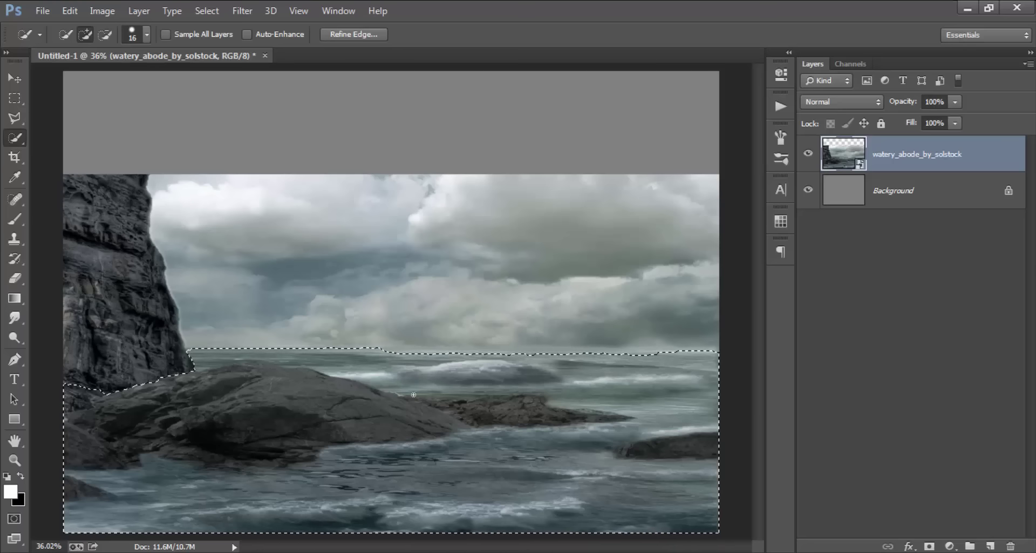
click(929, 546)
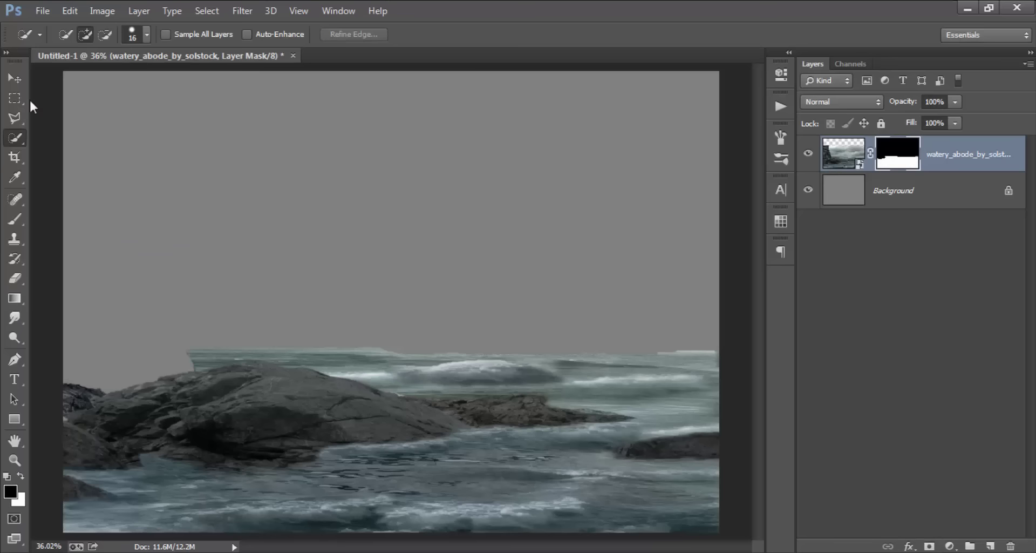
Step: Rasterize the sea layer and apply its layer mask permanently
click(15, 78)
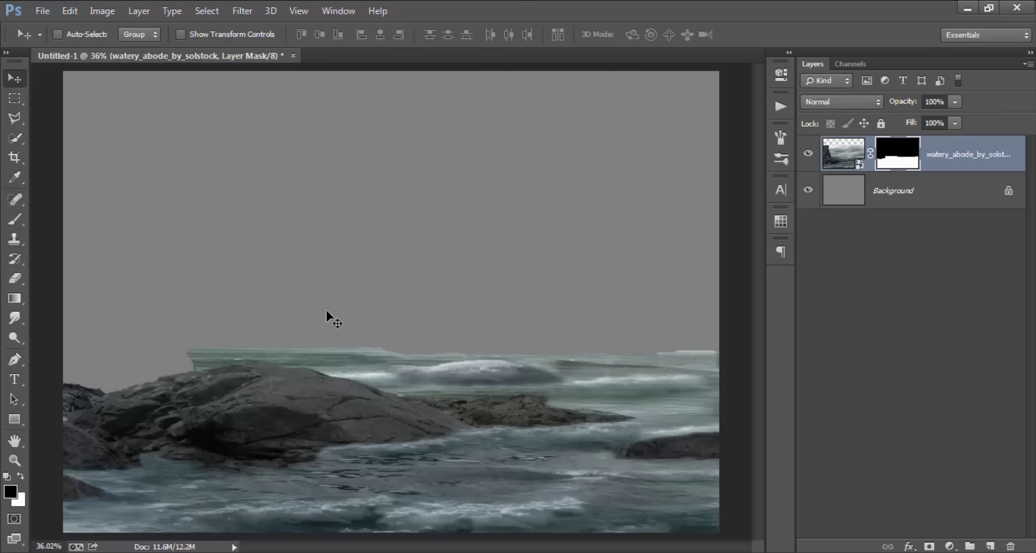
scroll(273, 384, up, 2)
scroll(603, 375, down, 2)
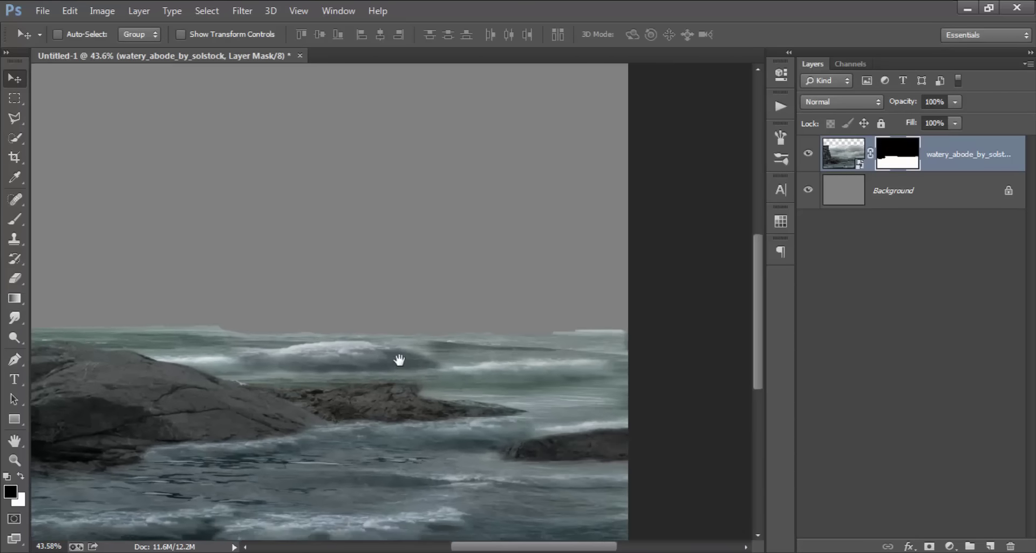
scroll(534, 346, down, 1)
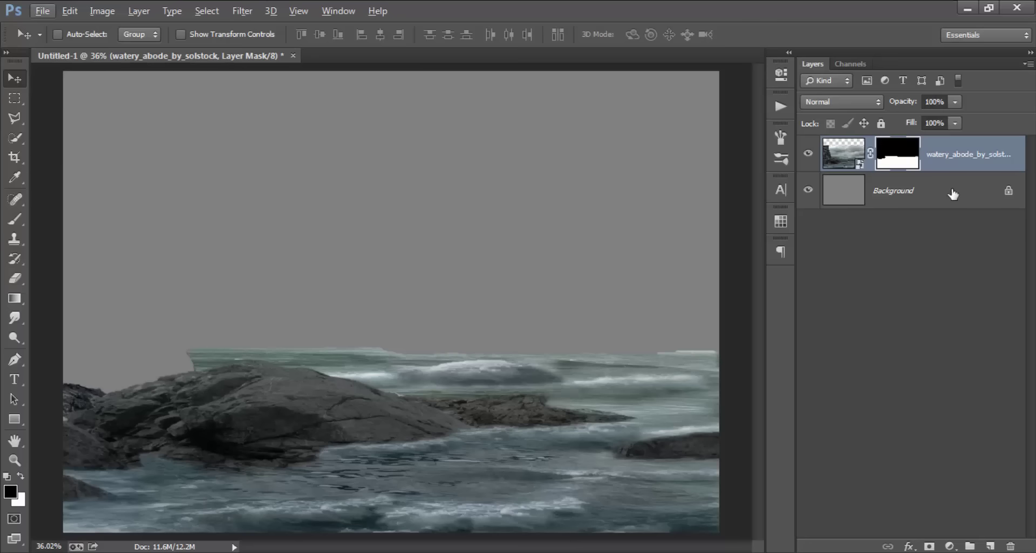
right_click(961, 156)
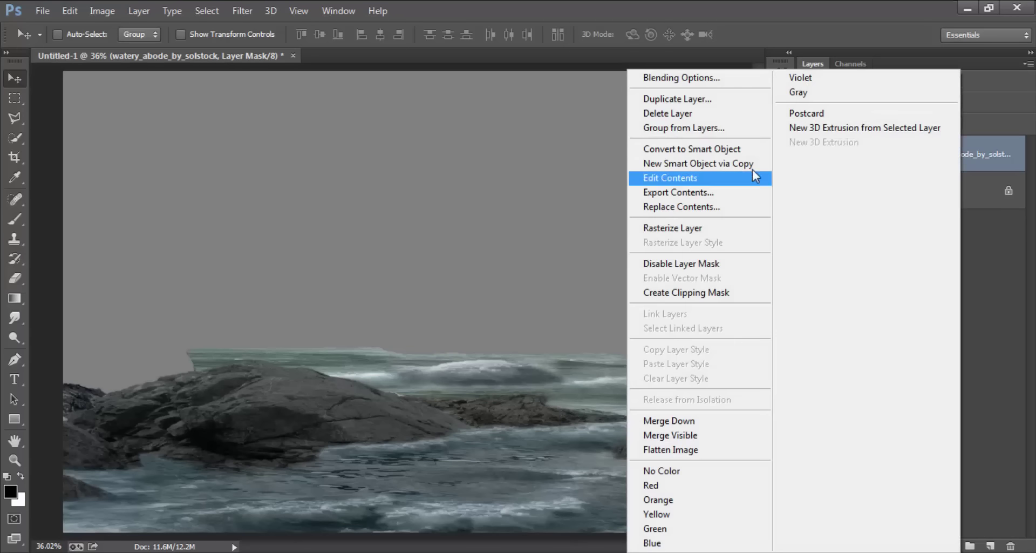
click(694, 227)
right_click(893, 160)
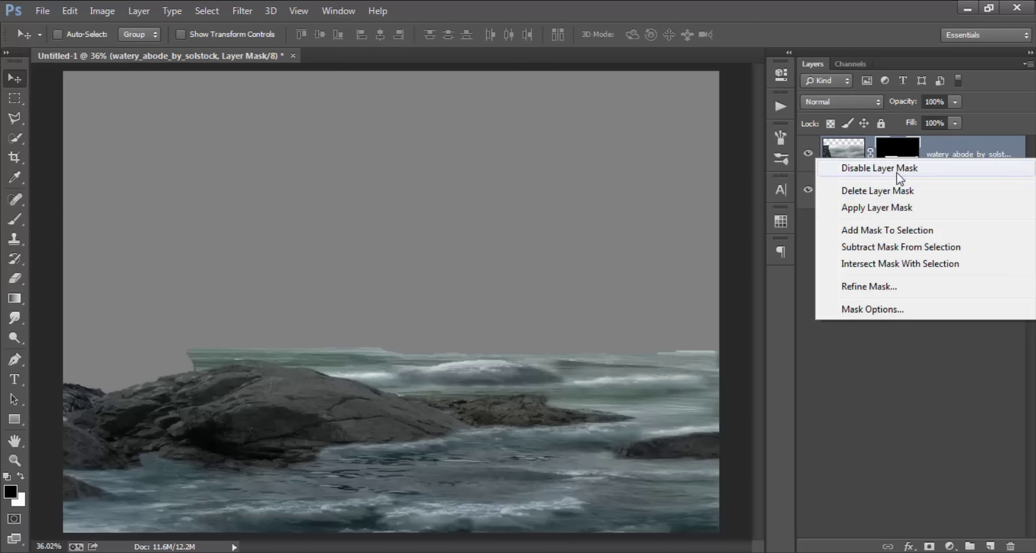
click(898, 207)
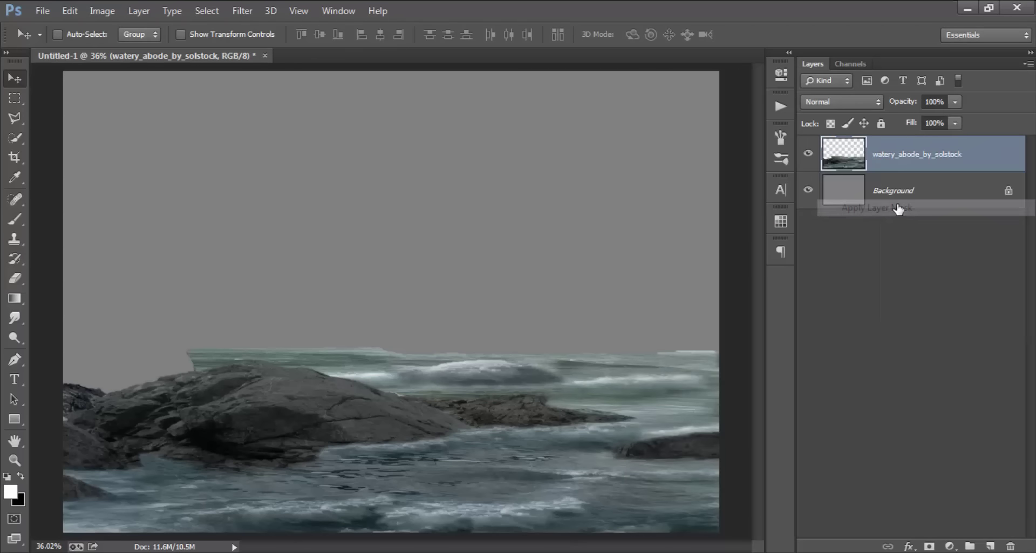
click(15, 118)
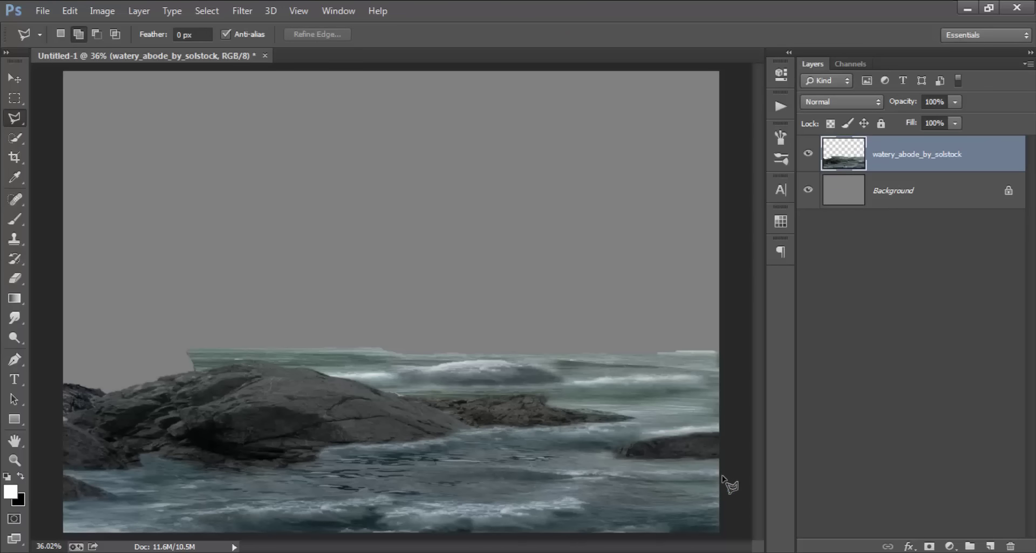
Step: Copy a lower-right water patch with the Polygonal Lasso and paste it as Layer 1
click(463, 466)
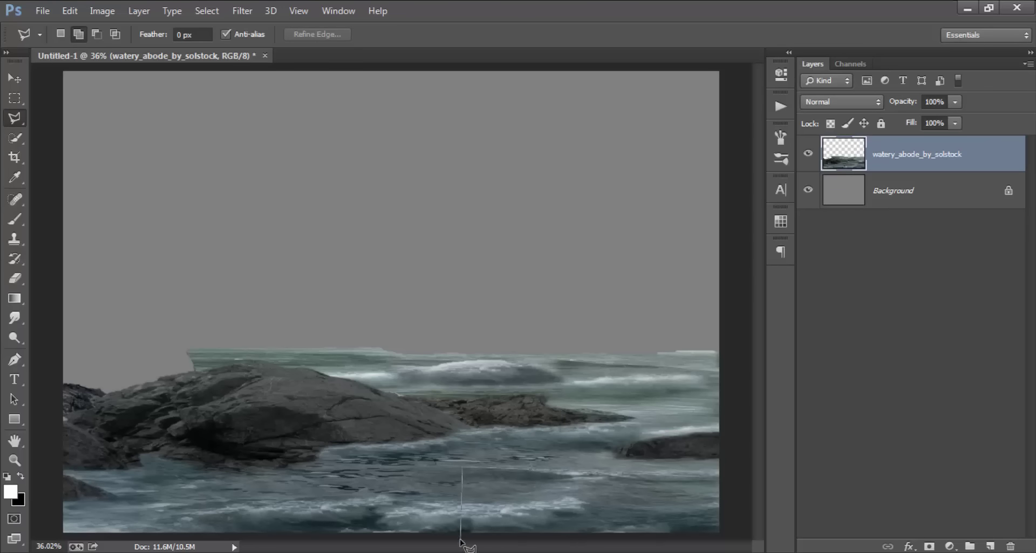
click(461, 538)
double_click(731, 534)
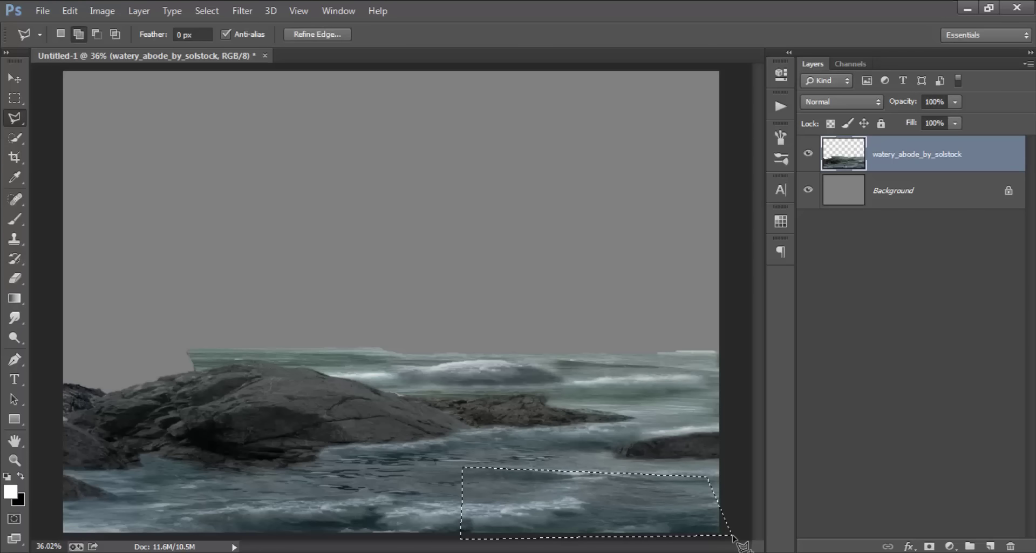
click(70, 10)
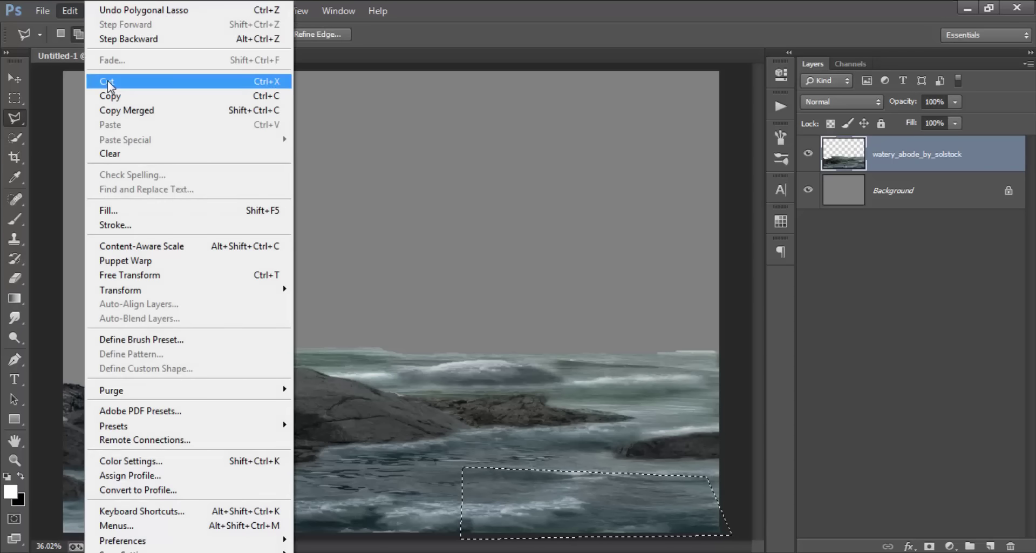
click(123, 98)
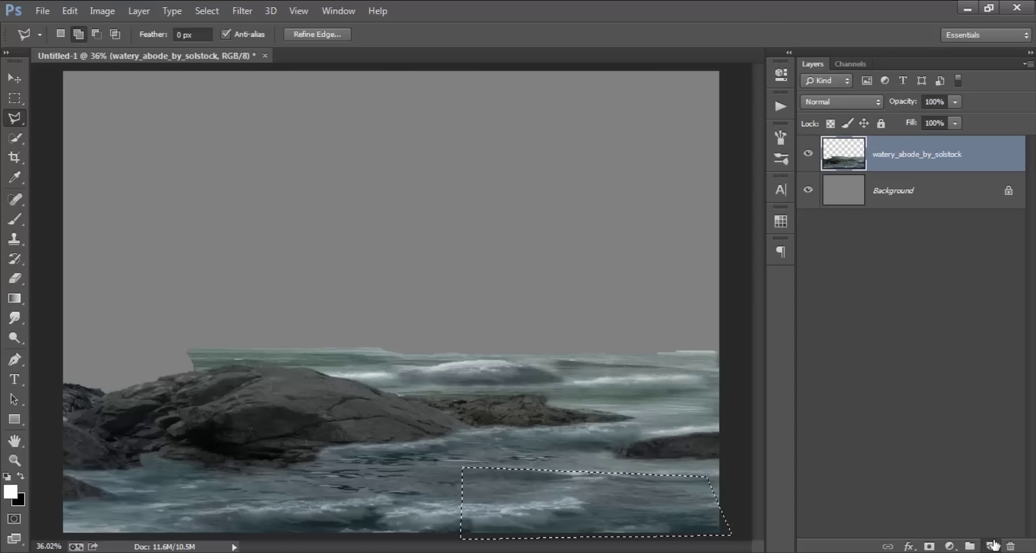
key(ctrl+v)
click(69, 11)
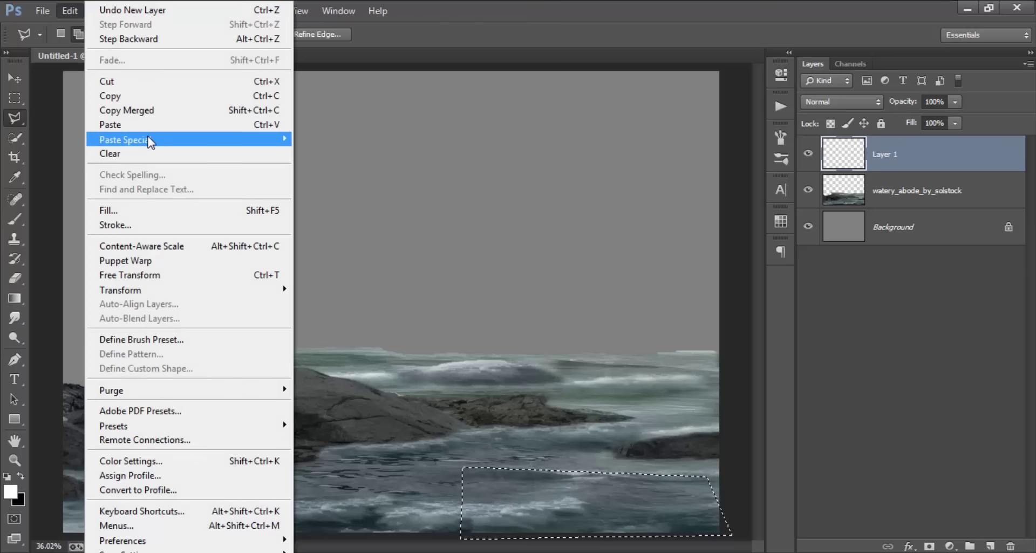
click(157, 127)
Step: Move the water patch into the left horizon gap, placing Layer 1 beneath watery_abode
click(15, 78)
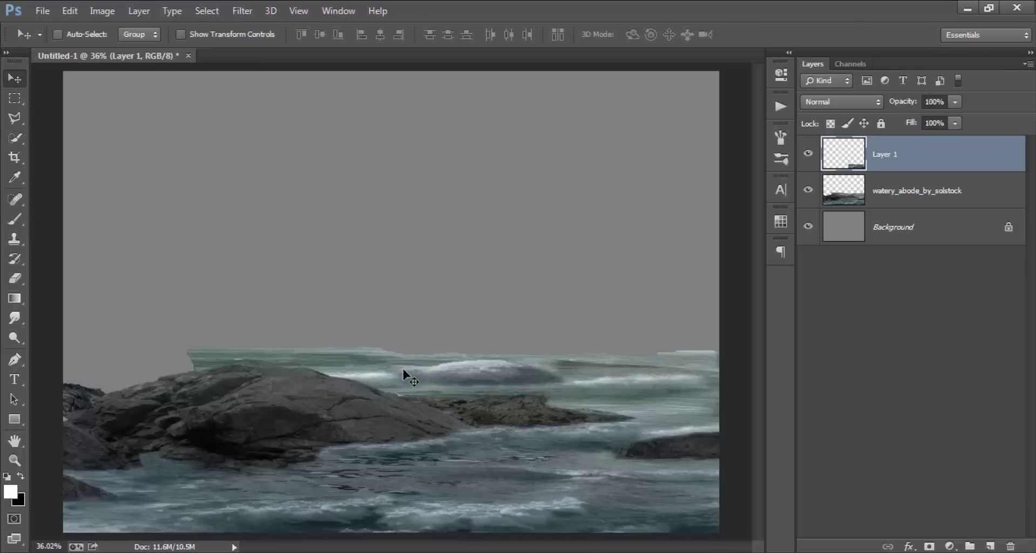
mouse_move(408, 376)
mouse_down()
mouse_move(211, 305)
mouse_move(182, 312)
mouse_up()
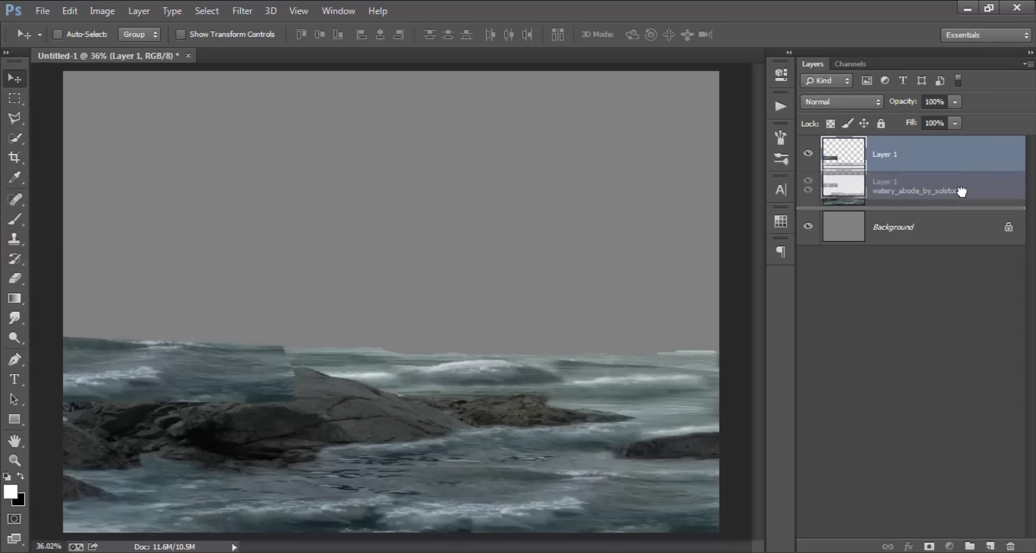
drag(961, 167, 962, 192)
mouse_move(347, 342)
mouse_down()
mouse_move(297, 354)
mouse_move(303, 341)
mouse_up()
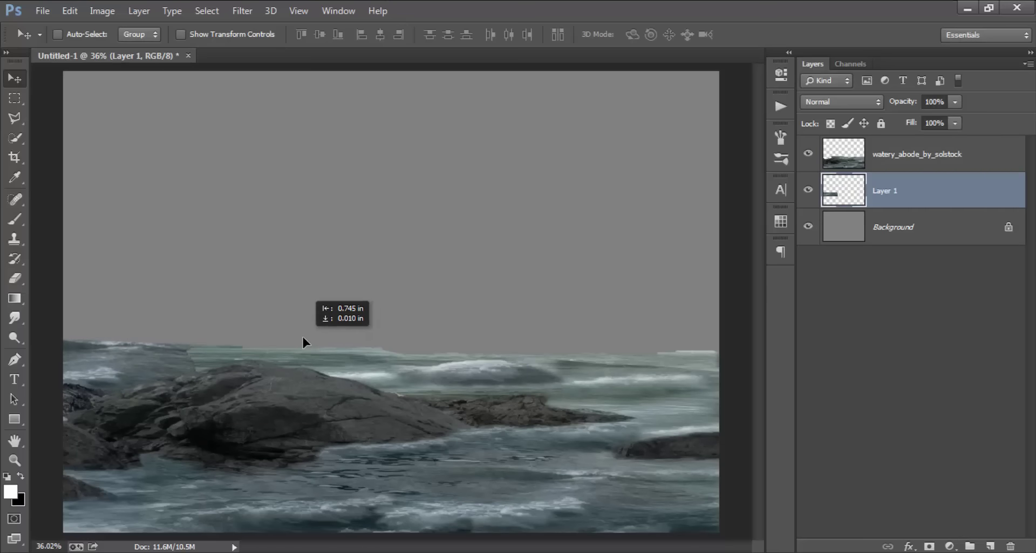
drag(303, 336, 302, 338)
scroll(310, 345, down, 1)
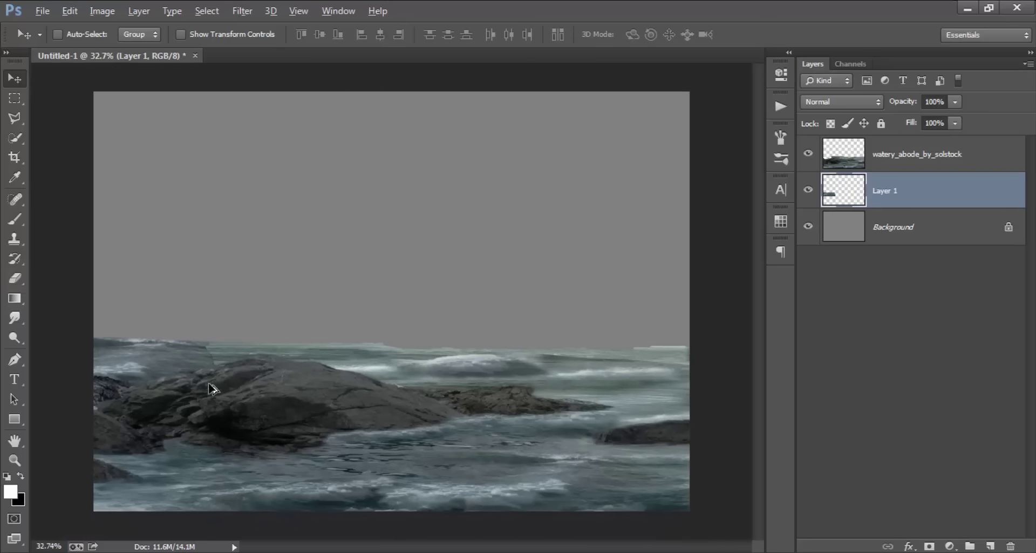
scroll(209, 386, up, 2)
scroll(206, 374, up, 2)
drag(206, 374, 299, 348)
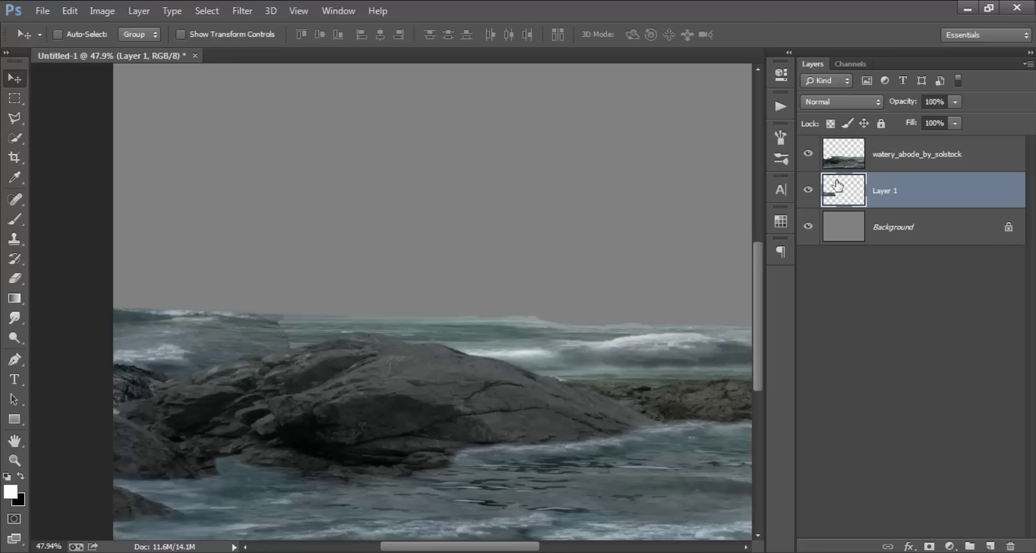
Step: Merge Layer 1 with the watery_abode_by_solstock layer
ctrl+click(912, 162)
right_click(909, 196)
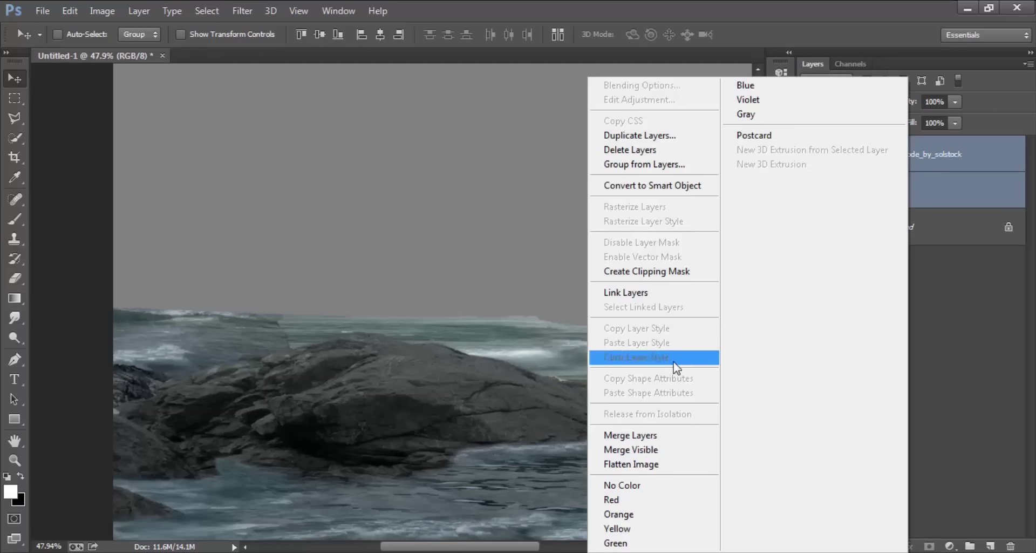
click(675, 435)
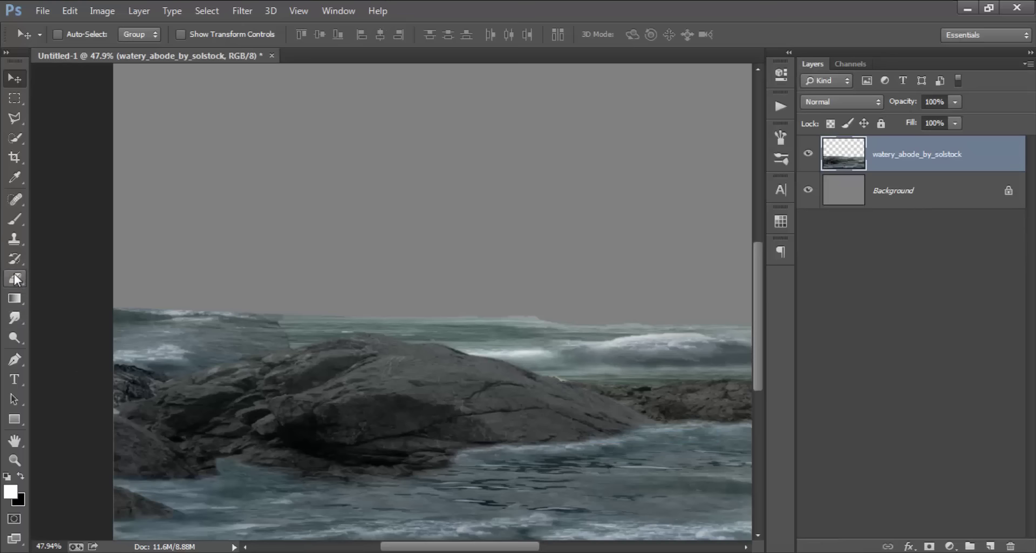
Step: Clone Stamp over the hard water seam at the horizon with an 81 px brush
click(15, 239)
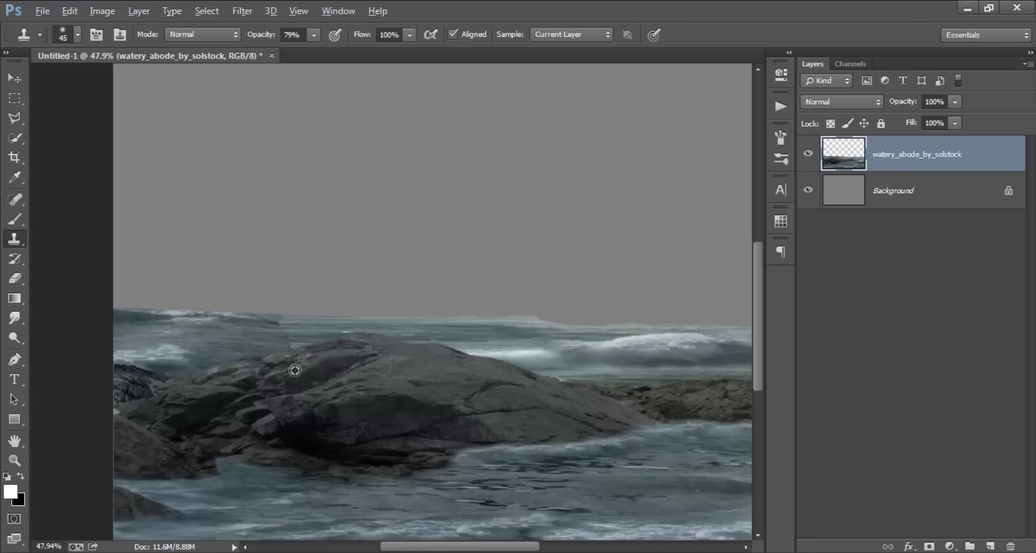
scroll(295, 370, up, 3)
mouse_move(296, 342)
mouse_down()
mouse_move(248, 307)
mouse_move(314, 325)
mouse_move(250, 310)
mouse_up()
alt+click(243, 313)
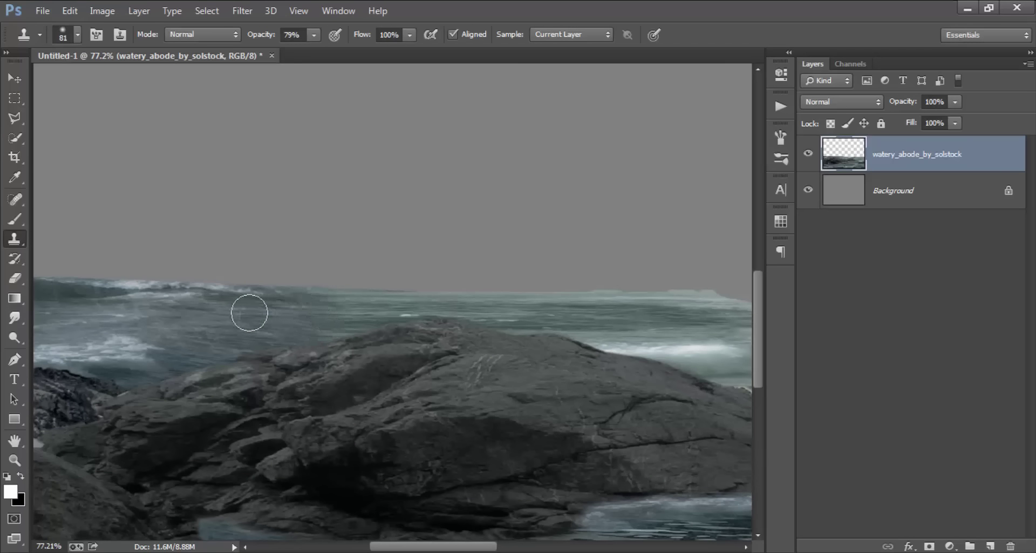
scroll(326, 322, down, 3)
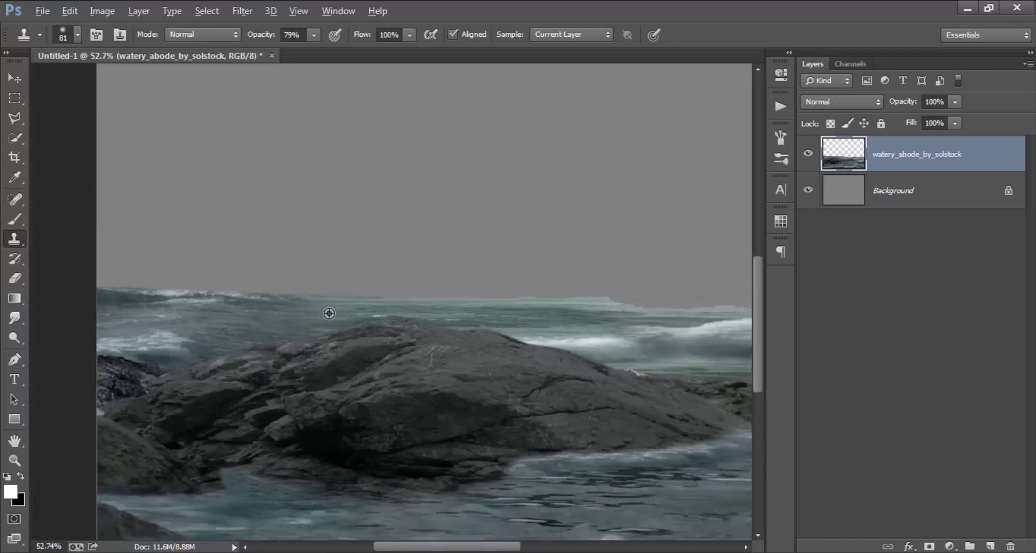
scroll(347, 326, down, 1)
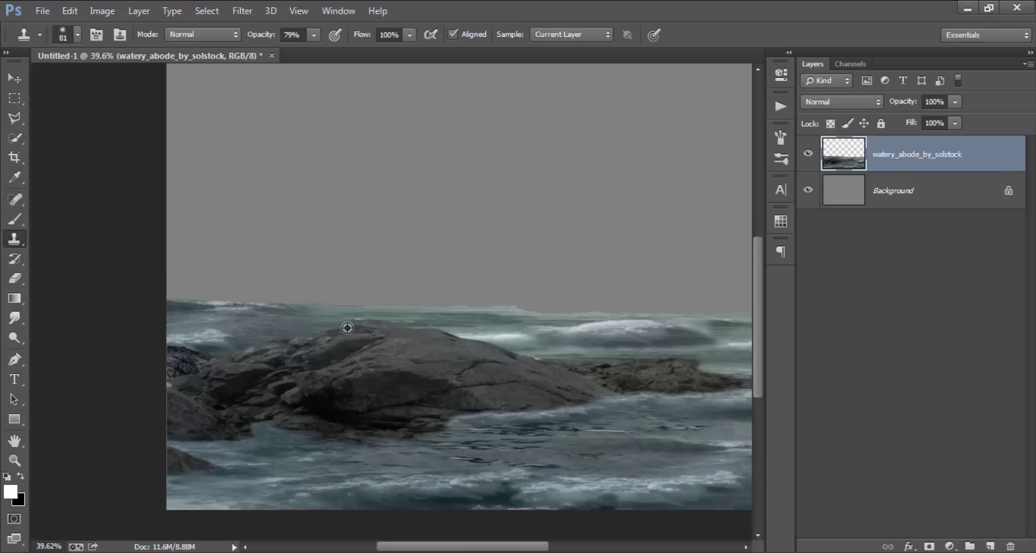
scroll(356, 335, down, 1)
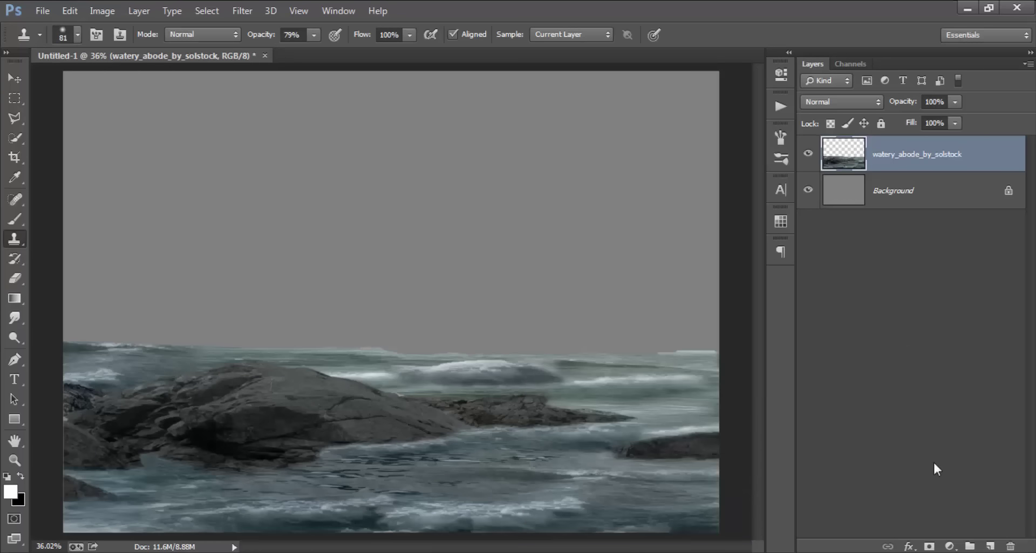
Step: Add a blank layer mask to the watery_abode layer and pick the Brush tool
click(930, 545)
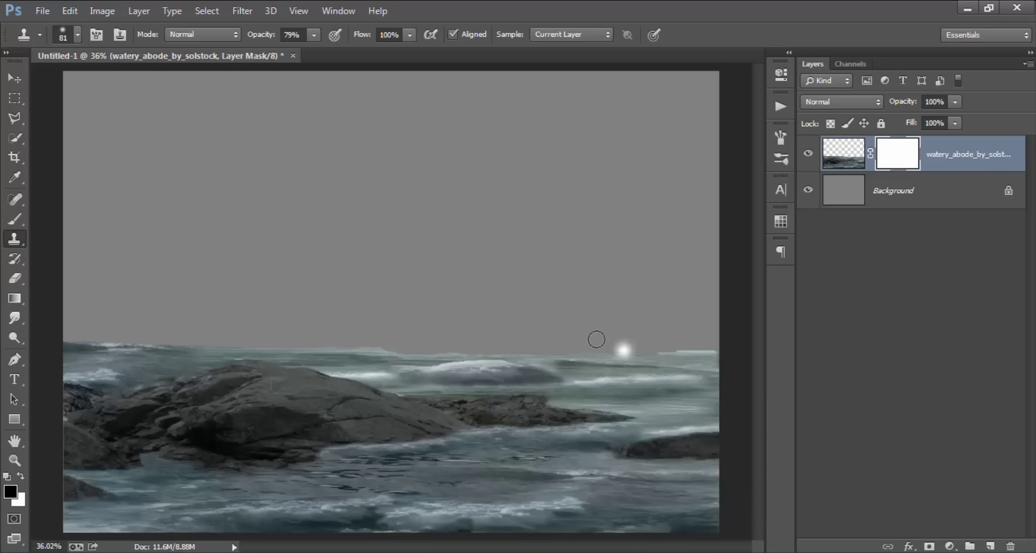
click(15, 219)
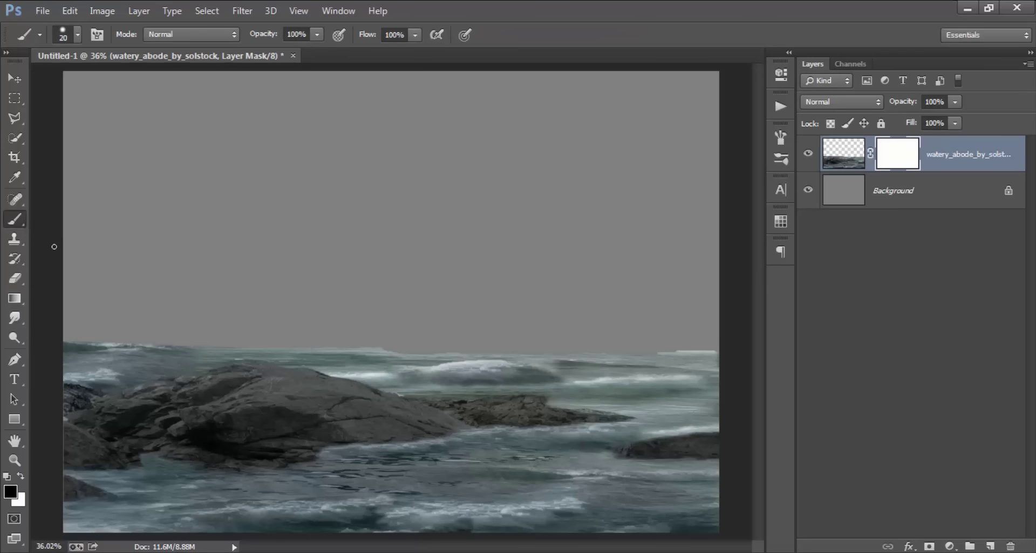
scroll(103, 324, up, 2)
scroll(97, 357, up, 2)
Step: Paint black on the mask with a 102 px brush to hide the horizon wave crests
scroll(140, 346, up, 2)
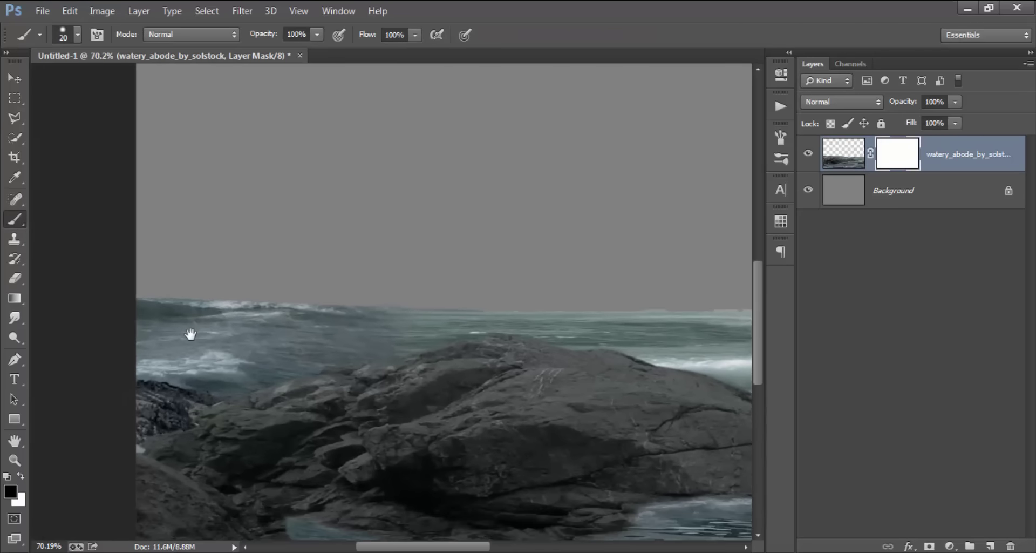
right_click(315, 187)
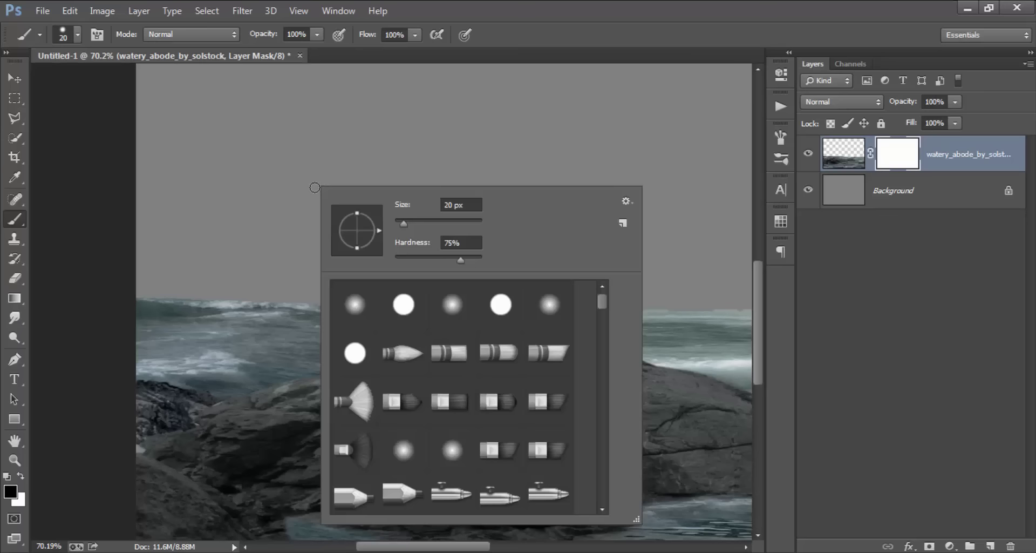
drag(221, 257, 139, 268)
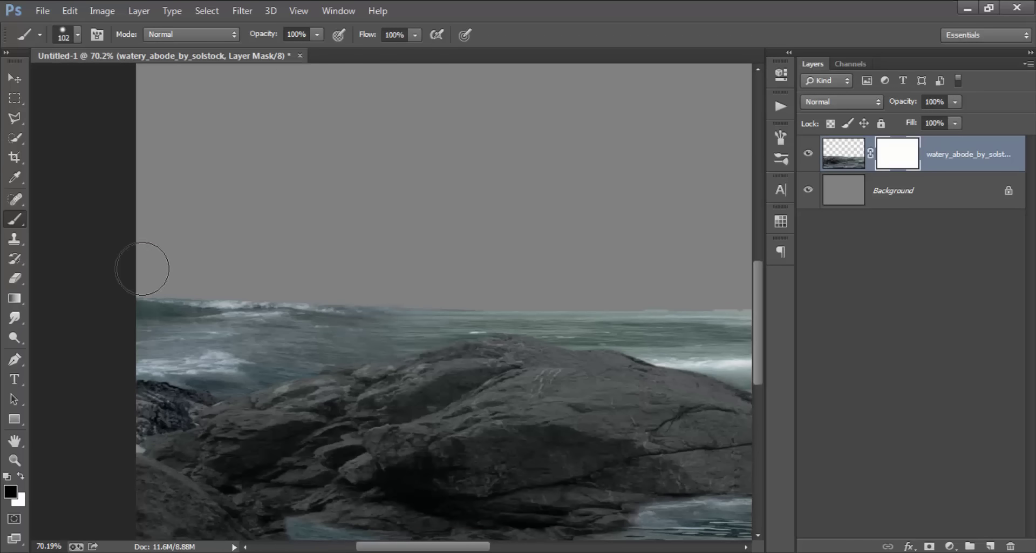
mouse_move(219, 280)
mouse_down()
mouse_move(439, 278)
mouse_move(201, 288)
mouse_up()
drag(464, 277, 313, 295)
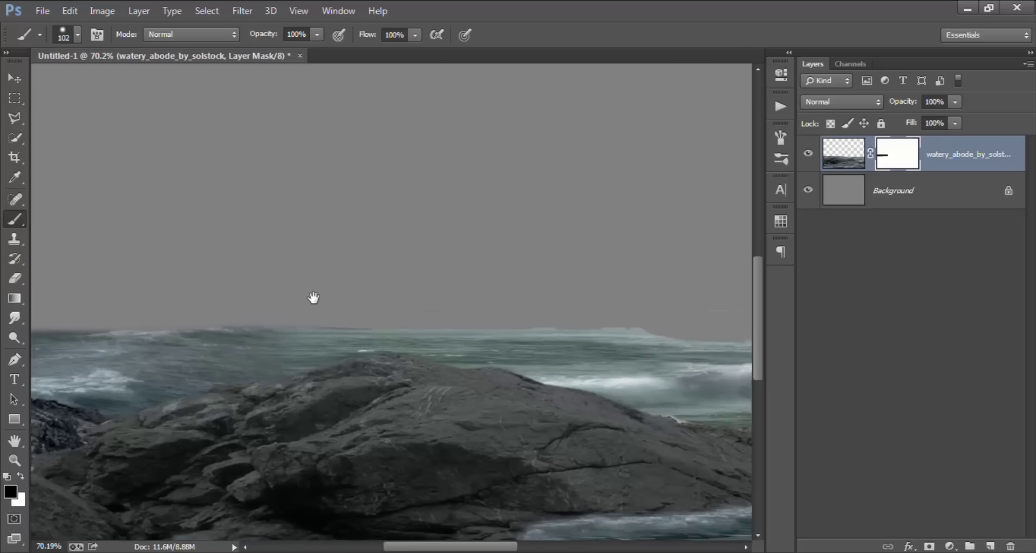
drag(373, 306, 636, 309)
mouse_move(529, 310)
mouse_down()
mouse_move(255, 298)
mouse_move(654, 303)
mouse_move(497, 303)
mouse_up()
mouse_move(382, 311)
mouse_down()
mouse_move(675, 313)
mouse_move(462, 308)
mouse_move(621, 322)
mouse_up()
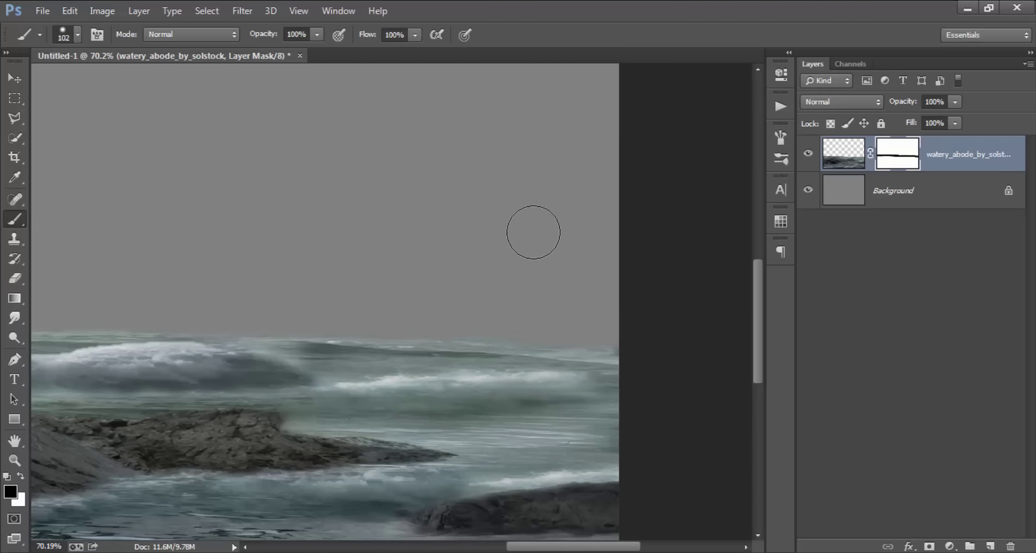
Step: Soften the sea's top edge into the grey sky using a 45% opacity brush
key(ctrl+0)
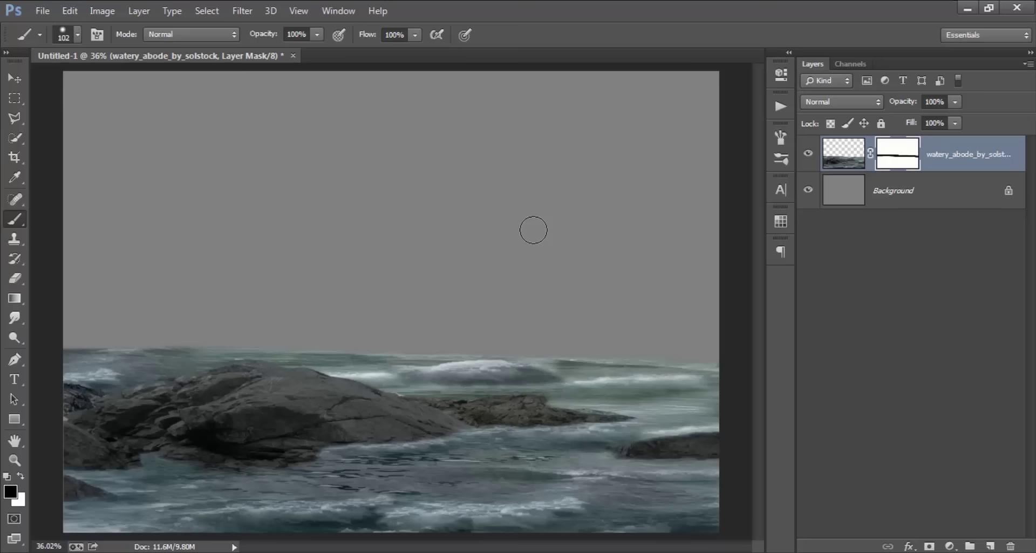
drag(317, 34, 290, 52)
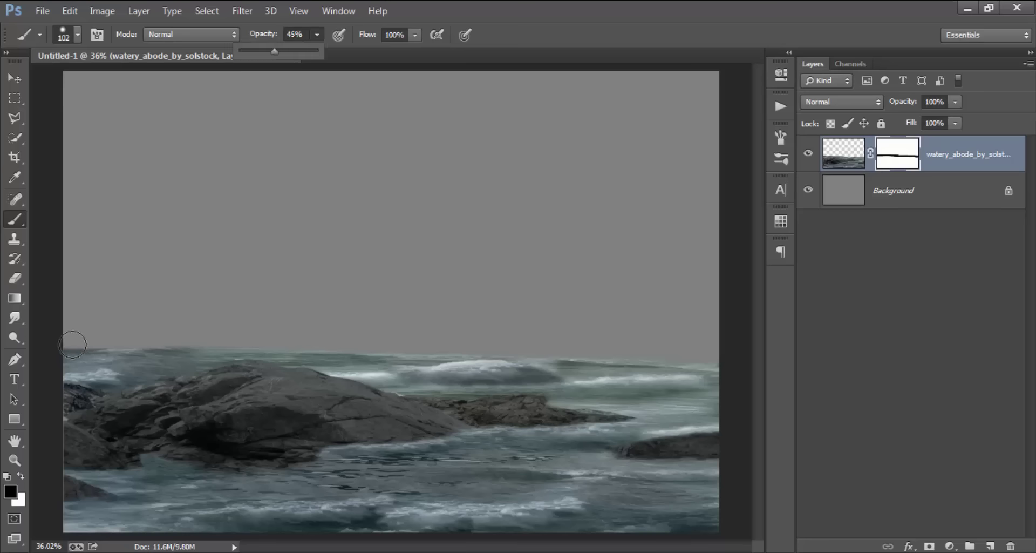
mouse_move(73, 344)
mouse_down()
mouse_move(300, 340)
mouse_move(147, 353)
mouse_up()
drag(70, 338, 229, 343)
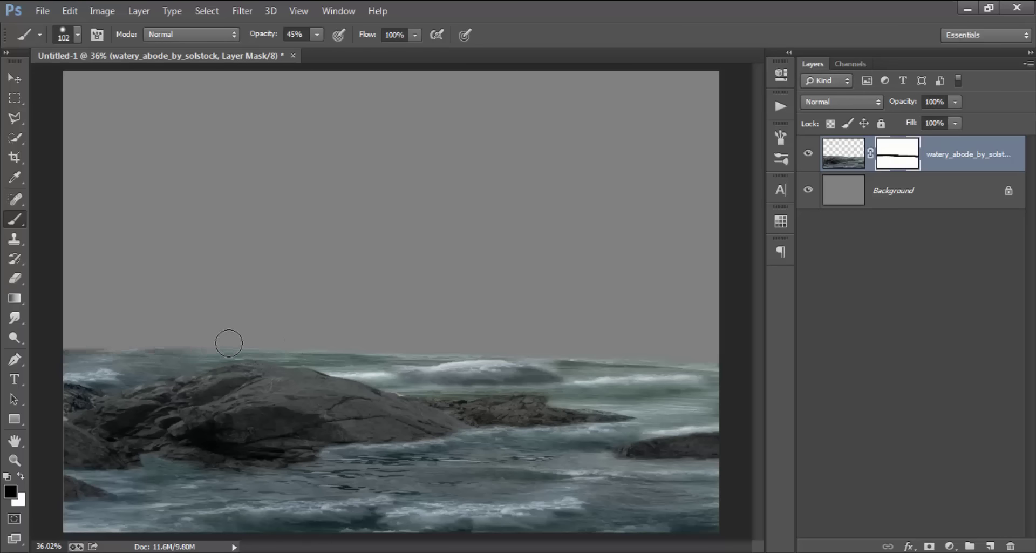
drag(311, 344, 570, 349)
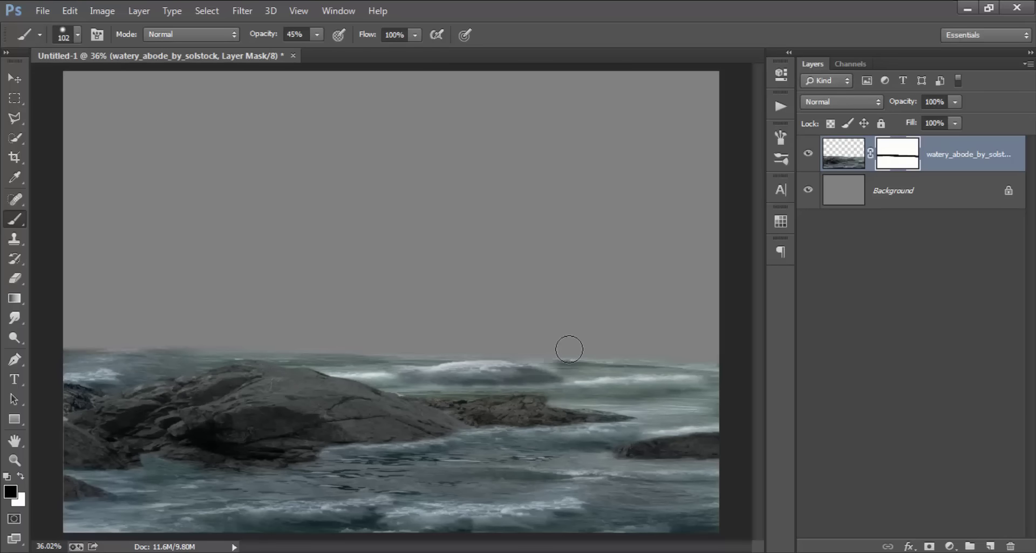
drag(641, 357, 694, 358)
click(11, 74)
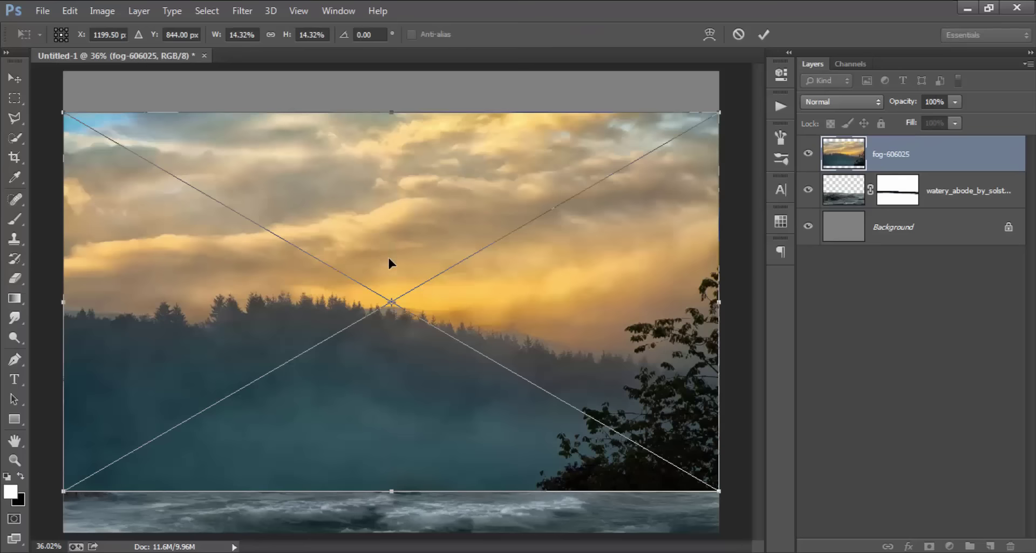
Step: Place the fog-606025 image and move its layer below the sea layer
drag(388, 255, 390, 222)
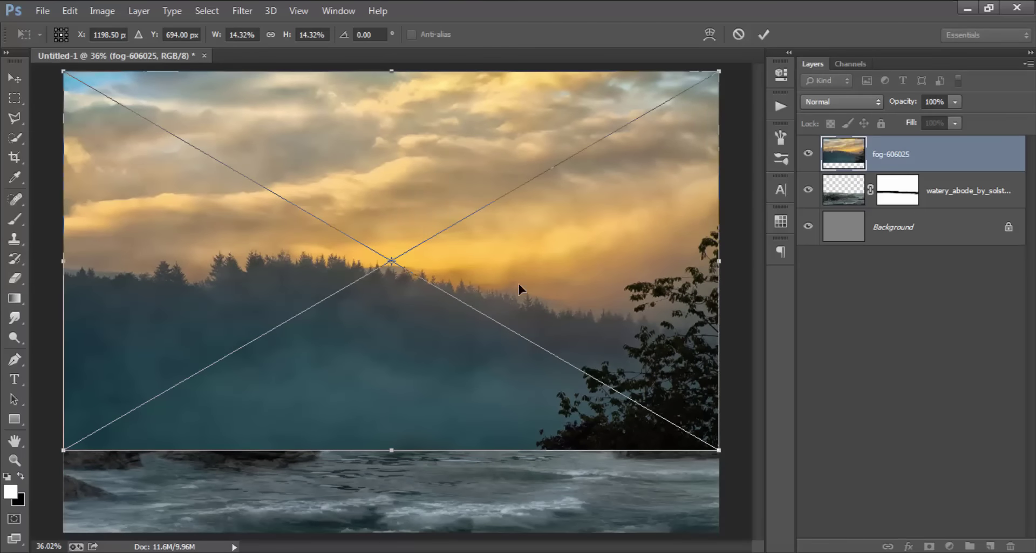
click(763, 35)
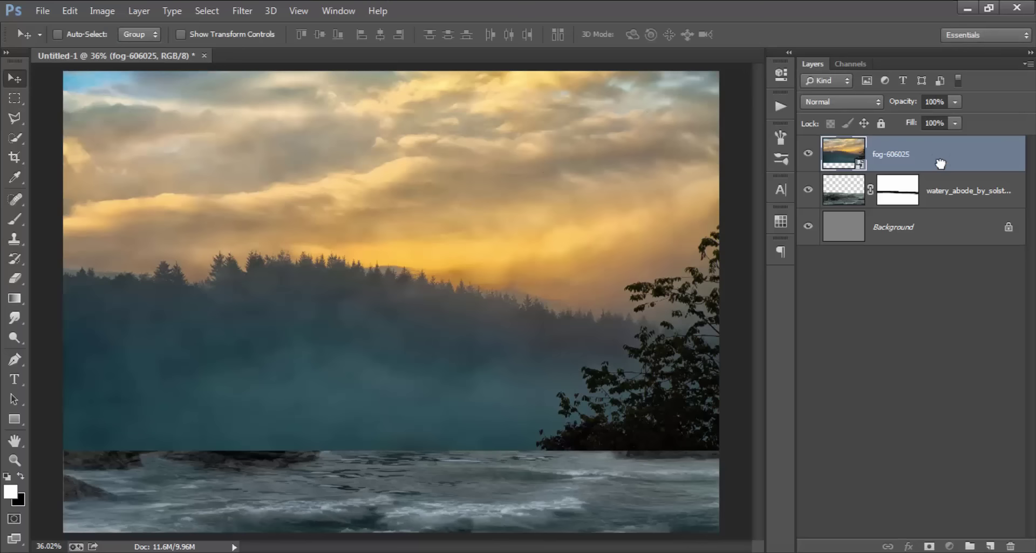
drag(940, 163, 942, 201)
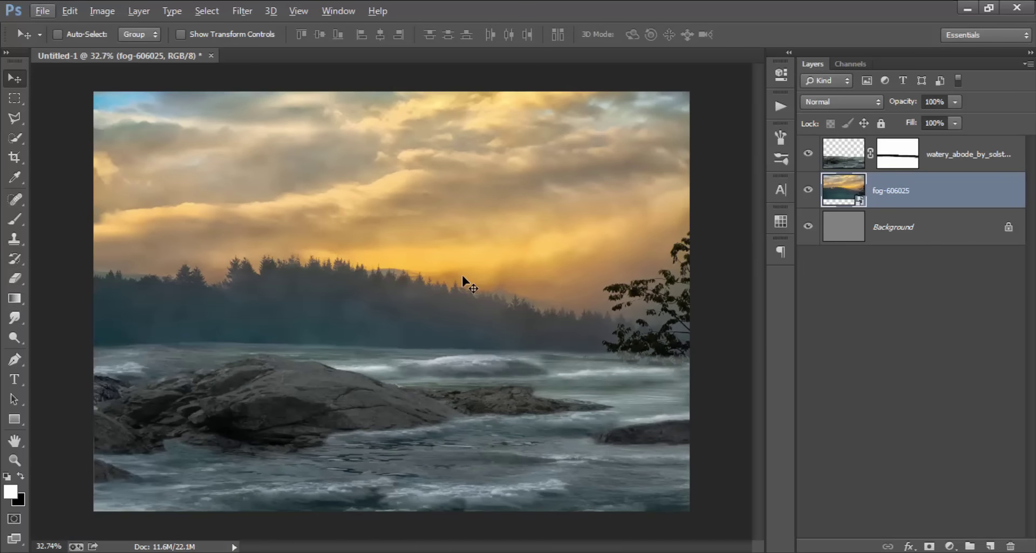
Step: Stretch the fog sky wider and taller to fill the canvas above the rocks
key(ctrl+t)
drag(695, 264, 786, 267)
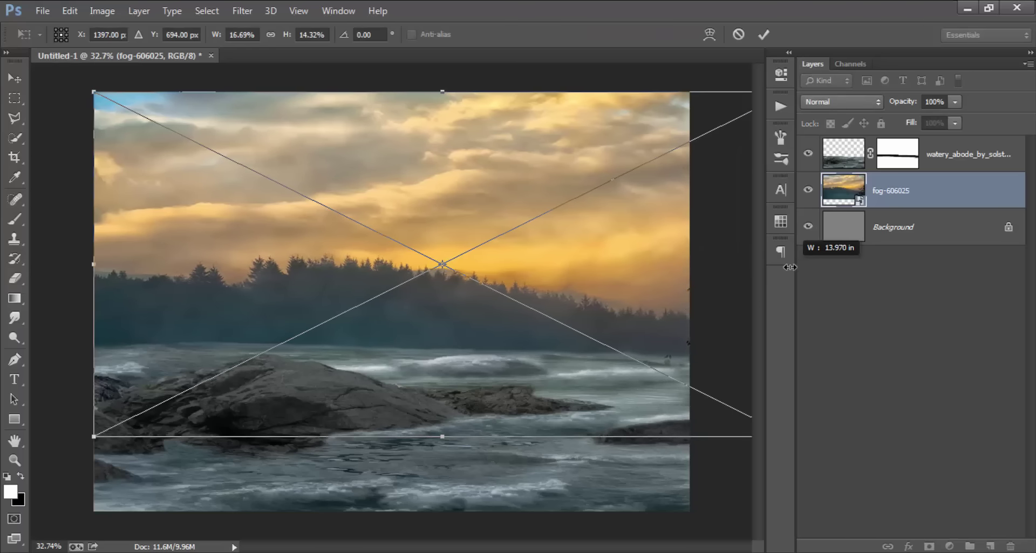
drag(786, 266, 794, 266)
drag(442, 434, 443, 509)
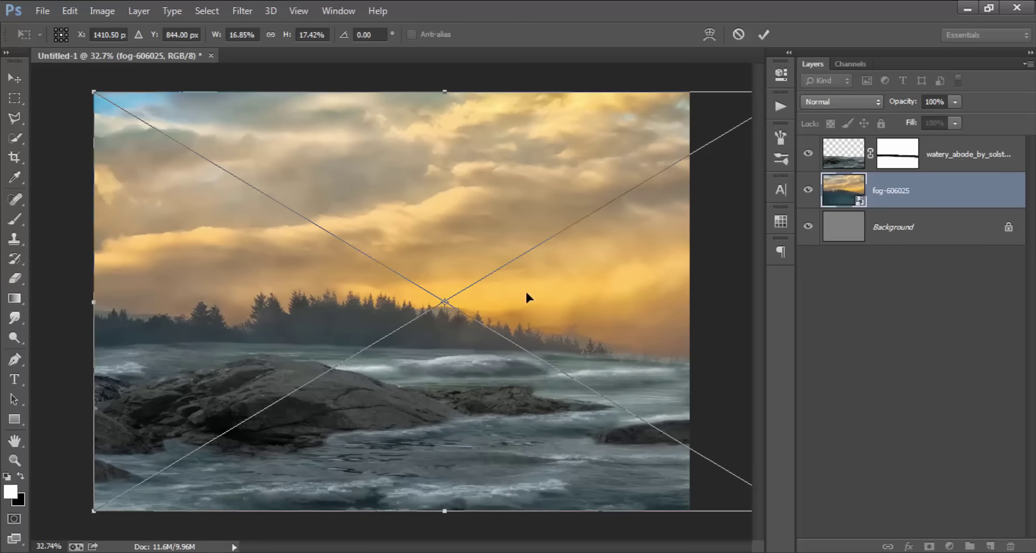
click(762, 34)
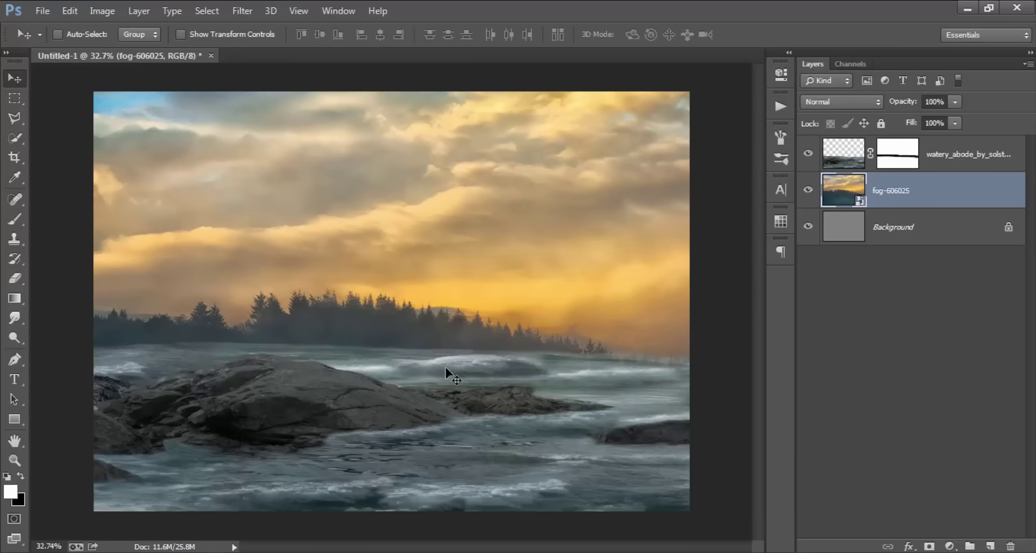
scroll(446, 366, up, 1)
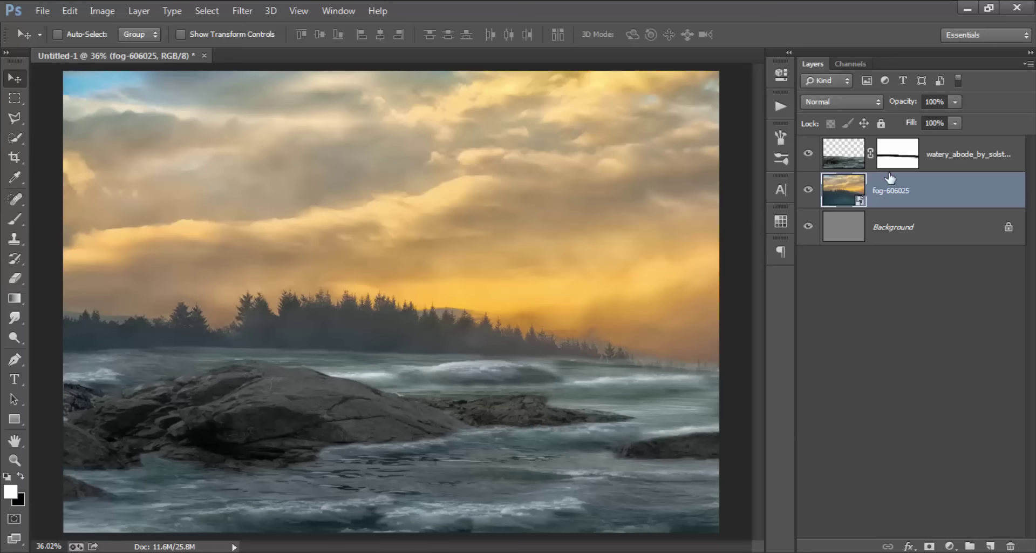
Step: Scale the placed woman image down to about 27% and move her onto the rocks
click(933, 156)
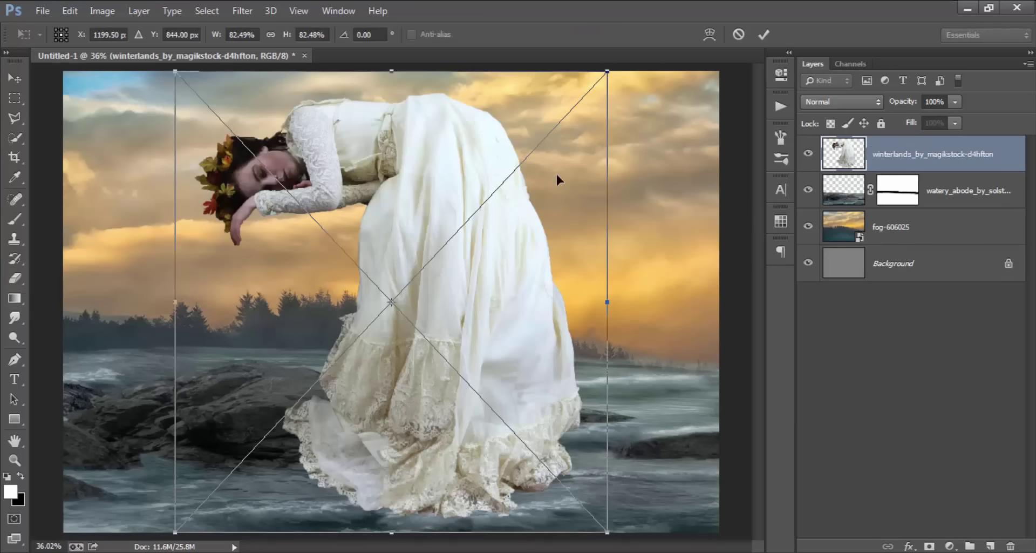
drag(607, 71, 555, 194)
mouse_move(441, 220)
mouse_down()
mouse_move(359, 348)
mouse_move(355, 400)
mouse_up()
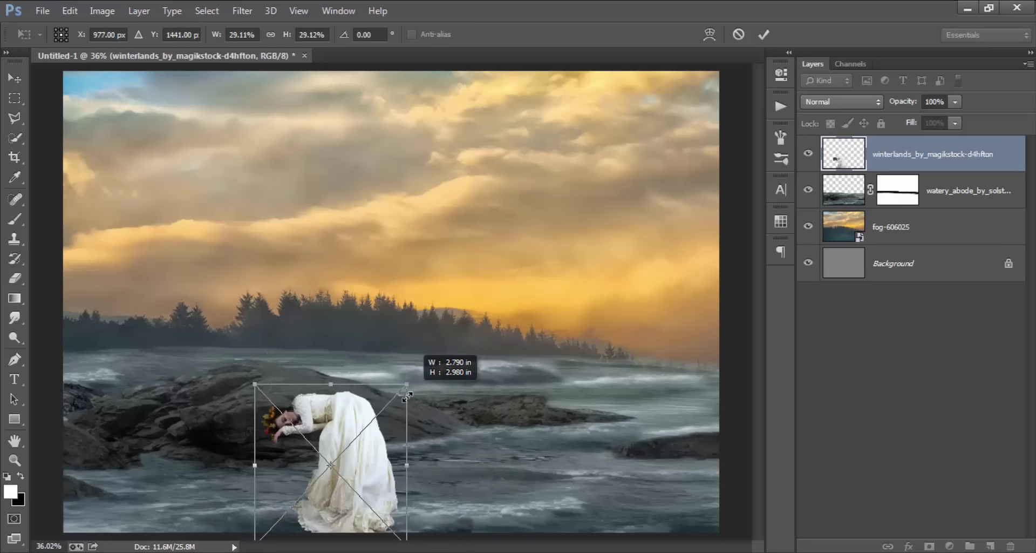
mouse_move(459, 330)
mouse_down()
mouse_move(381, 397)
mouse_move(371, 370)
mouse_up()
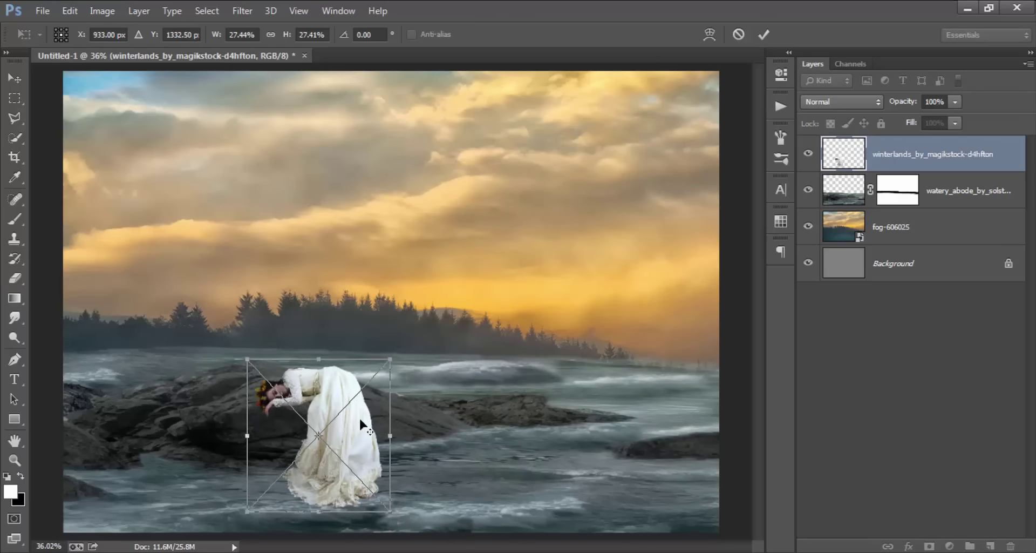
scroll(358, 416, up, 4)
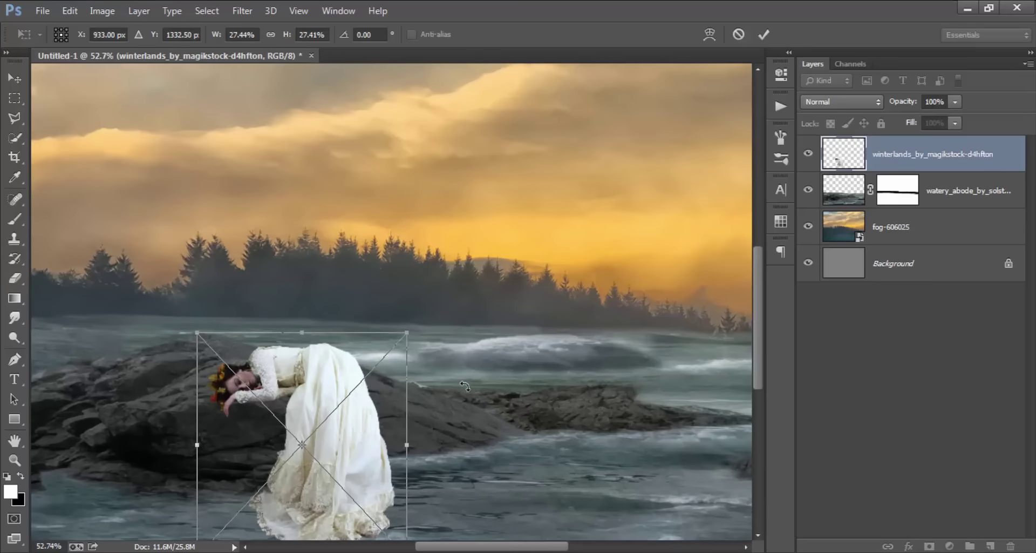
Step: Tilt the woman about 5° and settle her onto the rock, then commit
drag(464, 385, 433, 312)
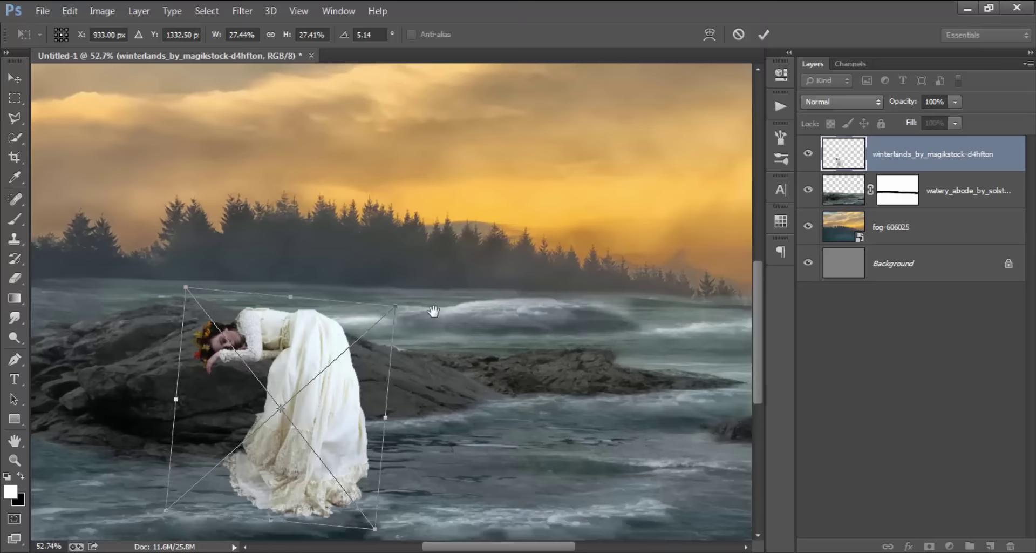
drag(360, 311, 365, 319)
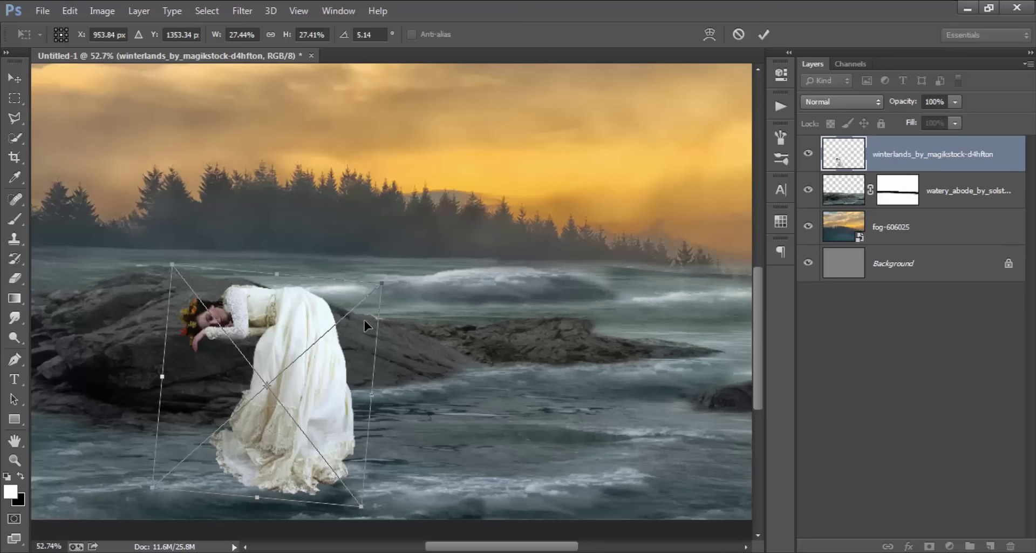
drag(364, 319, 364, 318)
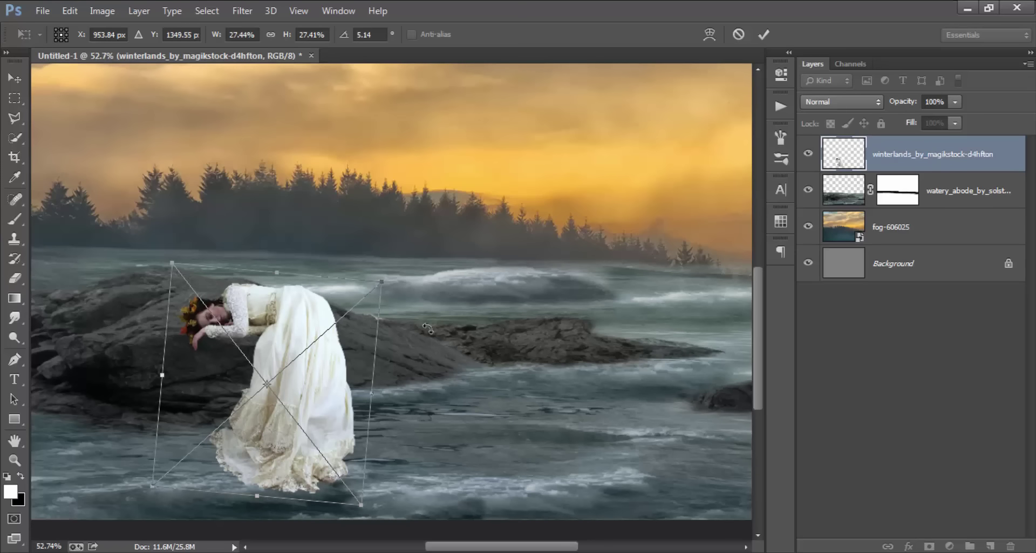
click(763, 35)
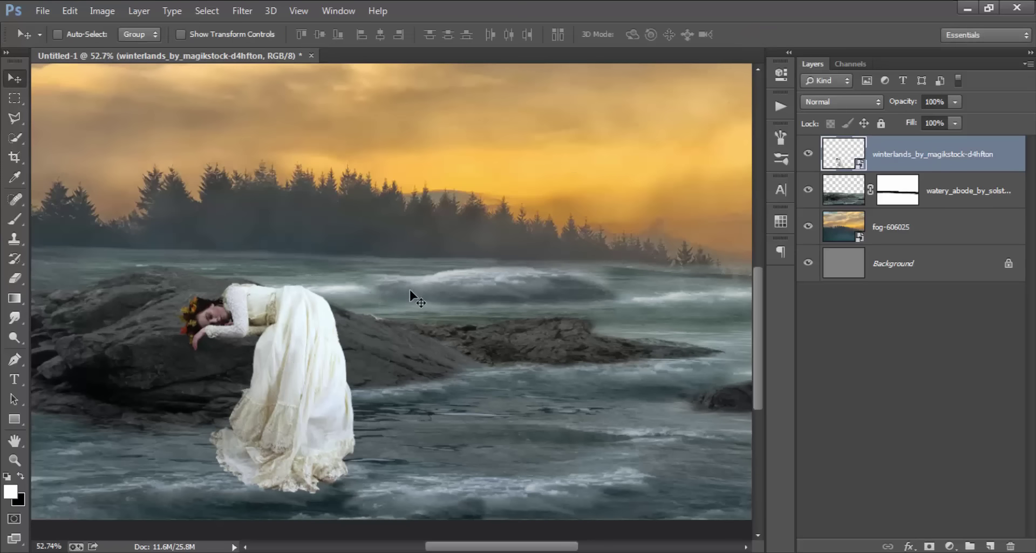
scroll(410, 289, down, 2)
scroll(302, 339, up, 3)
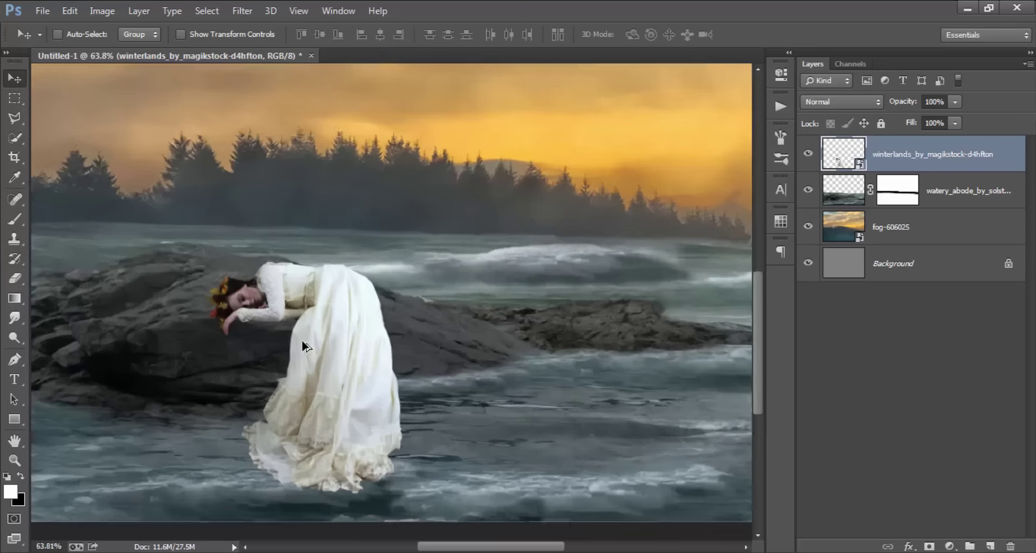
scroll(322, 345, up, 2)
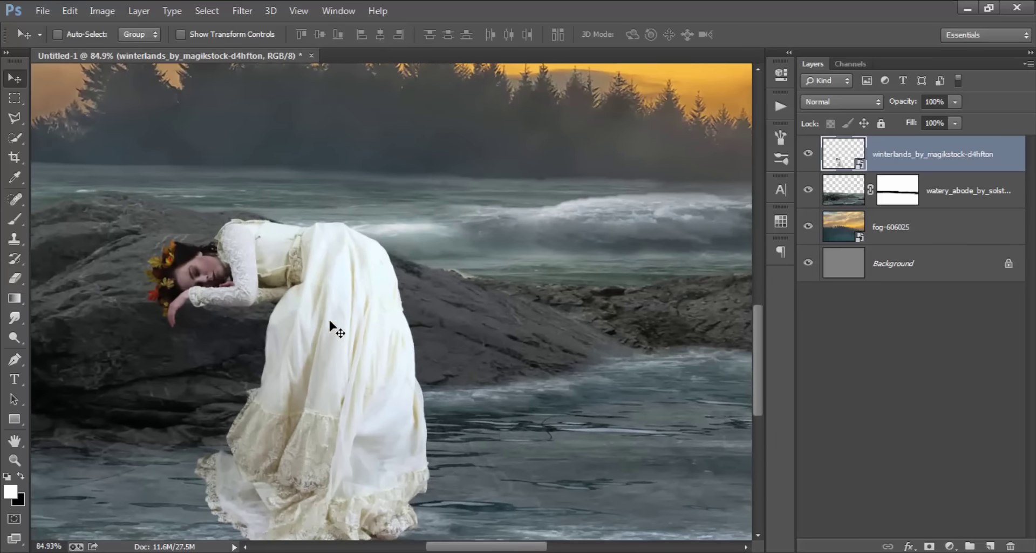
scroll(337, 286, up, 2)
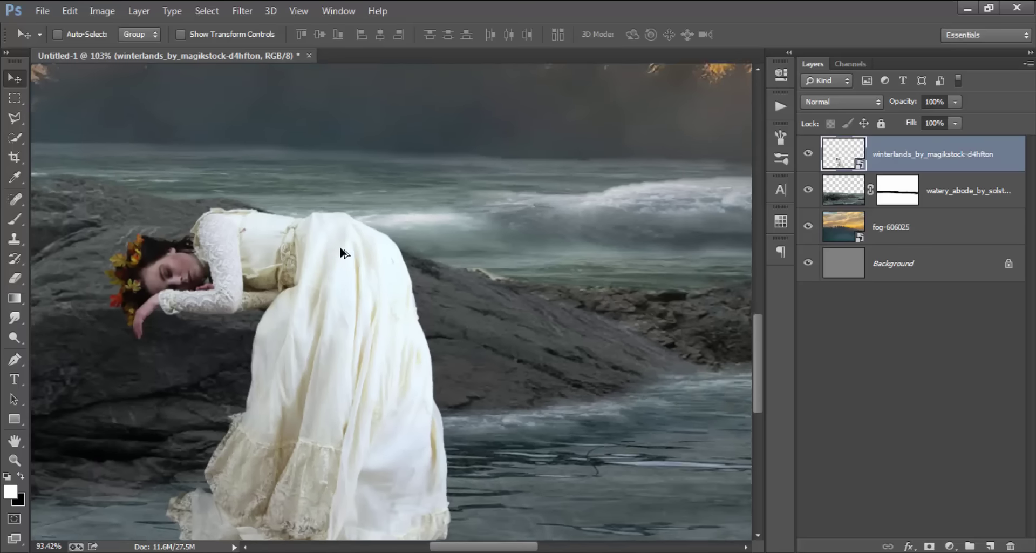
scroll(342, 251, down, 2)
drag(401, 299, 388, 296)
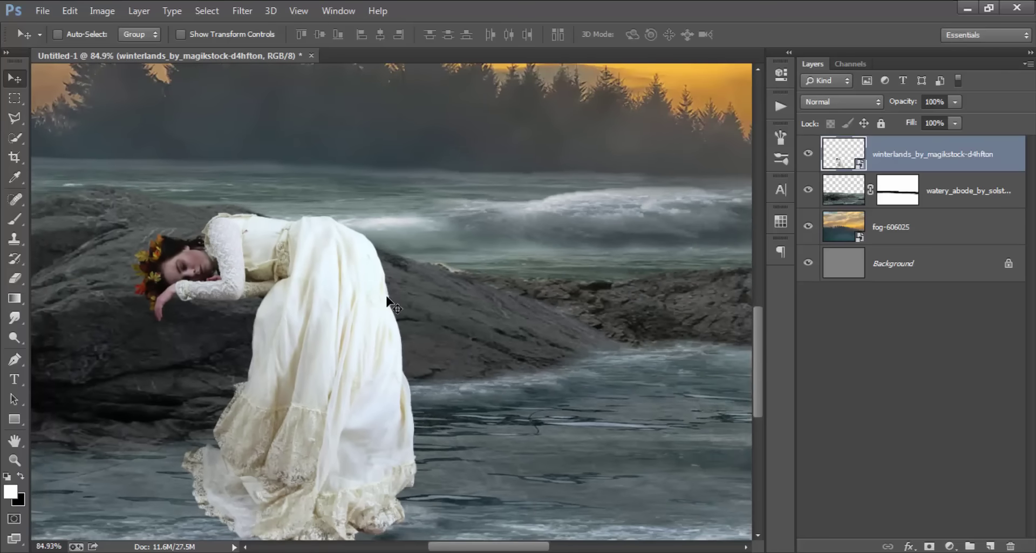
Step: Rasterize the woman layer and begin a Polygonal Lasso outline around her lower dress
right_click(940, 157)
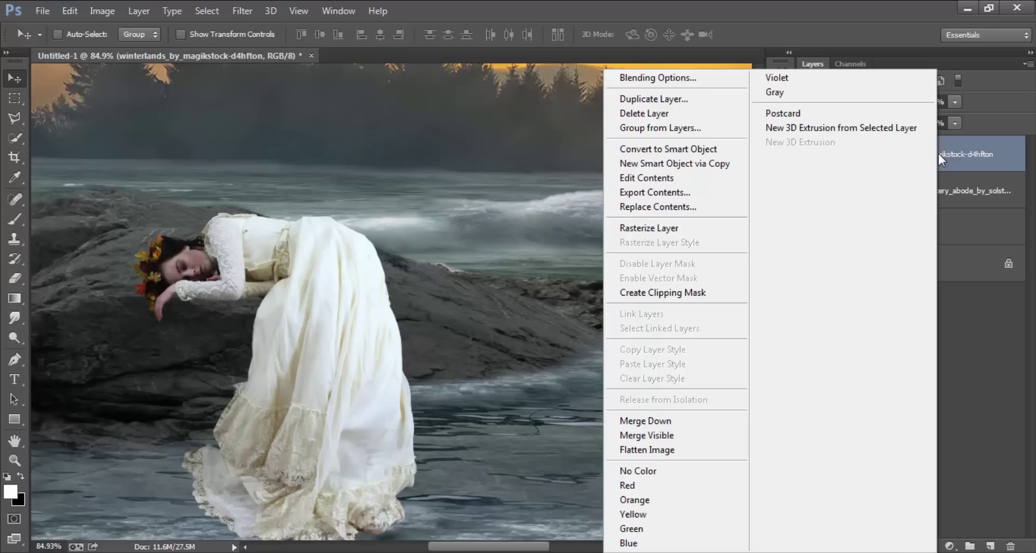
click(682, 229)
click(14, 119)
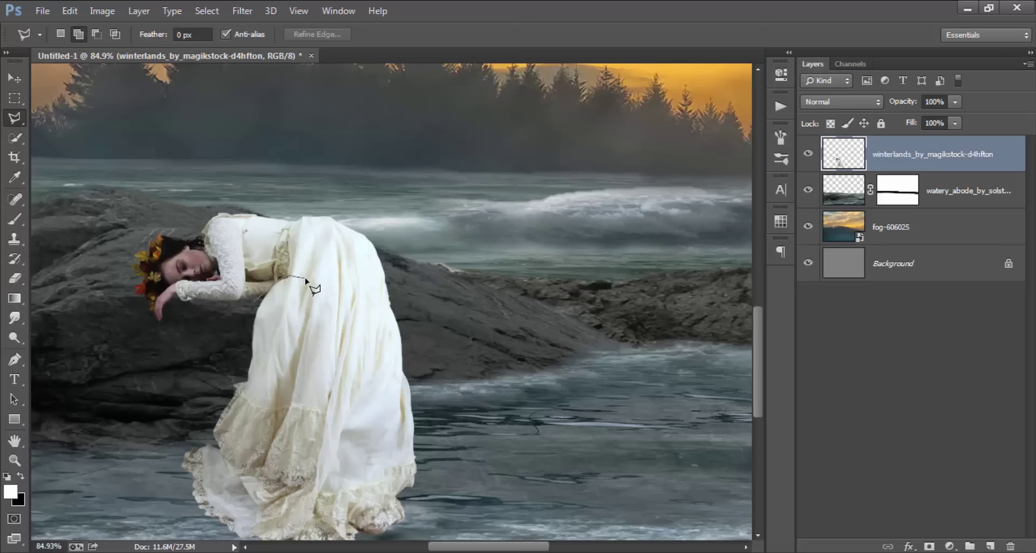
click(348, 299)
click(429, 297)
scroll(435, 312, down, 3)
click(463, 392)
Step: Finish outlining the lower skirt, cut it, and paste it onto Layer 1
click(408, 479)
click(191, 484)
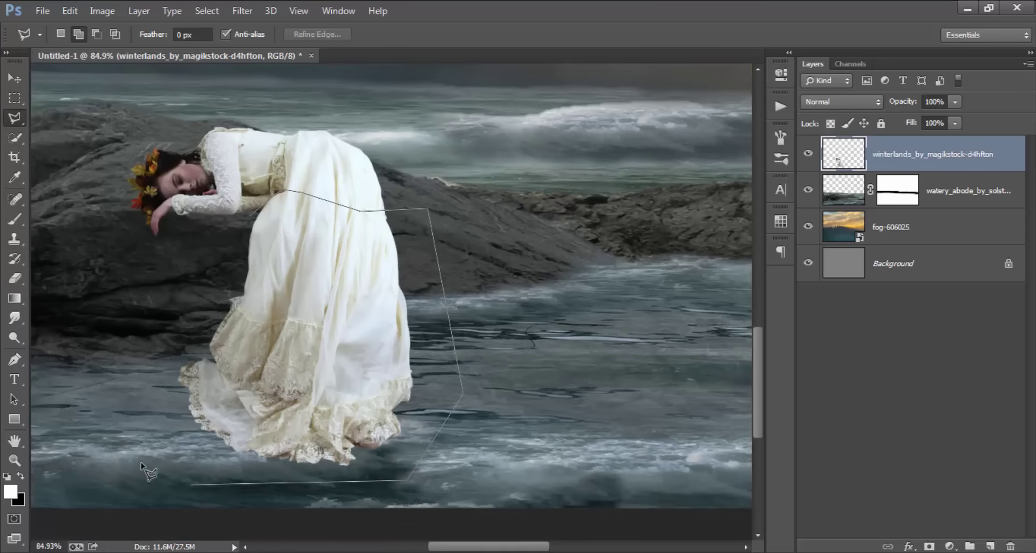
click(135, 432)
click(139, 370)
double_click(218, 280)
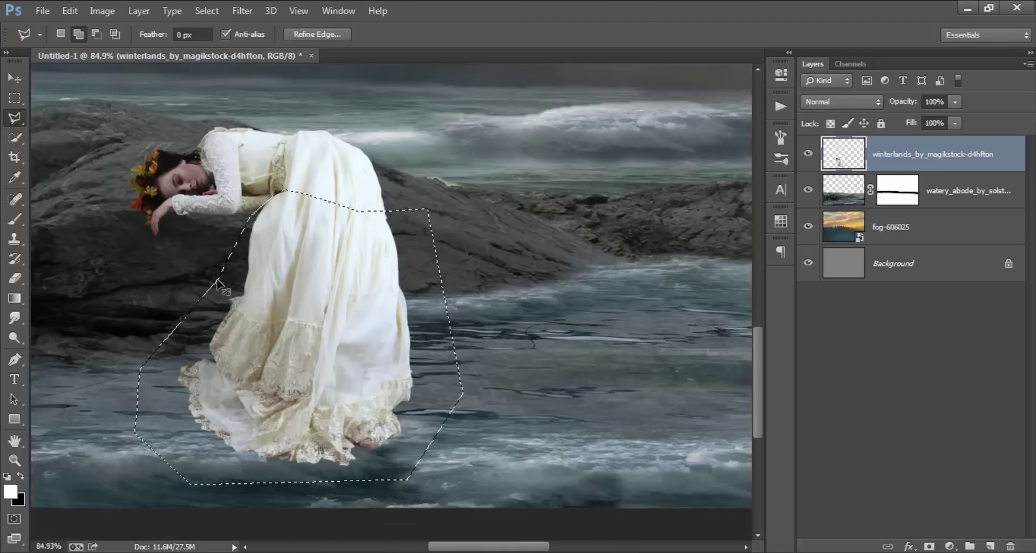
key(Delete)
key(ctrl+d)
key(ctrl+v)
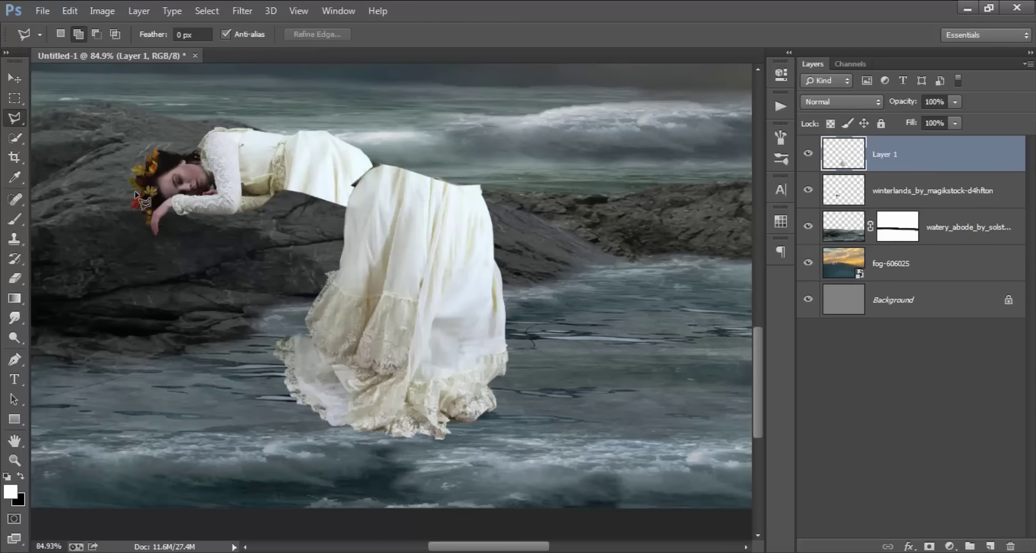
Step: Position the lower dress under the body, rotated about -40° to trail toward the water
click(14, 78)
drag(416, 238, 367, 242)
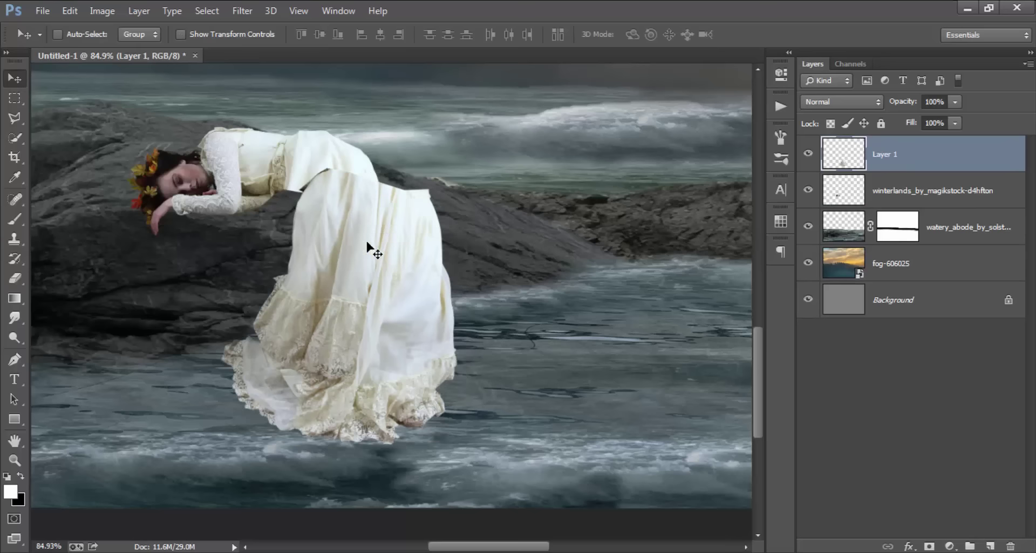
key(ctrl+t)
drag(572, 365, 591, 199)
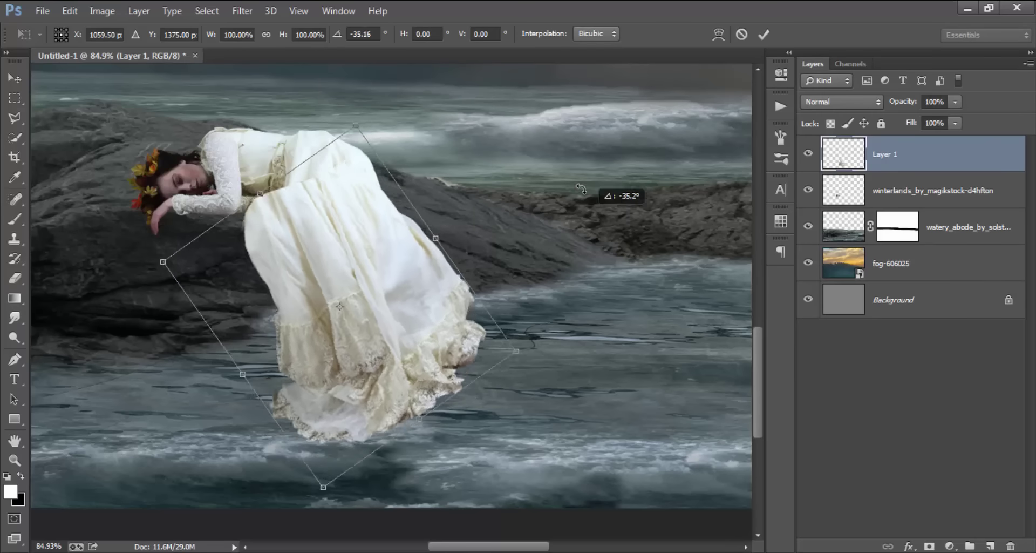
scroll(326, 271, down, 1)
drag(326, 272, 399, 270)
scroll(565, 275, down, 1)
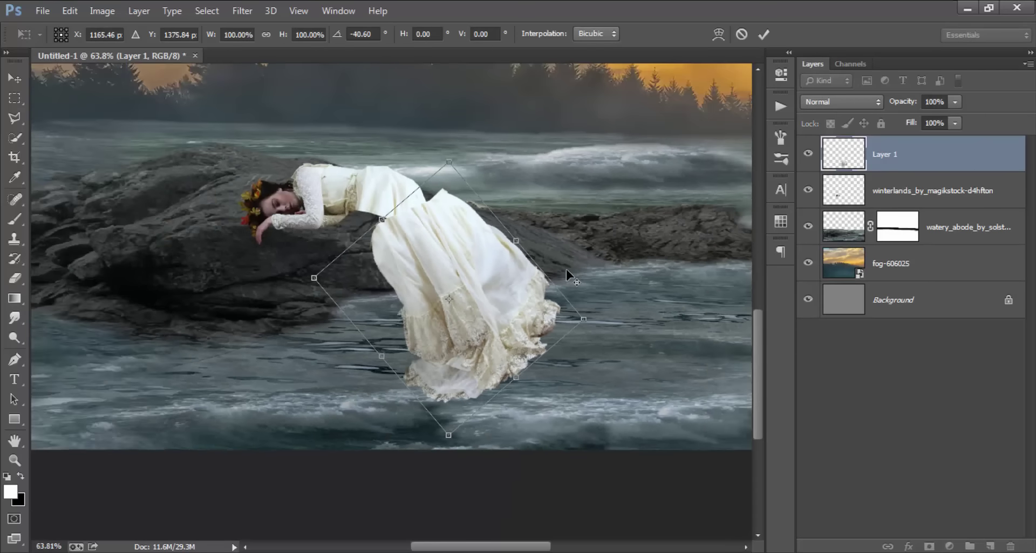
mouse_move(560, 220)
mouse_down()
mouse_move(470, 274)
mouse_move(421, 273)
mouse_up()
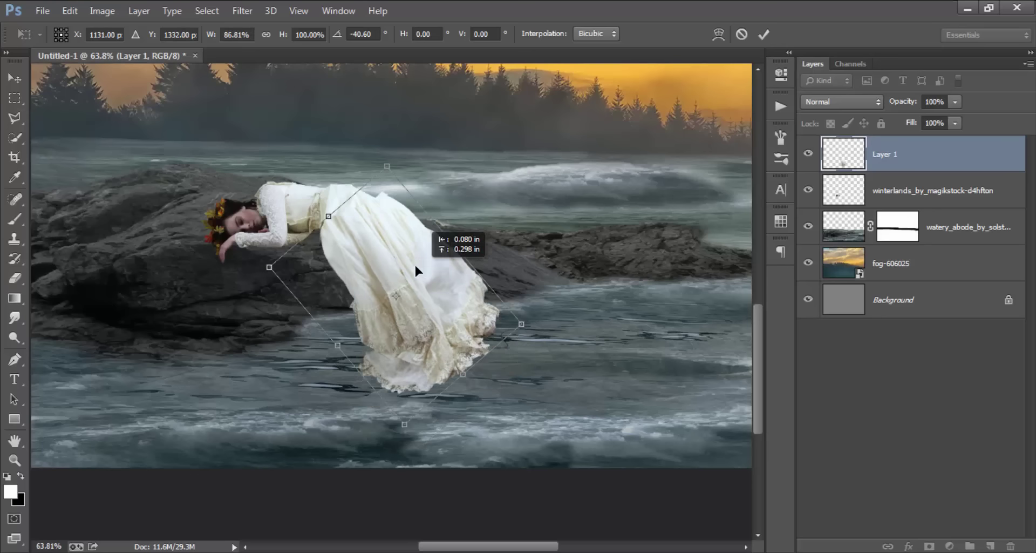
drag(549, 252, 528, 196)
drag(391, 260, 421, 279)
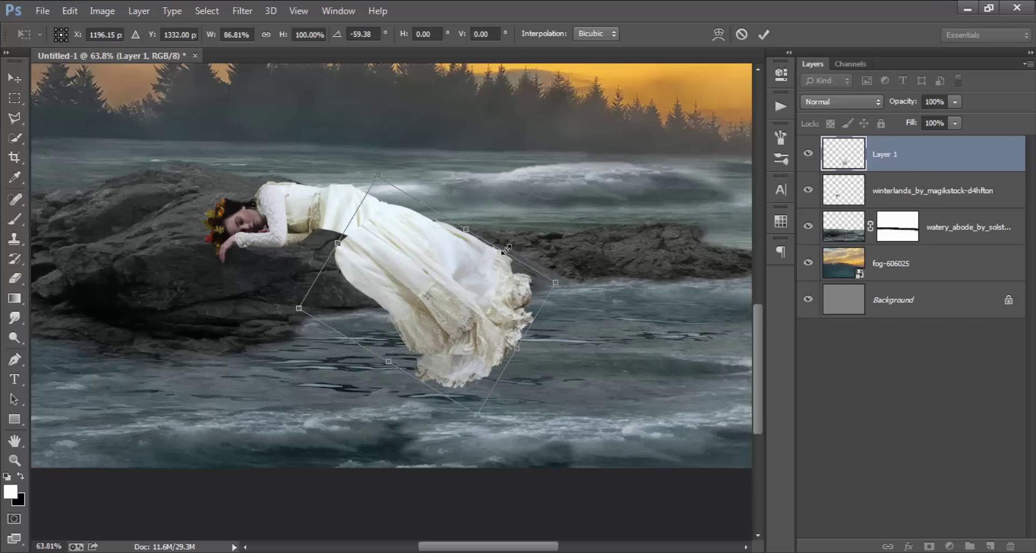
drag(609, 304, 534, 329)
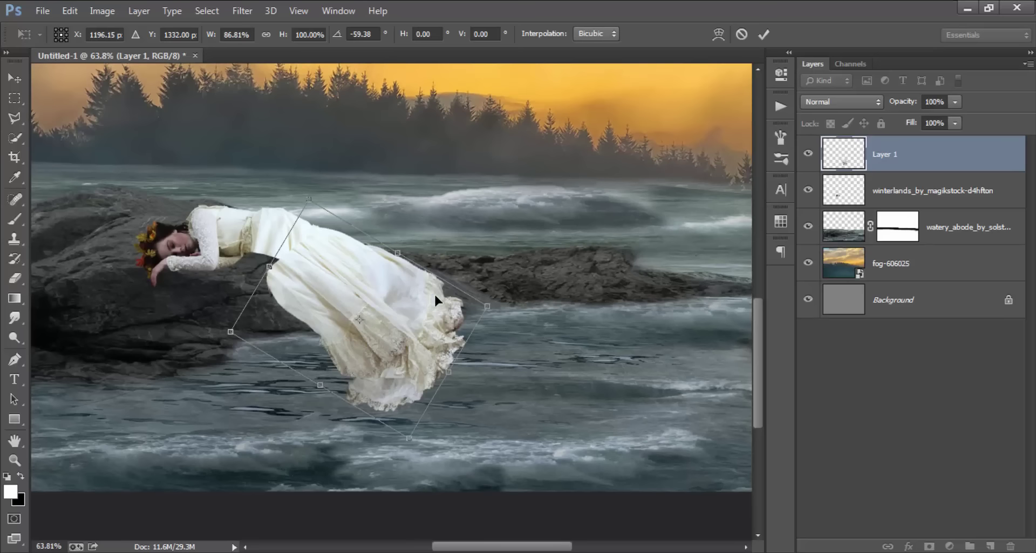
scroll(400, 278, up, 2)
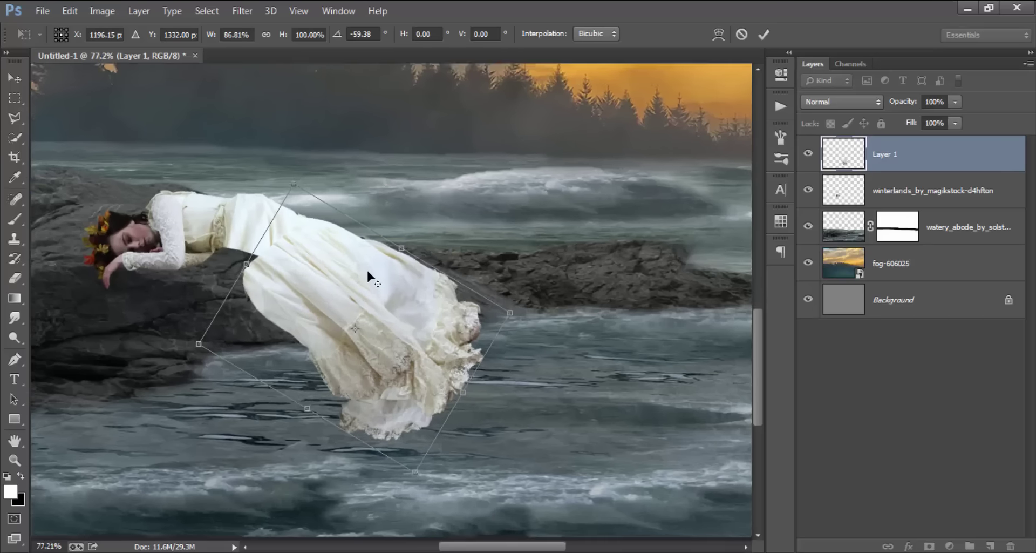
scroll(362, 273, up, 2)
Step: Warp the lower dress, pulling its top up to meet the woman's waist
right_click(348, 274)
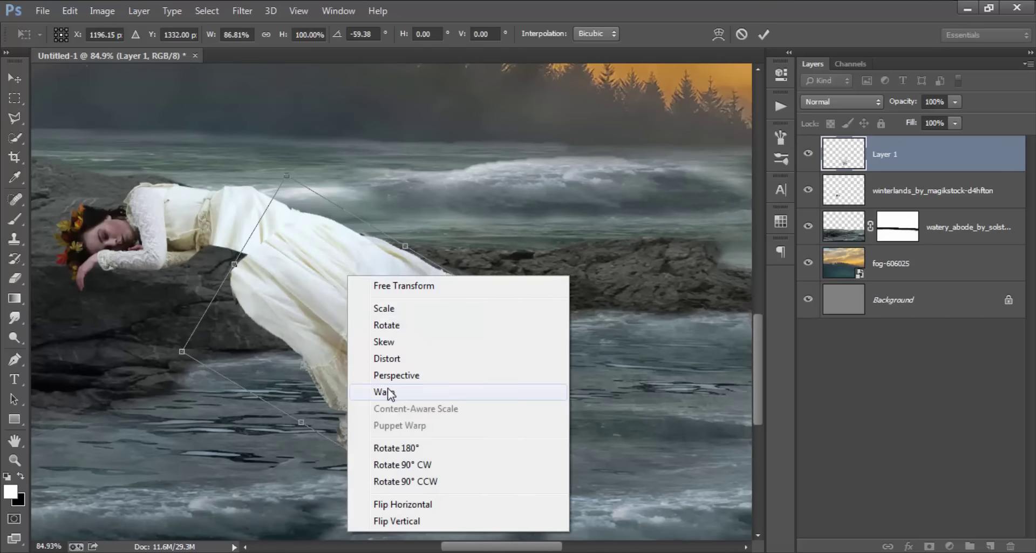
click(389, 392)
drag(181, 353, 69, 182)
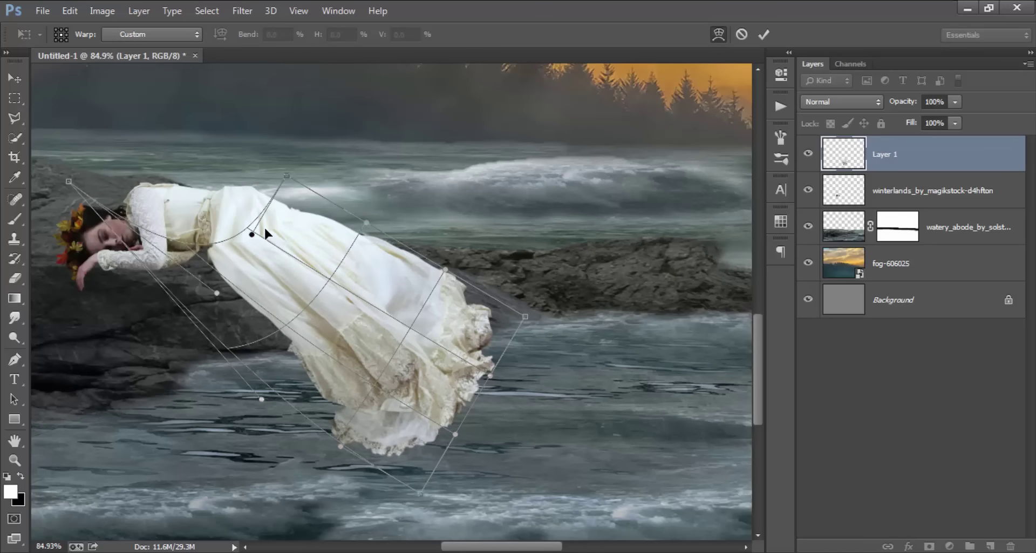
drag(263, 242, 262, 226)
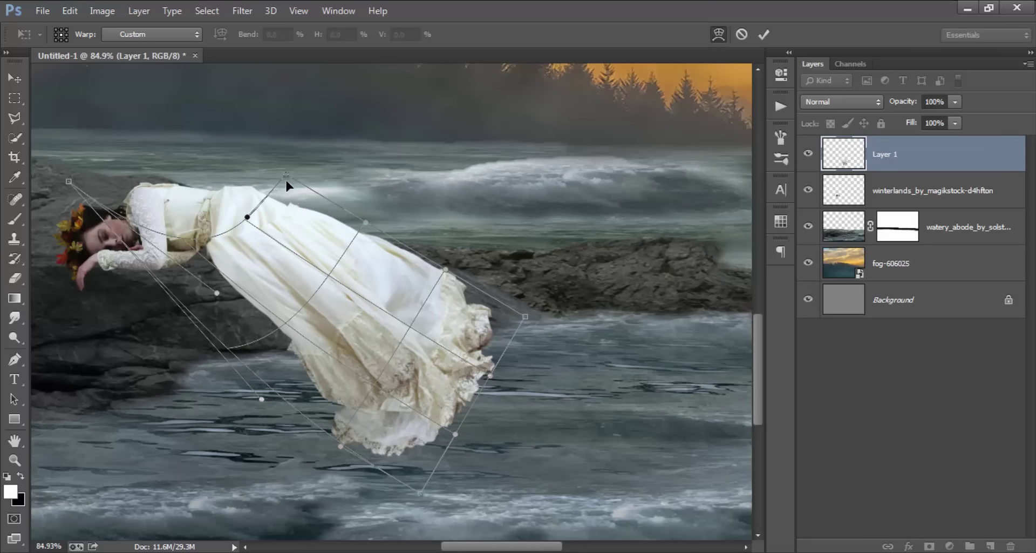
drag(282, 180, 261, 171)
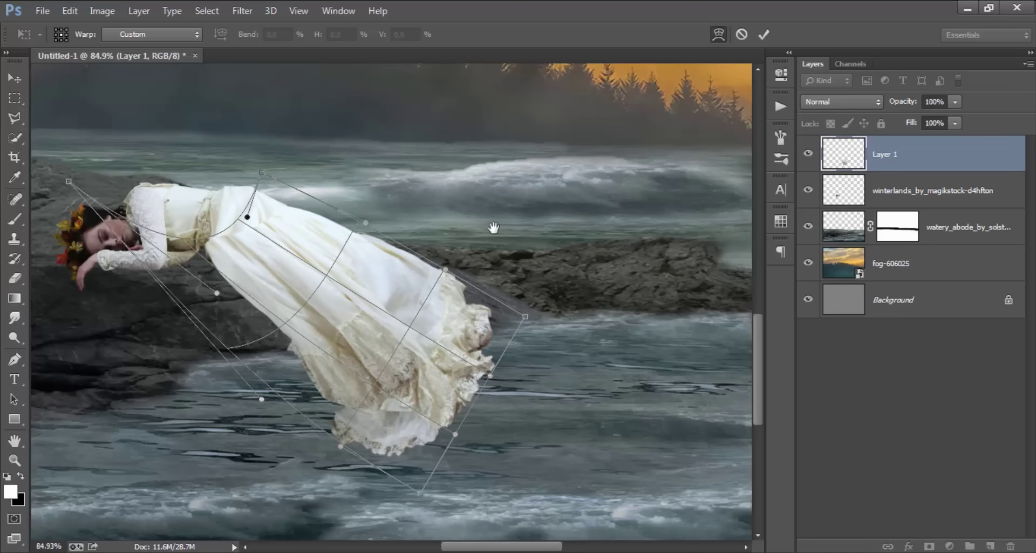
drag(493, 236, 477, 255)
scroll(483, 286, down, 2)
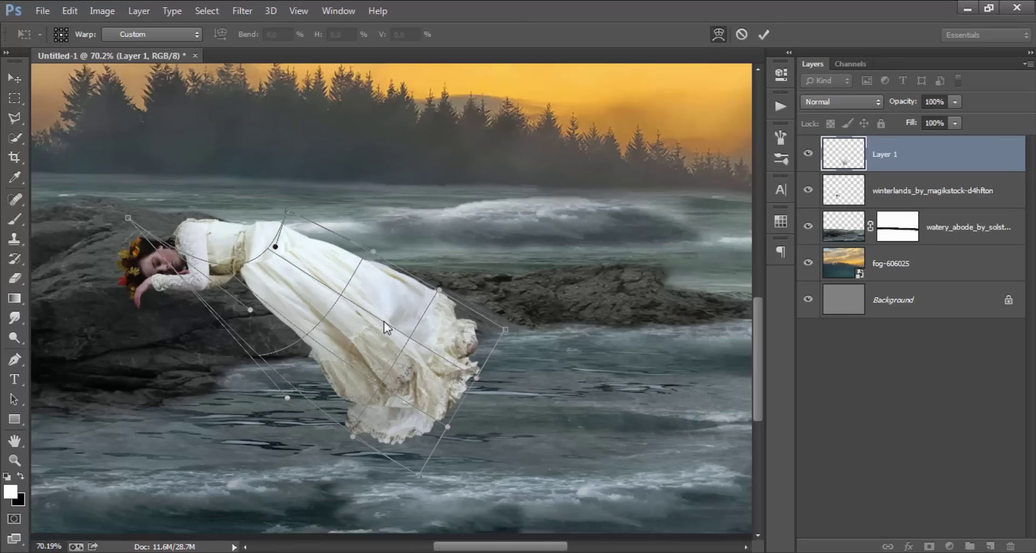
Step: Bend the warp mesh so the hem stretches out and curves down over the water
mouse_move(383, 321)
mouse_down()
mouse_move(388, 312)
mouse_move(336, 343)
mouse_up()
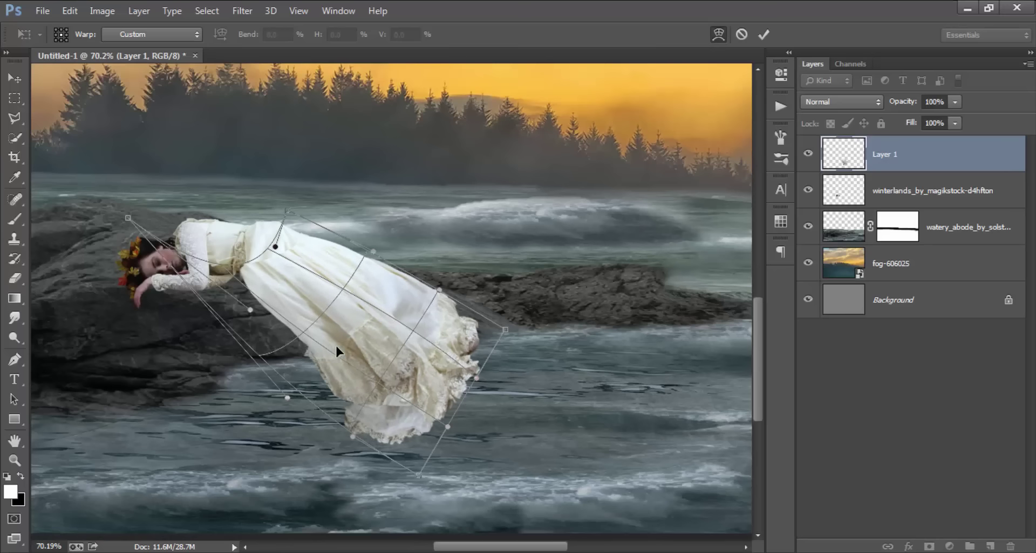
drag(396, 400, 486, 434)
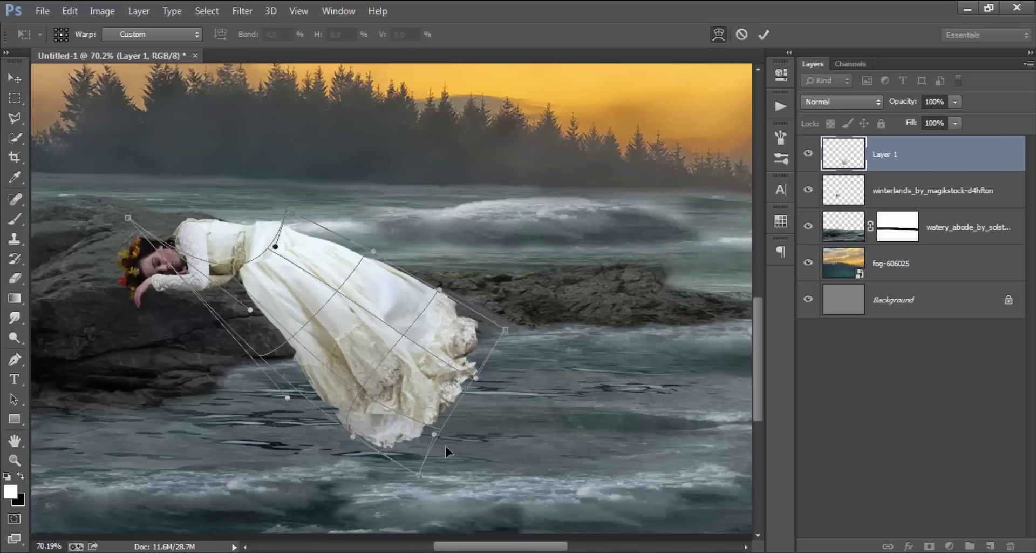
drag(489, 367, 493, 366)
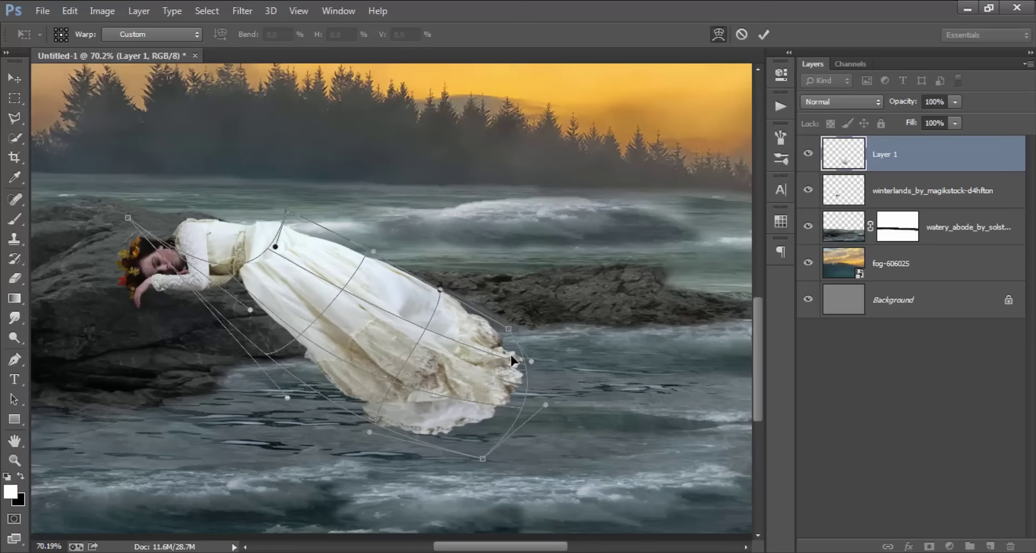
drag(428, 307, 411, 307)
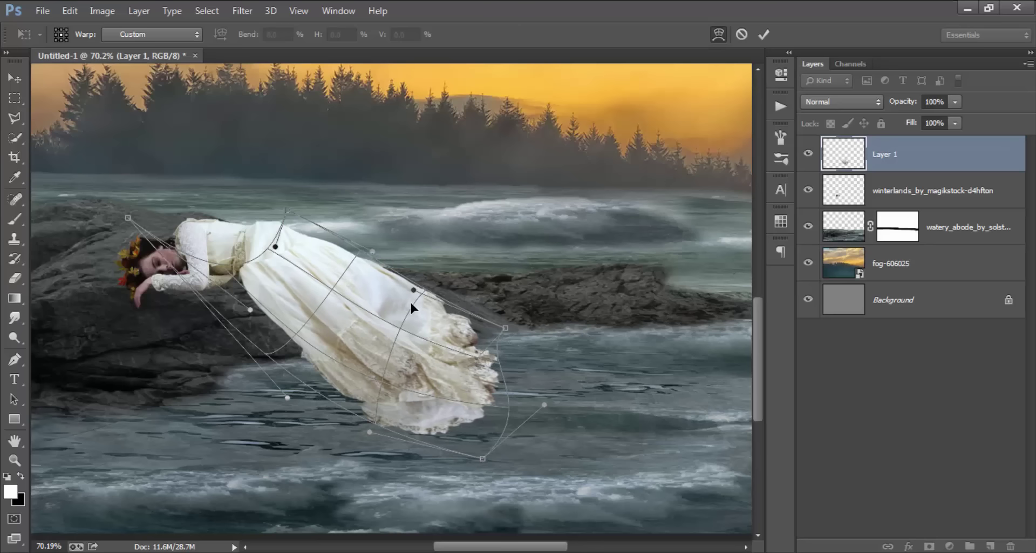
drag(485, 327, 489, 325)
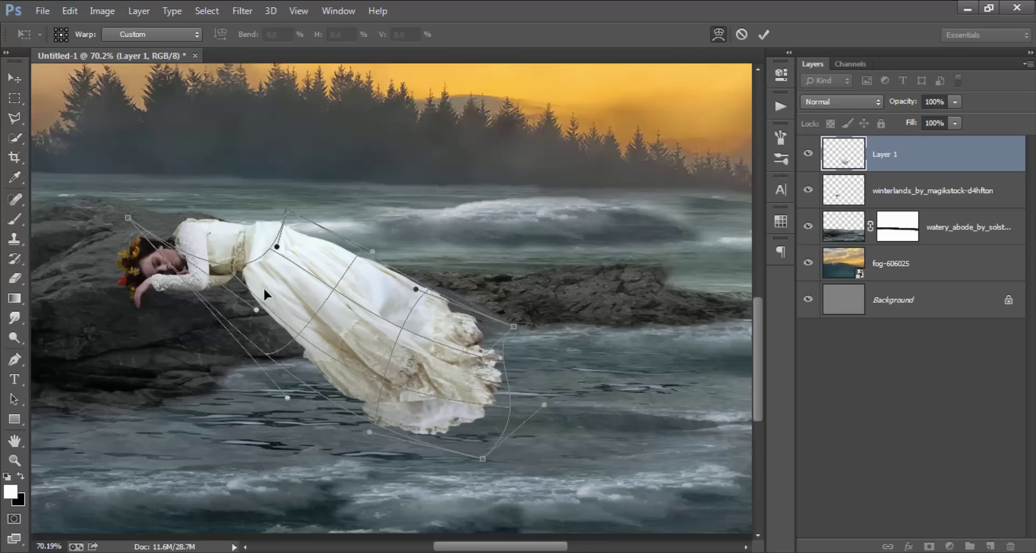
drag(263, 286, 260, 280)
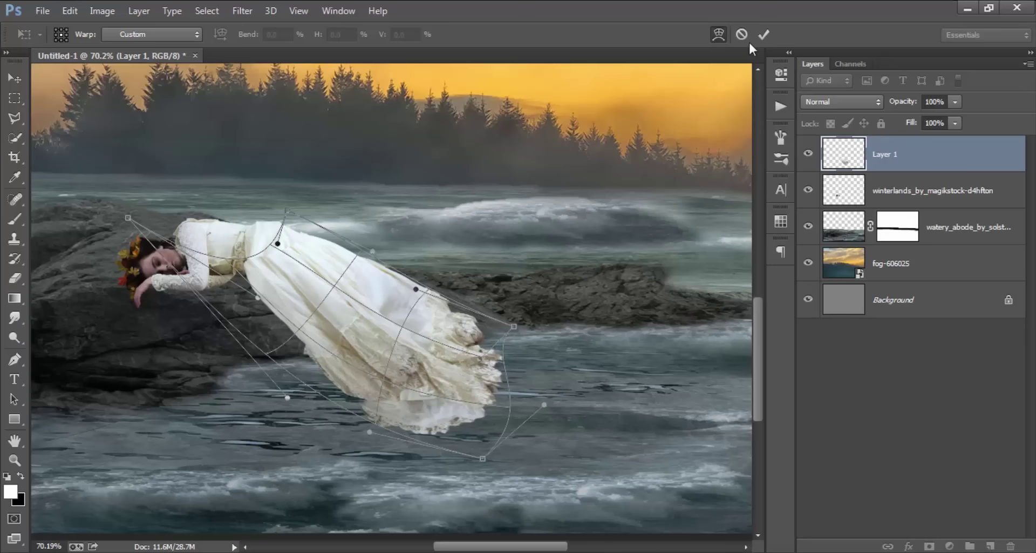
Step: Commit the warp on the dress and bring the woman's head and dress into view
click(763, 34)
scroll(488, 261, down, 3)
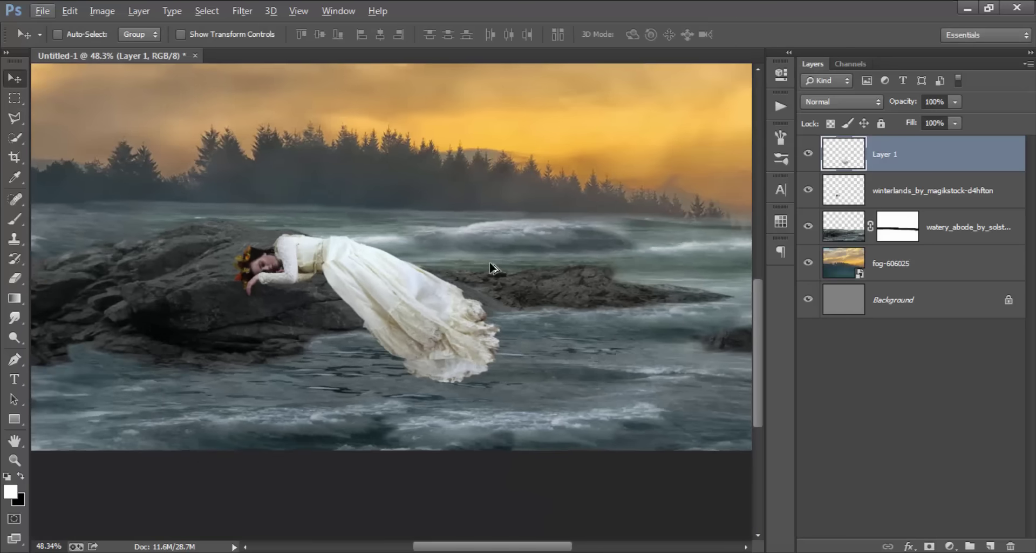
scroll(492, 267, up, 3)
scroll(423, 228, up, 3)
scroll(423, 229, up, 3)
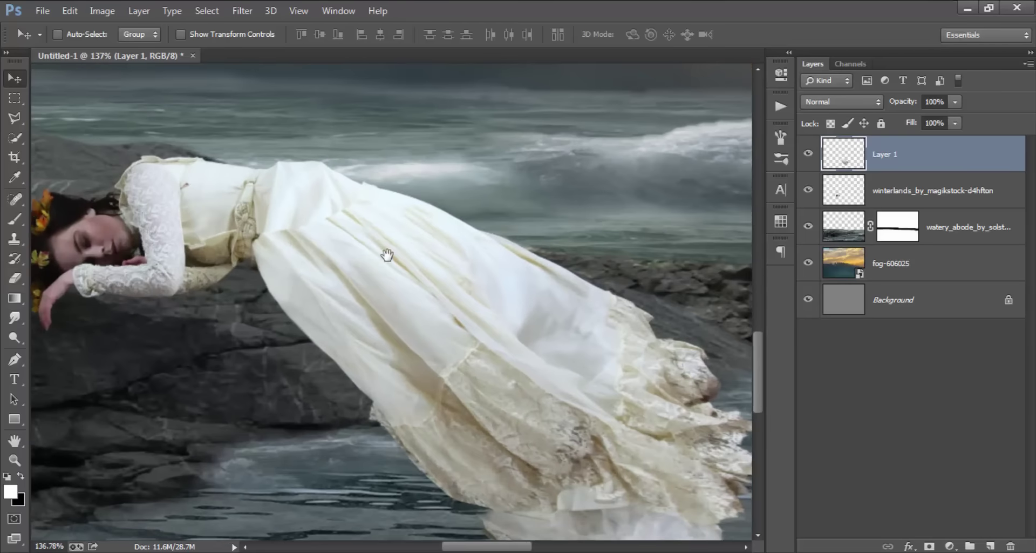
scroll(387, 255, up, 1)
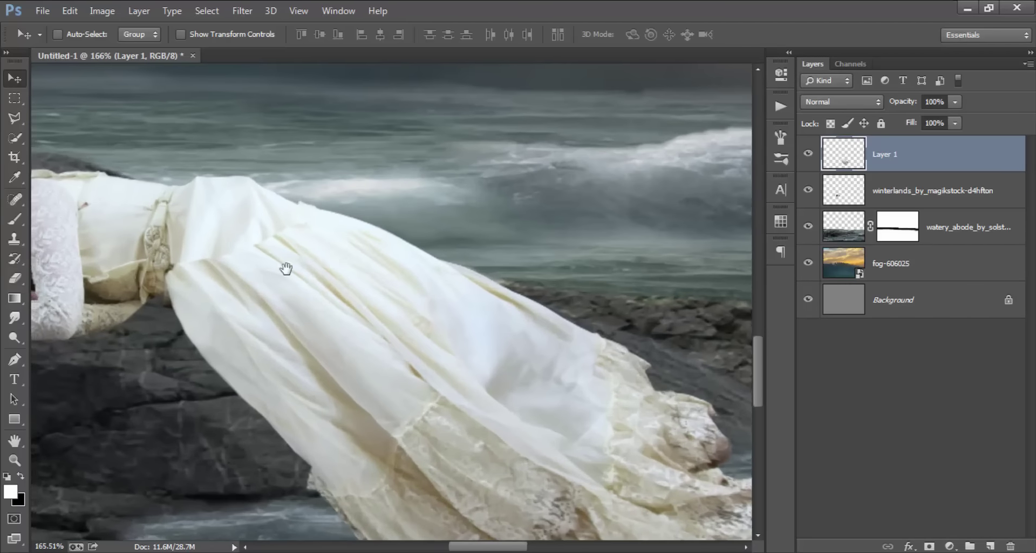
drag(284, 268, 423, 271)
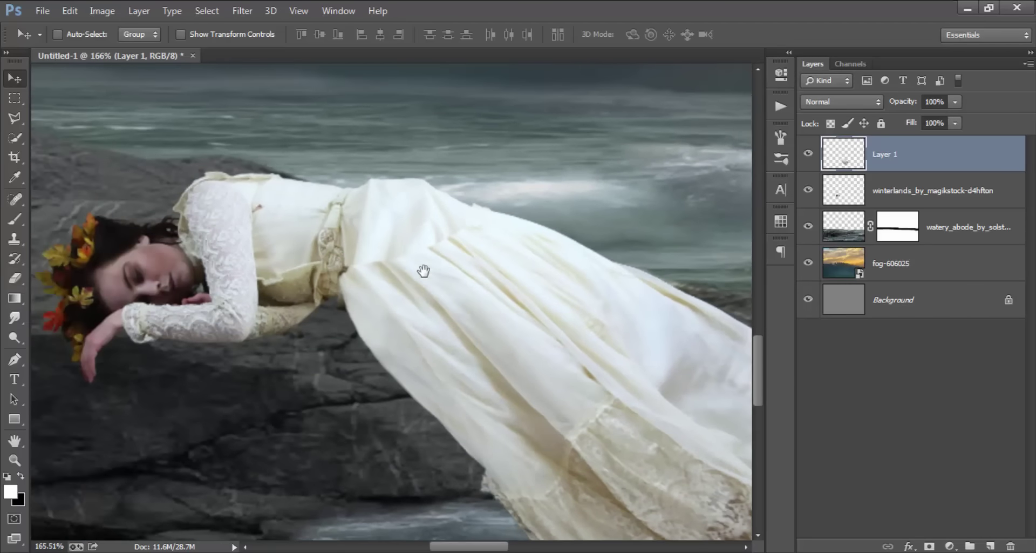
scroll(378, 264, down, 1)
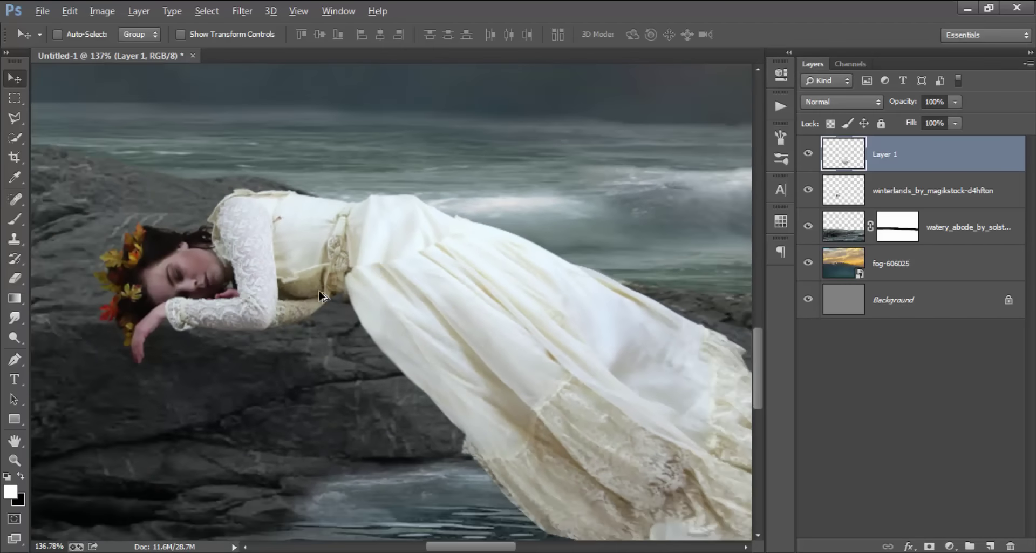
scroll(292, 336, up, 1)
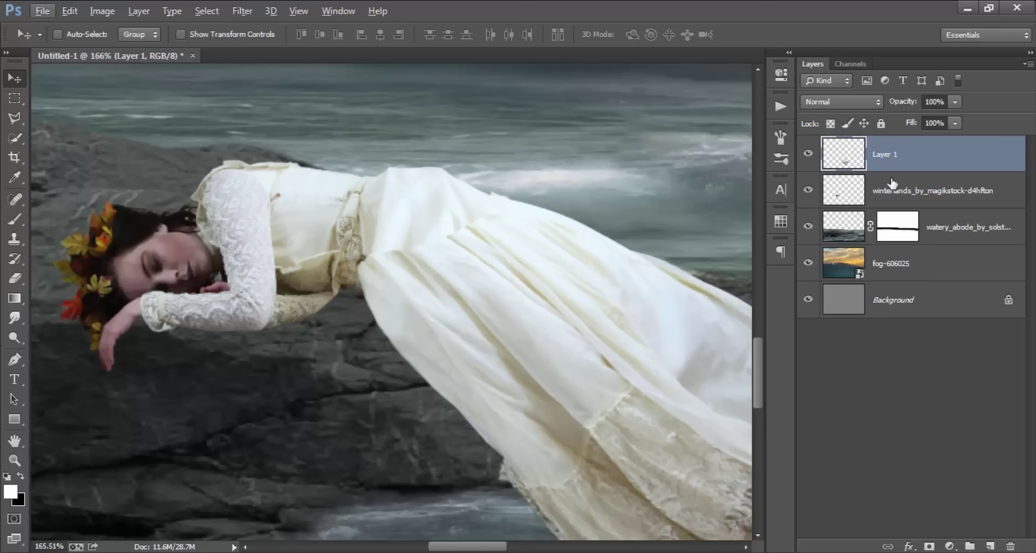
Step: Merge the winterlands layer into Layer 1
shift+click(909, 193)
right_click(912, 191)
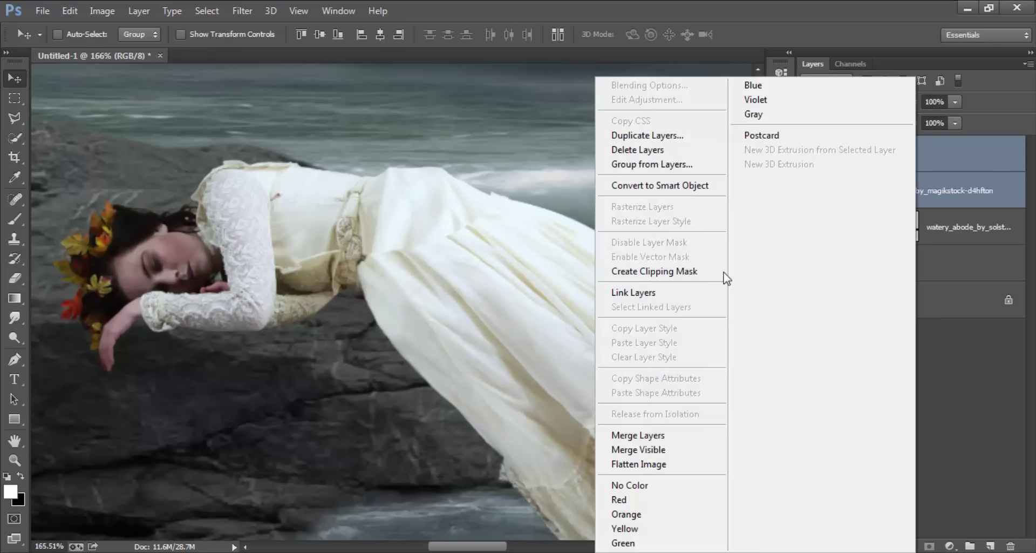
click(654, 434)
scroll(416, 324, up, 1)
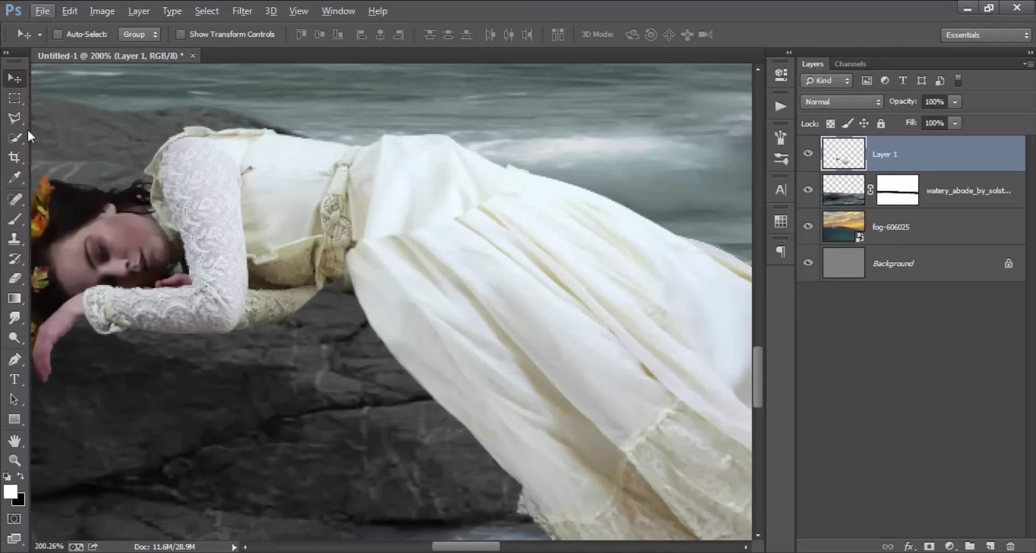
Step: Polygon-lasso the sleeve area and copy it onto a new layer with Ctrl+J
click(15, 118)
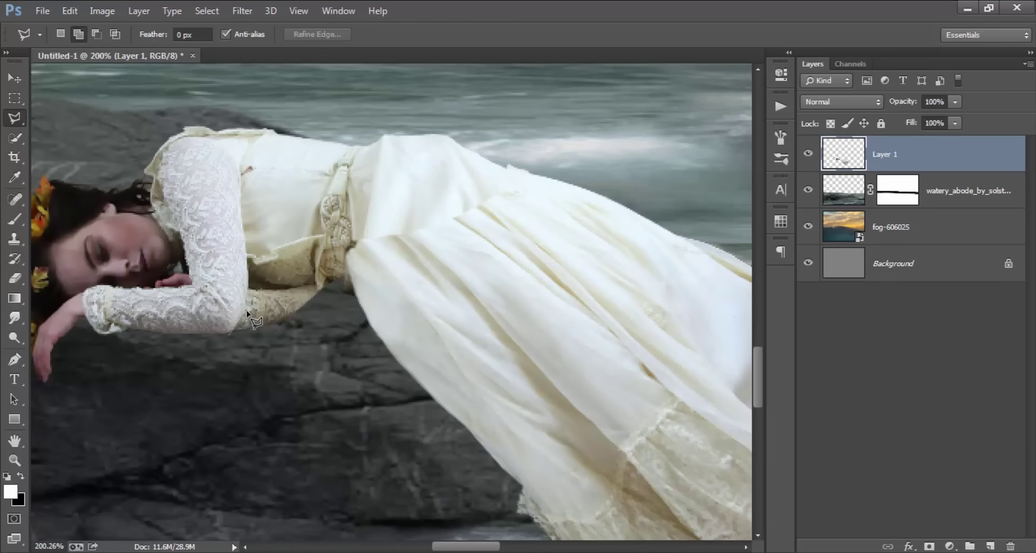
click(327, 285)
click(333, 327)
click(266, 346)
click(230, 334)
key(ctrl+j)
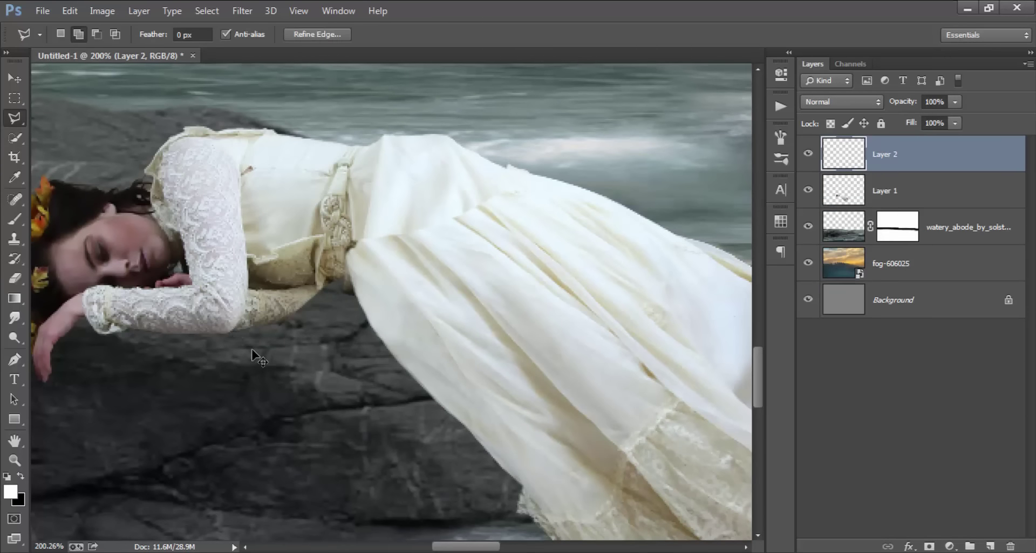
Step: Position the copied sleeve under the arm, place Layer 2 below Layer 1, and merge them
click(15, 78)
drag(302, 326, 359, 307)
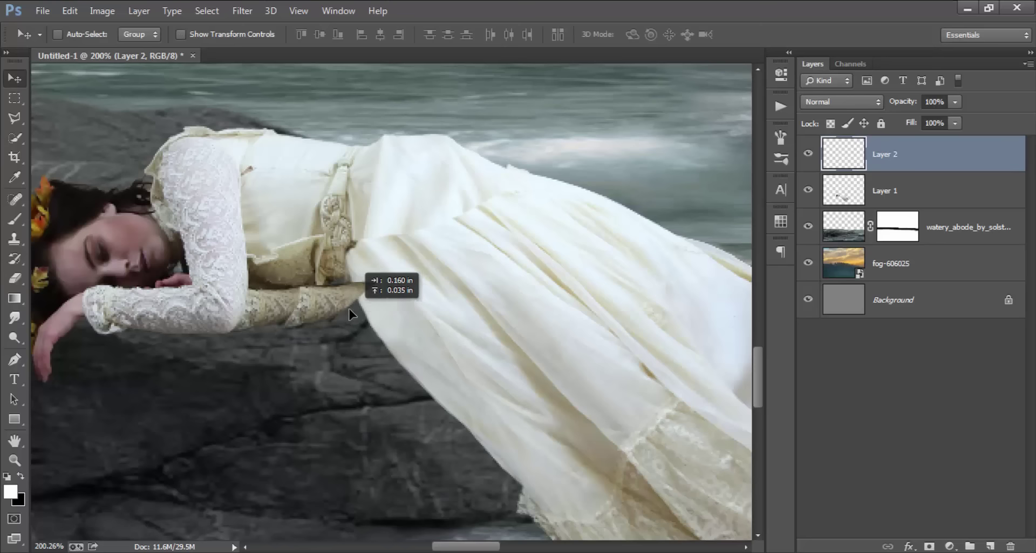
drag(936, 162, 943, 199)
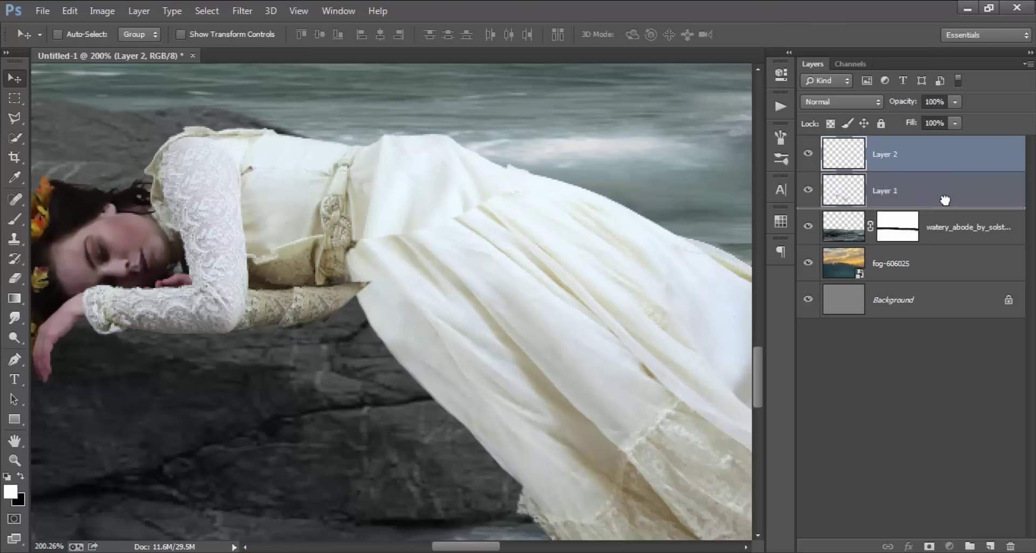
drag(527, 305, 490, 291)
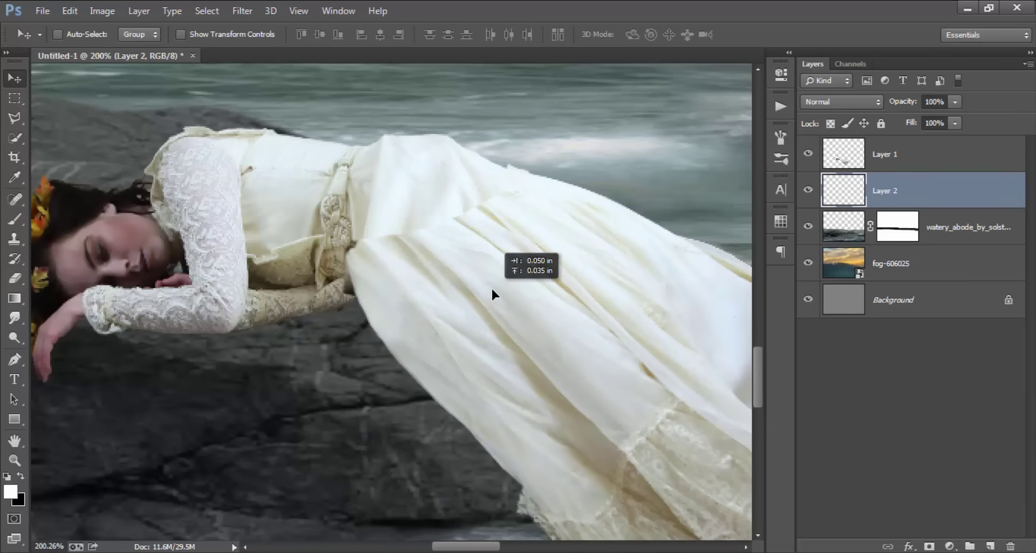
drag(489, 289, 489, 289)
scroll(355, 270, down, 1)
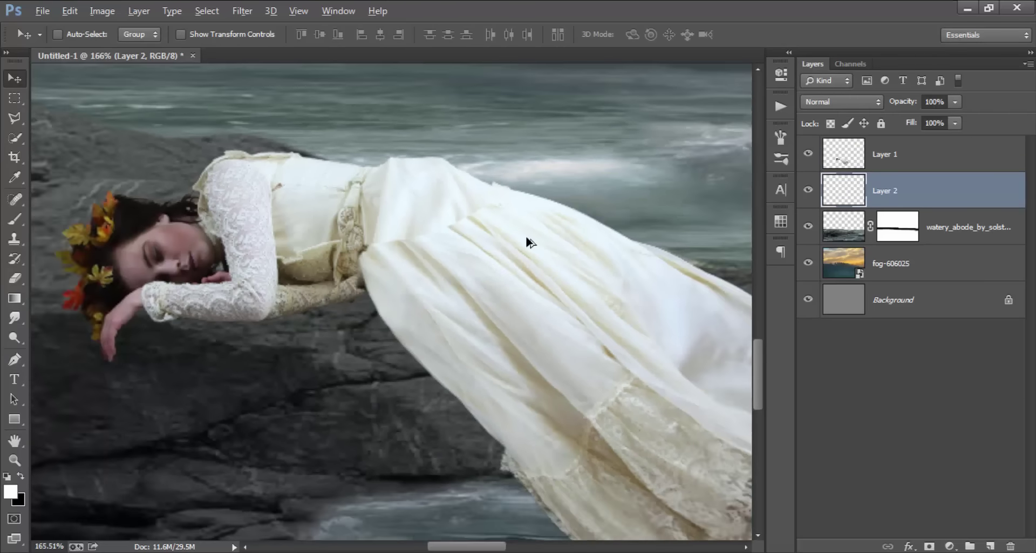
shift+click(934, 171)
right_click(949, 191)
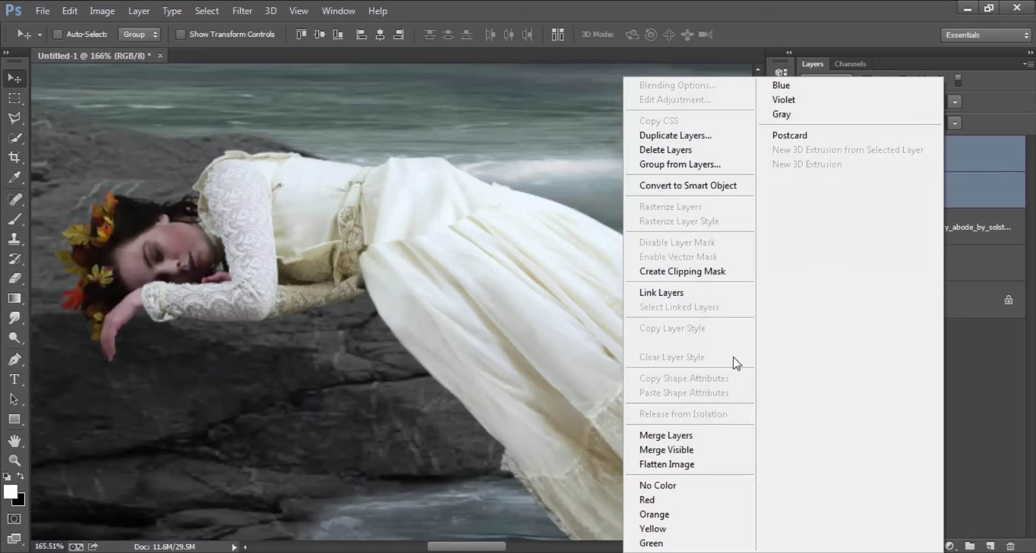
click(696, 432)
drag(582, 294, 500, 313)
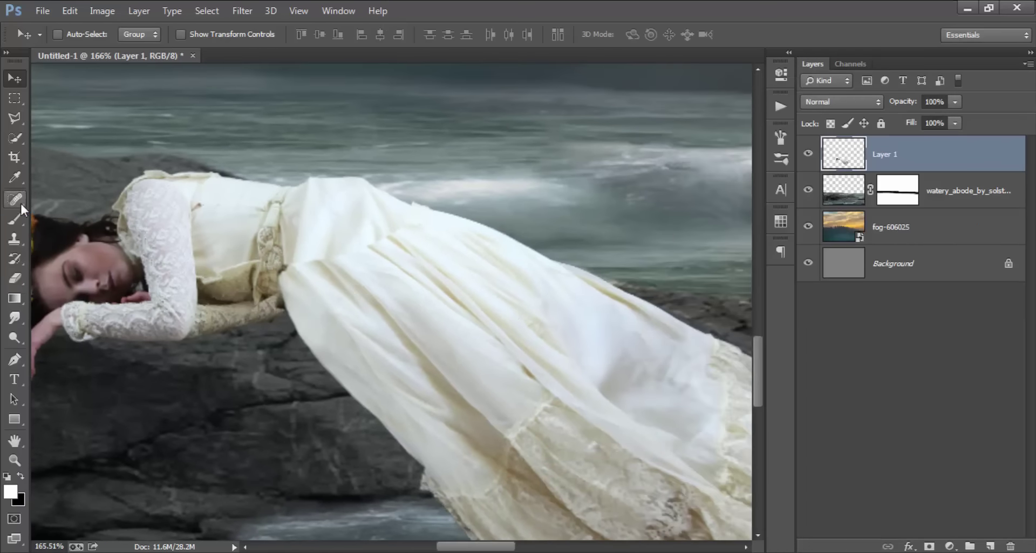
Step: Clone-stamp clean fabric over the dress creases and folds with a 33 px brush
click(15, 238)
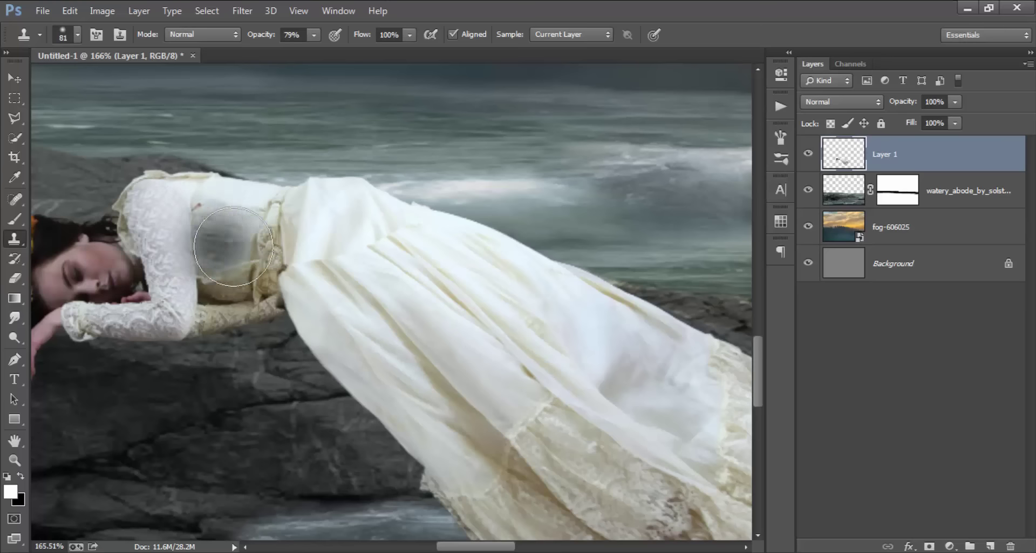
drag(306, 238, 291, 238)
scroll(354, 234, up, 1)
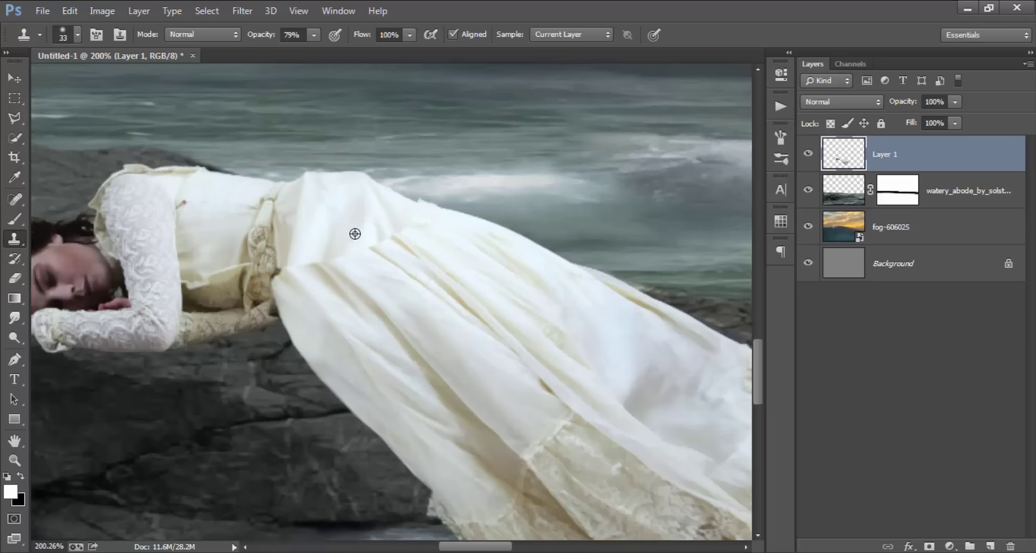
scroll(354, 233, up, 1)
alt+click(400, 350)
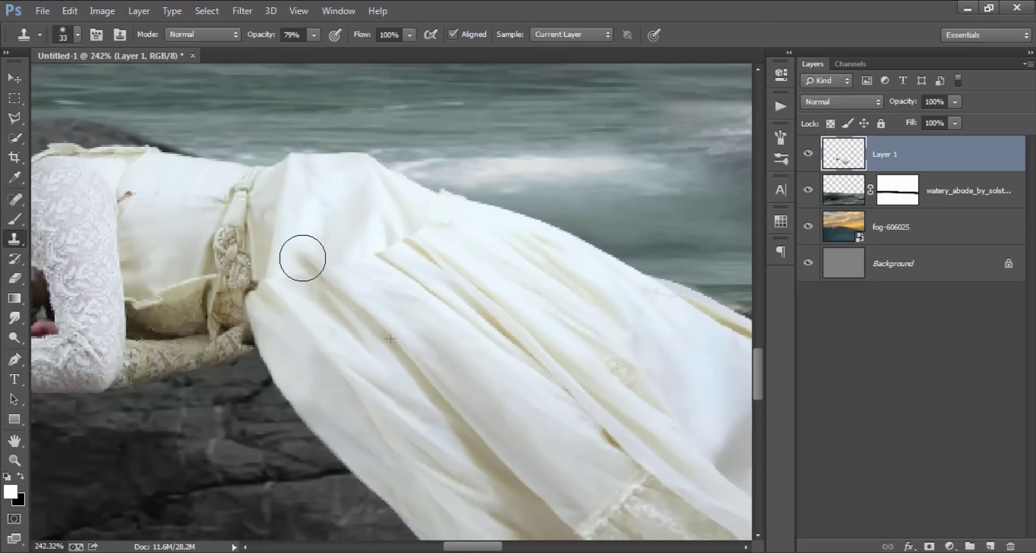
alt+click(456, 305)
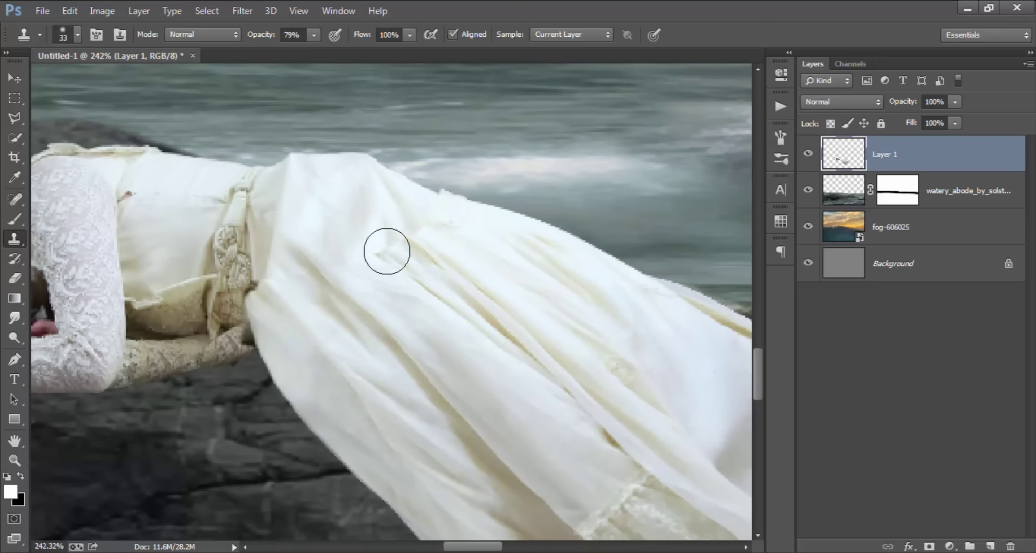
drag(387, 247, 495, 281)
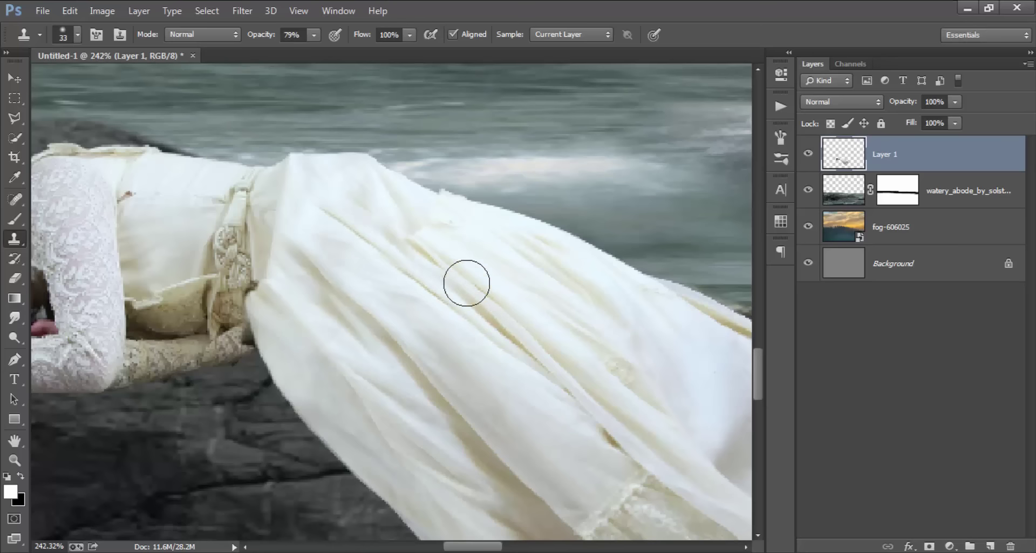
scroll(463, 238, down, 2)
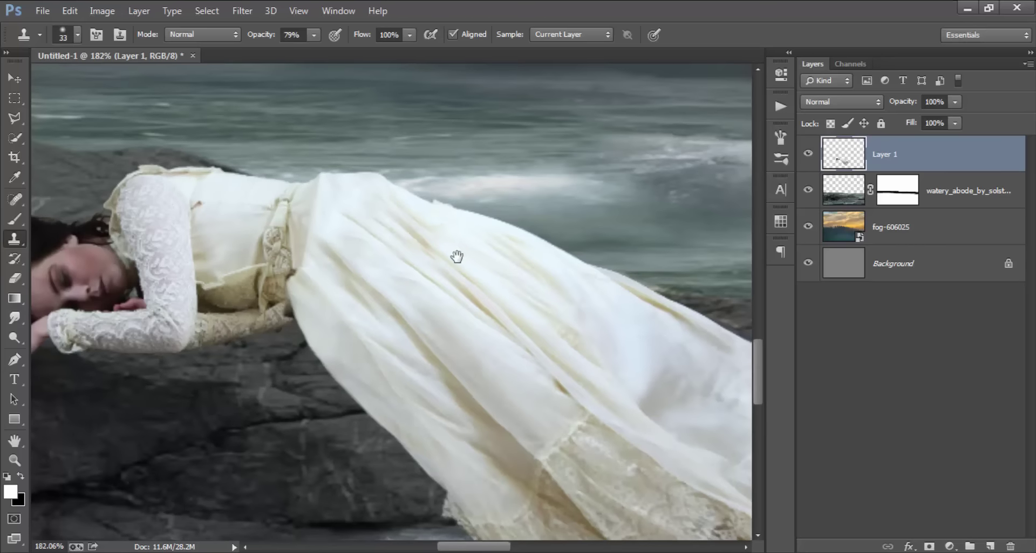
scroll(455, 255, up, 1)
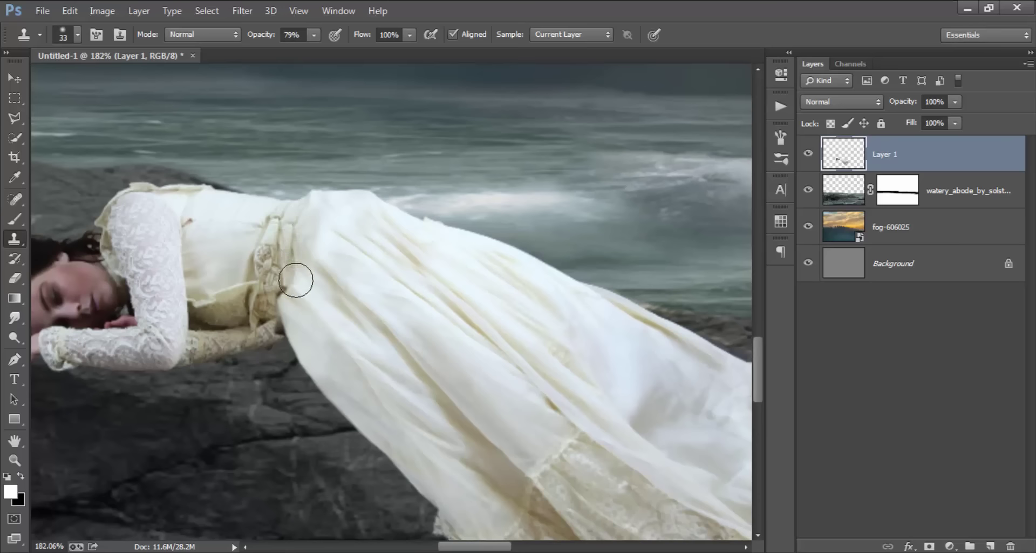
Step: Smooth the shadowed belt edge, then set the clone brush to about 13 px
drag(296, 280, 294, 317)
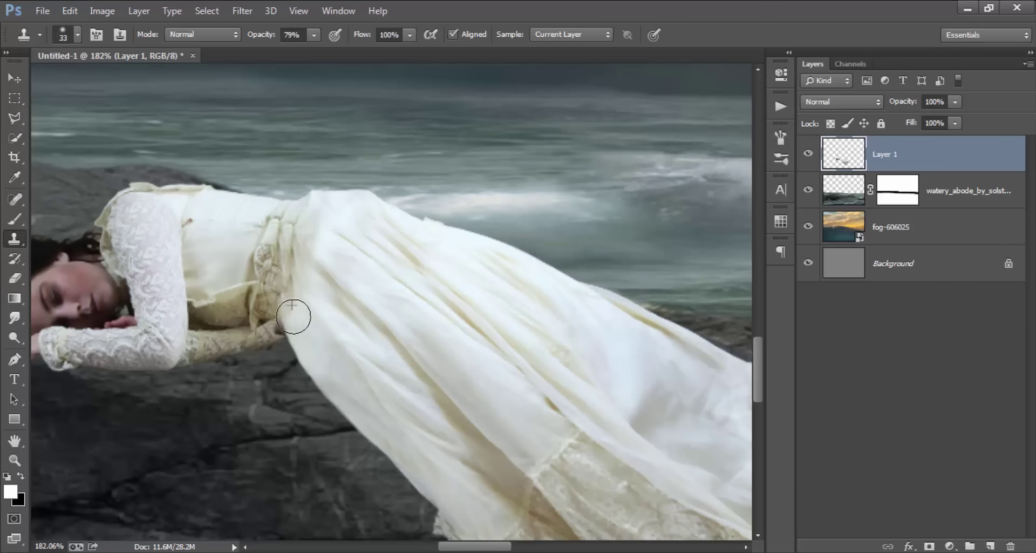
scroll(248, 334, up, 1)
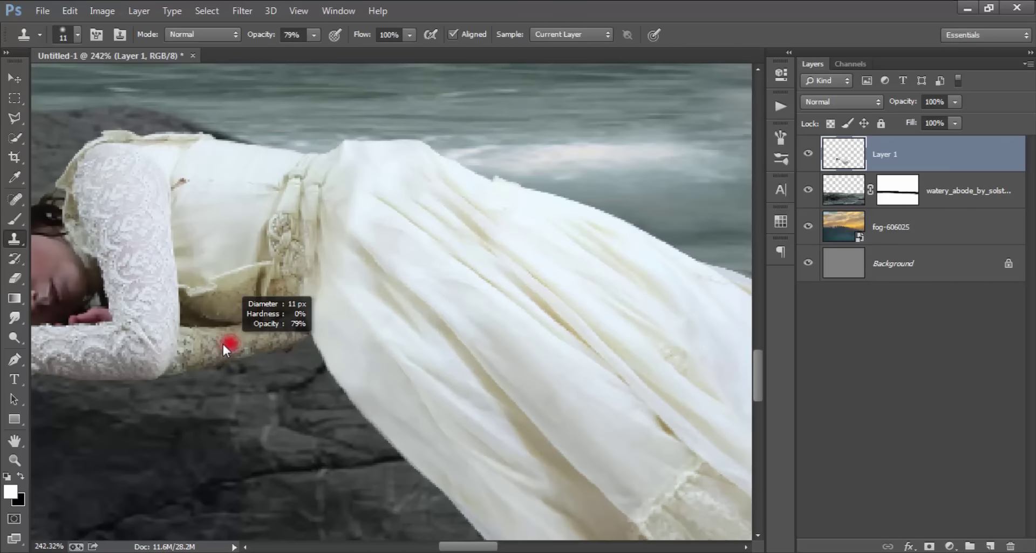
drag(227, 344, 228, 345)
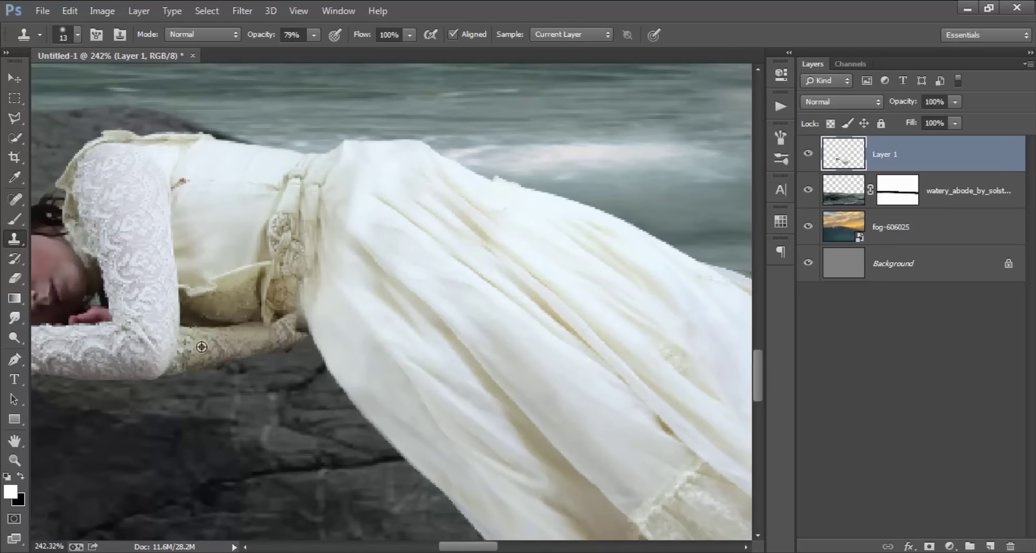
scroll(358, 289, down, 2)
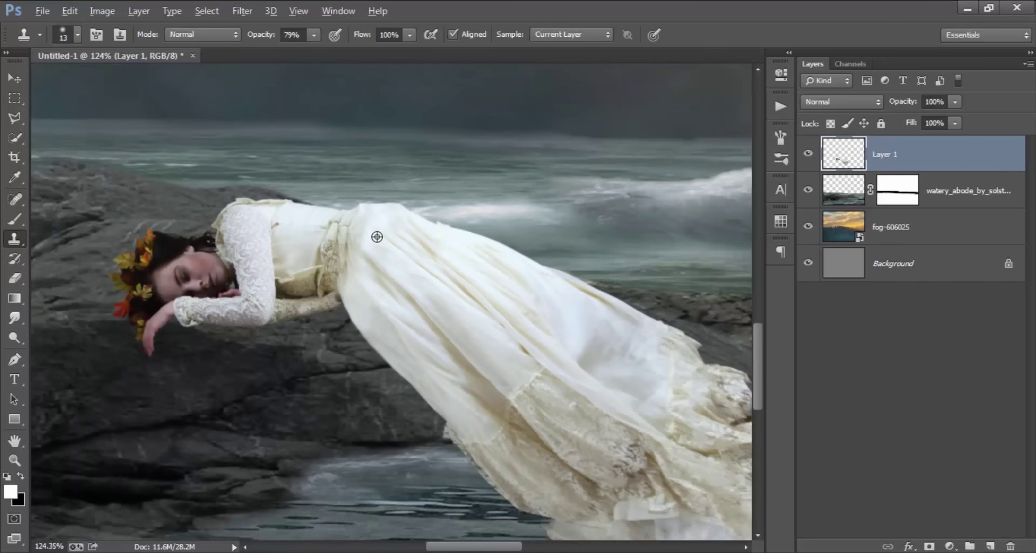
scroll(439, 287, down, 1)
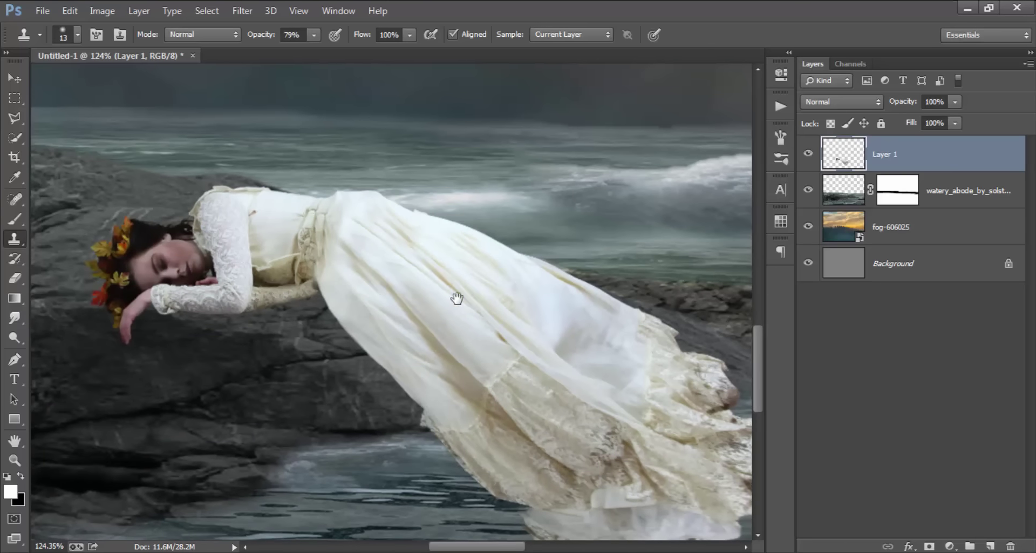
scroll(455, 296, right, 2)
scroll(388, 229, down, 1)
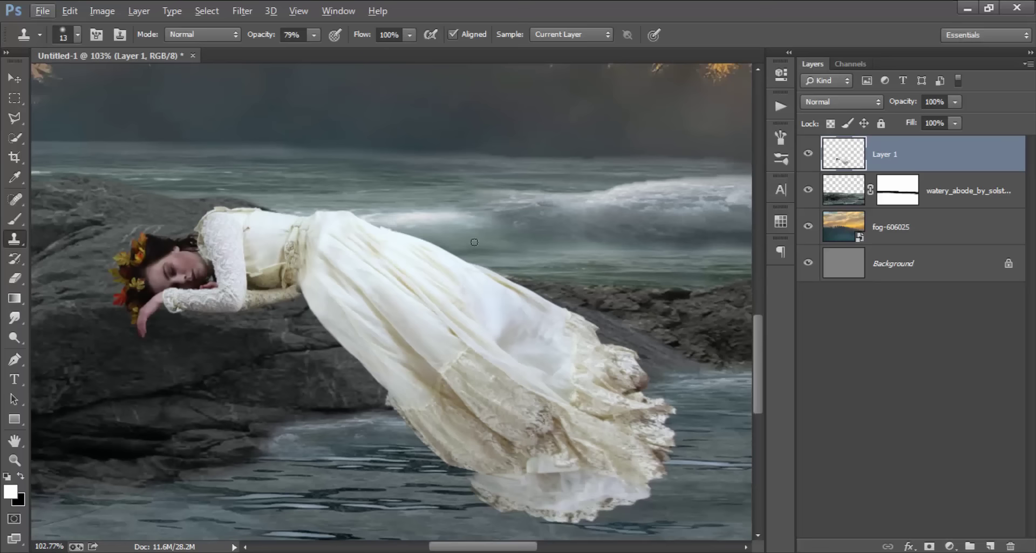
scroll(462, 274, up, 2)
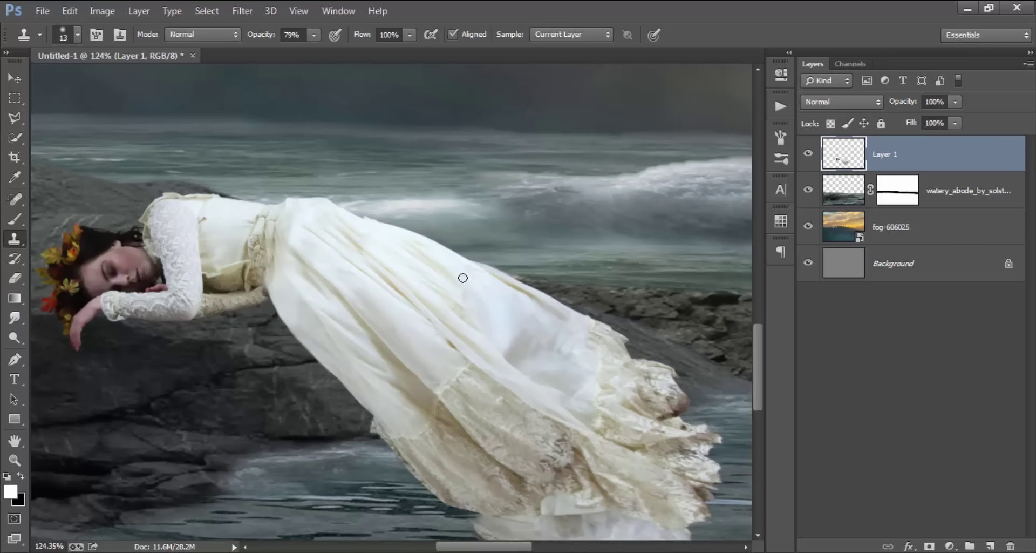
scroll(456, 272, right, 1)
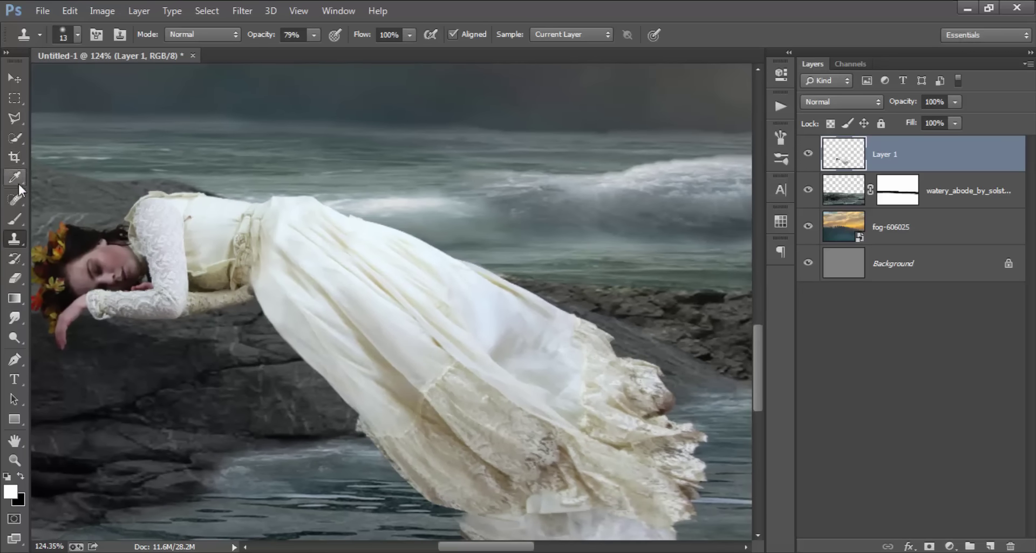
Step: Add a layer mask to Layer 1 and set up a small black brush
right_click(17, 118)
click(65, 114)
scroll(402, 238, up, 2)
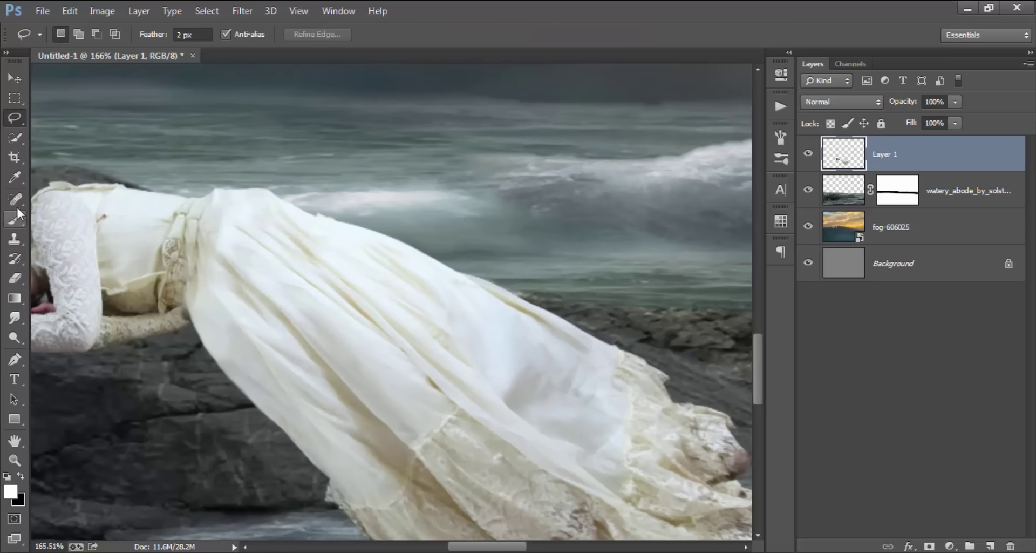
click(16, 217)
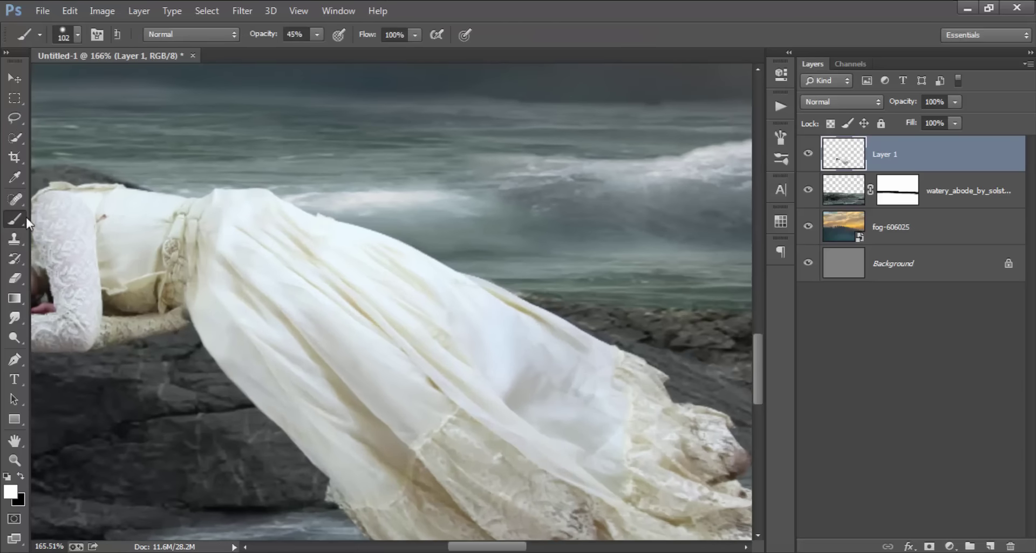
click(929, 547)
key(x)
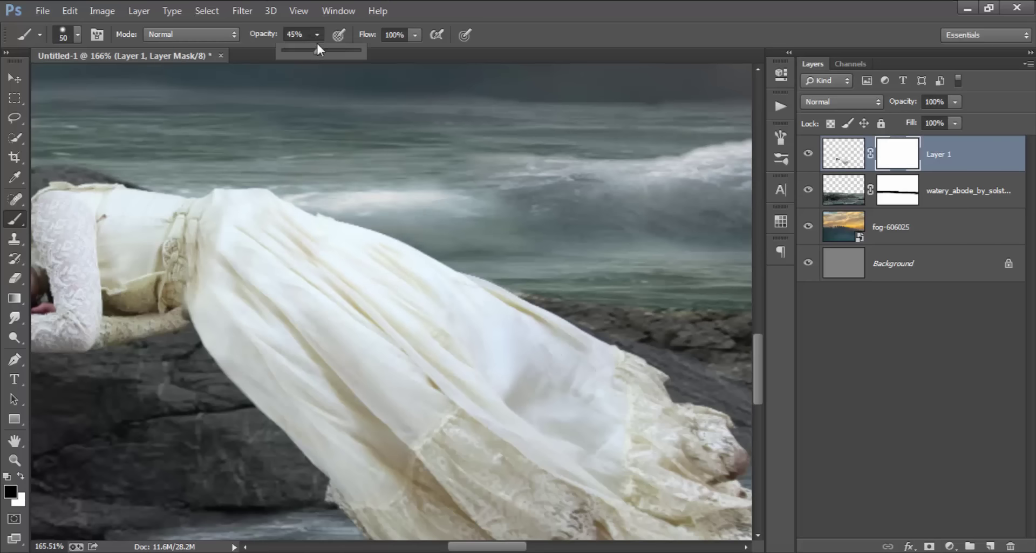
right_click(338, 167)
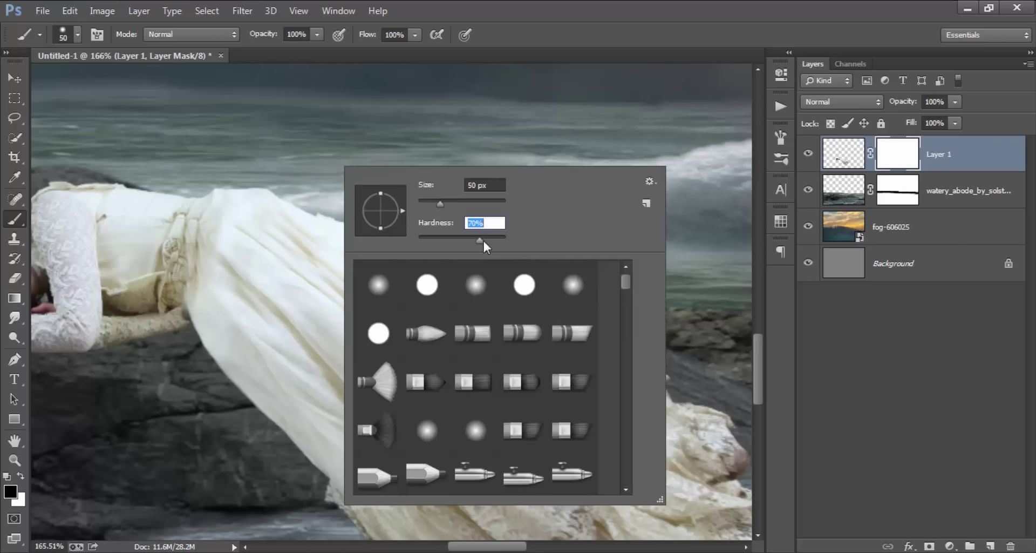
key(Return)
drag(183, 143, 166, 141)
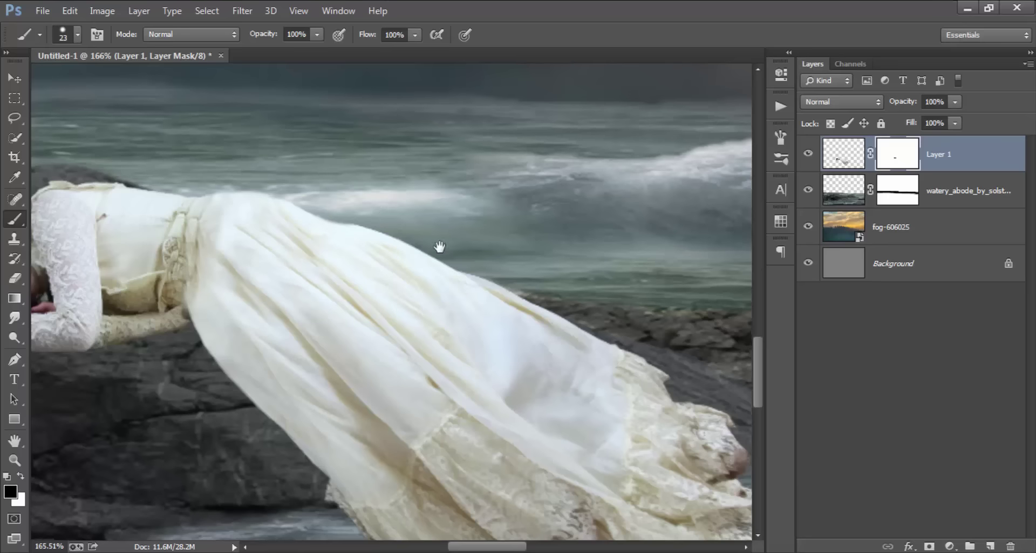
Step: Paint black on the mask along the dress's upper edge and the edge above the rock
scroll(440, 245, down, 1)
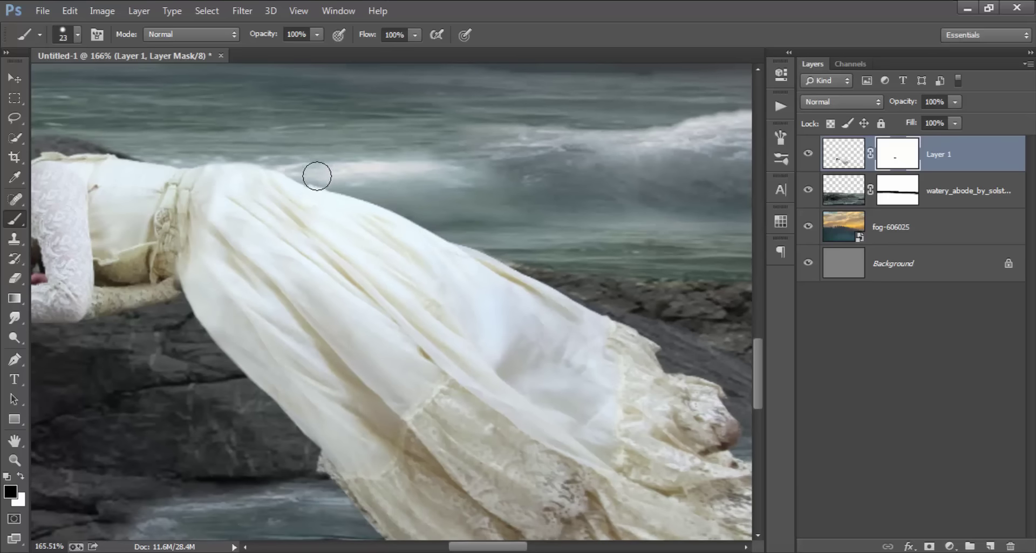
drag(450, 224, 678, 348)
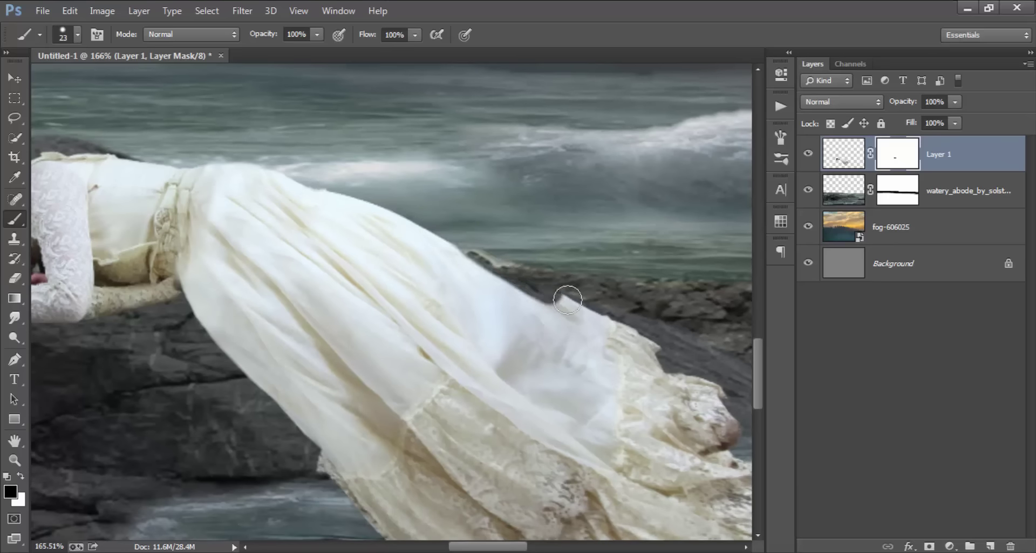
scroll(677, 348, down, 3)
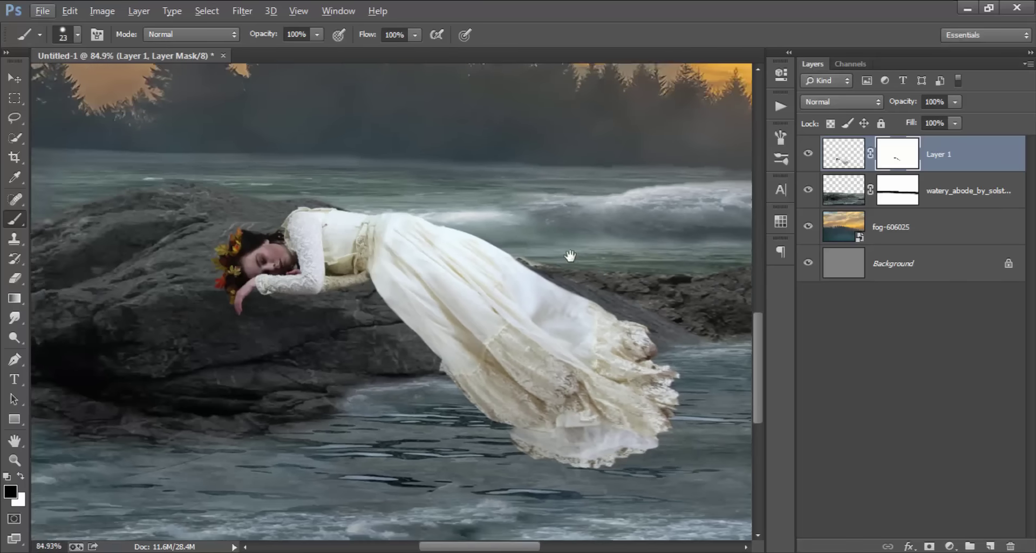
scroll(602, 301, up, 1)
scroll(555, 300, down, 1)
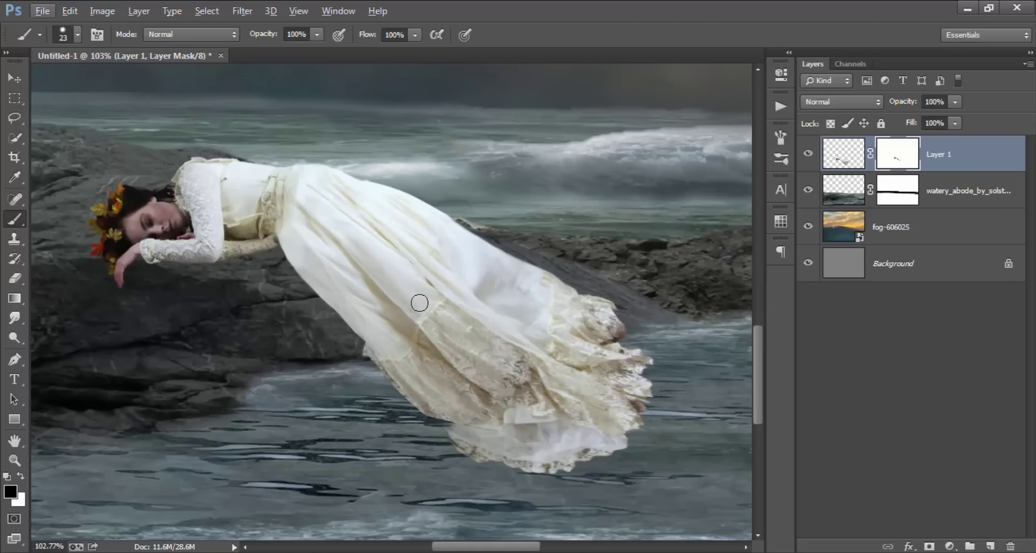
scroll(268, 262, up, 3)
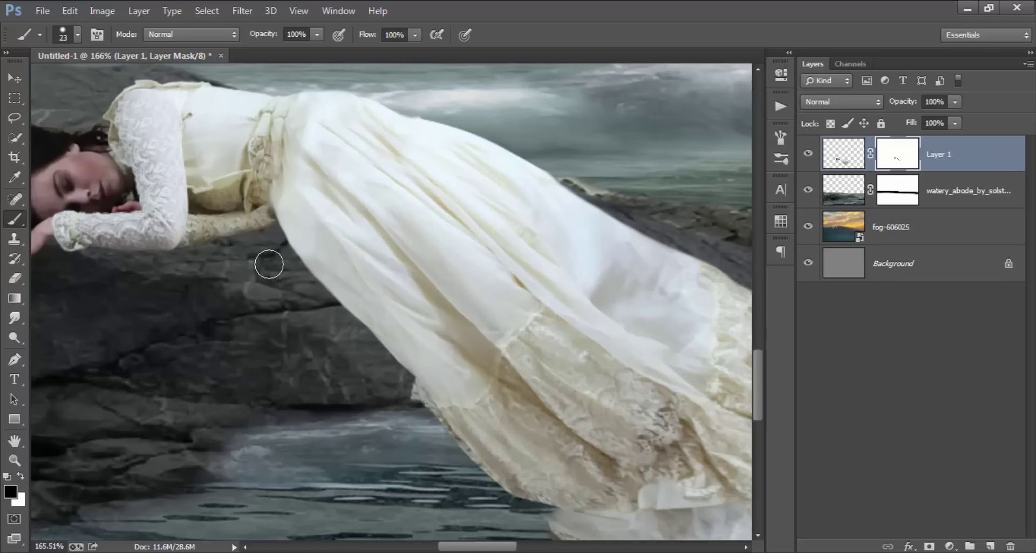
drag(270, 242, 384, 369)
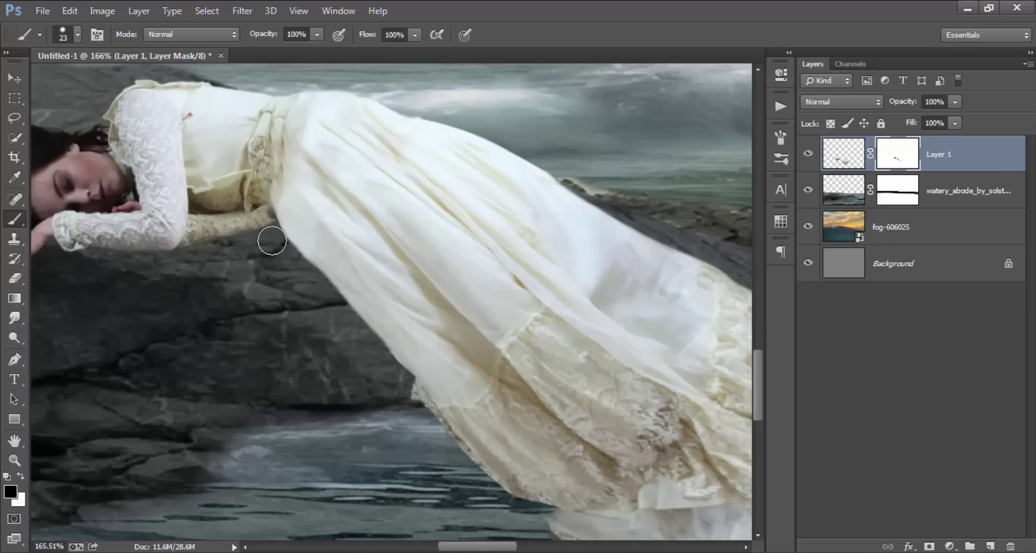
mouse_move(272, 241)
mouse_down()
mouse_move(328, 294)
mouse_move(416, 416)
mouse_up()
Step: Reduce the mask brush to 13 px and inspect the dress edges
scroll(298, 324, up, 2)
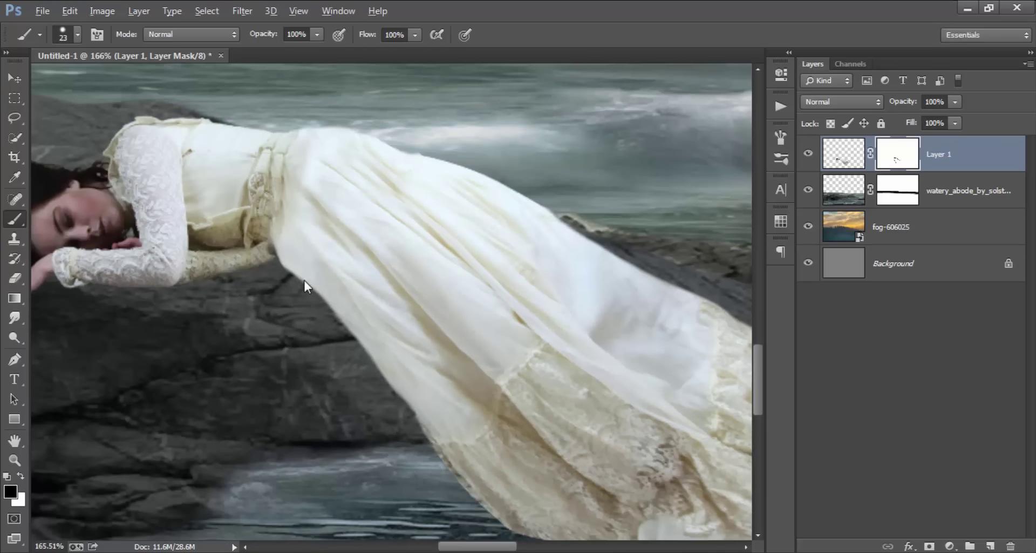
key(bracketleft)
scroll(283, 265, up, 2)
scroll(270, 270, down, 3)
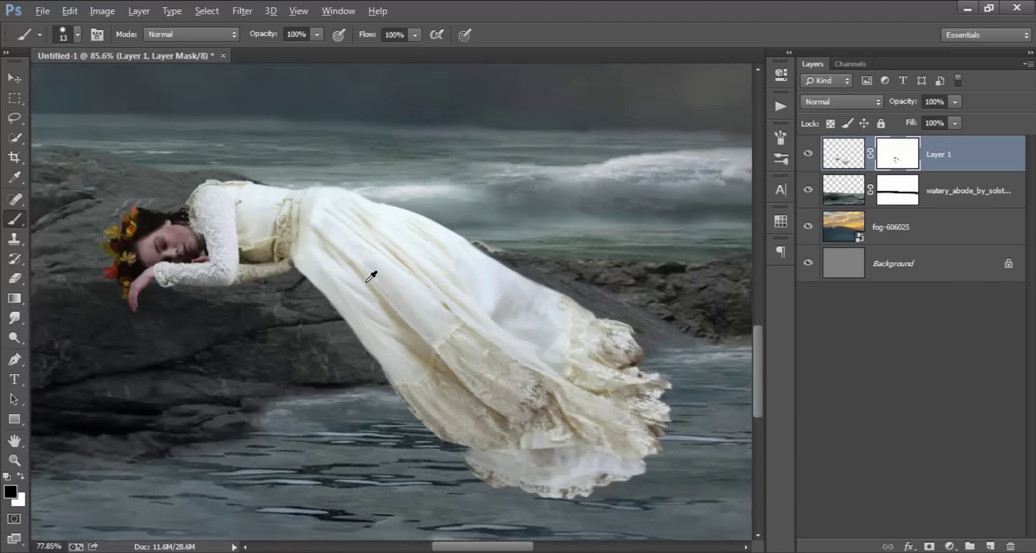
scroll(366, 273, down, 3)
scroll(459, 343, down, 1)
scroll(435, 468, up, 1)
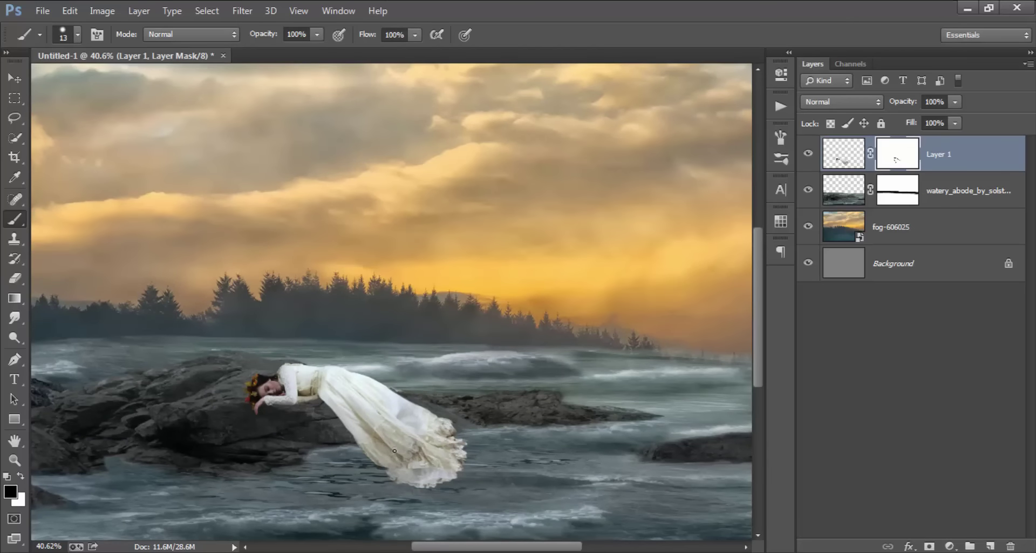
scroll(319, 453, up, 1)
scroll(512, 441, up, 1)
scroll(472, 399, up, 1)
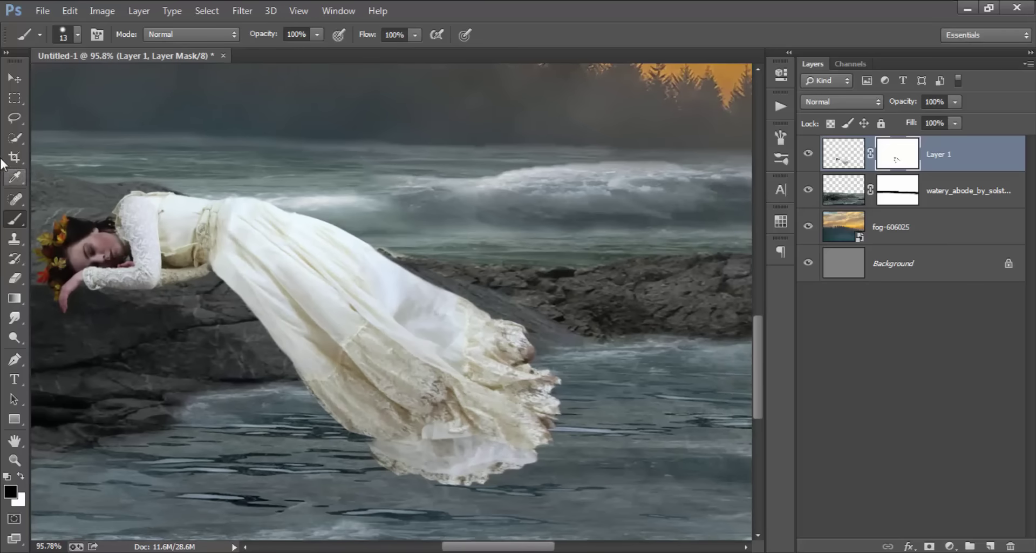
Step: Apply Layer 1's mask permanently and marquee-select the lower skirt and hem
click(15, 98)
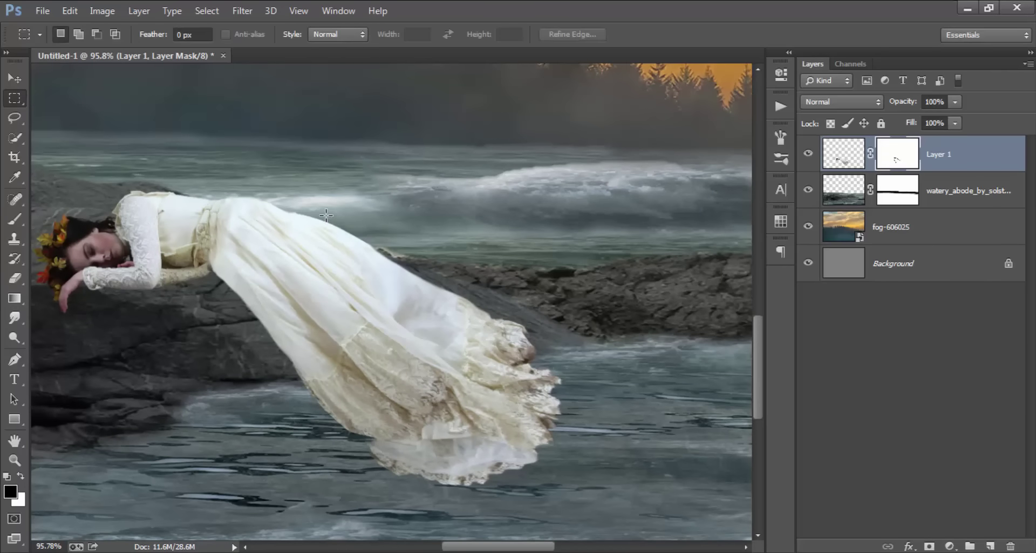
drag(328, 209, 328, 462)
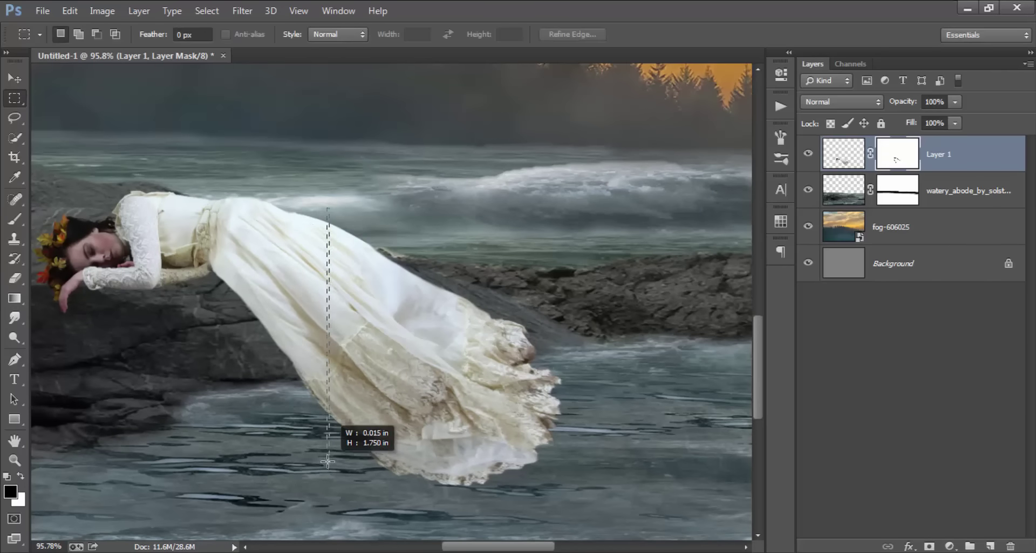
drag(290, 193, 307, 197)
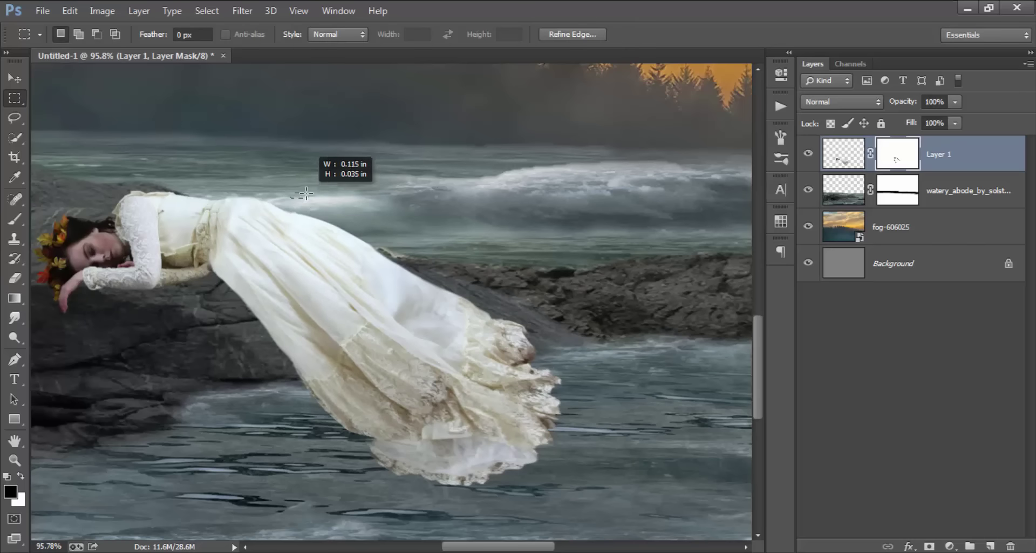
right_click(890, 160)
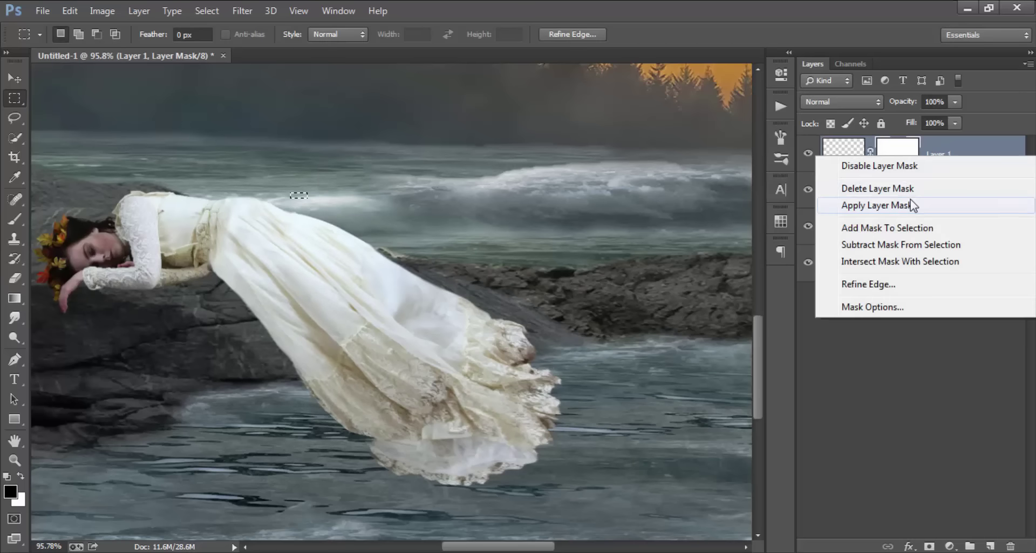
click(911, 205)
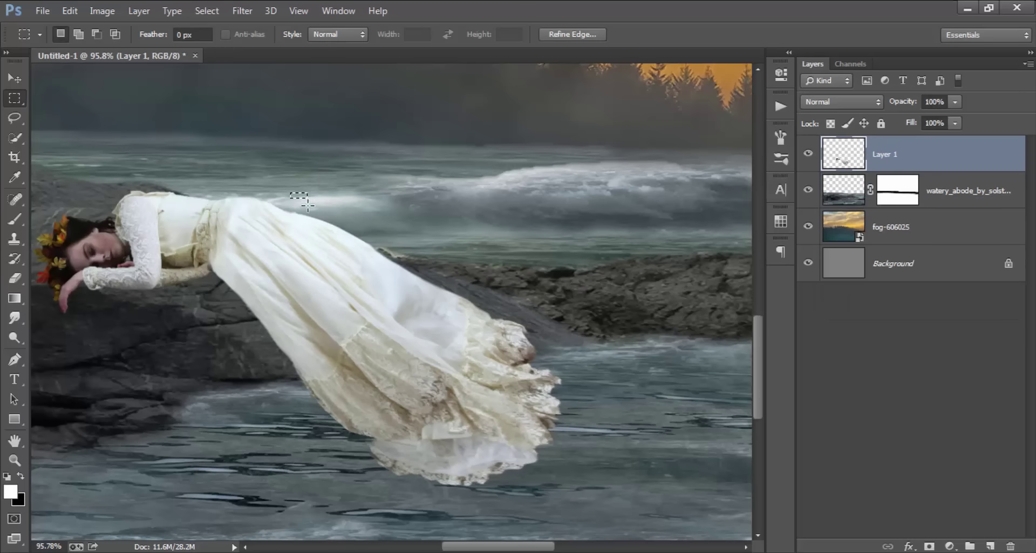
drag(303, 203, 584, 500)
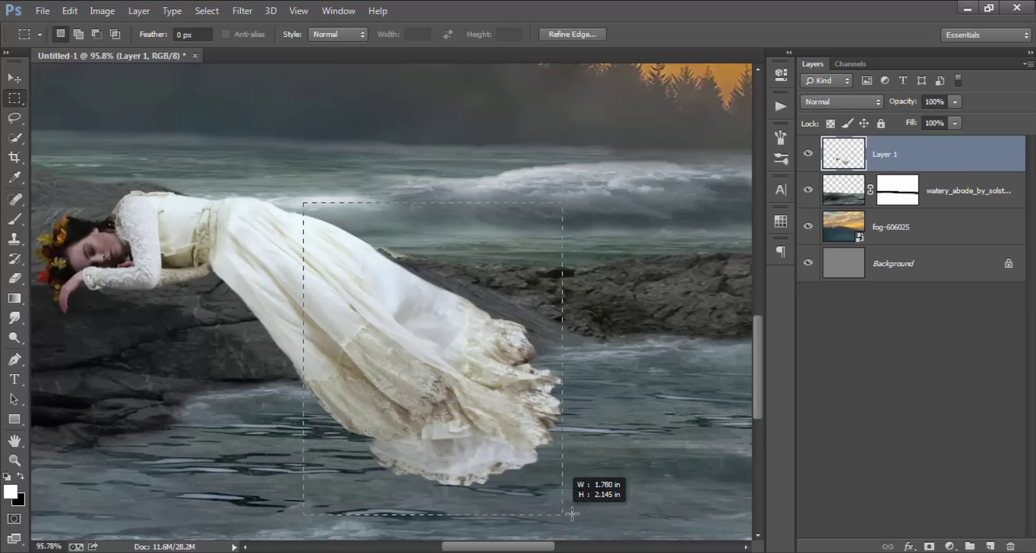
Step: Warp the selected skirt so the hem flares and stretches right across the water, then commit
click(73, 11)
mouse_move(120, 290)
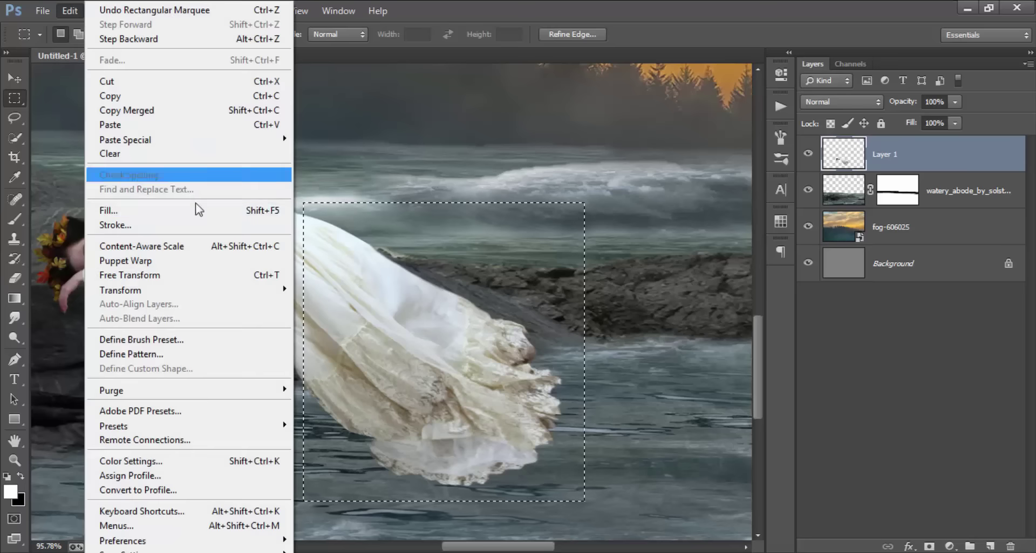
click(334, 382)
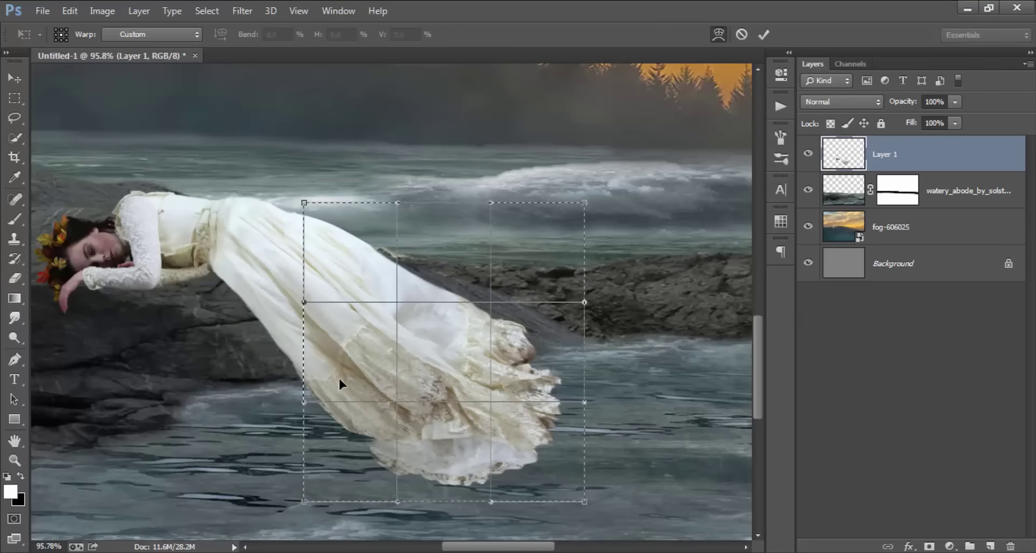
drag(368, 459, 342, 468)
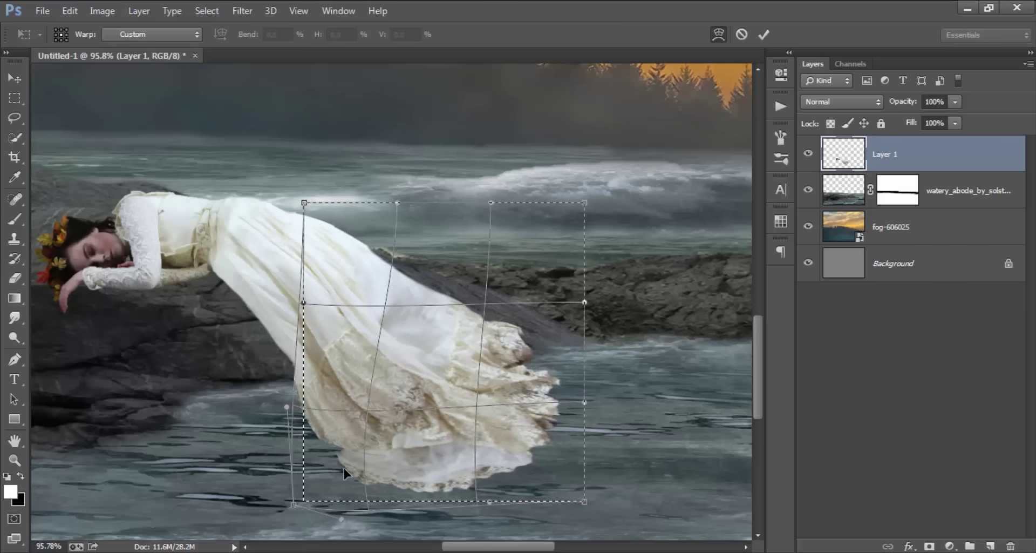
drag(355, 366, 368, 335)
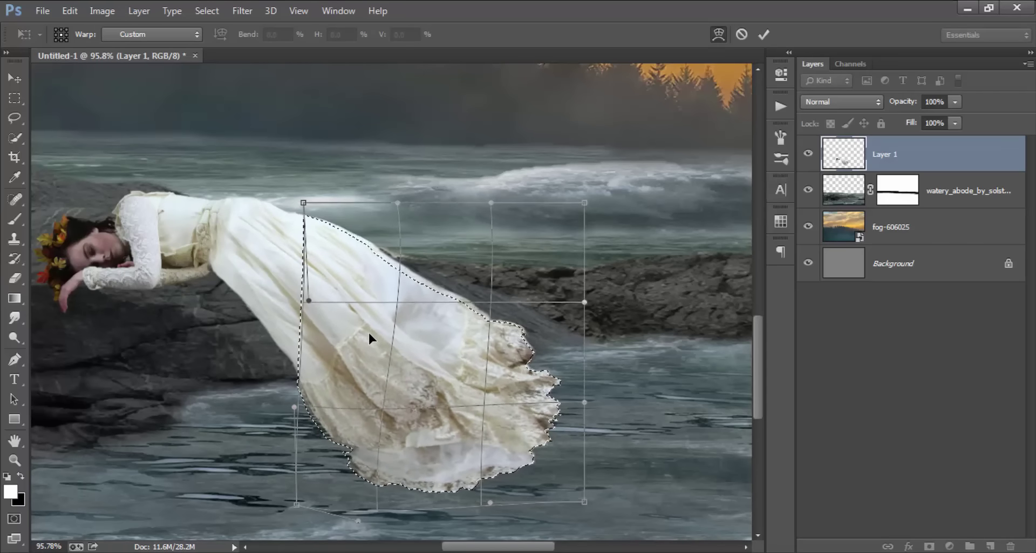
drag(305, 484, 294, 464)
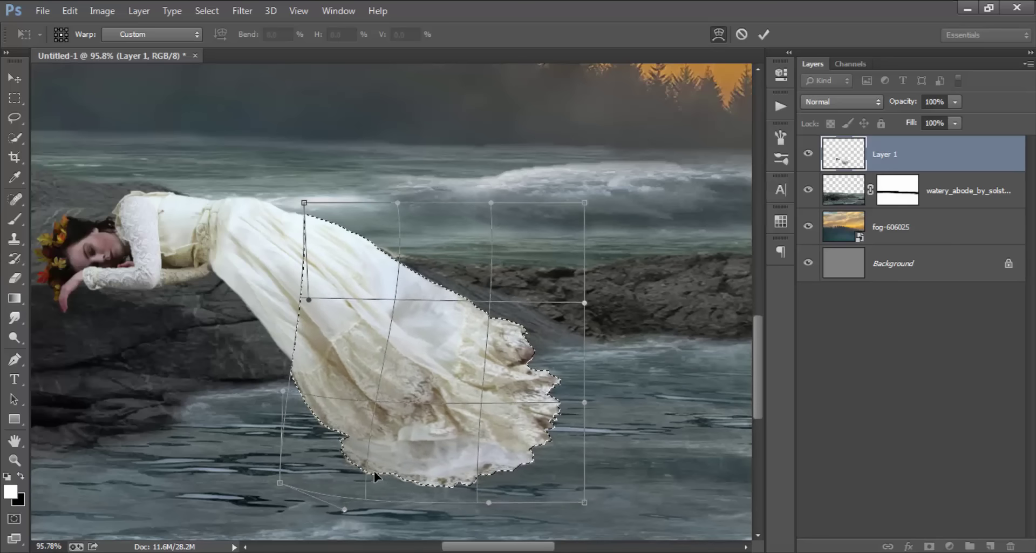
drag(374, 471, 364, 475)
mouse_move(511, 407)
mouse_down()
mouse_move(552, 436)
mouse_move(528, 326)
mouse_up()
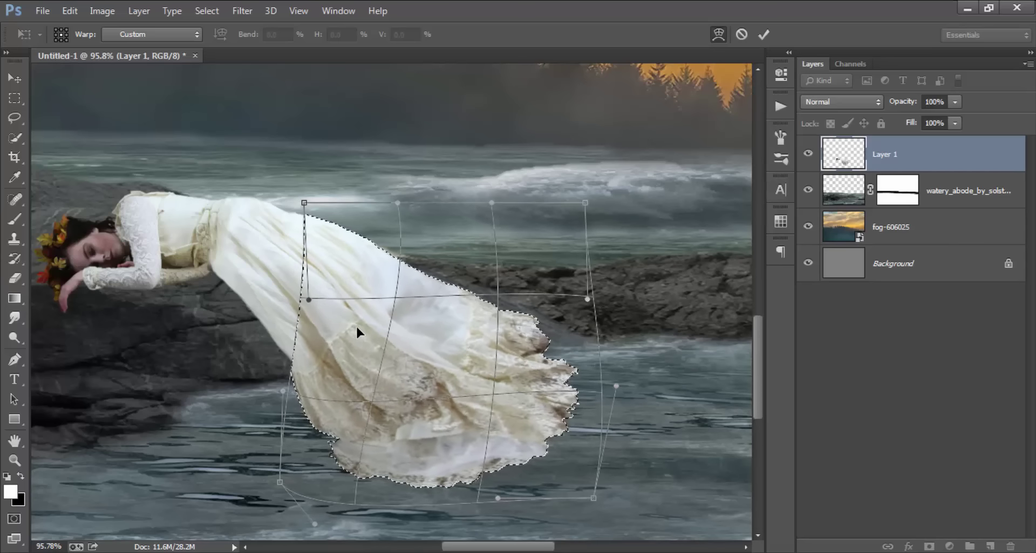
mouse_move(355, 325)
mouse_down()
mouse_move(459, 313)
mouse_move(433, 317)
mouse_move(447, 318)
mouse_up()
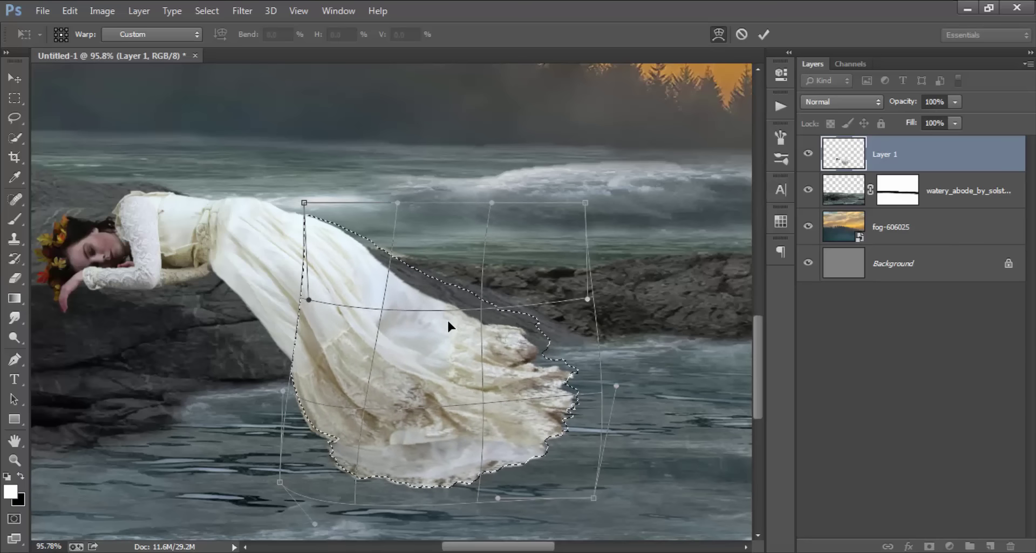
drag(326, 224, 324, 227)
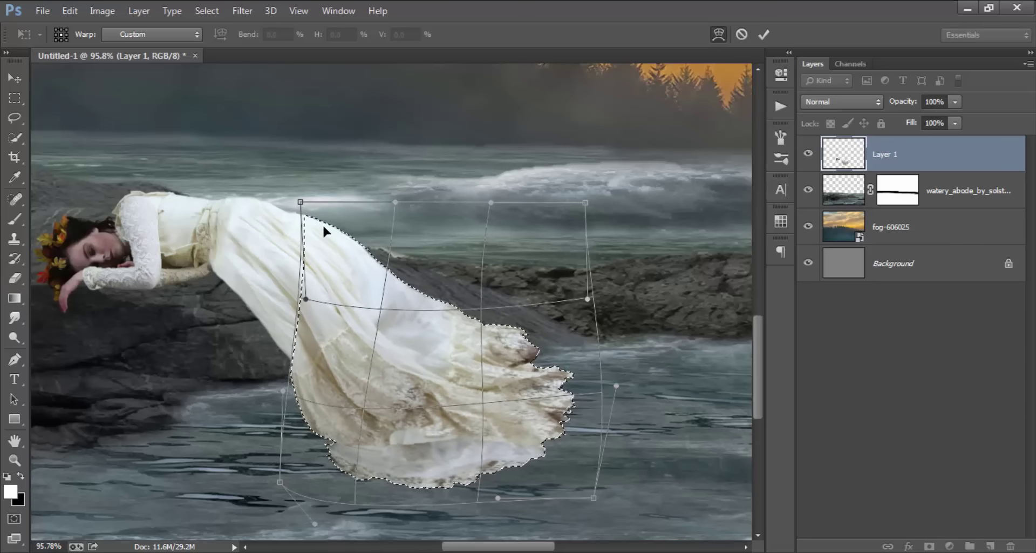
drag(583, 436, 662, 455)
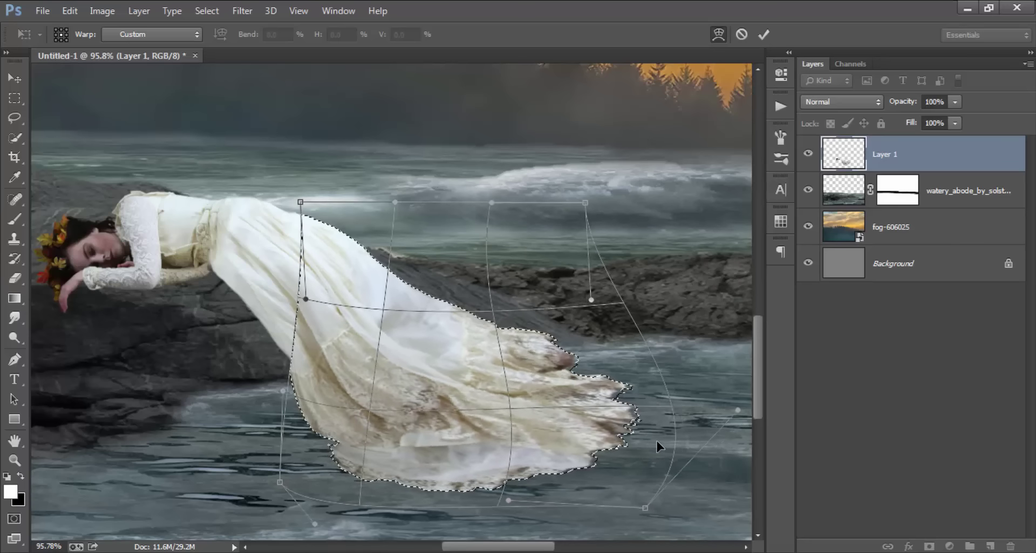
drag(331, 361, 310, 354)
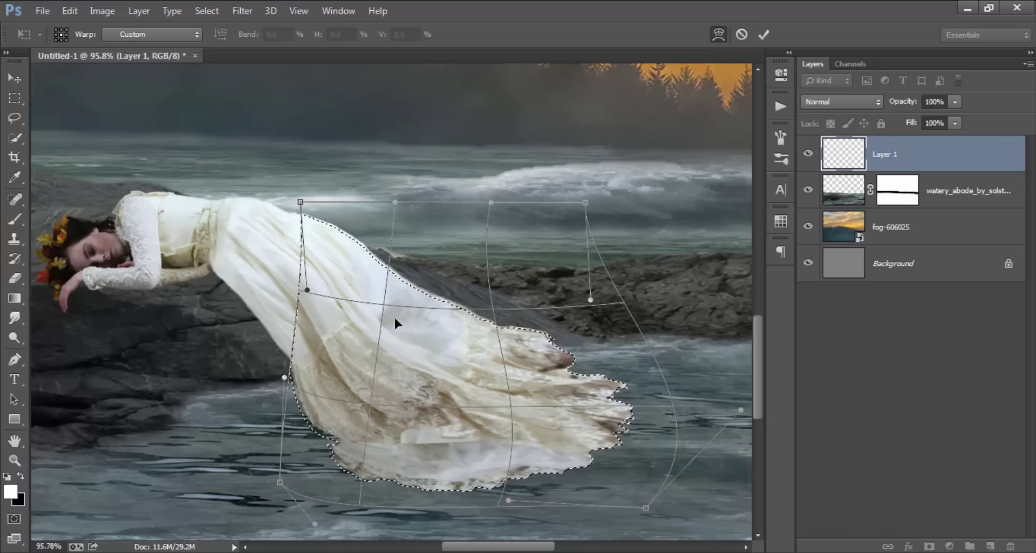
click(763, 34)
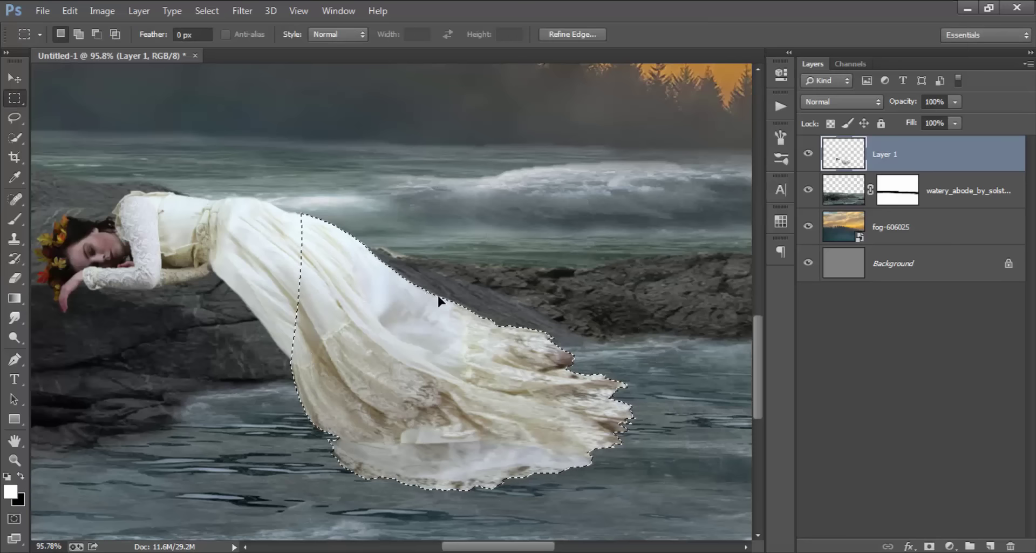
Step: Deselect the marquee around the dress
click(199, 12)
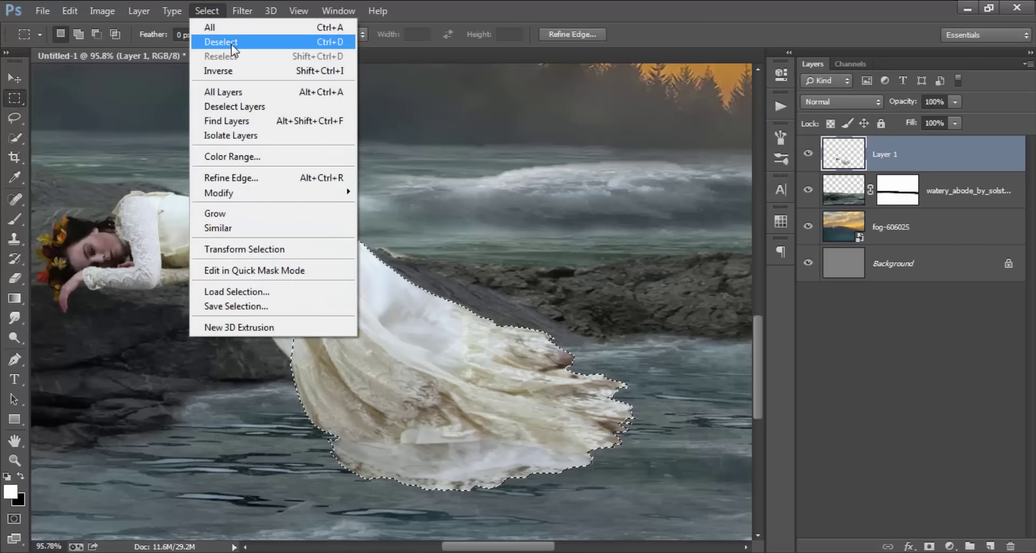
click(232, 40)
scroll(442, 296, down, 3)
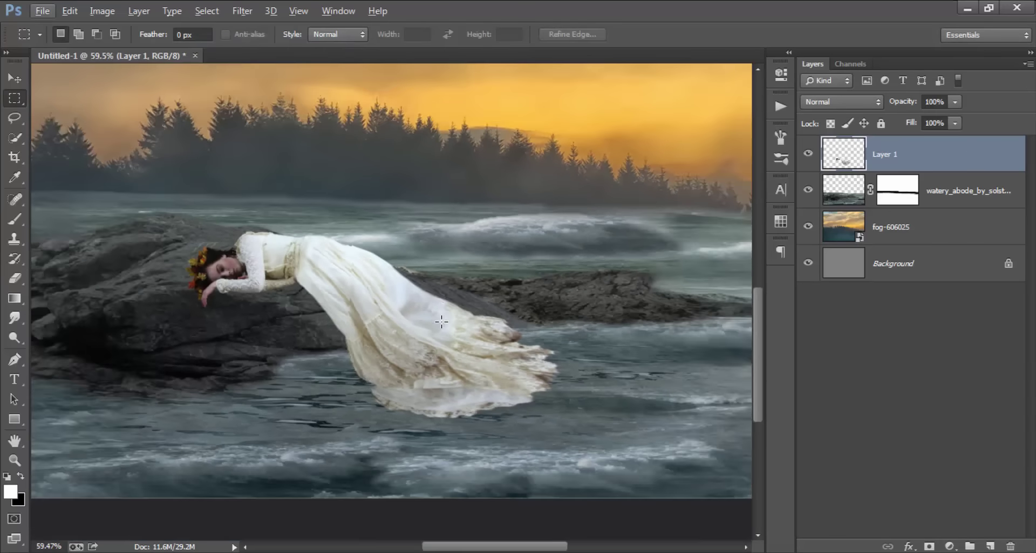
scroll(487, 338, down, 1)
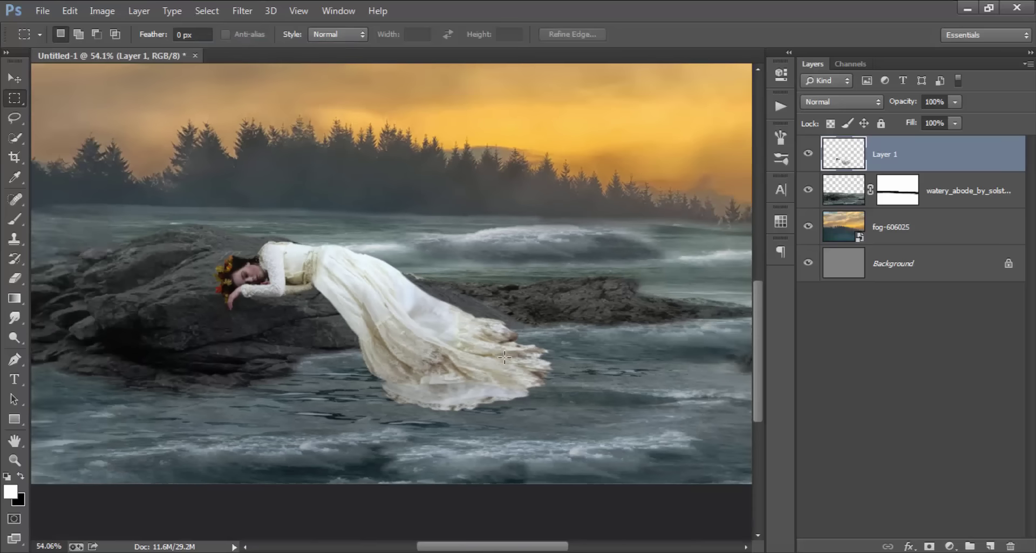
scroll(461, 357, up, 1)
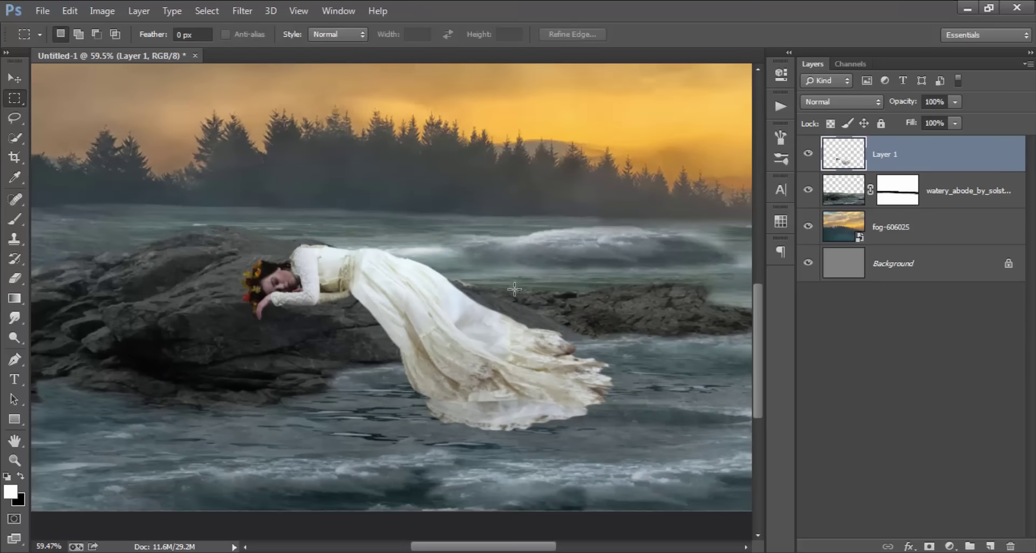
Step: Move Layer 1 so the woman sits slightly further left on the rock
key(v)
drag(514, 289, 442, 317)
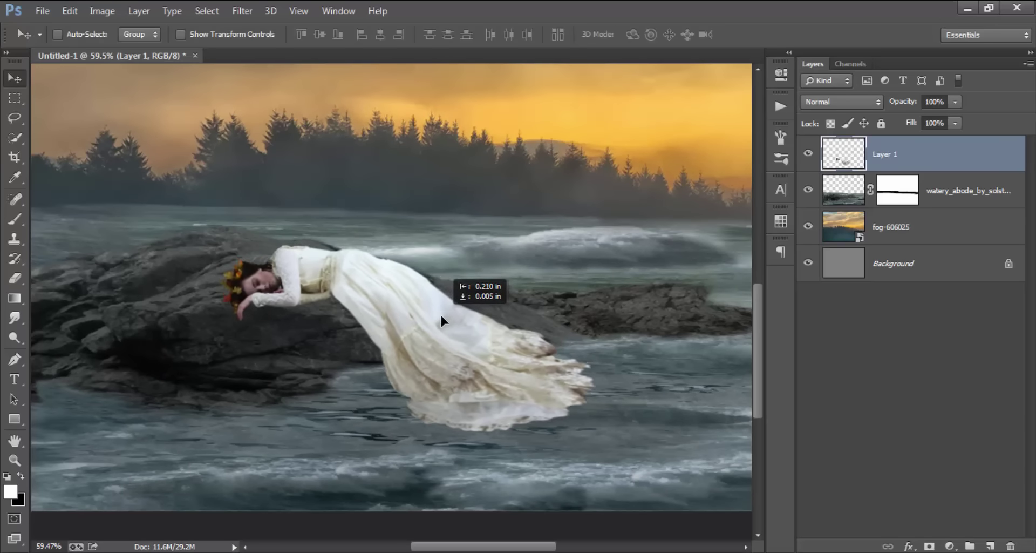
drag(441, 313, 455, 315)
scroll(453, 298, down, 2)
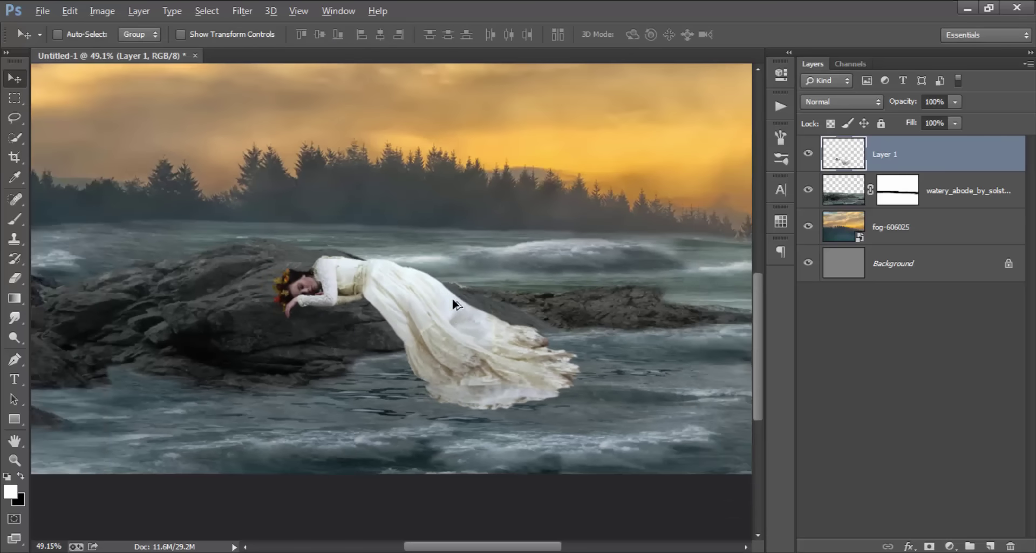
scroll(452, 298, down, 1)
scroll(455, 416, up, 2)
scroll(416, 439, up, 1)
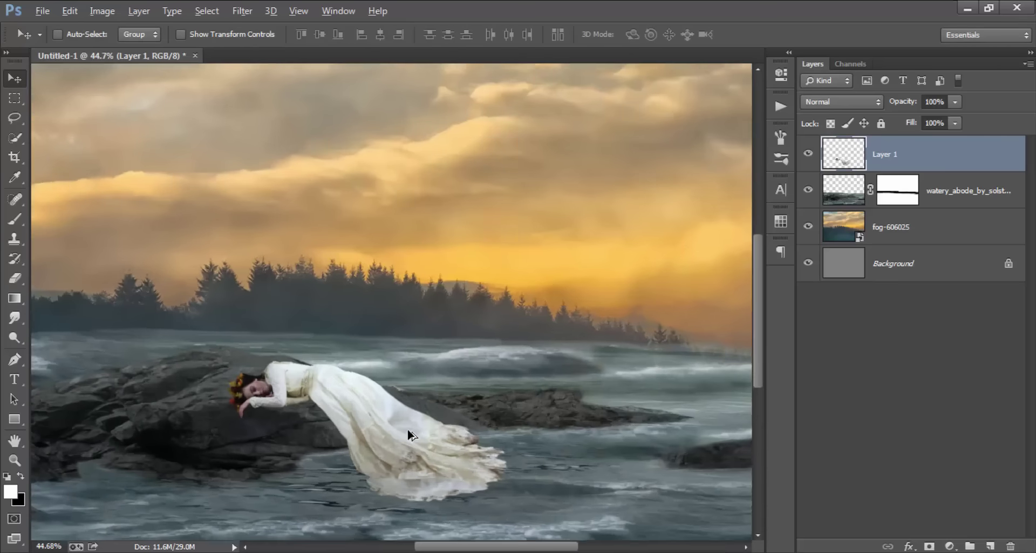
scroll(408, 430, down, 1)
Step: Scale the woman layer to about 85.8% and lower her onto the rock
key(ctrl+t)
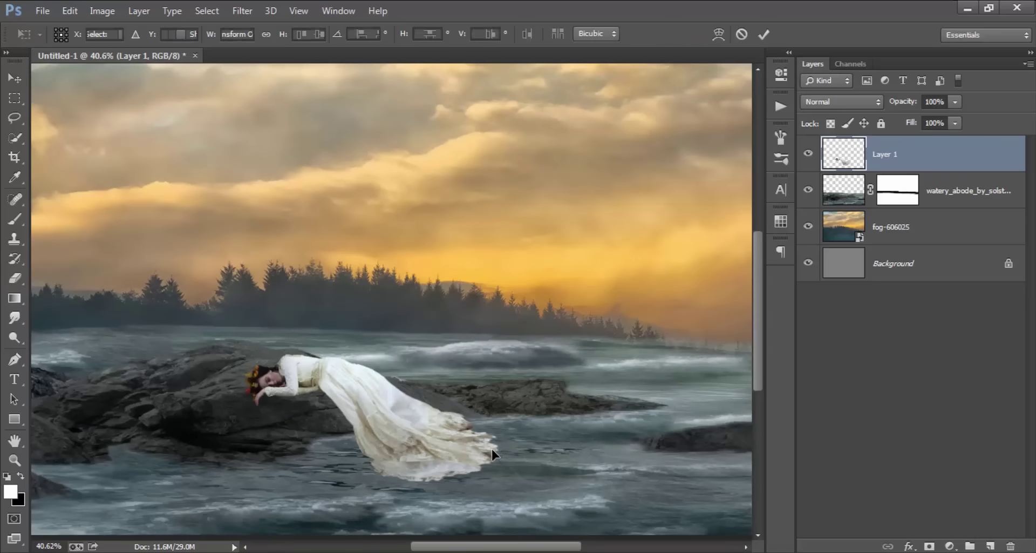
drag(493, 477, 463, 463)
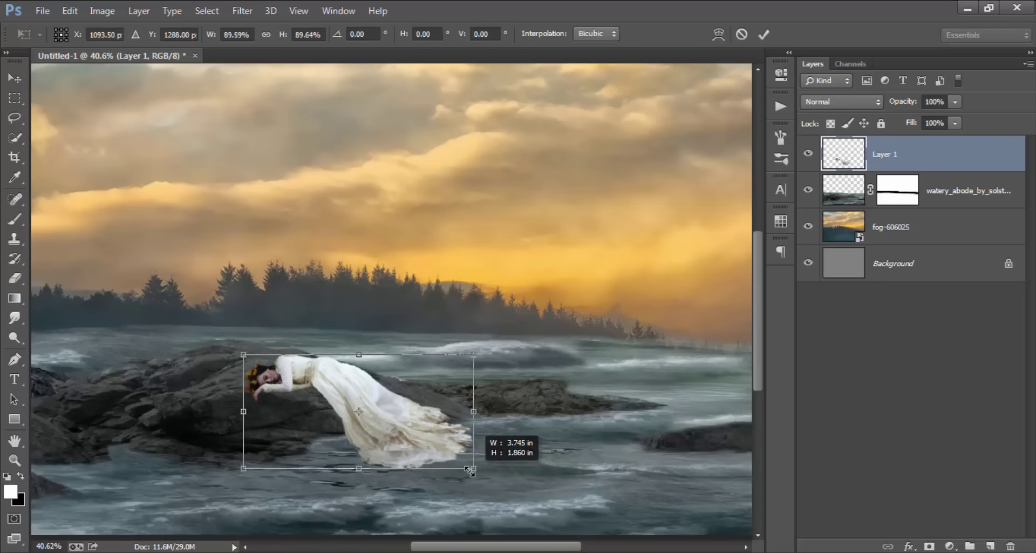
drag(424, 436, 433, 435)
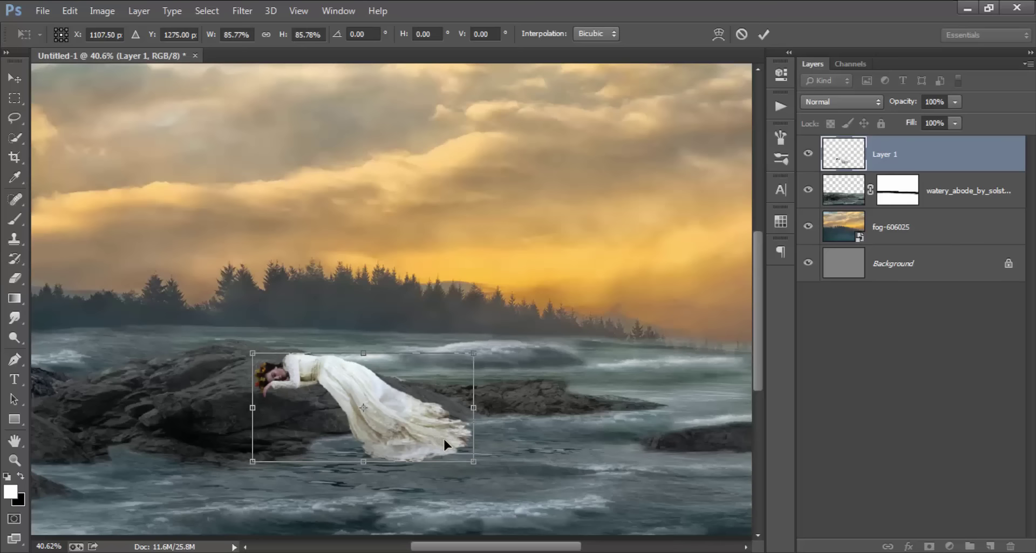
mouse_move(424, 425)
mouse_down()
mouse_move(420, 432)
mouse_move(444, 427)
mouse_move(427, 432)
mouse_up()
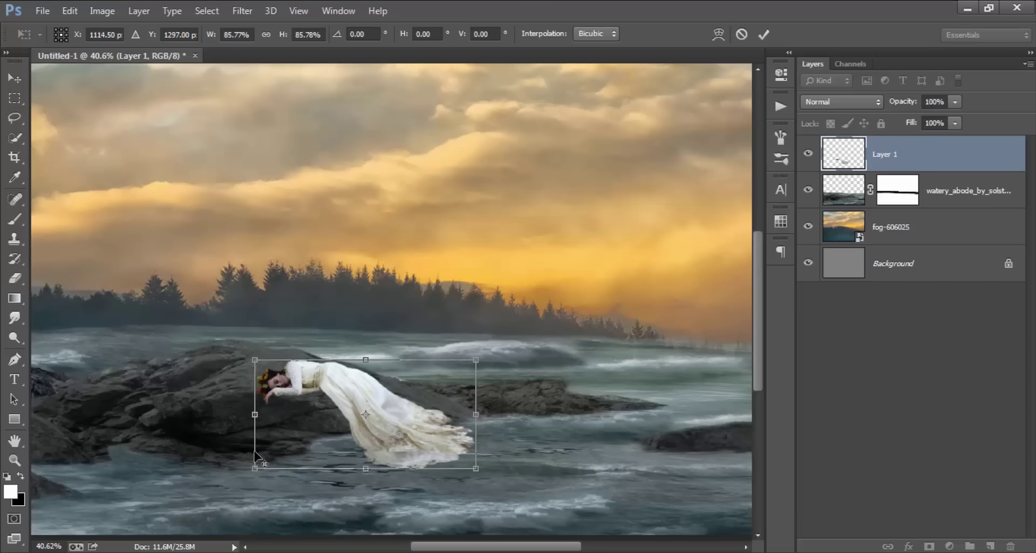
scroll(254, 426, up, 3)
scroll(291, 402, up, 2)
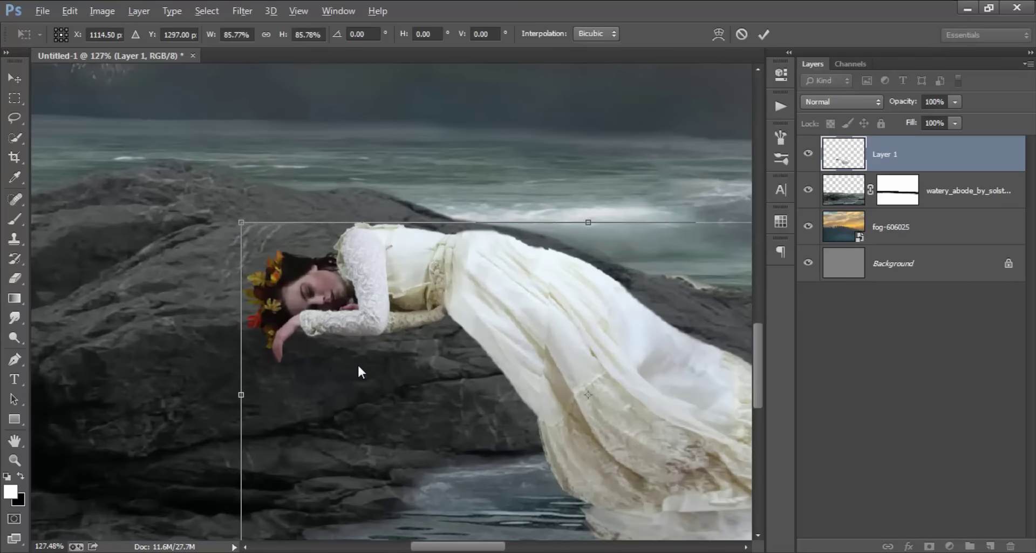
scroll(359, 370, up, 1)
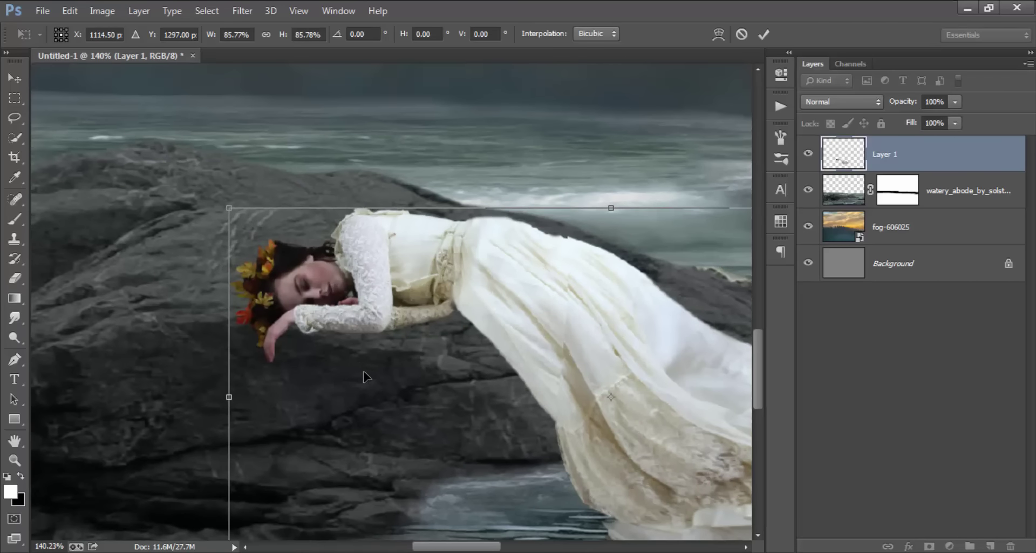
scroll(373, 336, right, 1)
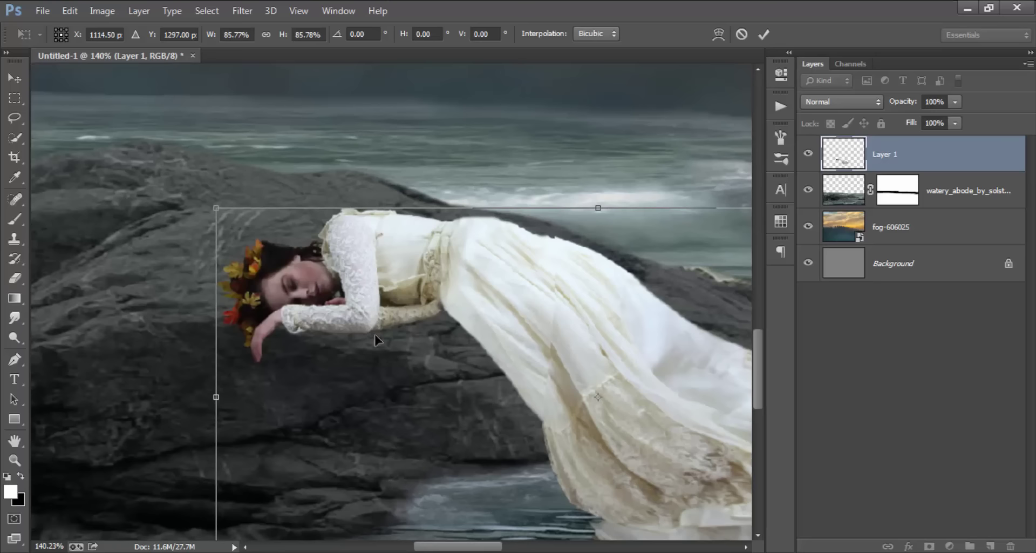
Step: Commit the woman's rescale, then lasso-copy her hand and move it below the face
click(762, 38)
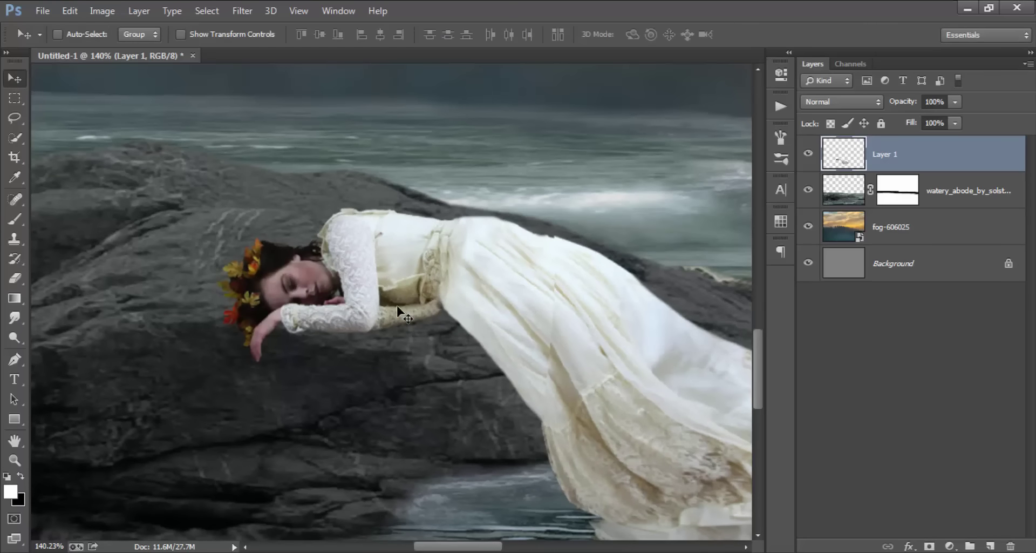
scroll(286, 343, up, 3)
scroll(287, 342, up, 1)
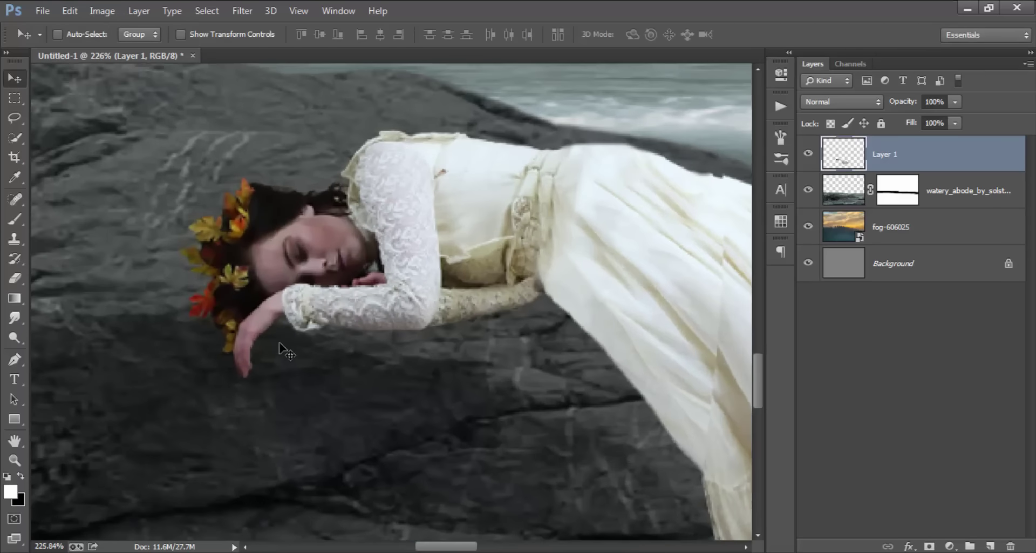
scroll(284, 348, up, 1)
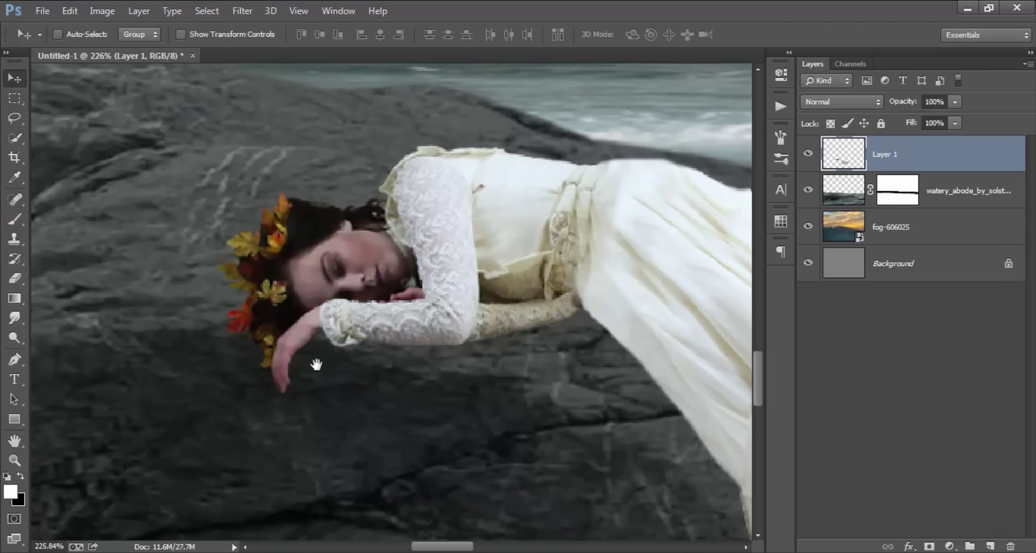
click(20, 119)
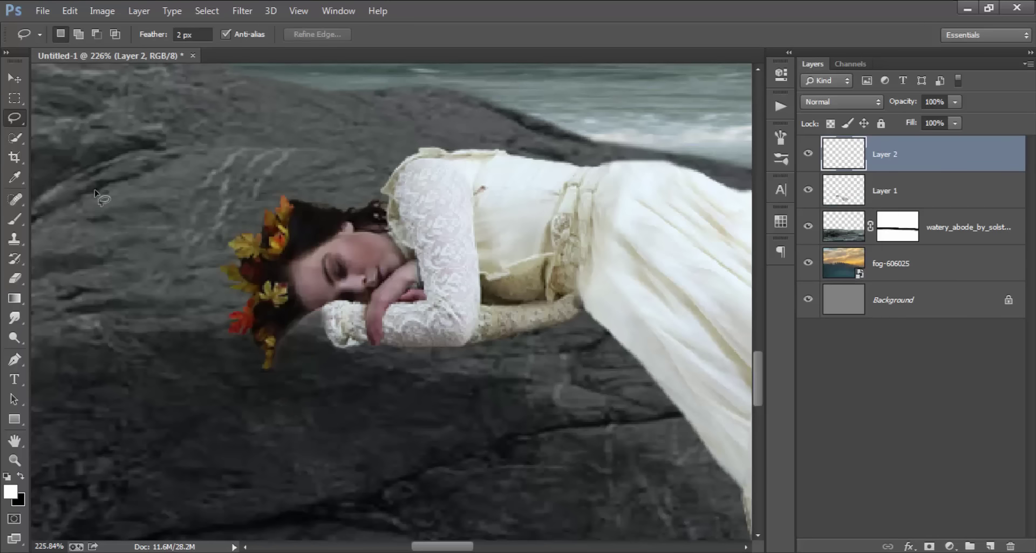
click(19, 86)
drag(389, 232, 303, 276)
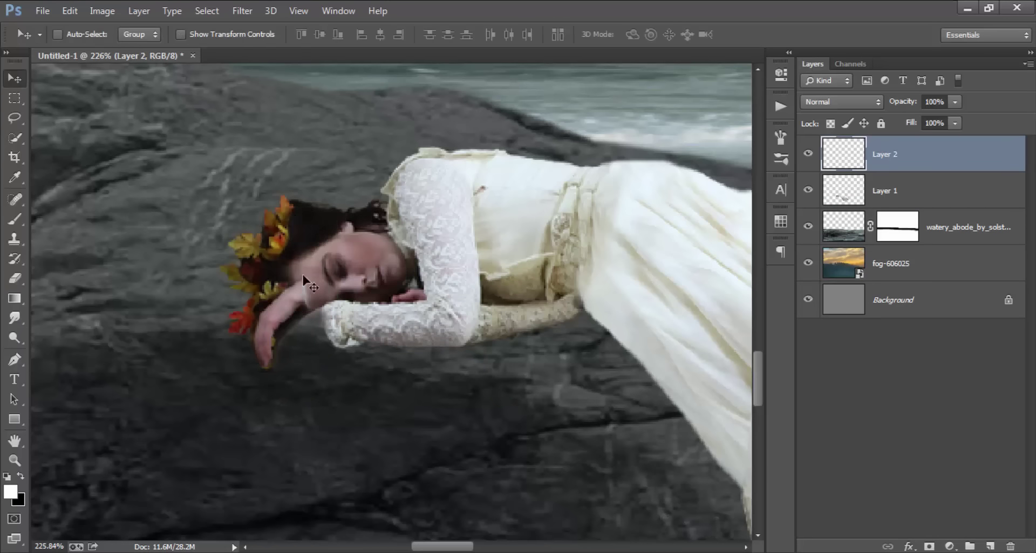
Step: Rotate the hand about 42.55° to droop and place Layer 2 beneath Layer 1
key(ctrl+t)
drag(432, 324, 462, 370)
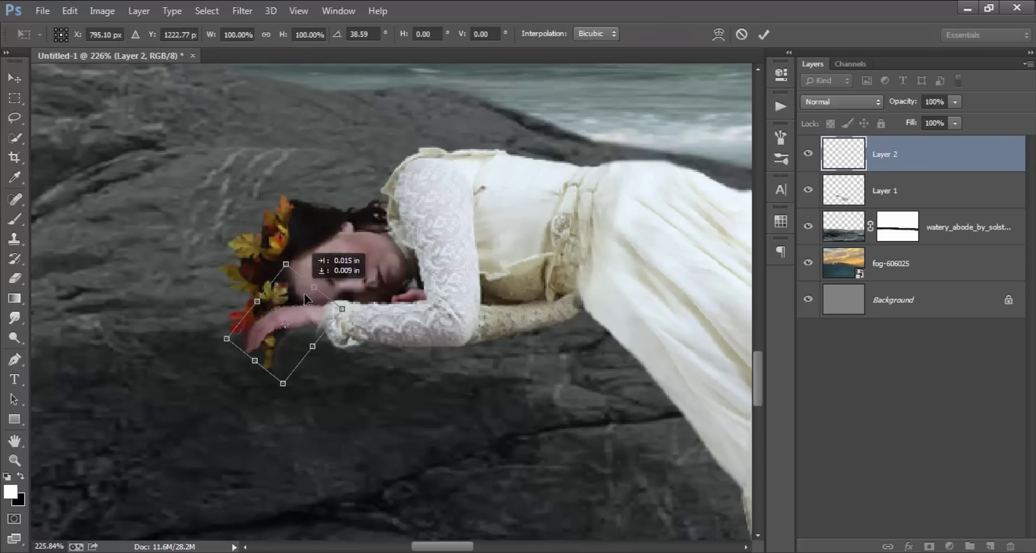
drag(294, 288, 303, 295)
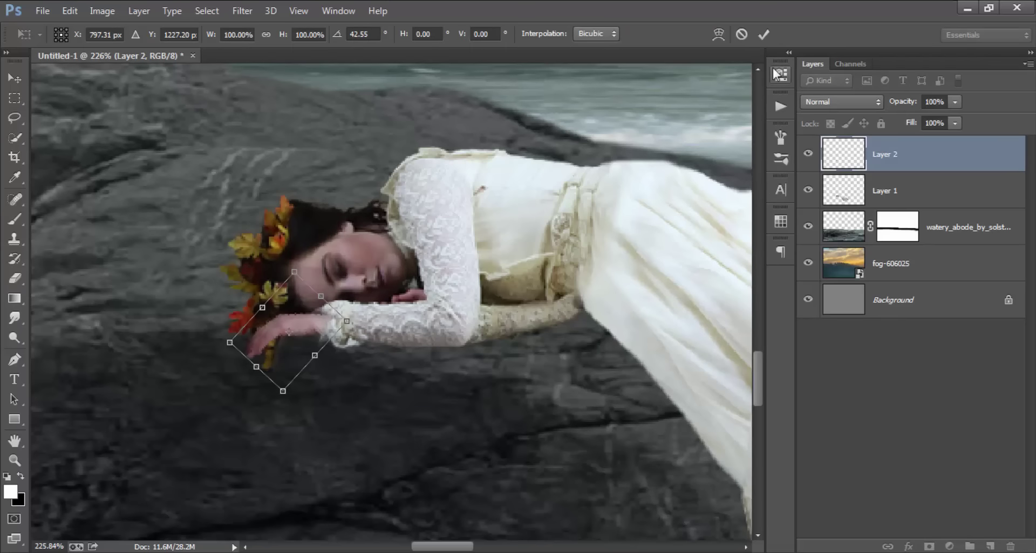
key(Return)
drag(900, 195, 901, 200)
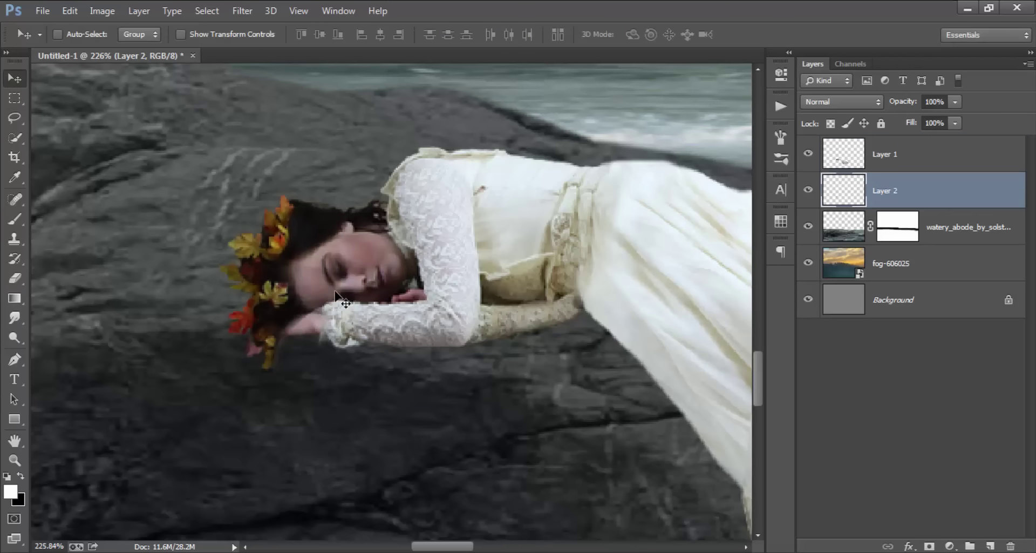
drag(359, 315, 366, 312)
Step: Erase the original hand around the wrist on Layer 1, then select Layer 2
click(887, 168)
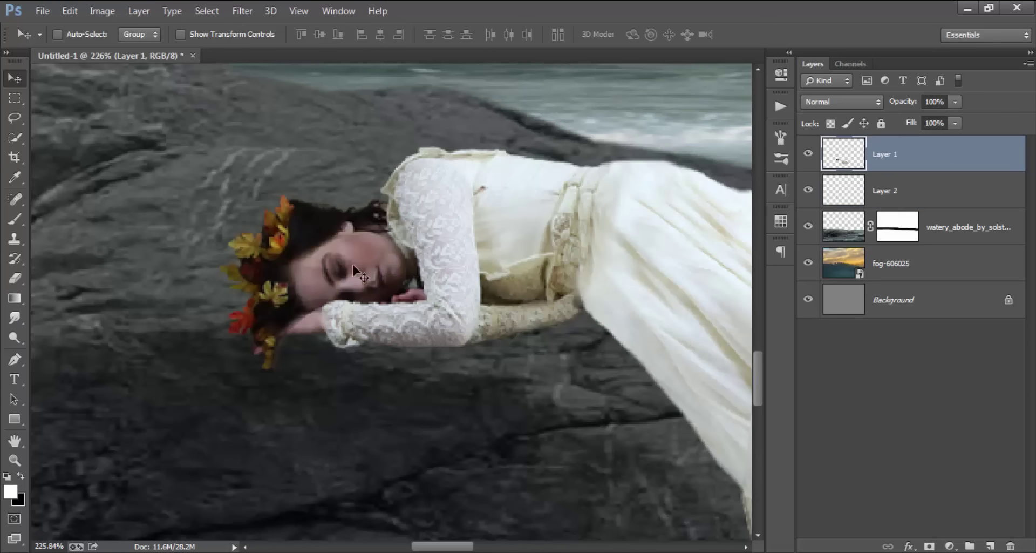
click(16, 277)
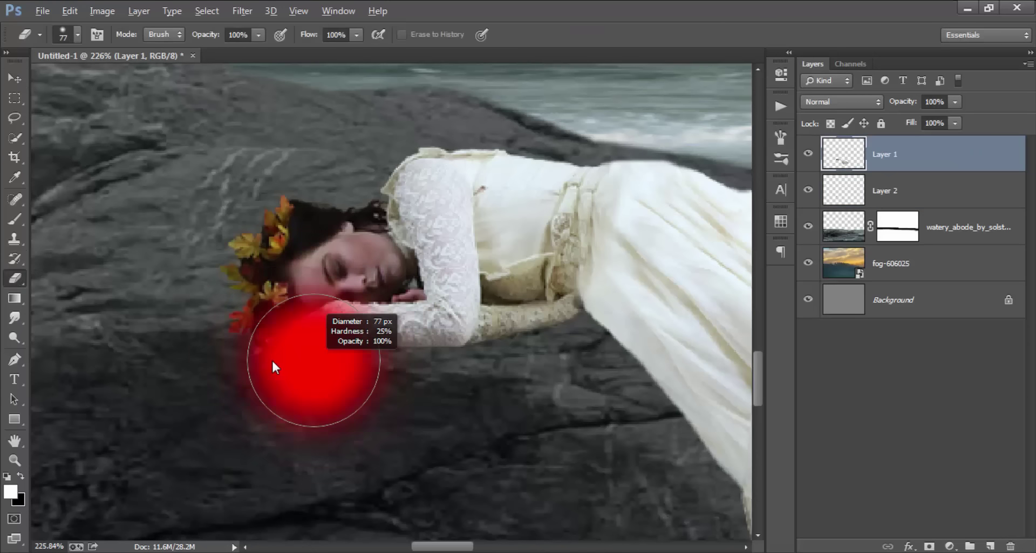
drag(278, 363, 293, 355)
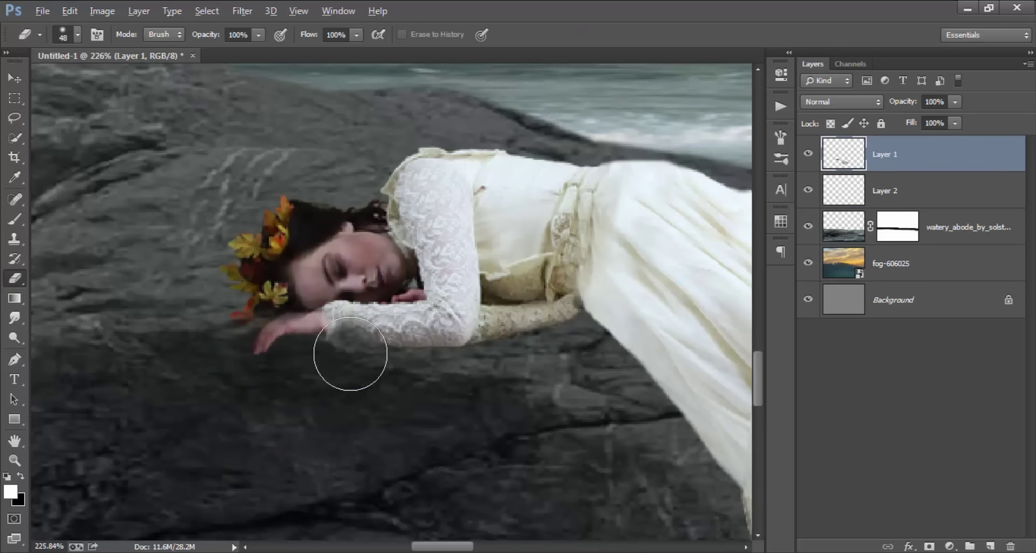
scroll(347, 354, up, 2)
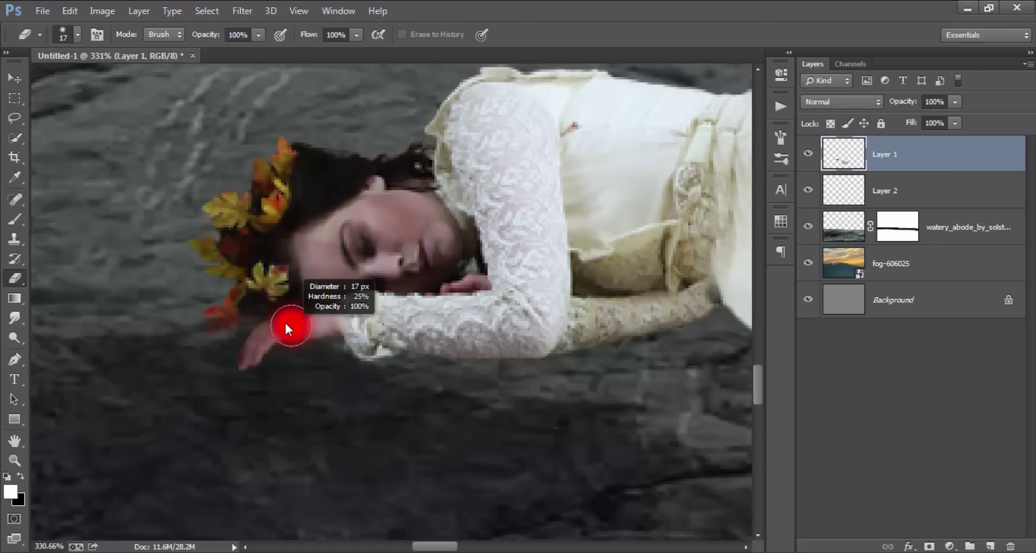
scroll(311, 327, up, 2)
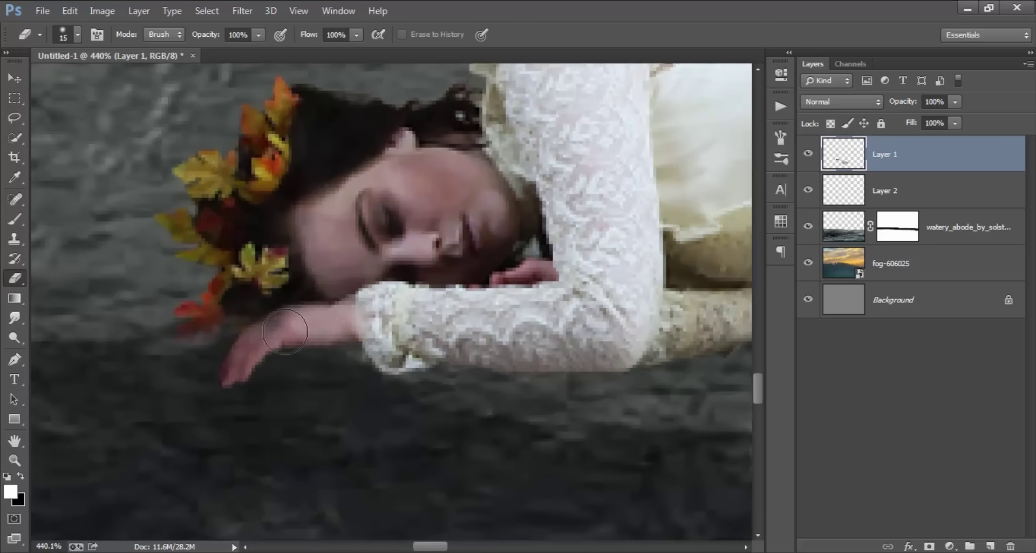
scroll(190, 324, down, 5)
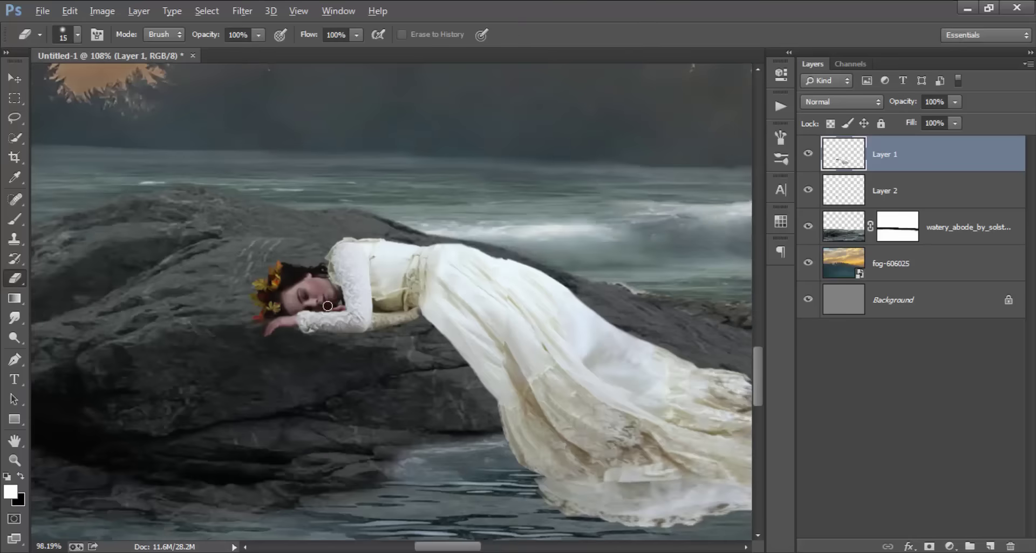
scroll(324, 318, down, 1)
scroll(373, 313, down, 1)
scroll(388, 335, up, 1)
scroll(388, 342, up, 2)
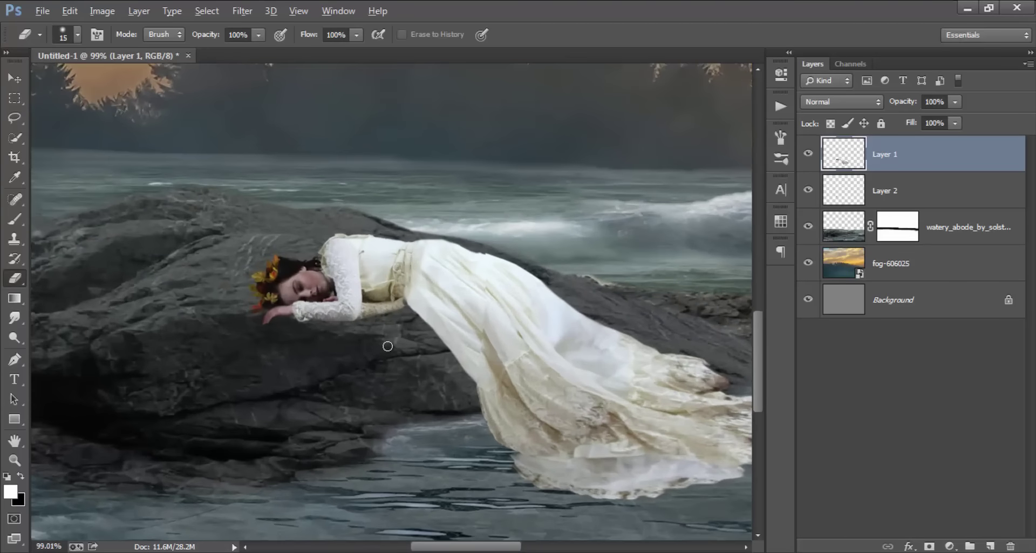
scroll(324, 329, up, 2)
scroll(292, 313, up, 1)
scroll(283, 307, up, 2)
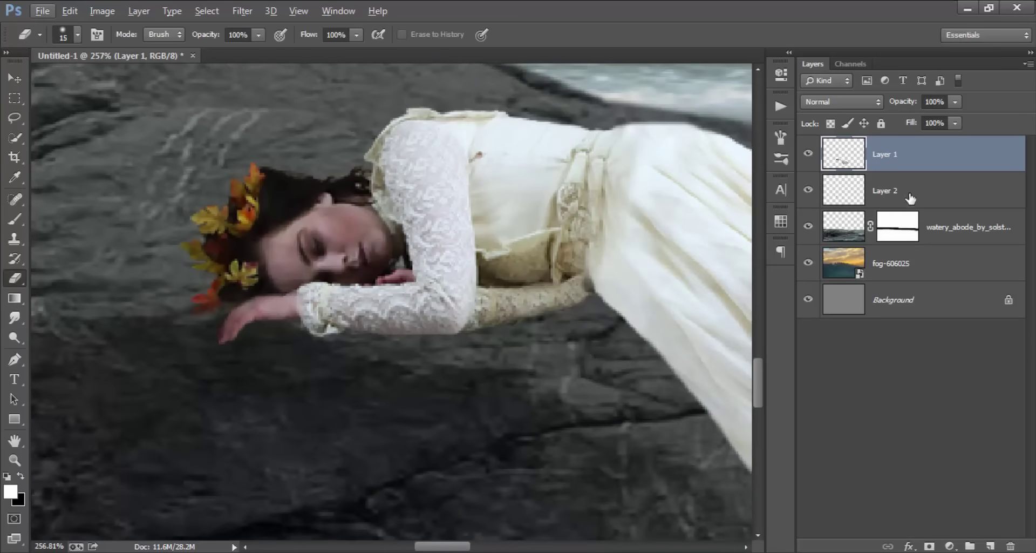
click(893, 198)
Step: Warp Layer 2's outstretched hand so the fingers bend down over the rock's edge
scroll(432, 318, up, 2)
key(ctrl+t)
right_click(255, 307)
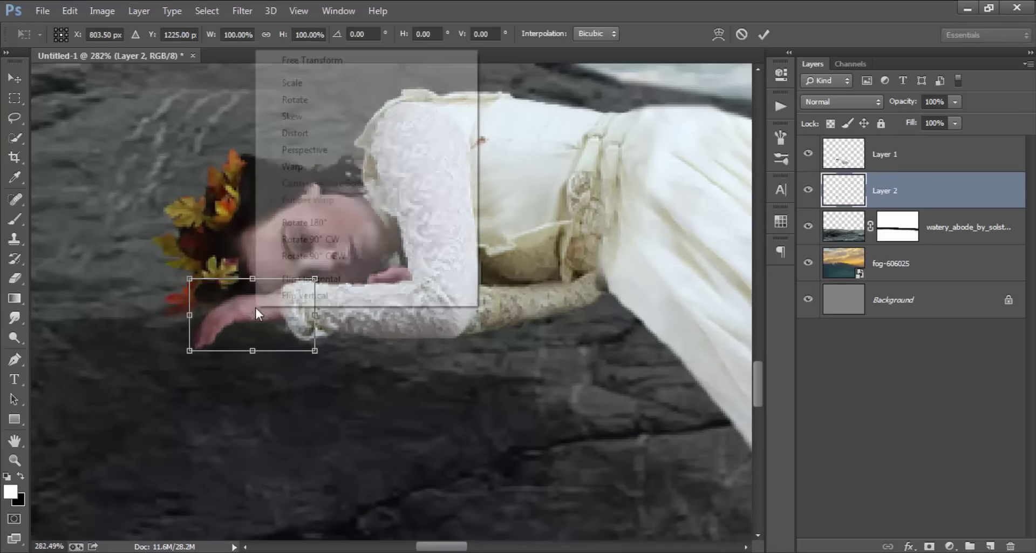
click(320, 169)
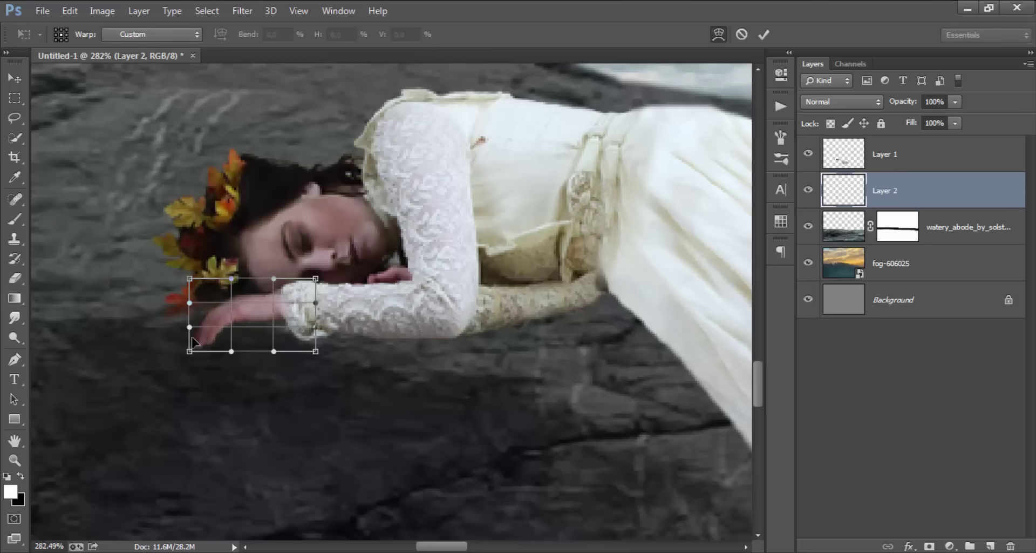
drag(192, 339, 173, 321)
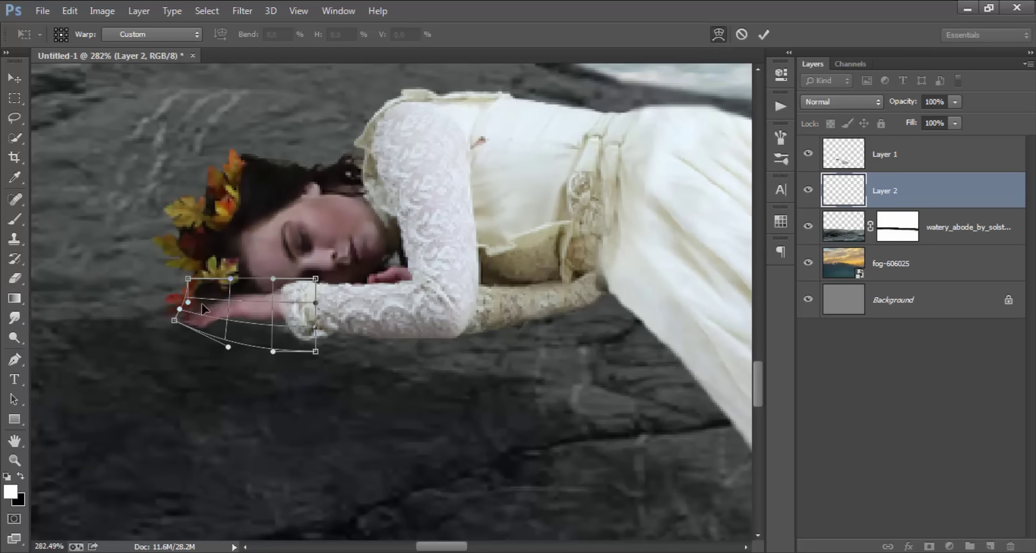
mouse_move(233, 296)
mouse_down()
mouse_move(202, 297)
mouse_move(173, 315)
mouse_up()
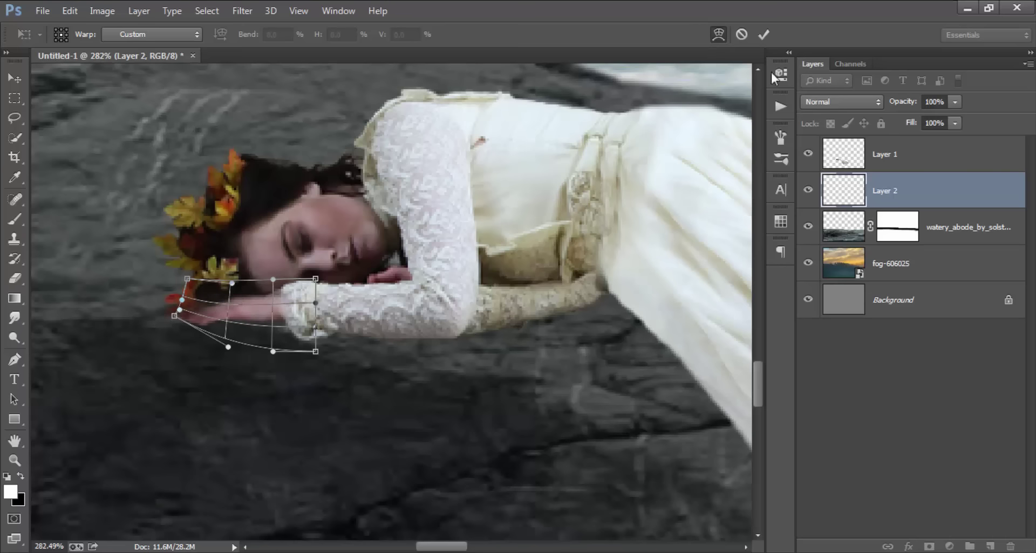
click(763, 34)
key(e)
scroll(432, 337, down, 2)
scroll(432, 337, down, 3)
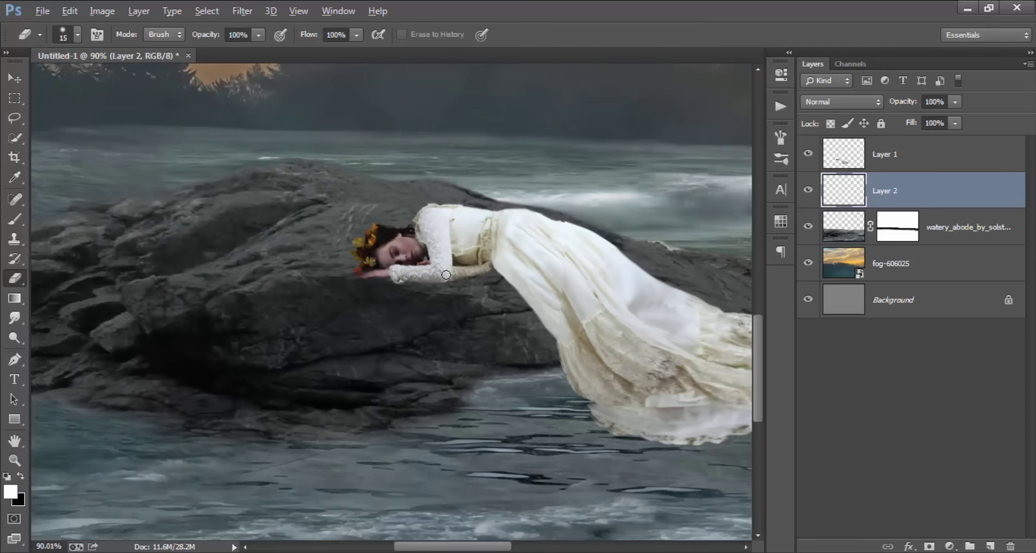
scroll(432, 337, down, 2)
scroll(432, 337, right, 2)
scroll(432, 337, up, 1)
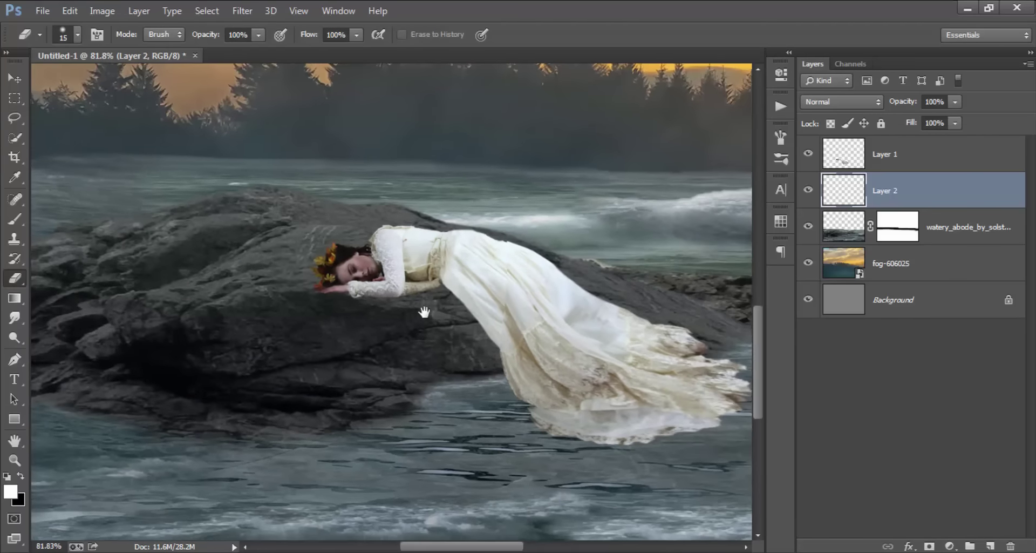
Step: Merge Layer 2 into Layer 1
shift+click(888, 162)
right_click(888, 161)
click(669, 435)
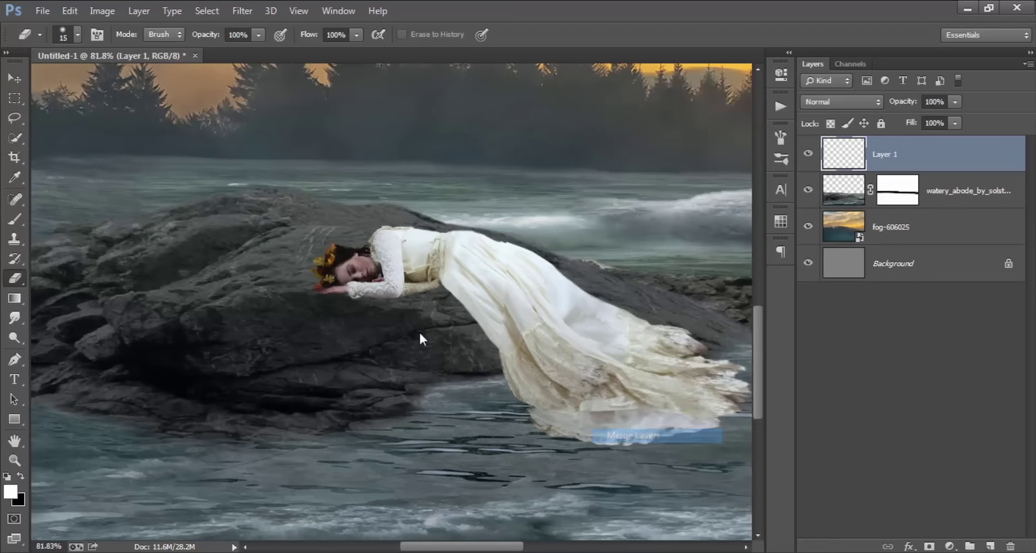
scroll(420, 334, down, 2)
scroll(432, 313, down, 2)
scroll(440, 299, down, 2)
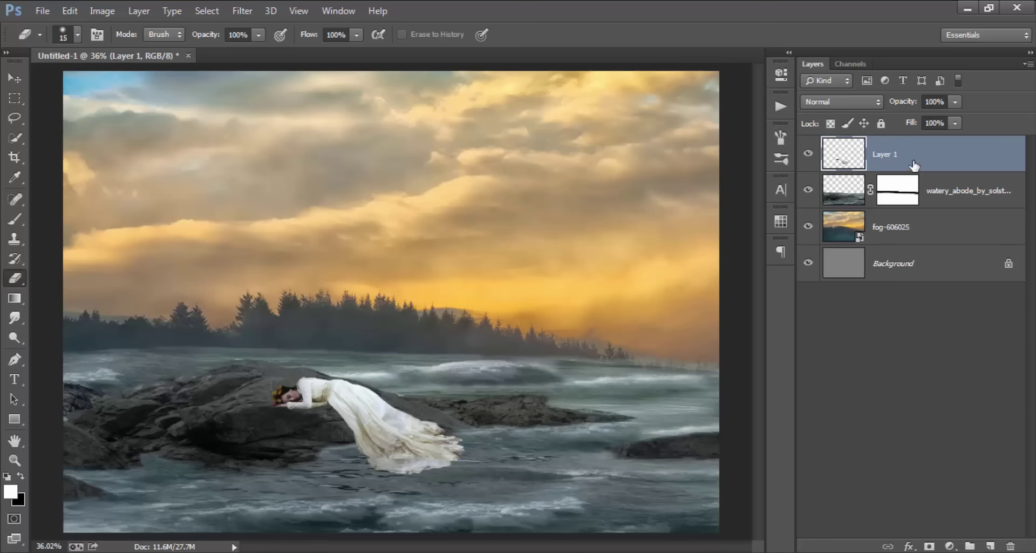
Step: Nudge the woman up a few pixels on the rock, then back down slightly
click(16, 77)
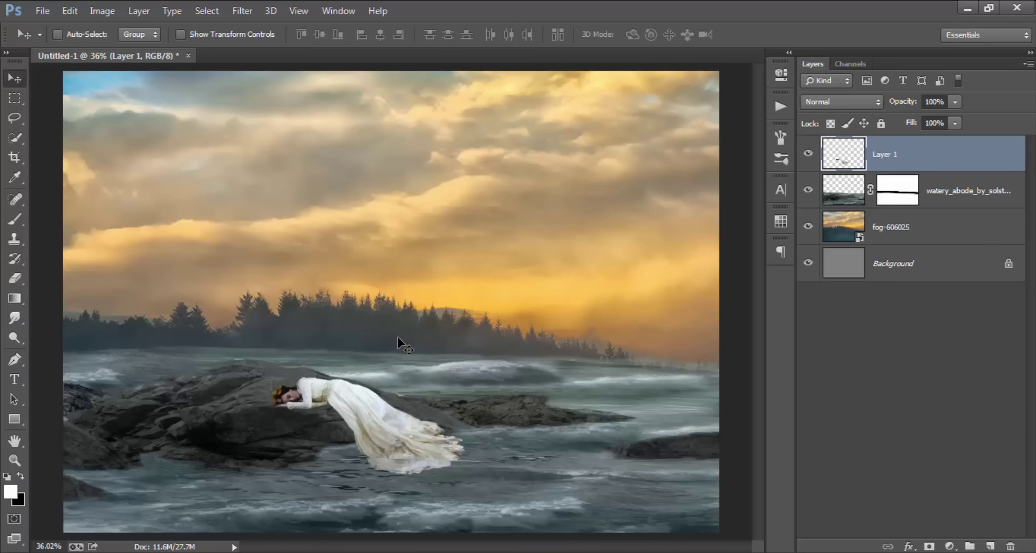
key(shift+Up)
key(shift+Up)
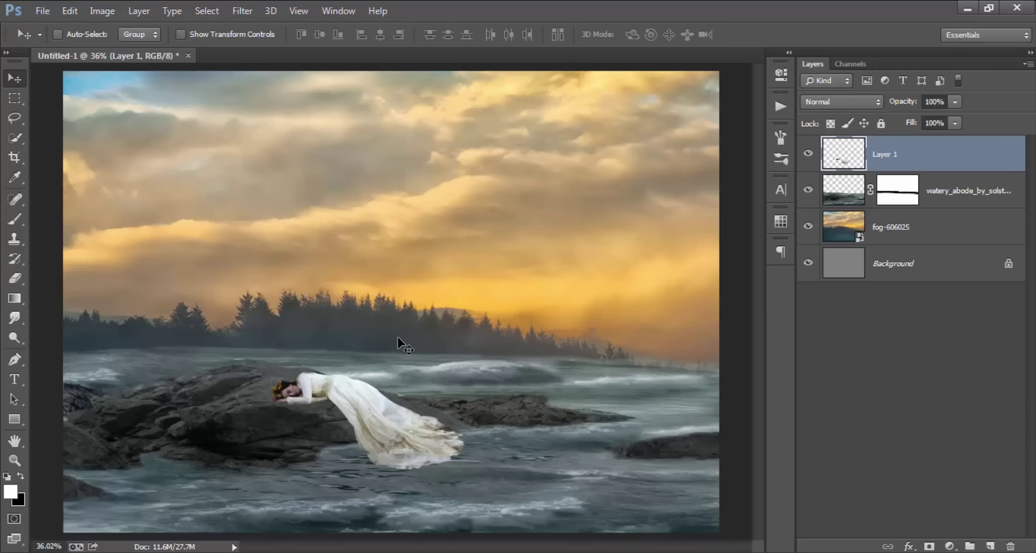
key(Down)
key(Down)
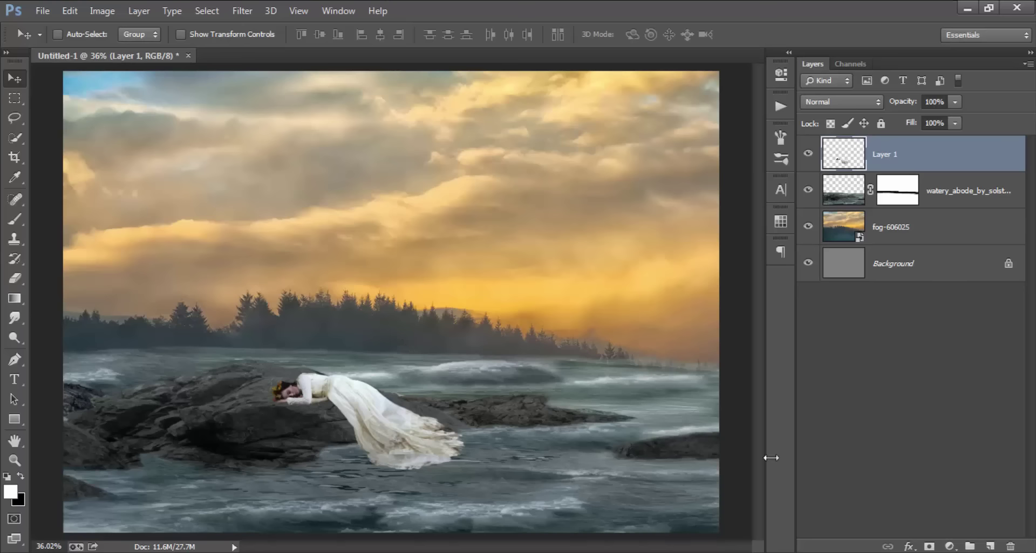
click(950, 545)
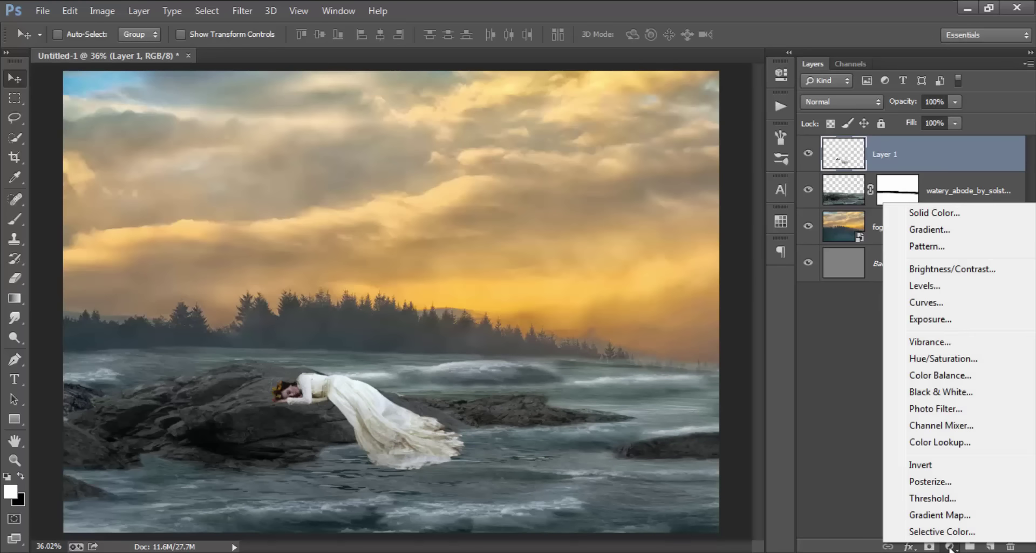
Step: Add a Hue/Saturation adjustment clipped to Layer 1 with saturation lowered to -16
click(950, 359)
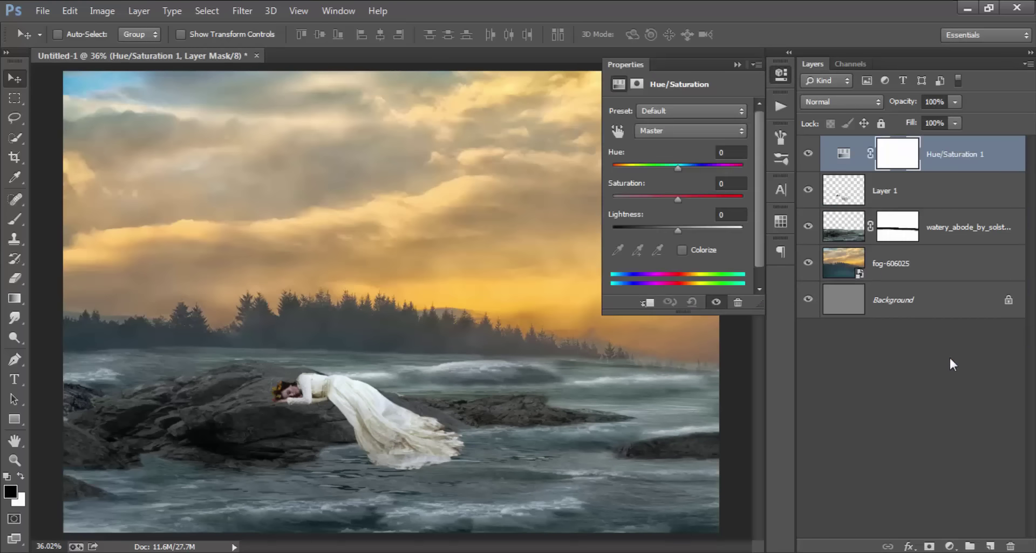
click(647, 303)
mouse_move(662, 198)
mouse_down()
mouse_move(613, 196)
mouse_move(670, 213)
mouse_up()
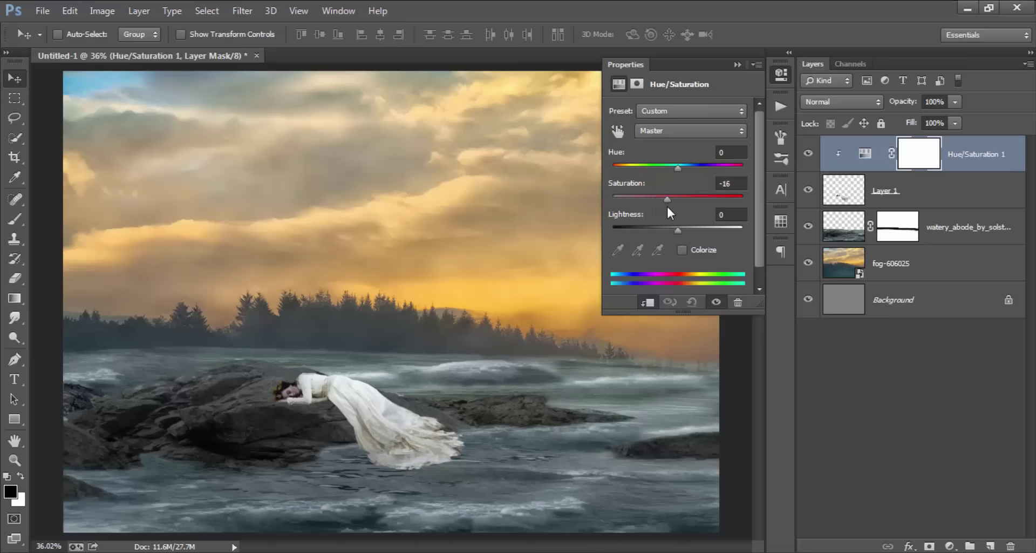
click(781, 75)
scroll(390, 432, up, 3)
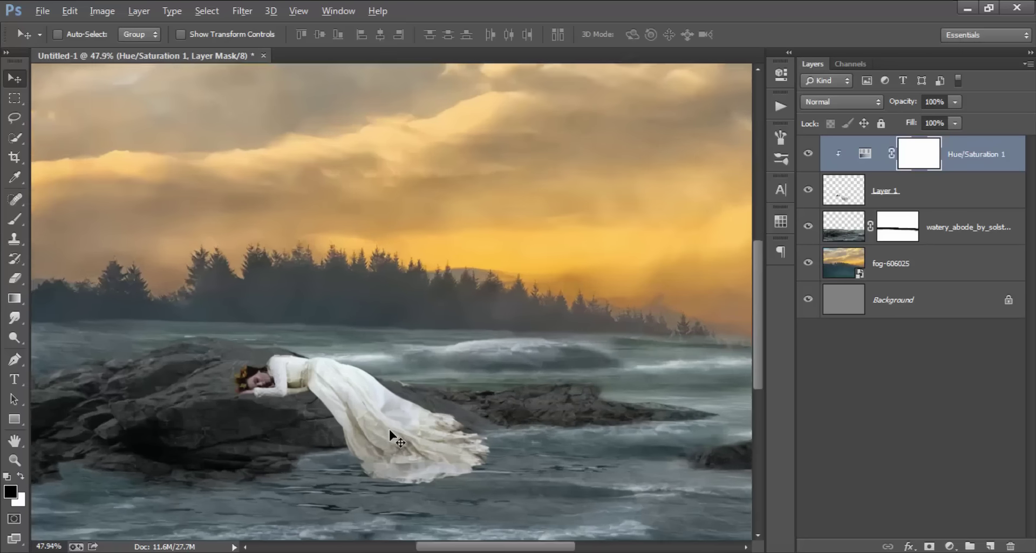
scroll(389, 428, up, 2)
scroll(389, 428, up, 1)
scroll(416, 370, up, 1)
scroll(428, 366, up, 1)
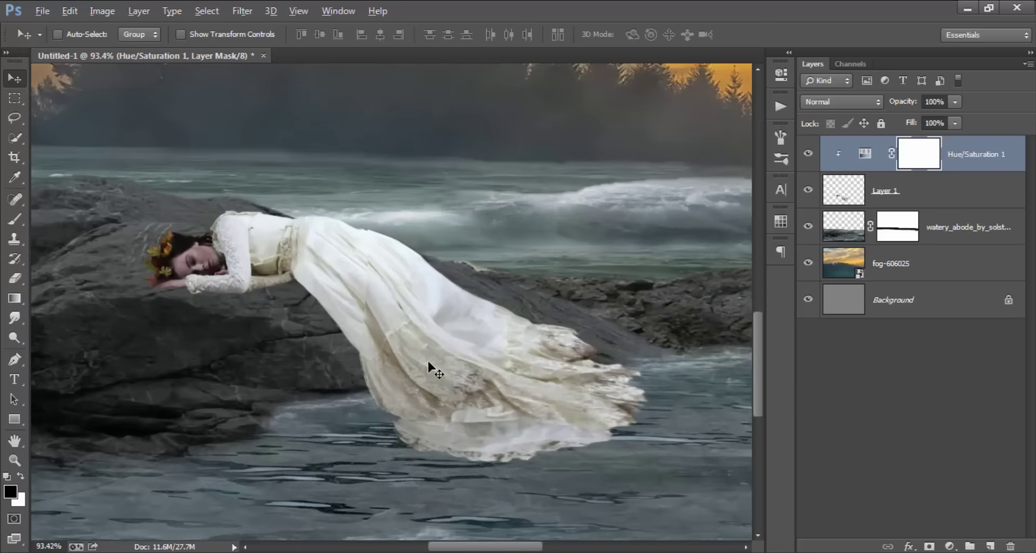
drag(429, 363, 472, 378)
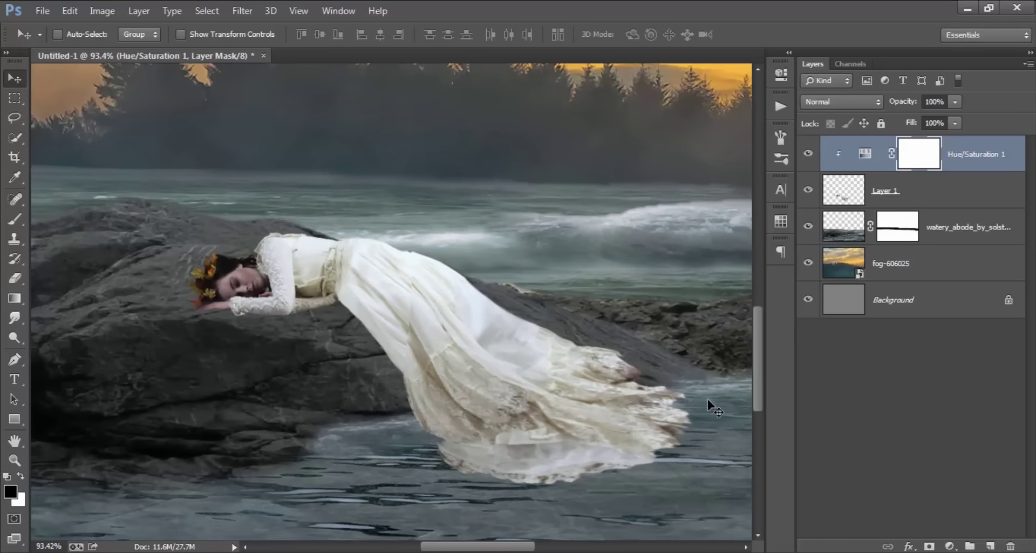
click(952, 544)
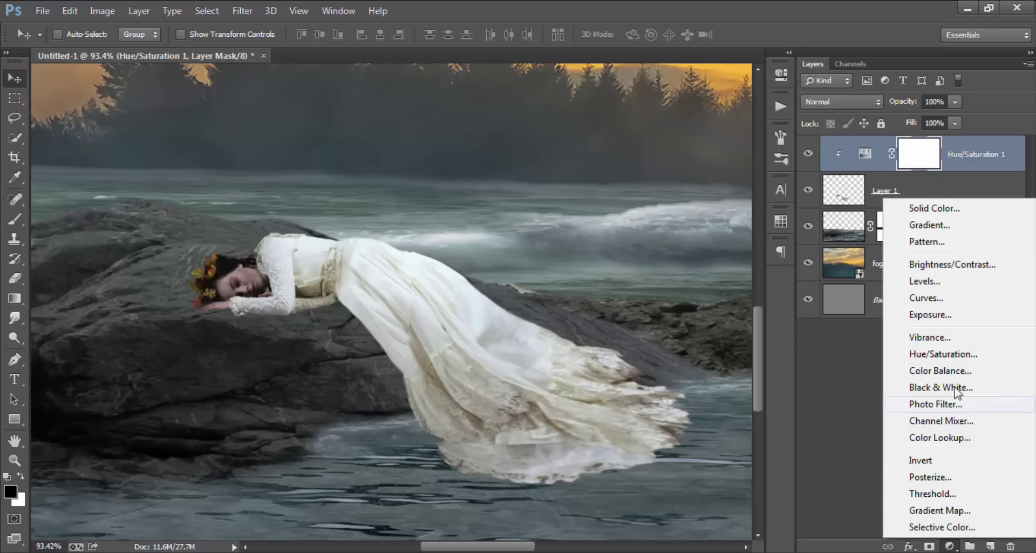
Step: Add a Vibrance adjustment clipped to the woman layer and adjust its saturation
click(954, 340)
click(650, 302)
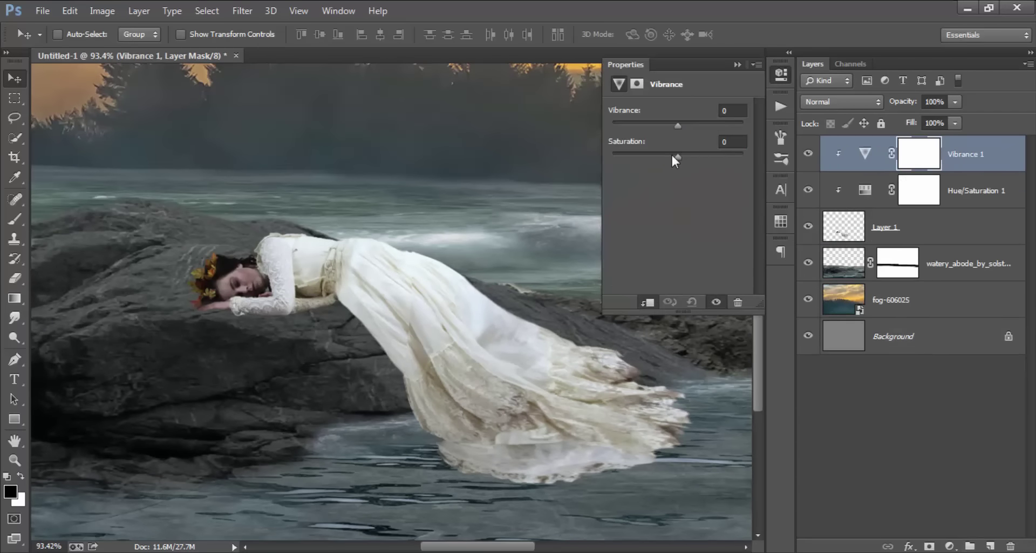
drag(619, 155, 648, 165)
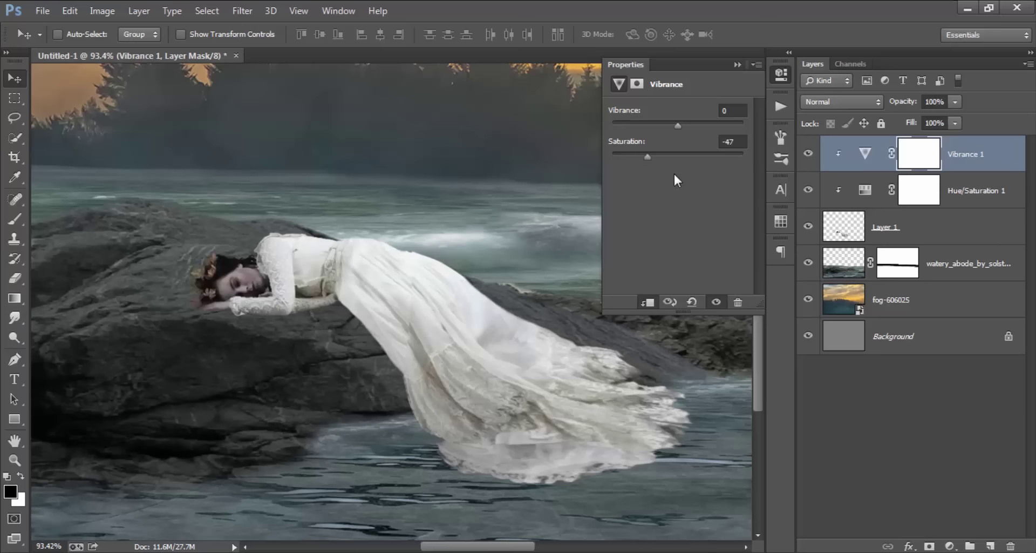
click(777, 73)
Step: Paint the Vibrance mask over the hair flowers to restore their colour, then select Layer 1
click(14, 218)
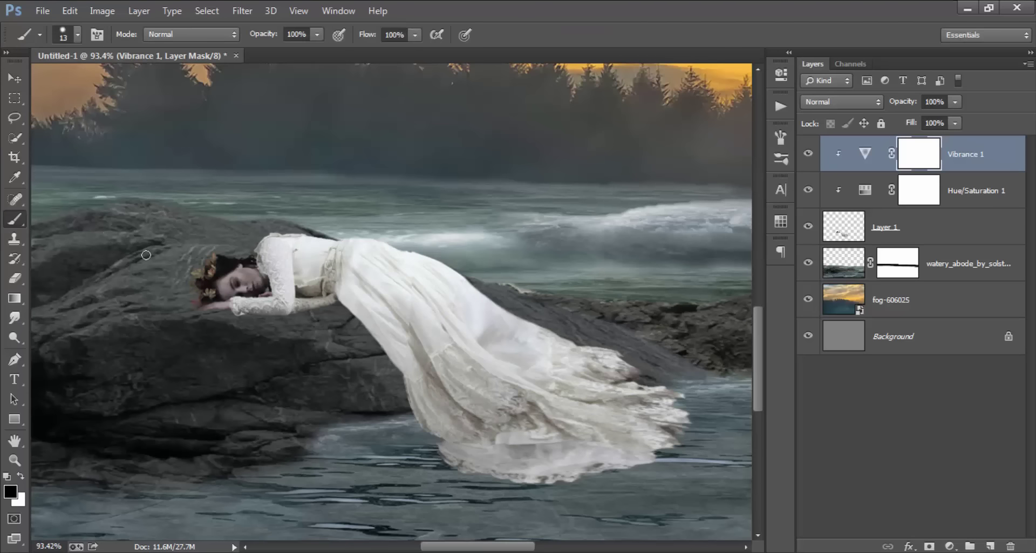
alt+right_click(226, 274)
mouse_move(209, 273)
mouse_down()
mouse_move(201, 304)
mouse_move(217, 263)
mouse_up()
scroll(243, 281, down, 1)
scroll(280, 275, down, 1)
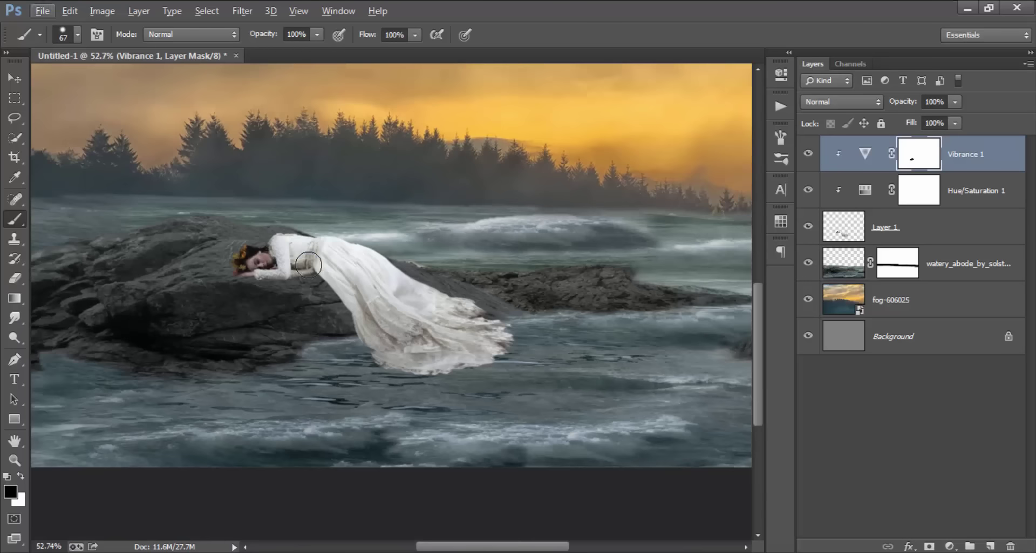
scroll(327, 286, down, 1)
click(14, 78)
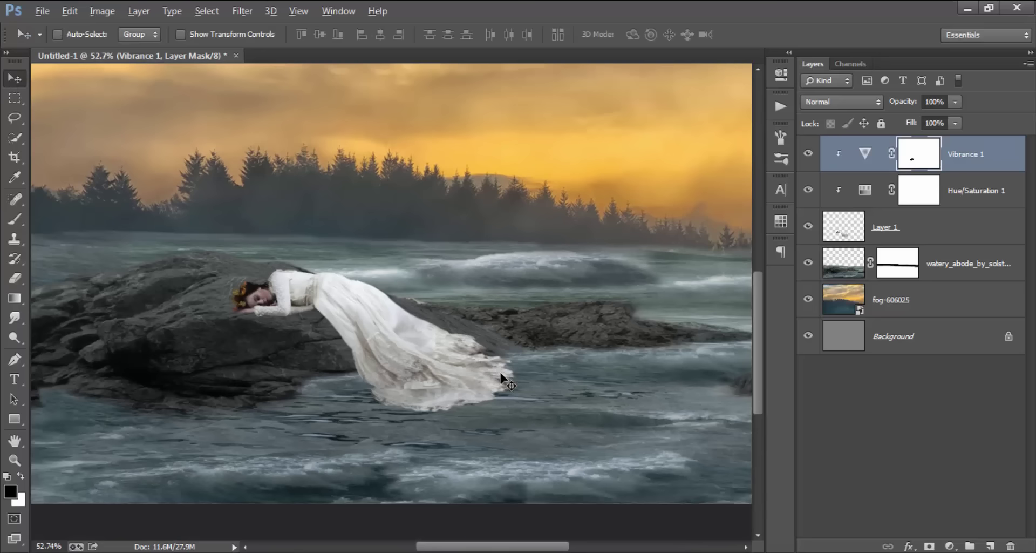
scroll(510, 393, up, 1)
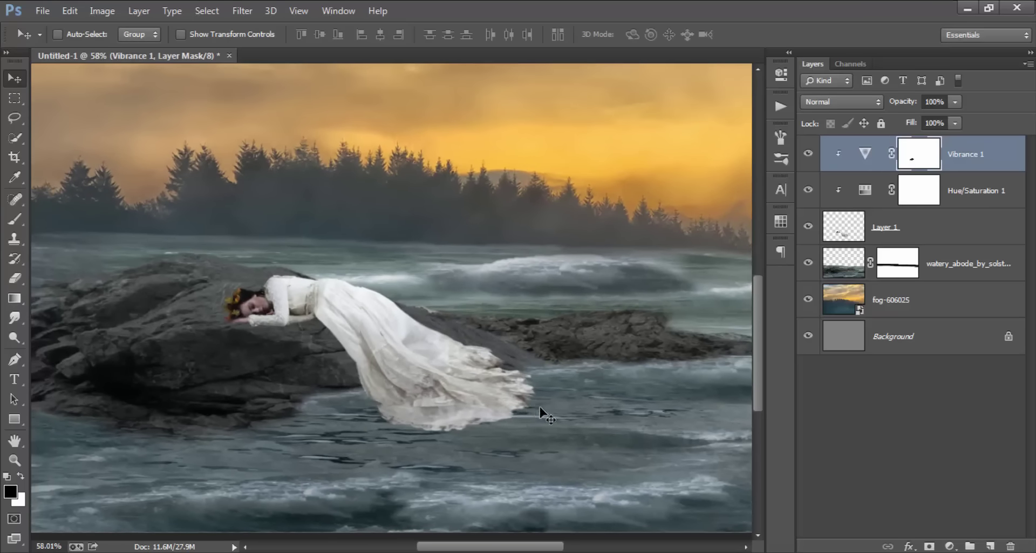
click(907, 234)
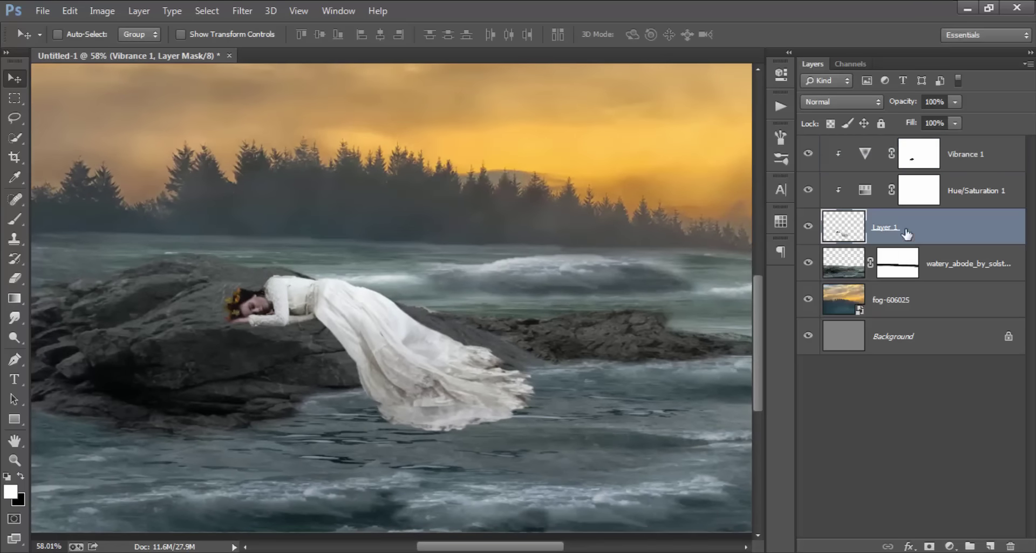
Step: Add a layer mask to Layer 1 and lower the brush opacity to 28%
key(x)
click(928, 546)
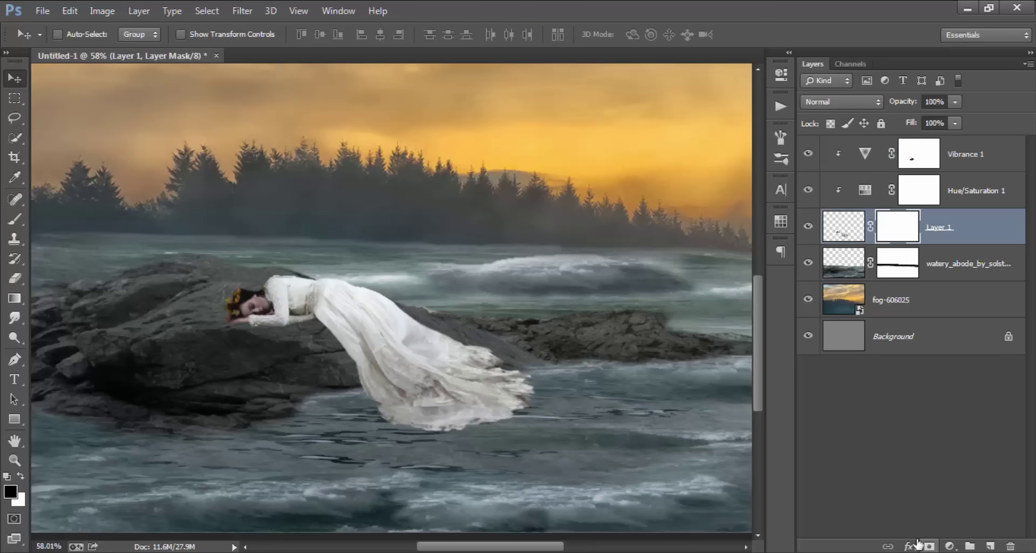
key(b)
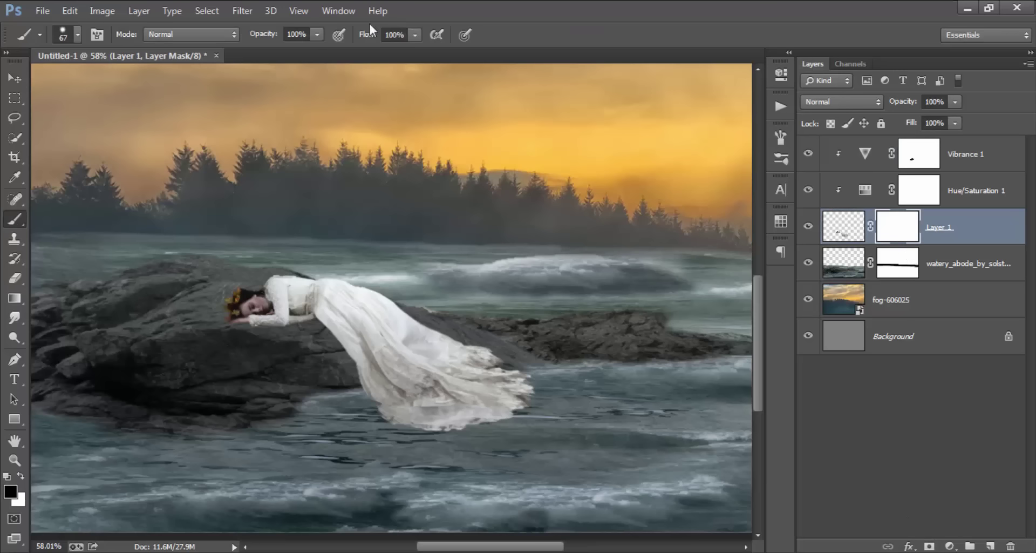
click(316, 34)
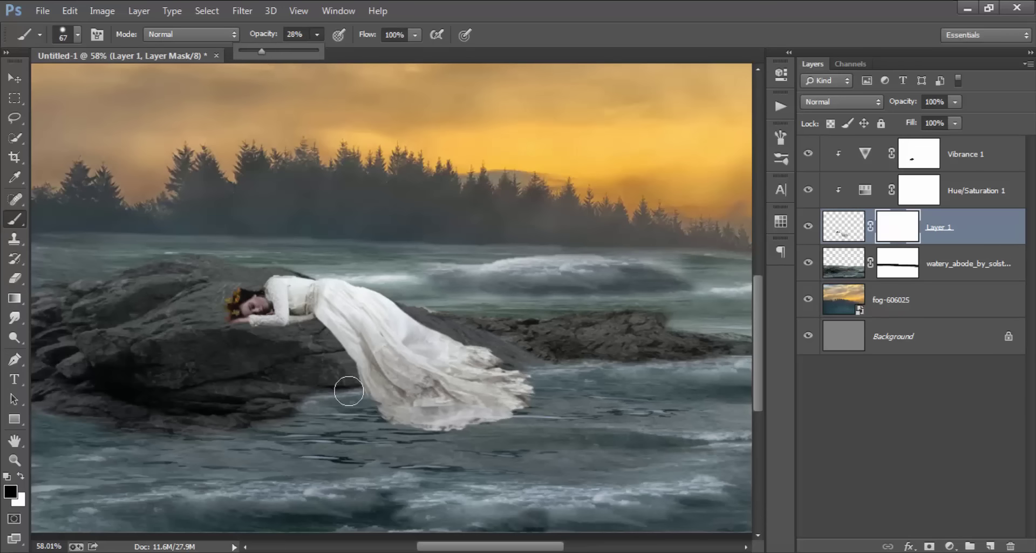
drag(378, 426, 499, 426)
Step: Paint black along the dress hem on the mask to fade it into the water
scroll(542, 446, up, 1)
scroll(542, 446, up, 1)
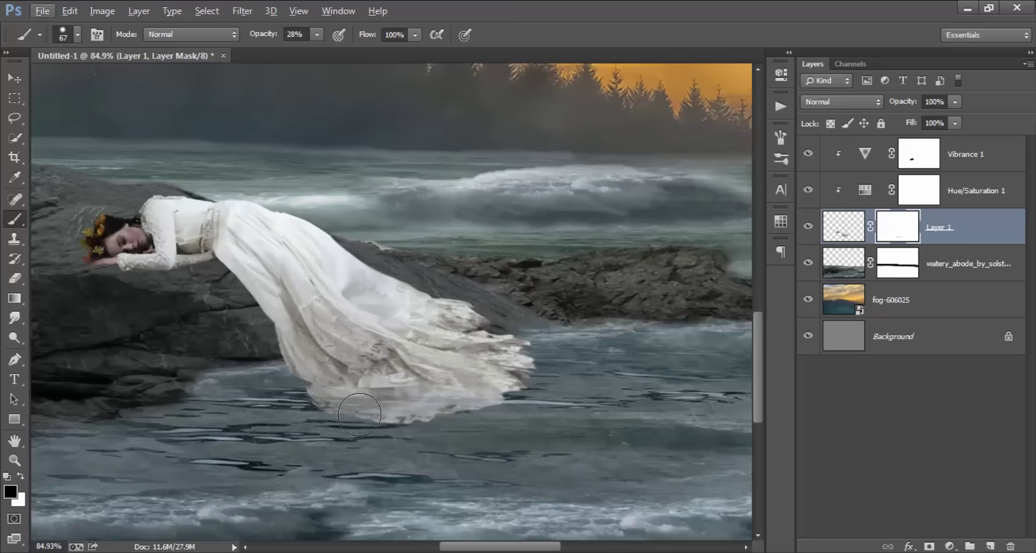
drag(334, 405, 483, 404)
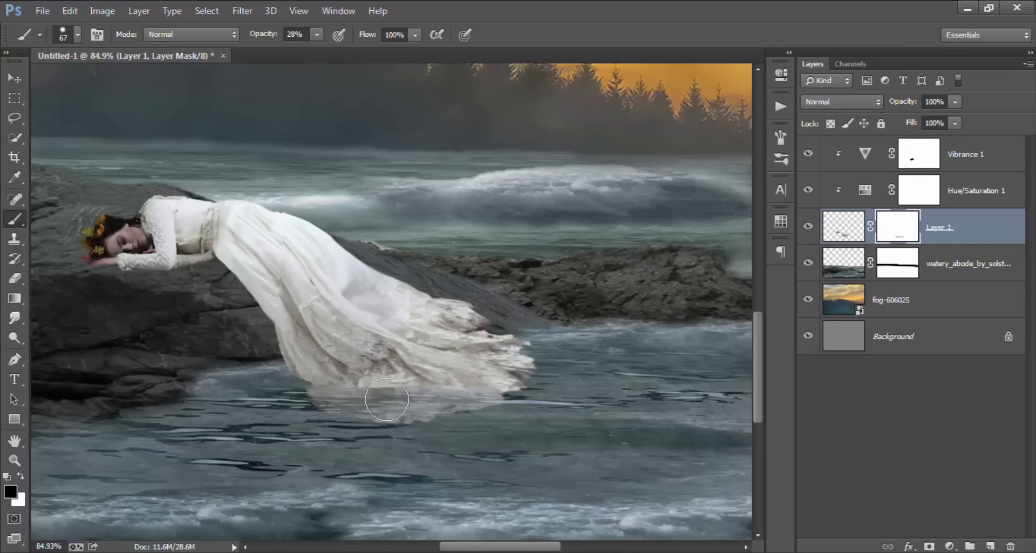
drag(388, 397, 615, 400)
scroll(616, 400, down, 2)
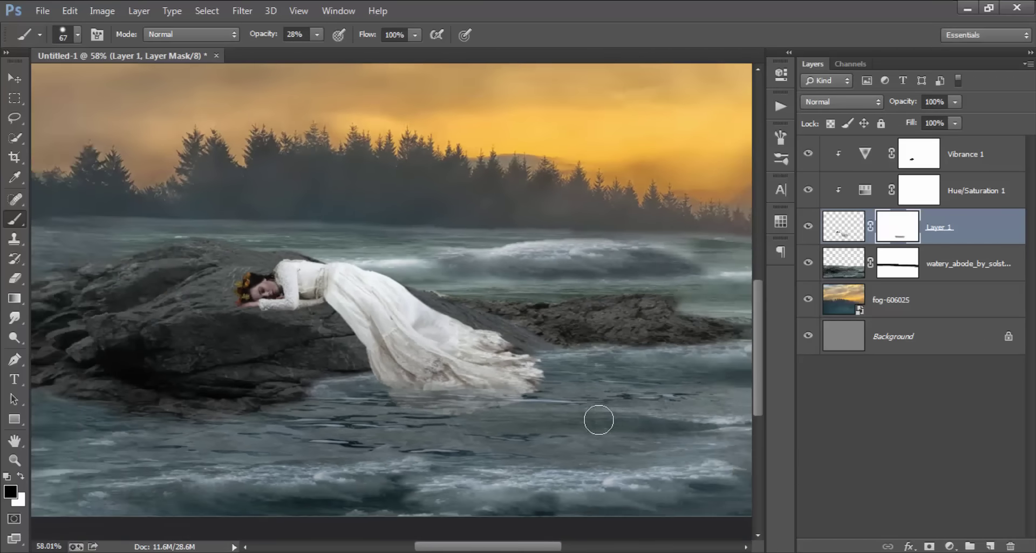
scroll(593, 413, up, 1)
drag(364, 385, 597, 389)
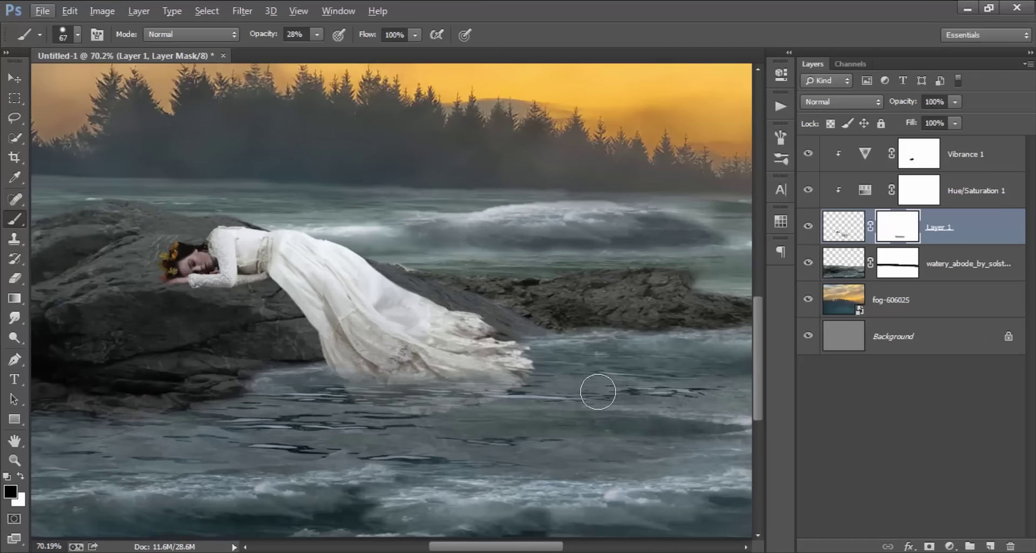
drag(317, 371, 585, 389)
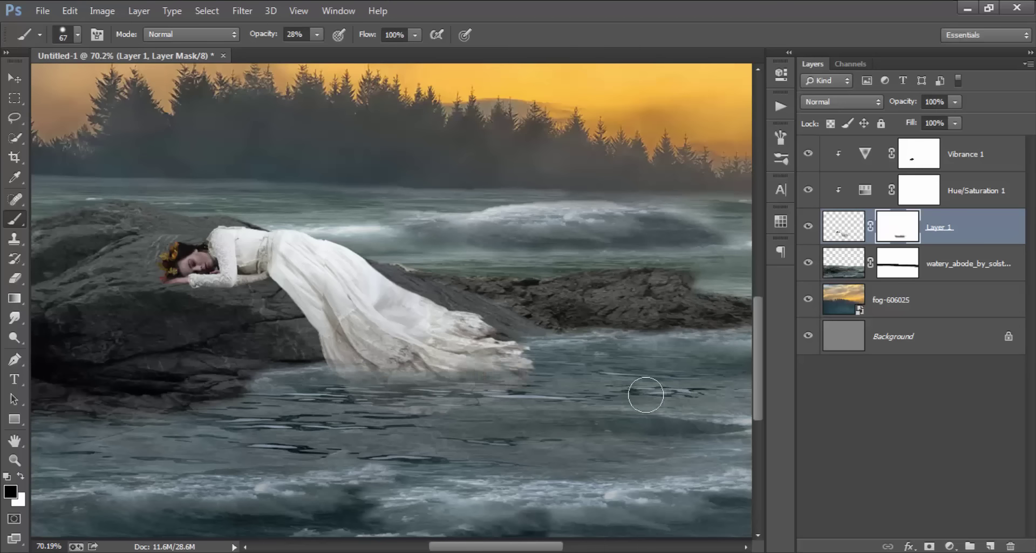
drag(514, 382, 321, 393)
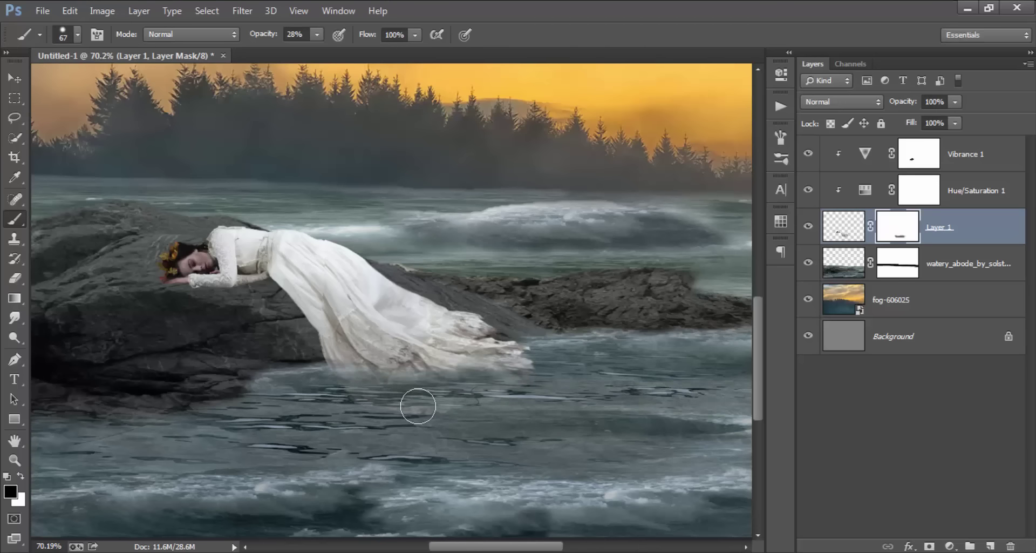
scroll(556, 399, up, 1)
scroll(539, 383, up, 1)
scroll(509, 386, up, 1)
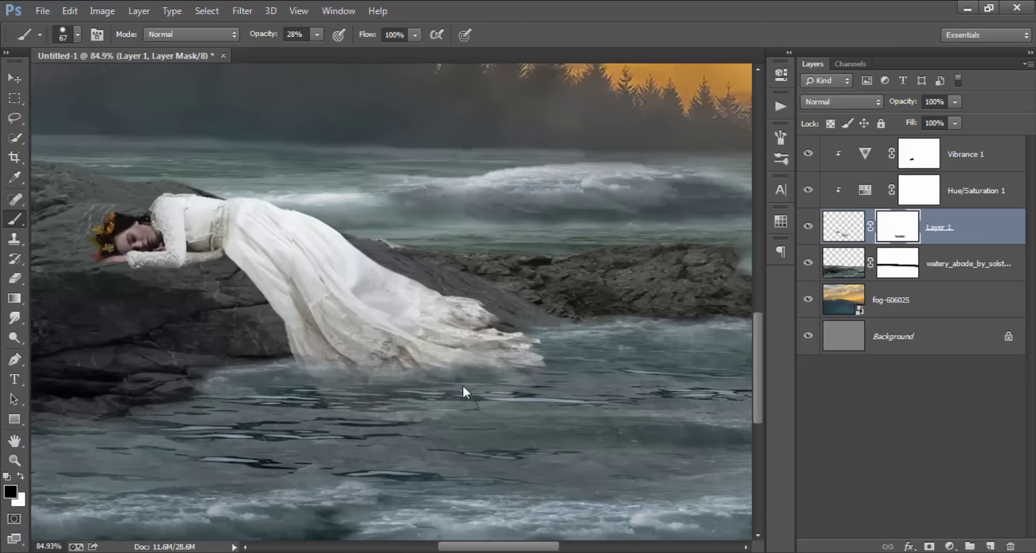
scroll(463, 377, up, 3)
Step: Set the brush to 18% opacity and 61 px, then fade more of the hem
click(318, 35)
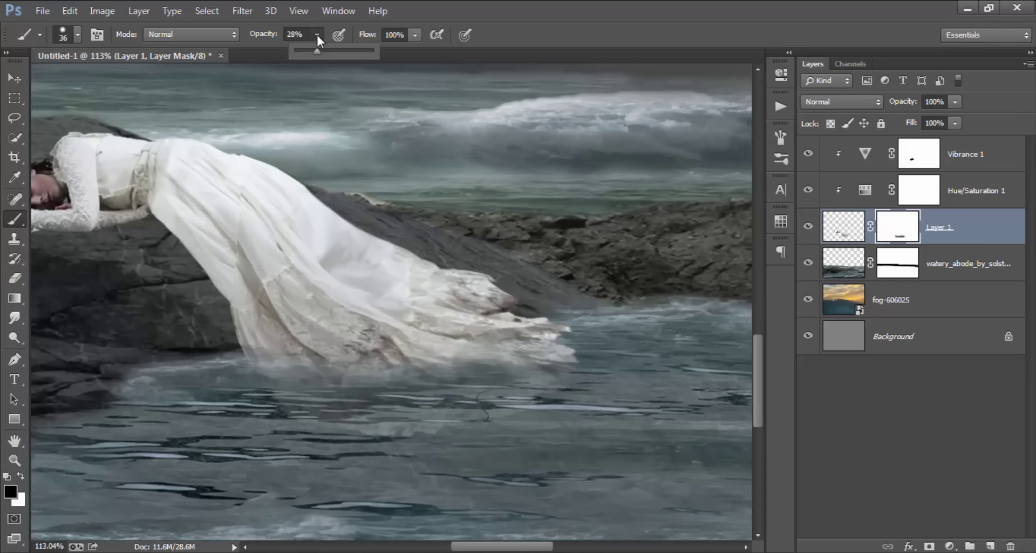
drag(309, 52, 312, 53)
right_click(383, 204)
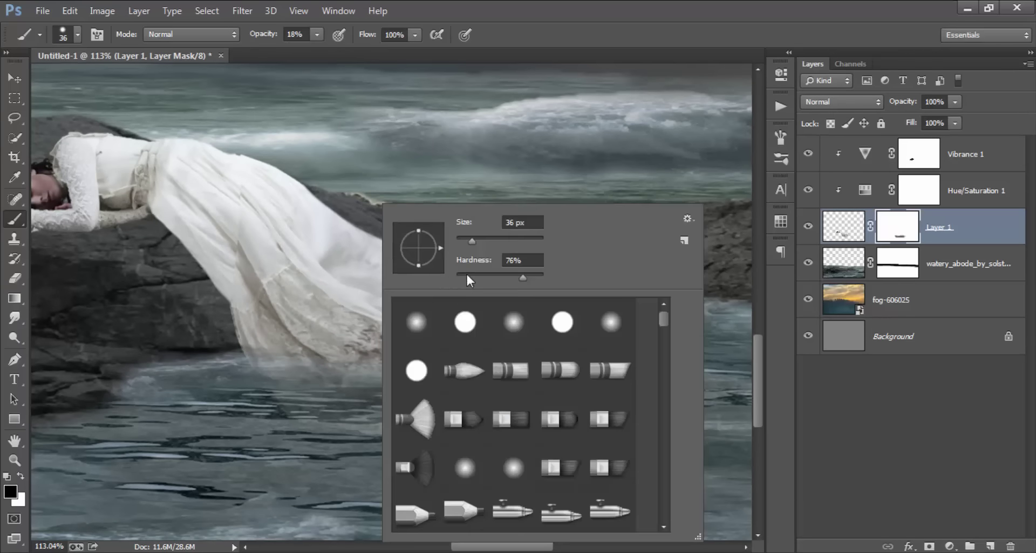
drag(523, 277, 506, 277)
key(Return)
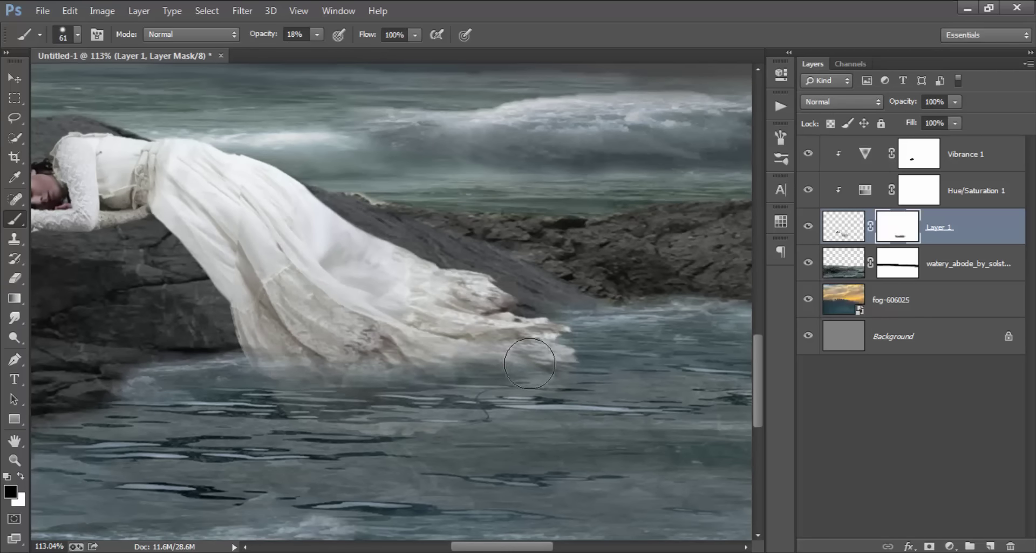
drag(476, 362, 572, 345)
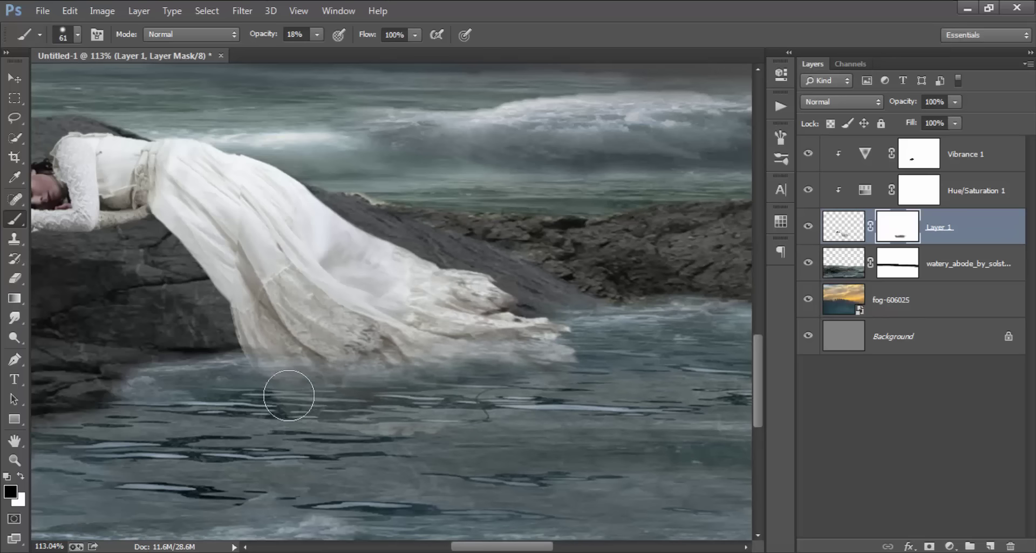
drag(305, 348, 381, 348)
Step: Paint with white on the mask to restore the water beneath the dress
key(x)
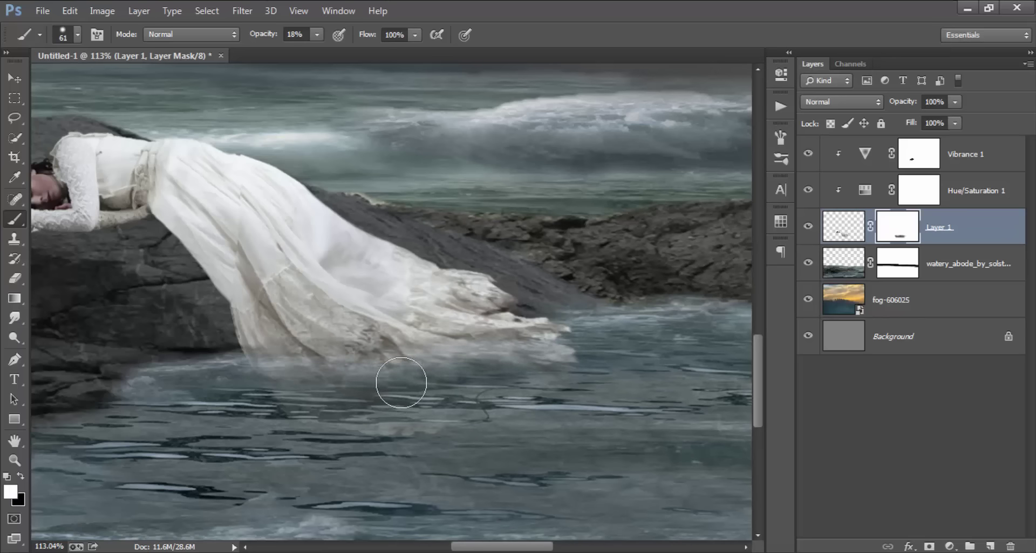
mouse_move(401, 382)
mouse_down()
mouse_move(329, 395)
mouse_move(601, 388)
mouse_move(300, 417)
mouse_move(224, 381)
mouse_up()
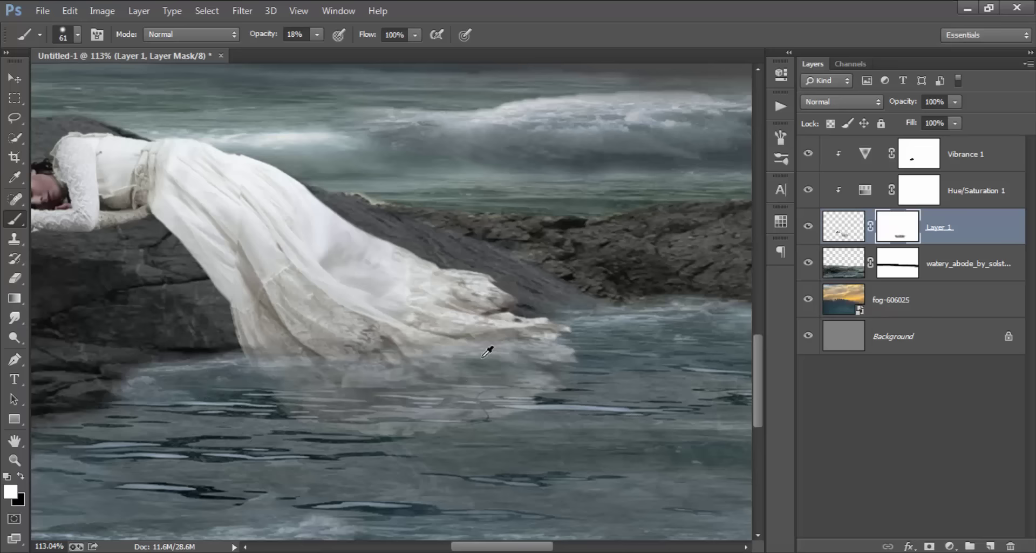
scroll(488, 351, down, 3)
drag(503, 348, 441, 376)
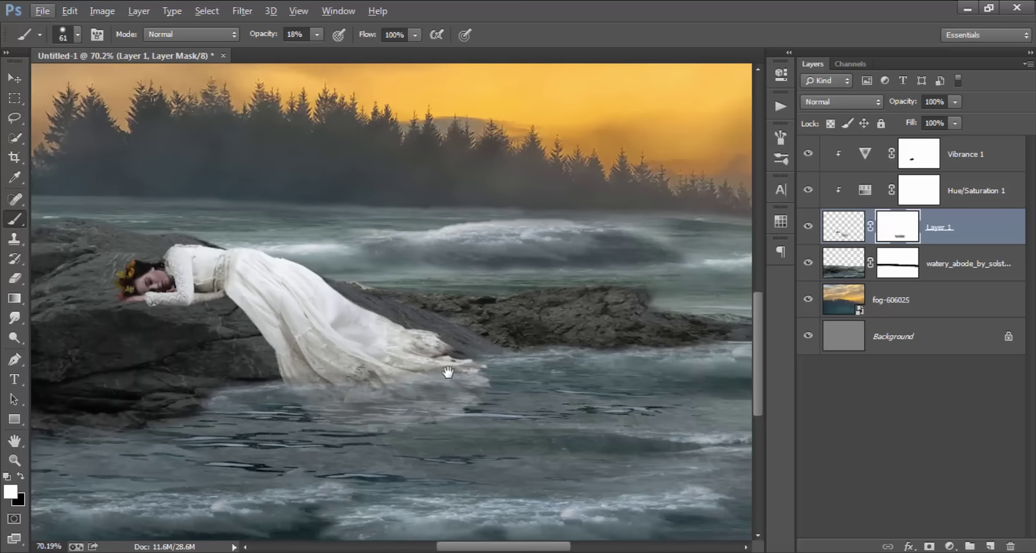
Step: Apply the watery_abode_by_solstock layer's mask permanently
click(890, 272)
right_click(889, 271)
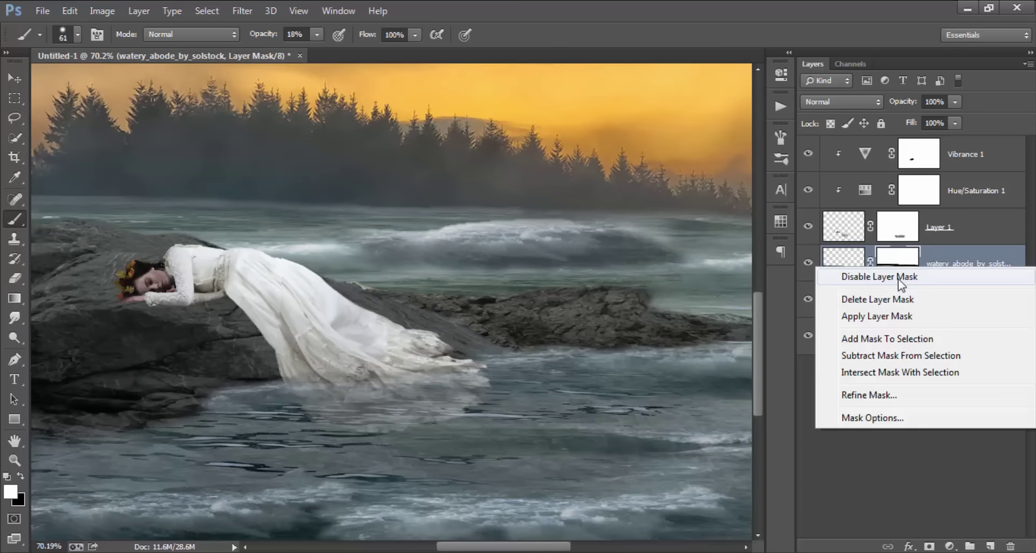
click(885, 318)
scroll(568, 313, down, 1)
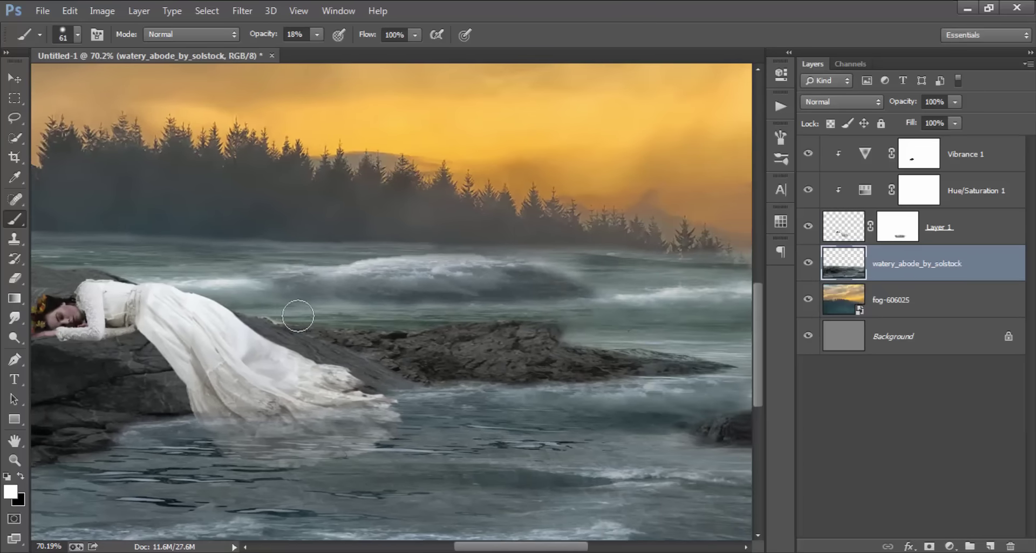
scroll(313, 322, down, 1)
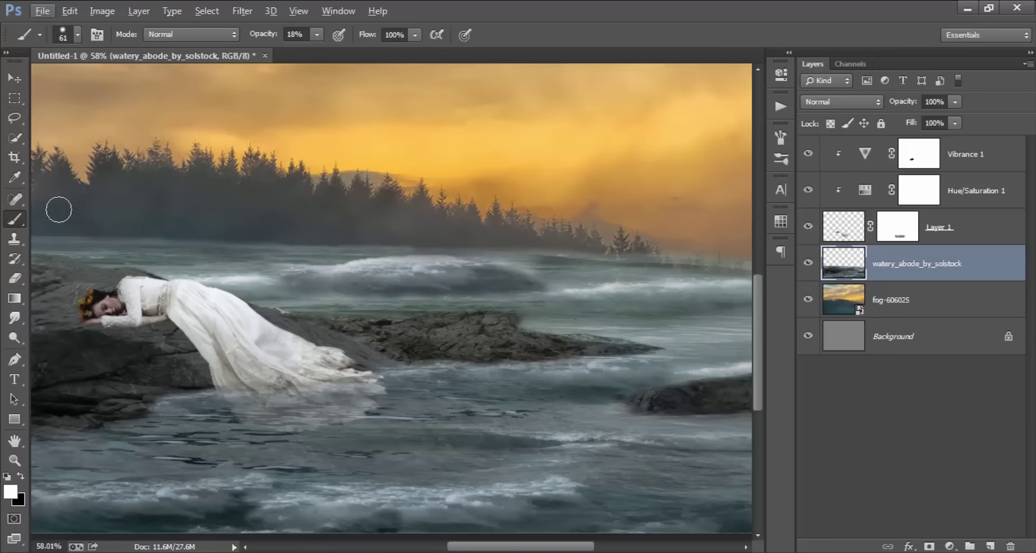
Step: Lasso a strip of foamy waves near the bottom of the image
click(15, 117)
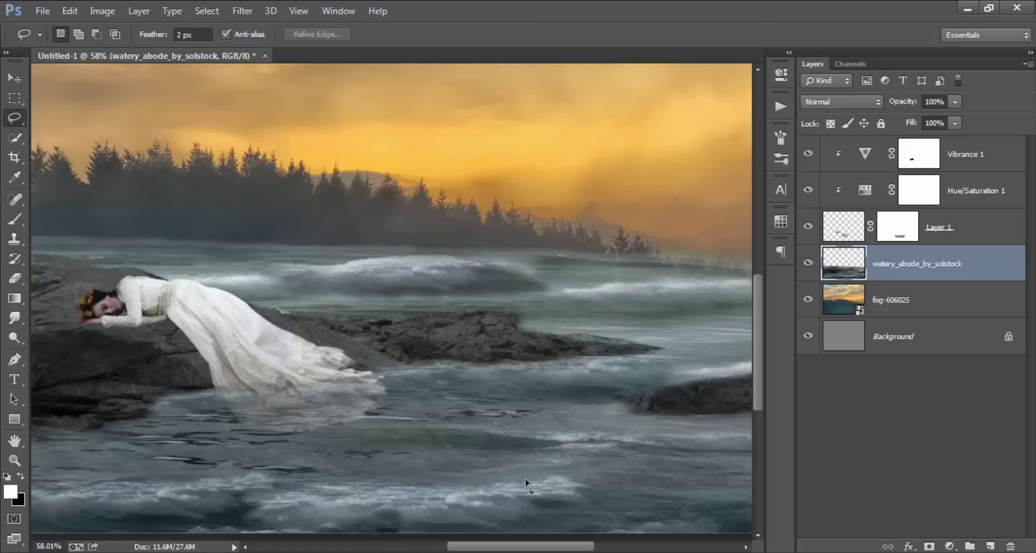
drag(570, 489, 486, 508)
drag(394, 514, 272, 504)
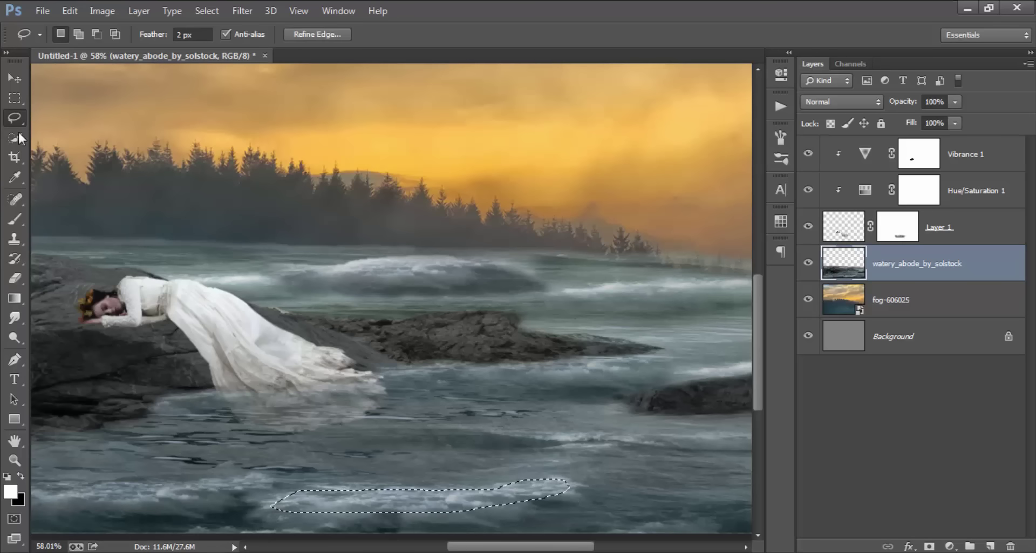
Step: Copy the wave strip to a new top Layer 2 and place it under the dress hem
click(15, 79)
key(ctrl+j)
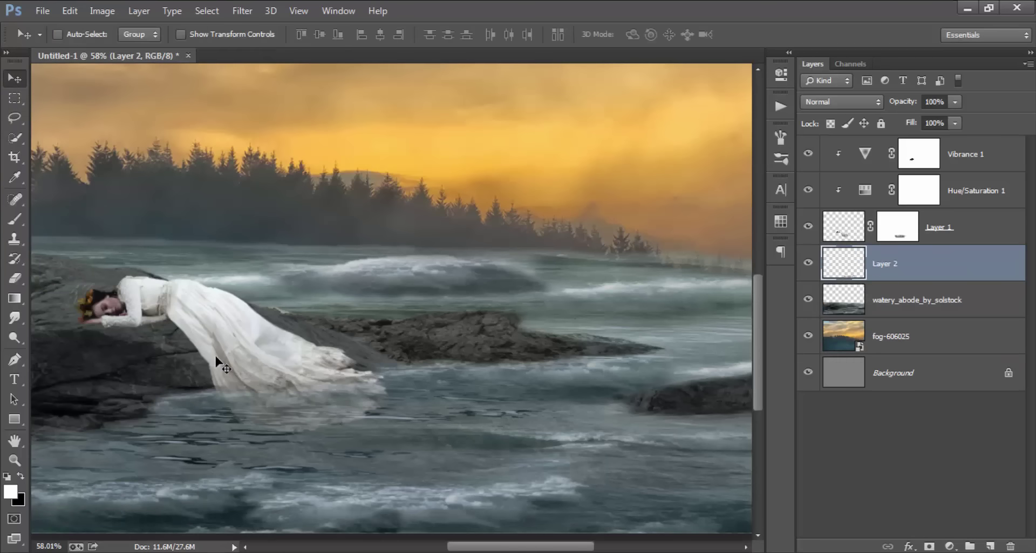
drag(372, 435, 290, 360)
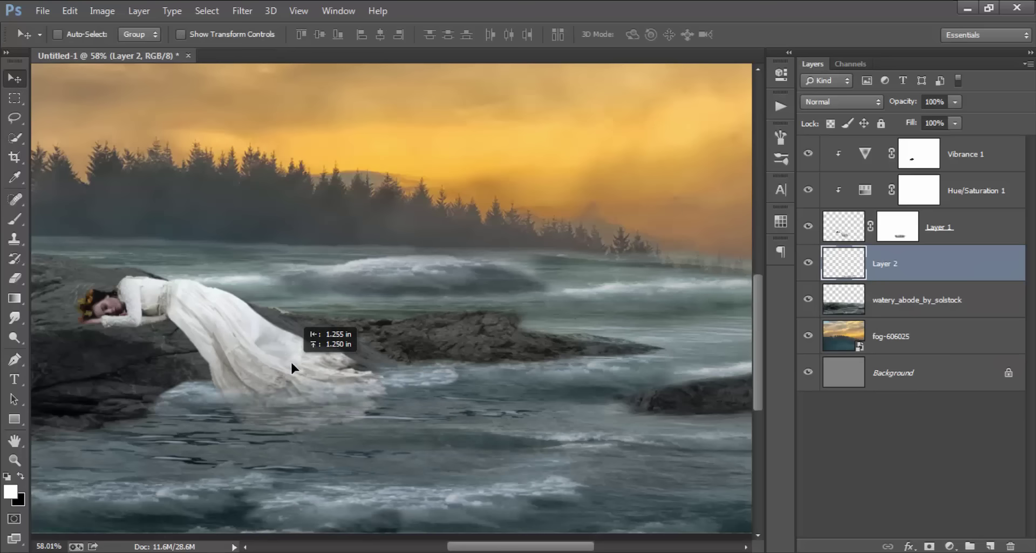
drag(971, 252, 874, 144)
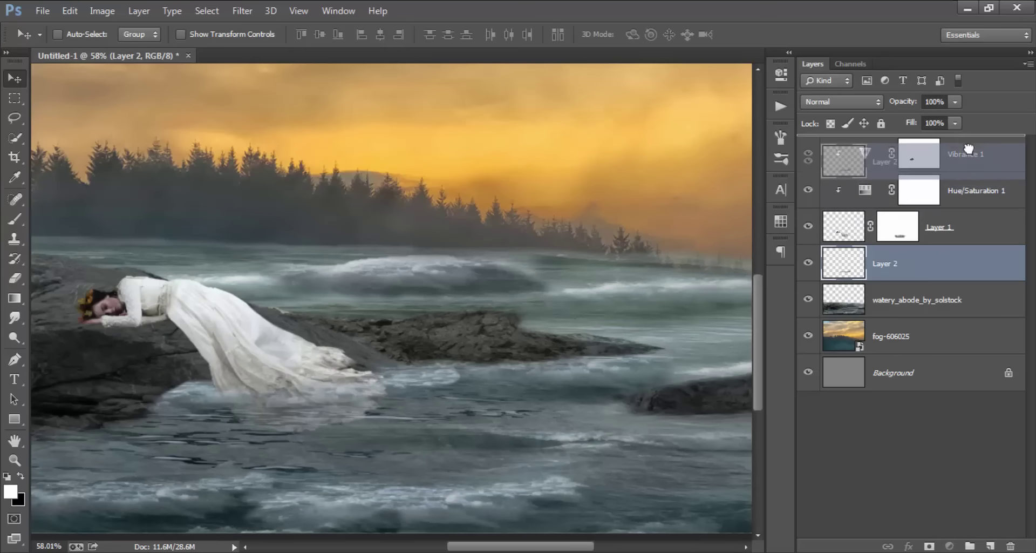
drag(451, 380, 451, 385)
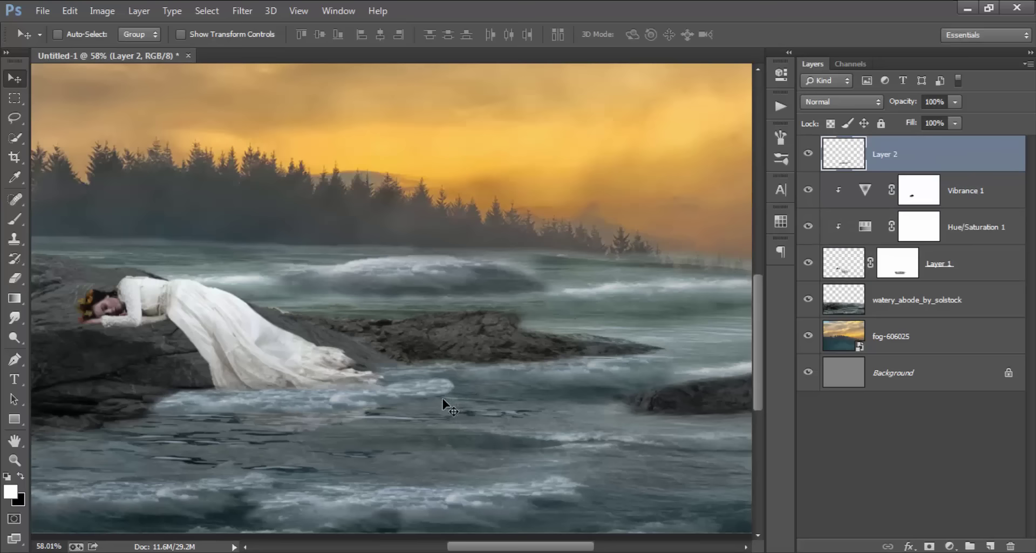
key(ctrl+t)
scroll(428, 400, up, 1)
Step: Distort the wave patch, pulling its right side in and tilting its left edge
right_click(422, 390)
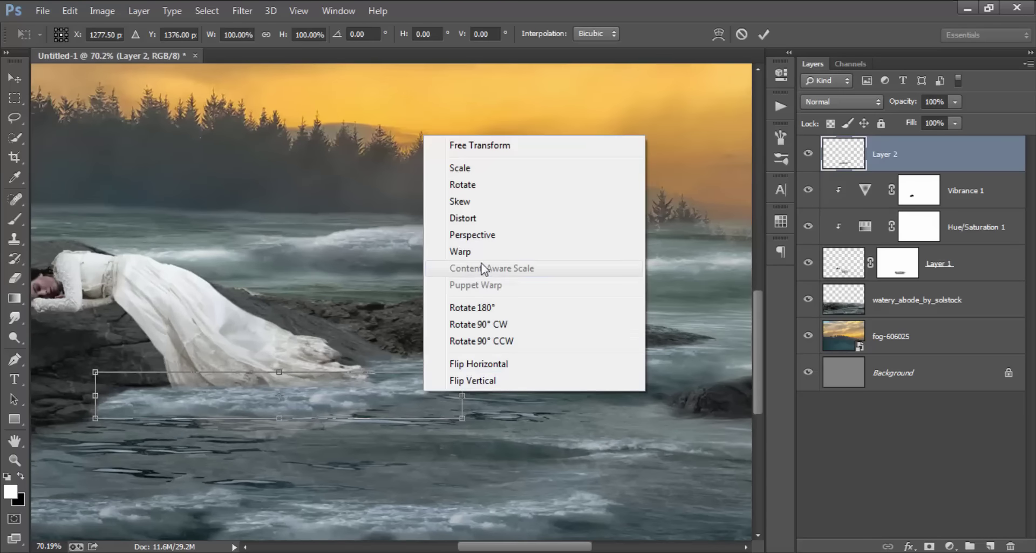
click(483, 219)
drag(465, 399, 437, 376)
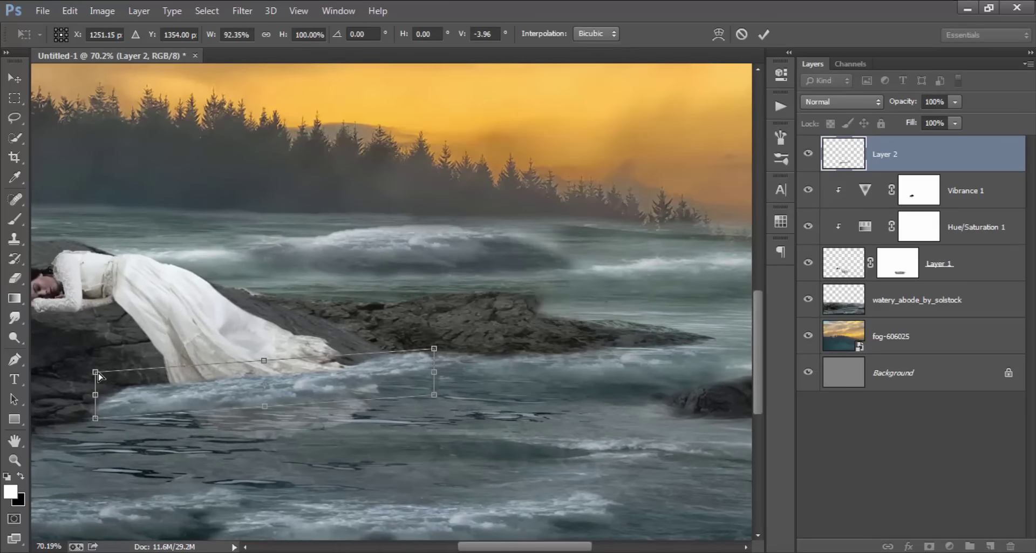
drag(98, 375, 102, 391)
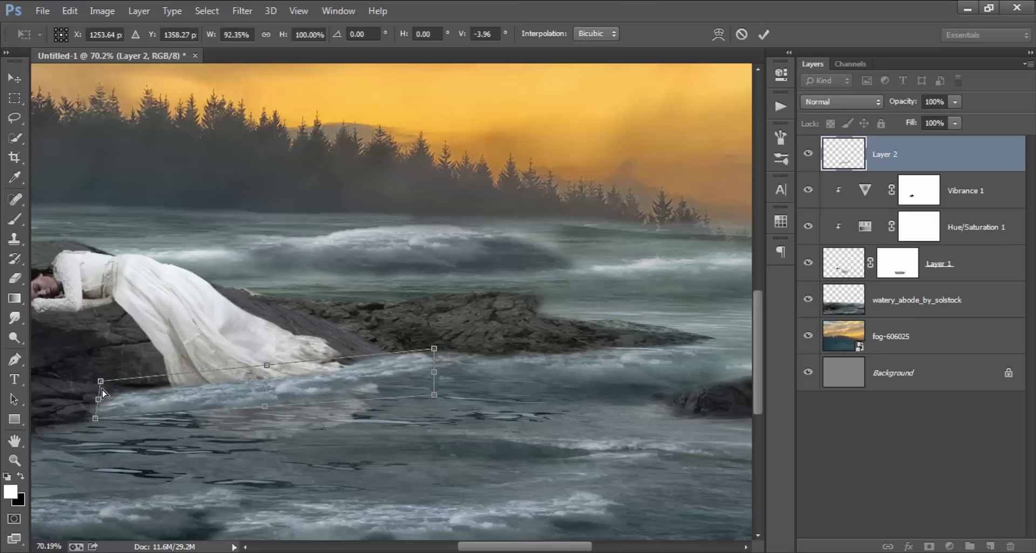
drag(104, 405, 101, 398)
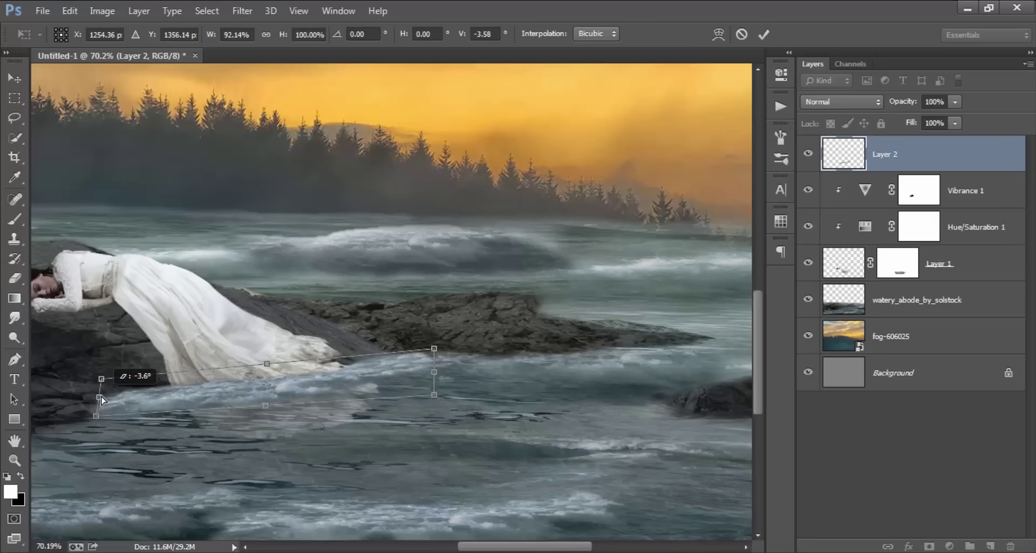
Step: Warp the wave patch to follow the hem and commit the transform
right_click(335, 381)
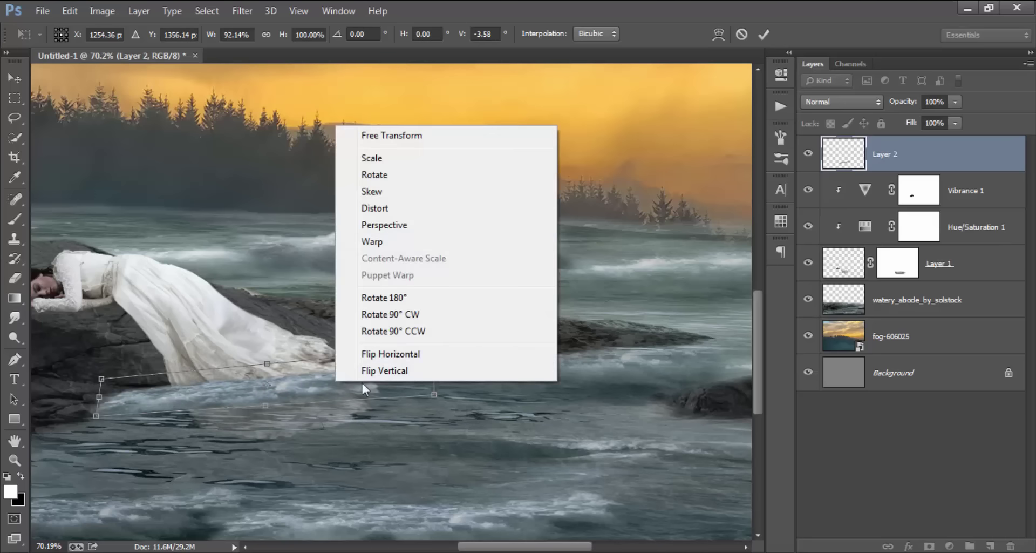
click(435, 243)
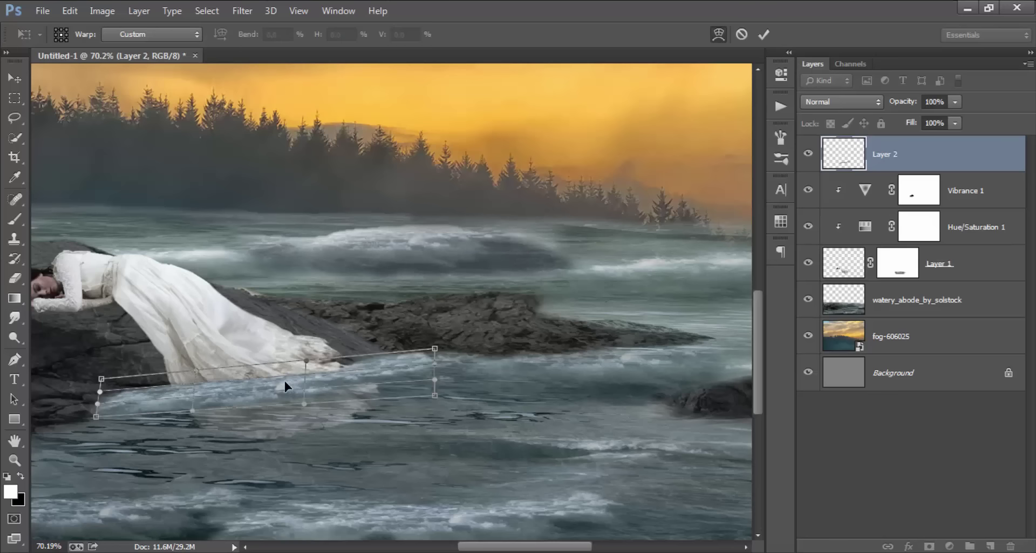
drag(284, 379, 280, 384)
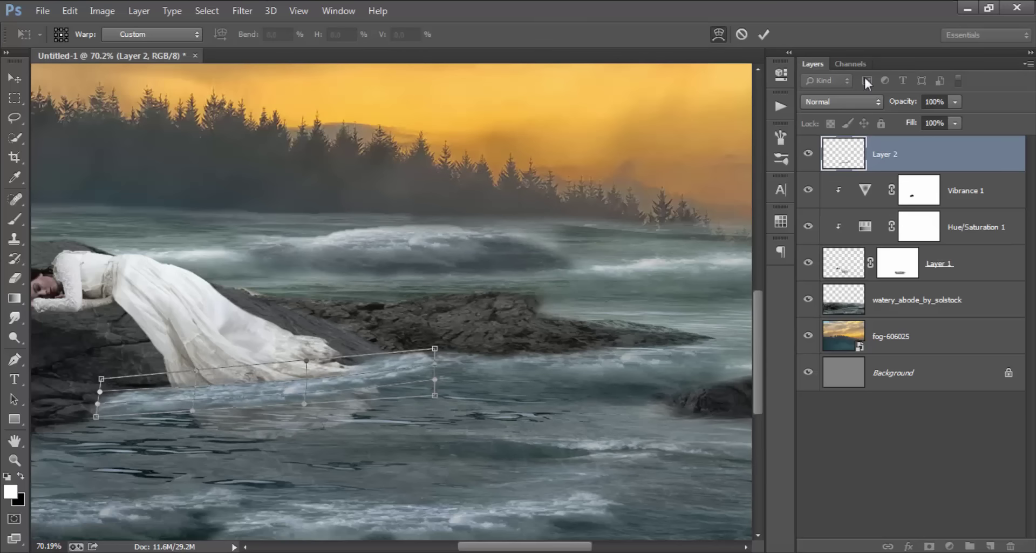
click(763, 34)
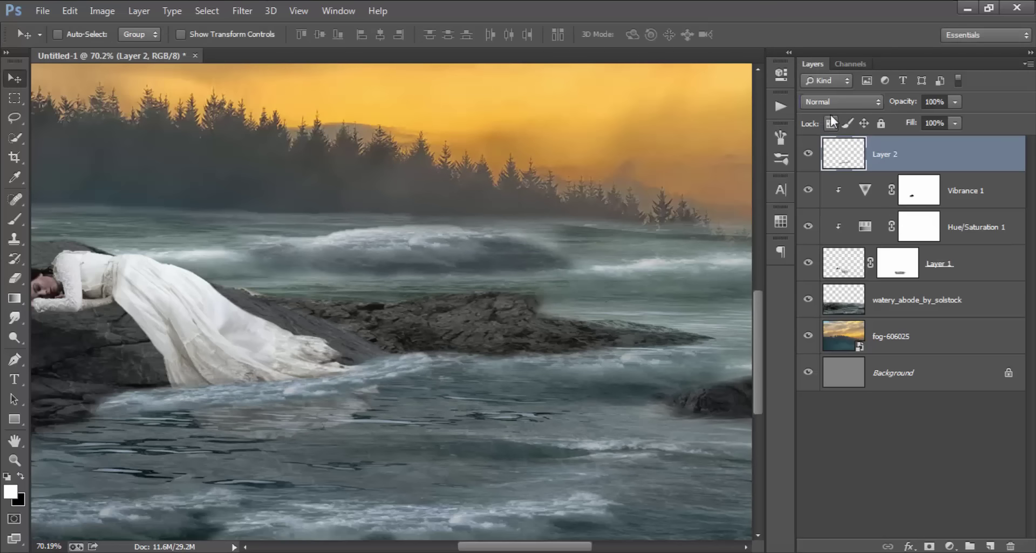
Step: Set the wave strip layer to 31% opacity and add a blank layer mask
click(956, 101)
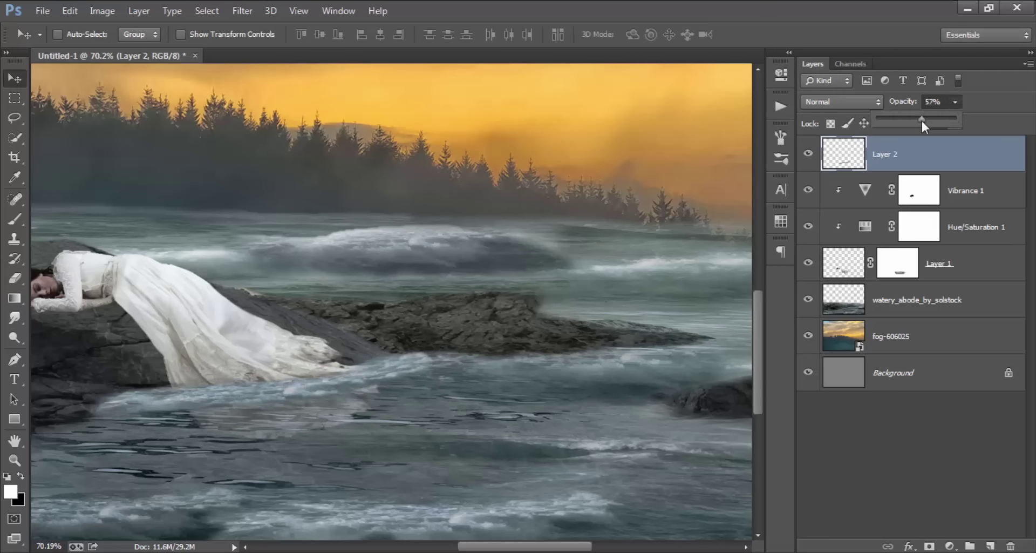
mouse_move(921, 119)
mouse_down()
mouse_move(866, 123)
mouse_move(896, 122)
mouse_up()
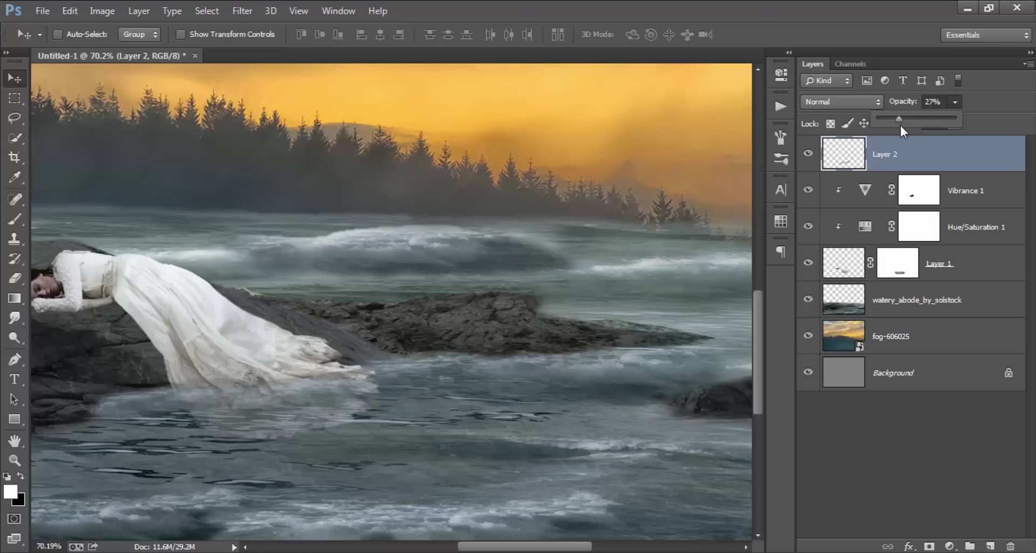
click(929, 545)
click(15, 218)
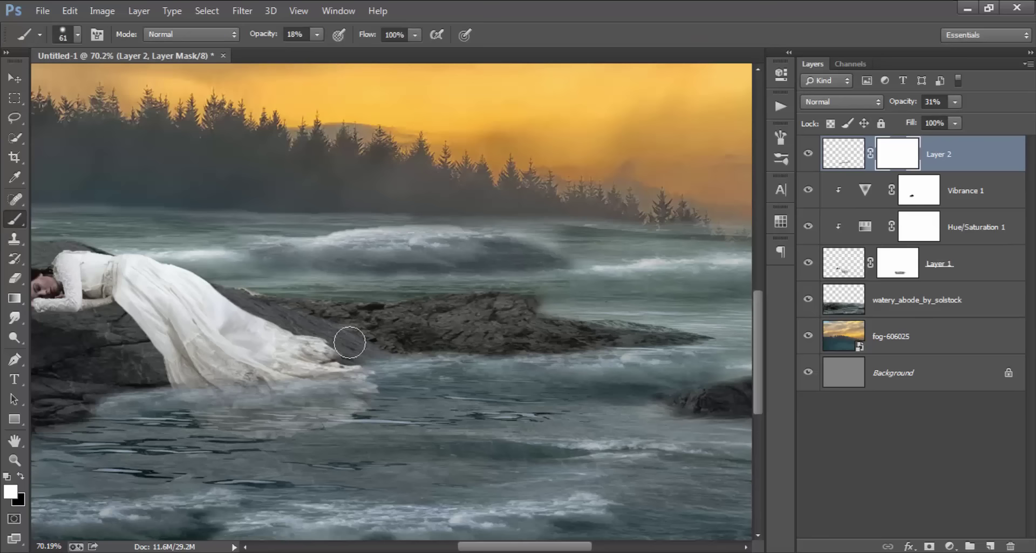
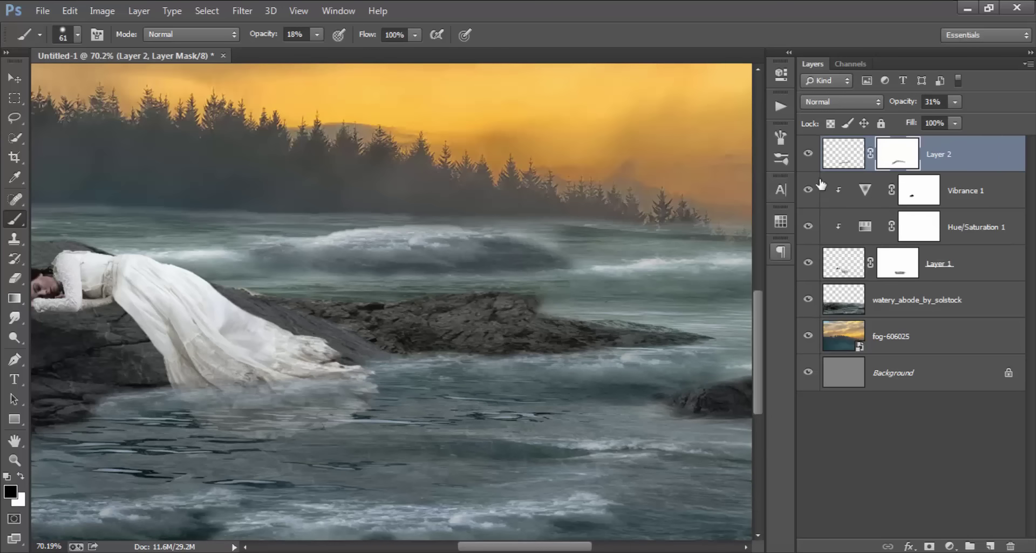
Step: Hide and reshow Layer 2 to compare the mist, fit the image, and select watery_abode_by_solstock
click(808, 154)
scroll(509, 284, down, 2)
scroll(467, 353, down, 2)
drag(467, 354, 485, 347)
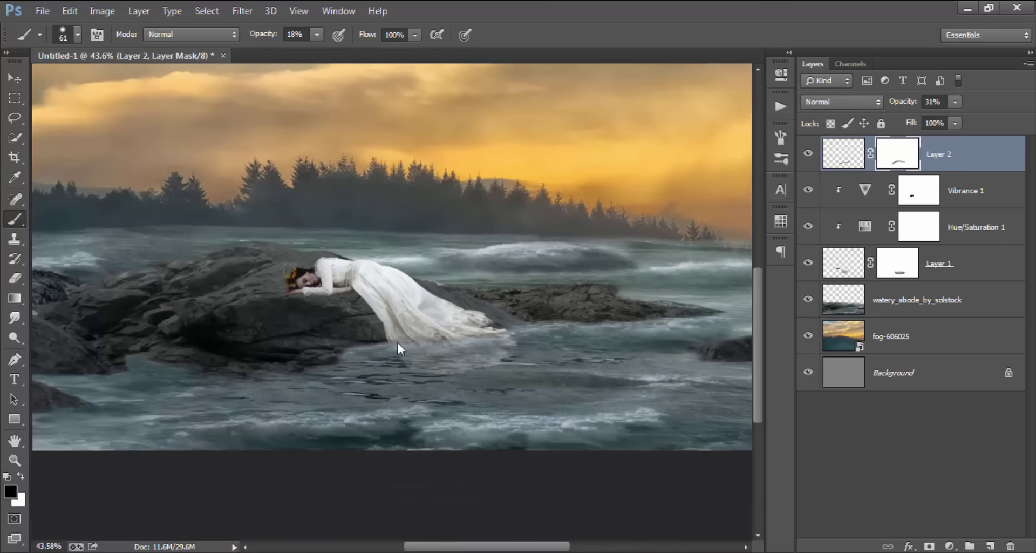
click(810, 154)
key(ctrl+0)
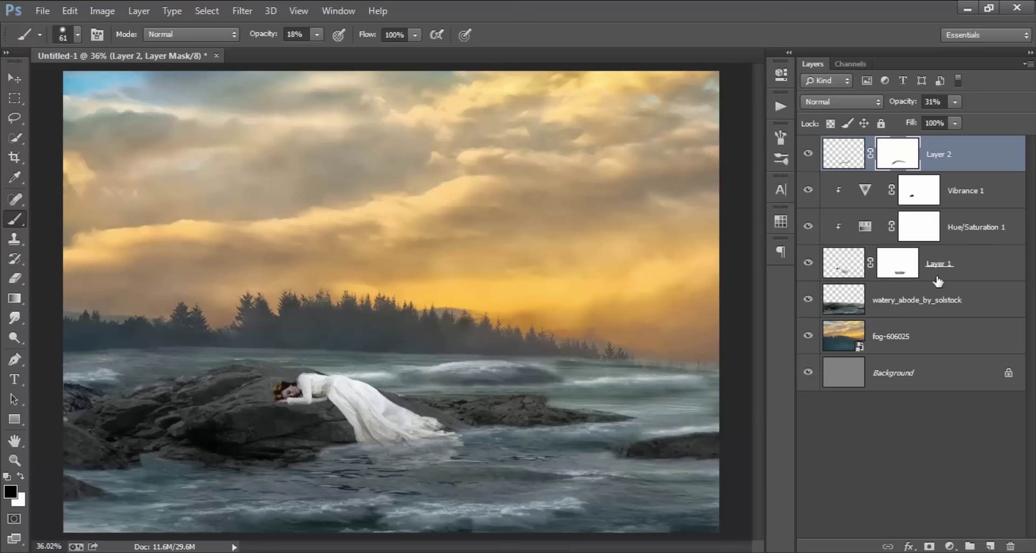
click(960, 300)
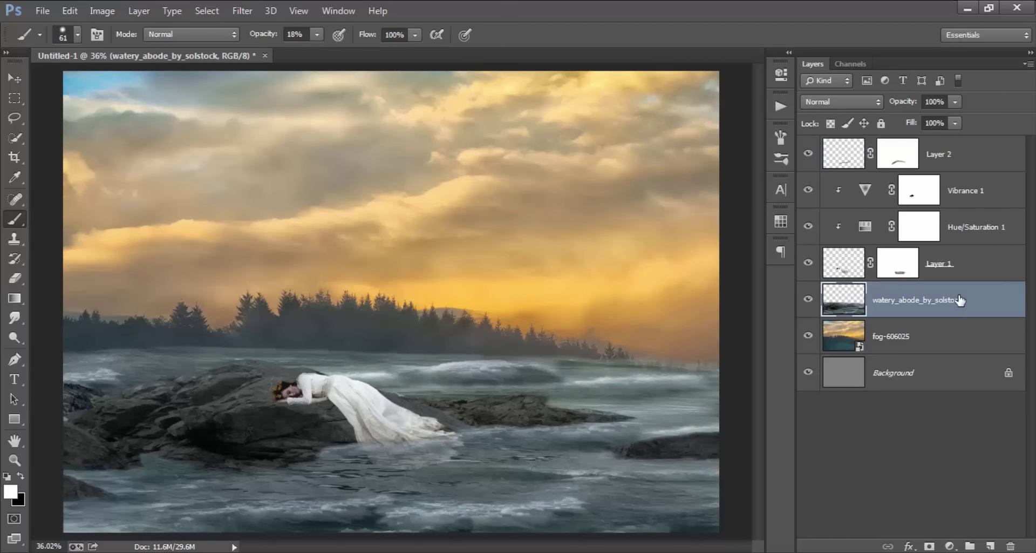
Step: Add a new layer above the sea image with black foreground and a soft 49 px brush
click(989, 547)
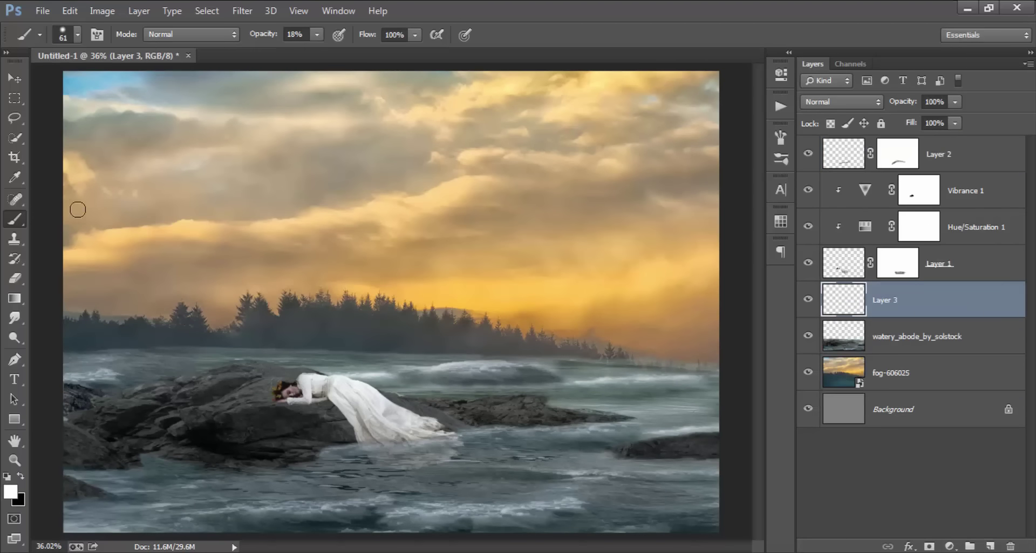
click(21, 477)
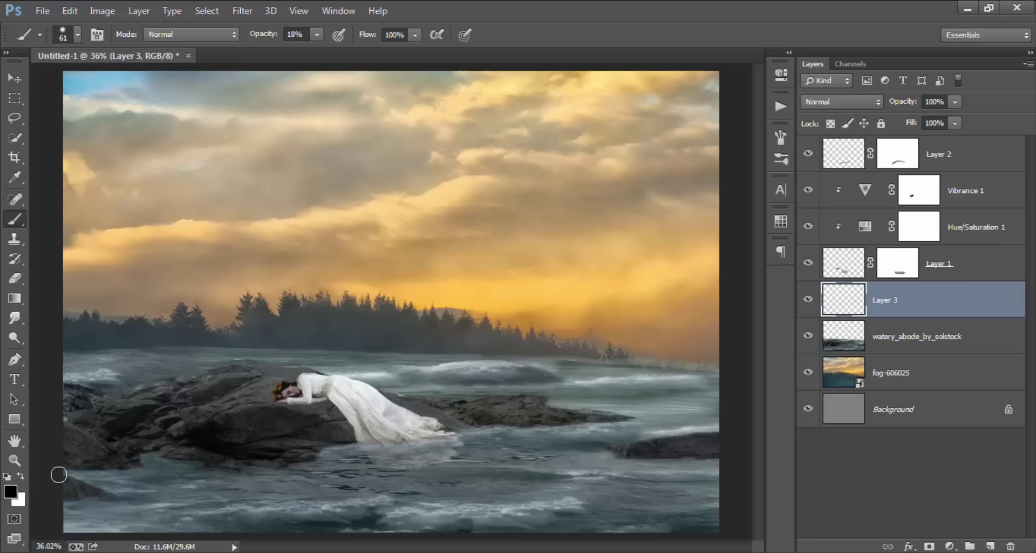
scroll(370, 428, up, 5)
right_click(379, 379)
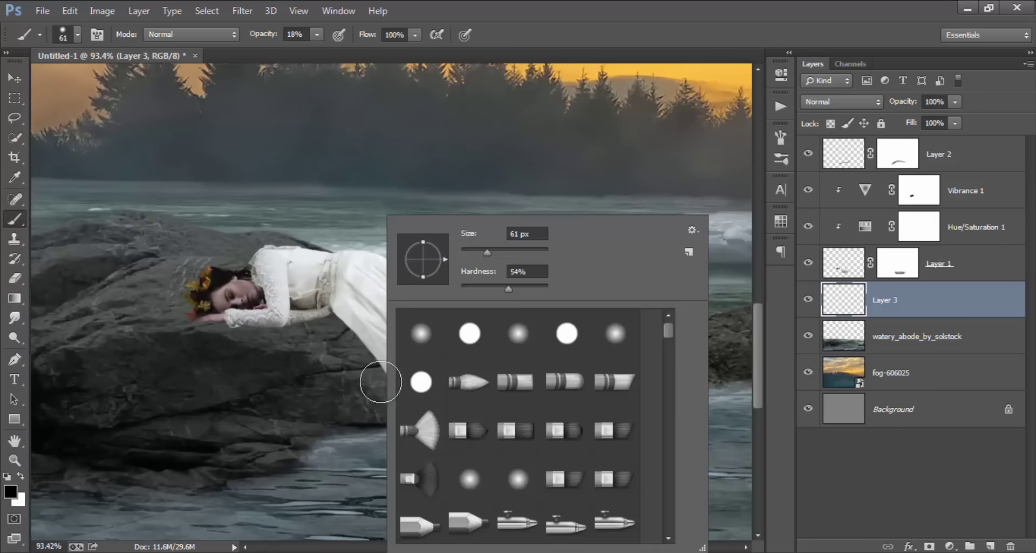
alt+right_click(273, 346)
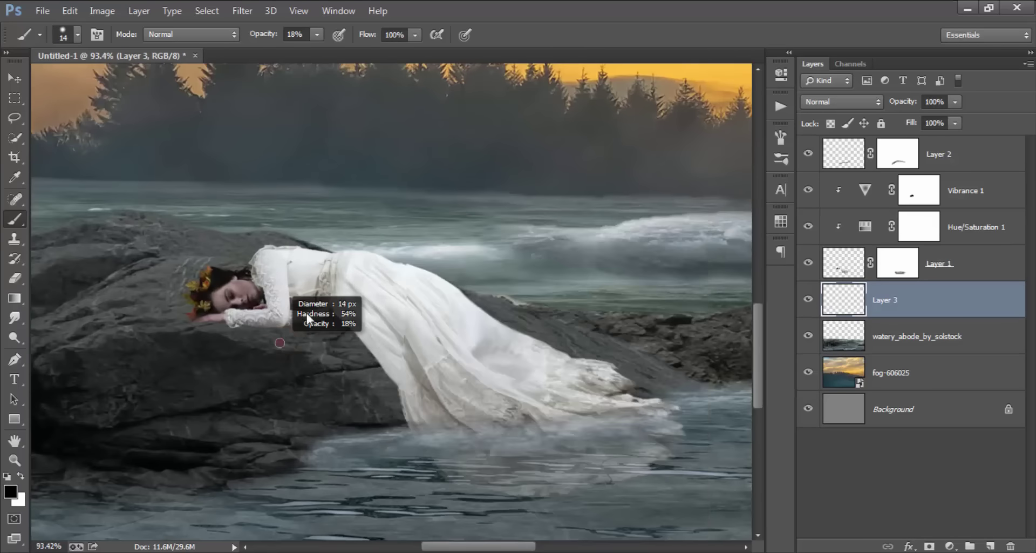
scroll(302, 317, up, 2)
alt+right_click(371, 319)
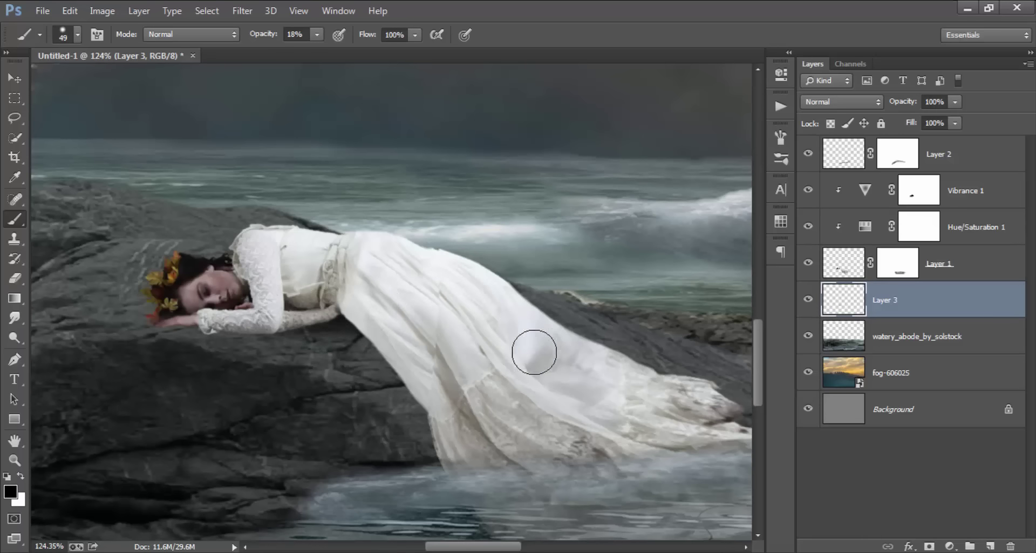
Step: Paint faint shadows near the sleeve, then along its lower edge with an 8 px brush
drag(396, 342, 280, 308)
alt+right_click(241, 316)
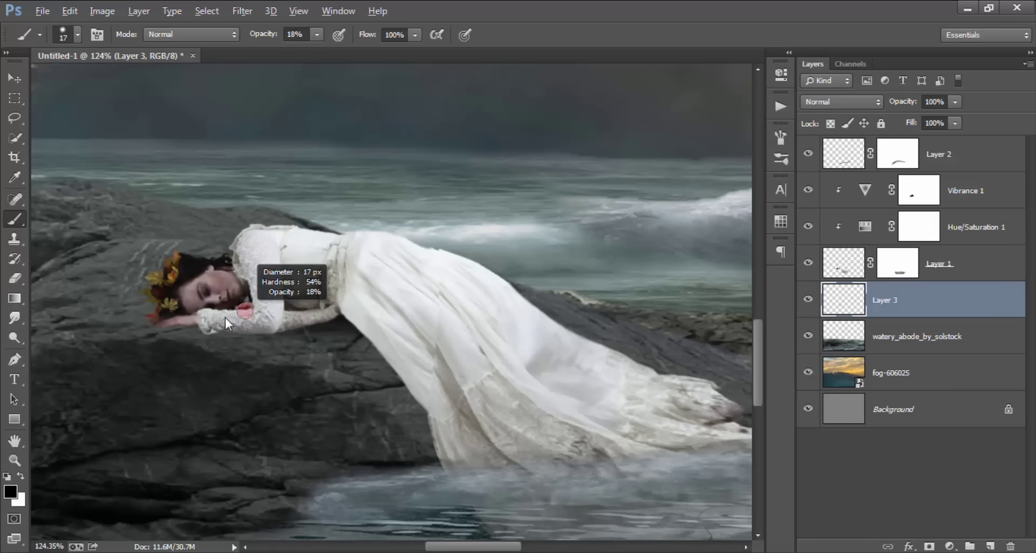
scroll(216, 317, up, 2)
scroll(189, 324, up, 2)
alt+right_click(156, 338)
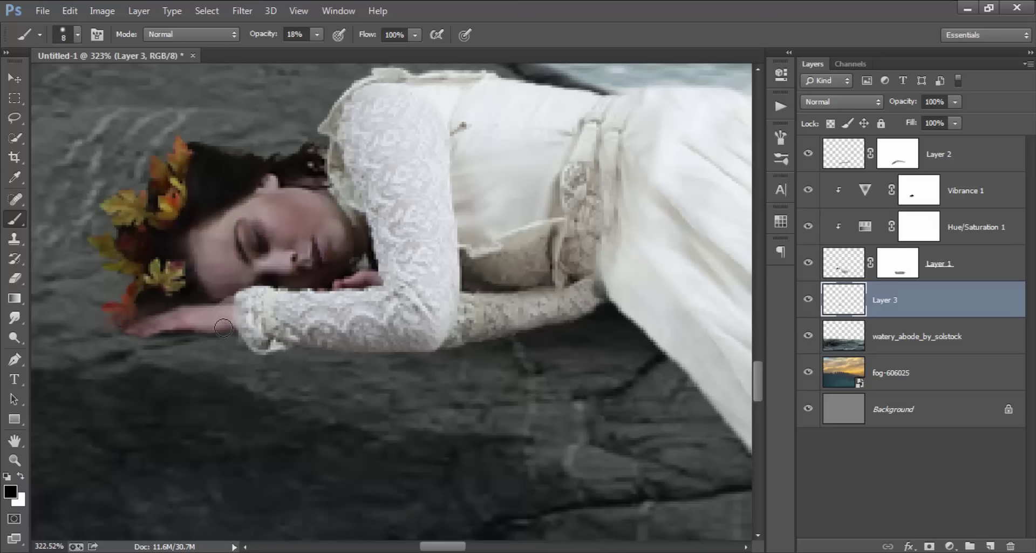
drag(293, 344, 367, 347)
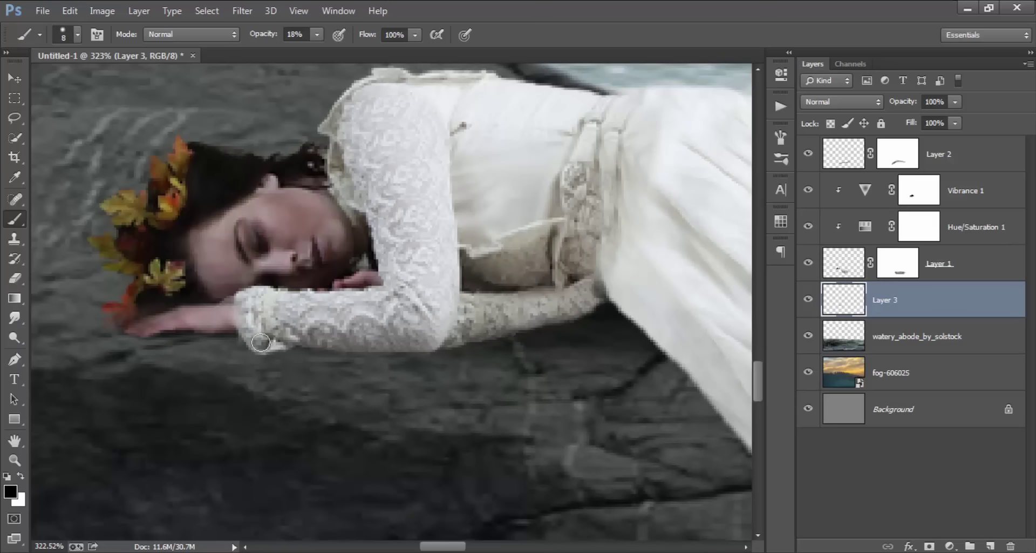
Step: Enlarge the soft brush to 23 px and wider for shading under the dress
scroll(469, 337, down, 5)
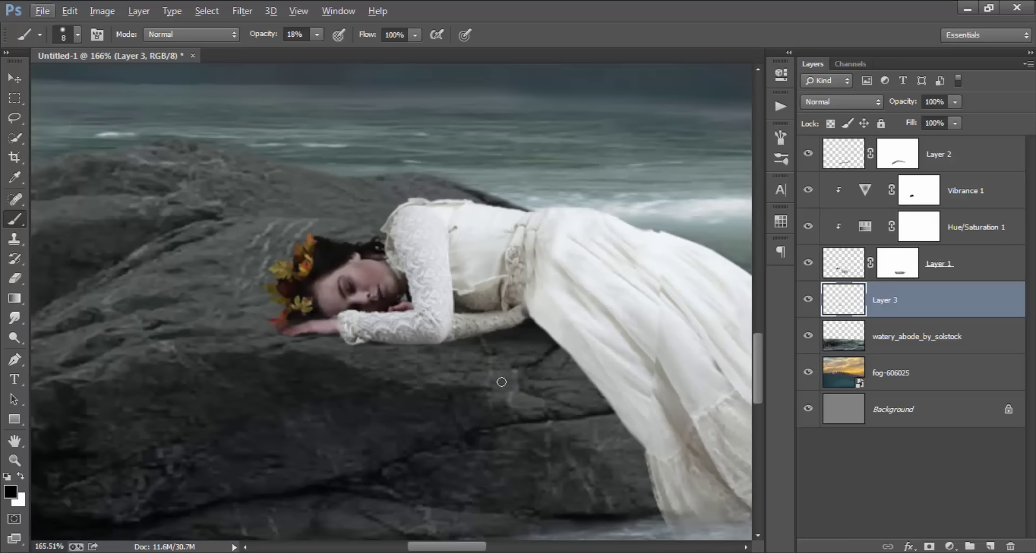
scroll(408, 374, right, 2)
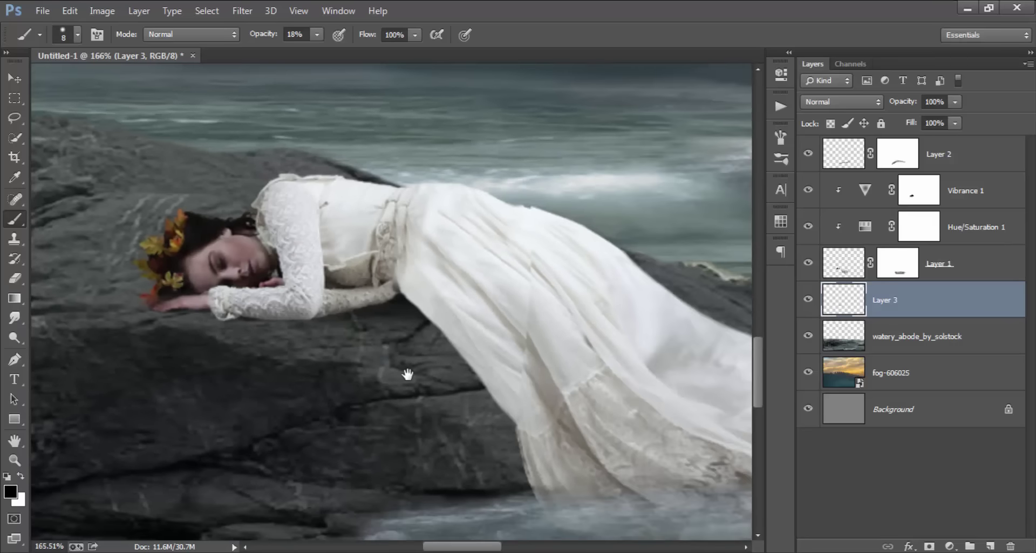
alt+right_click(415, 315)
right_click(380, 148)
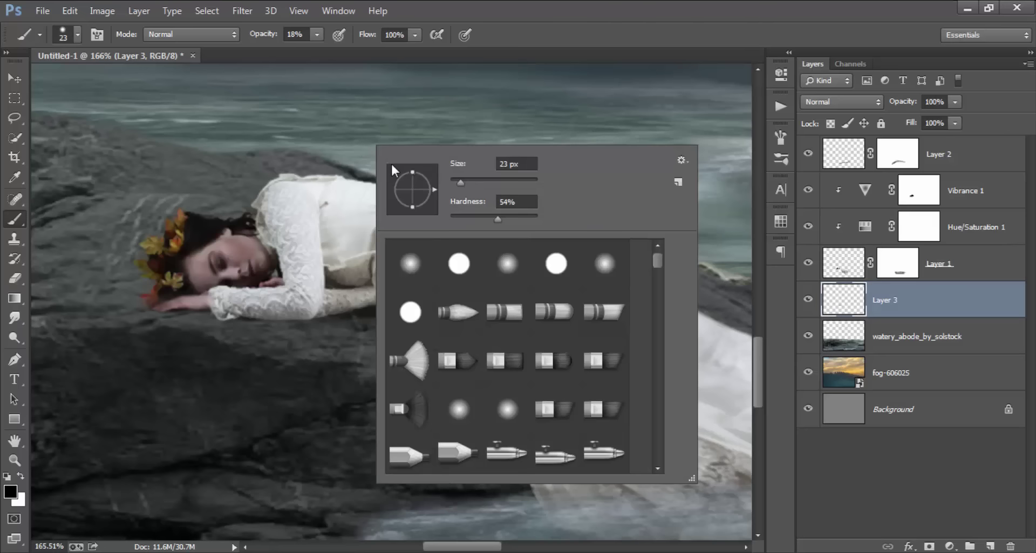
alt+right_click(328, 231)
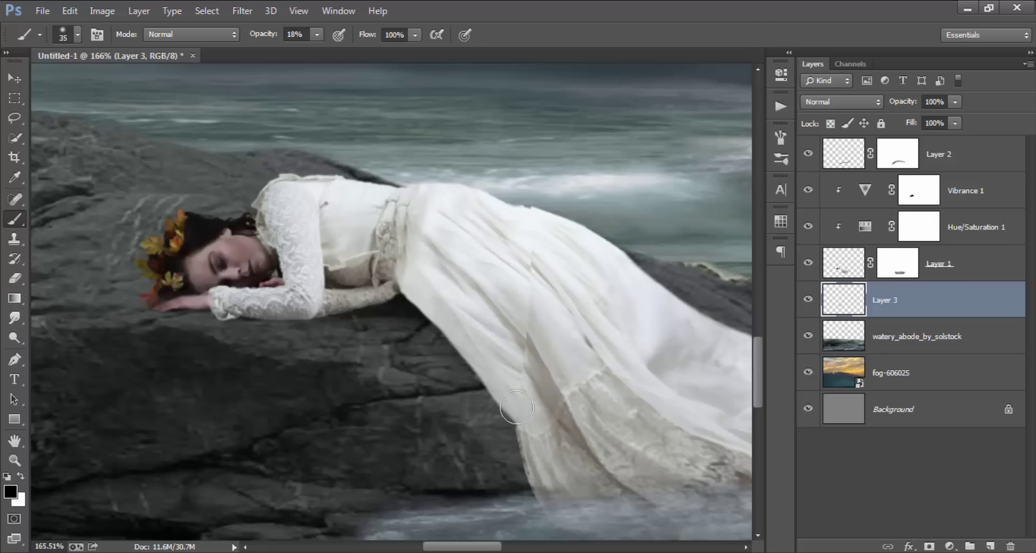
alt+scroll(503, 338, down, 3)
alt+scroll(503, 338, down, 2)
alt+scroll(510, 371, down, 1)
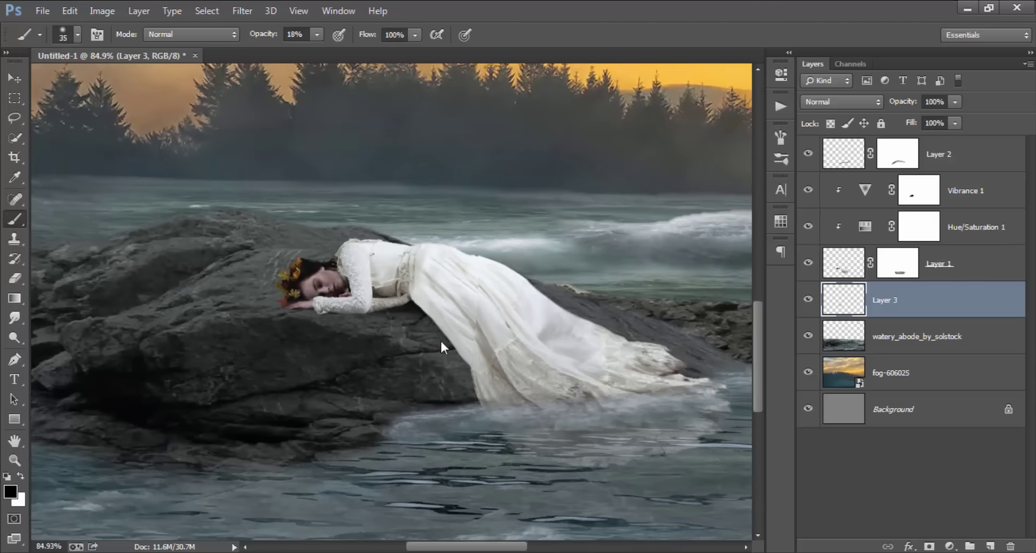
alt+right_click(441, 339)
scroll(620, 362, right, 2)
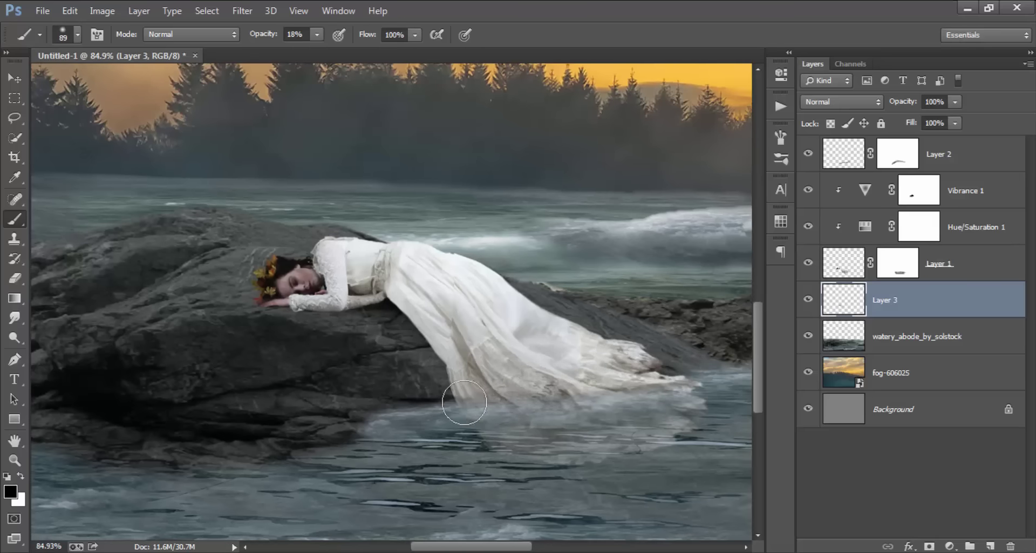
alt+scroll(420, 379, down, 1)
alt+scroll(419, 379, down, 1)
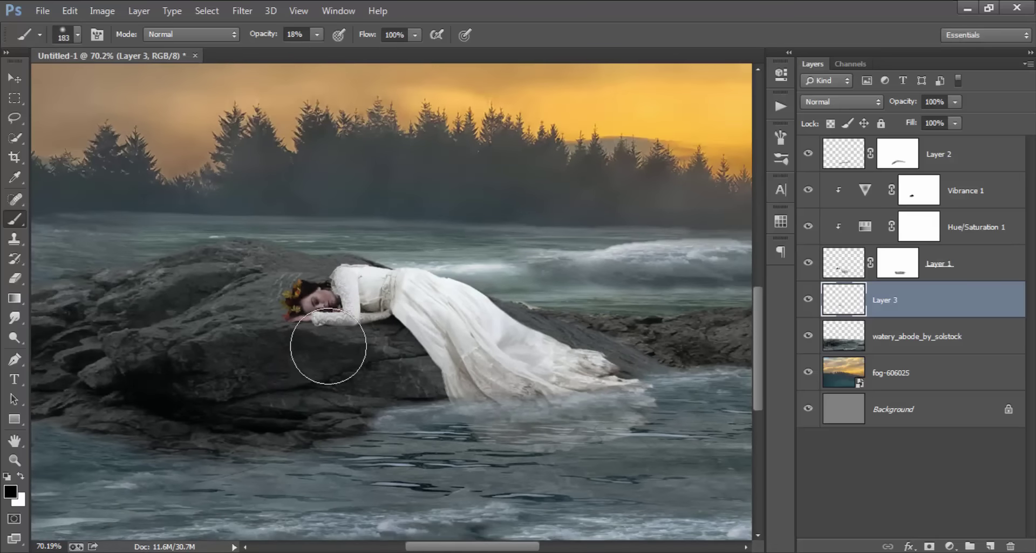
Step: Add Layer 4 above Layer 3 and lower the brush flow to 38%
click(991, 544)
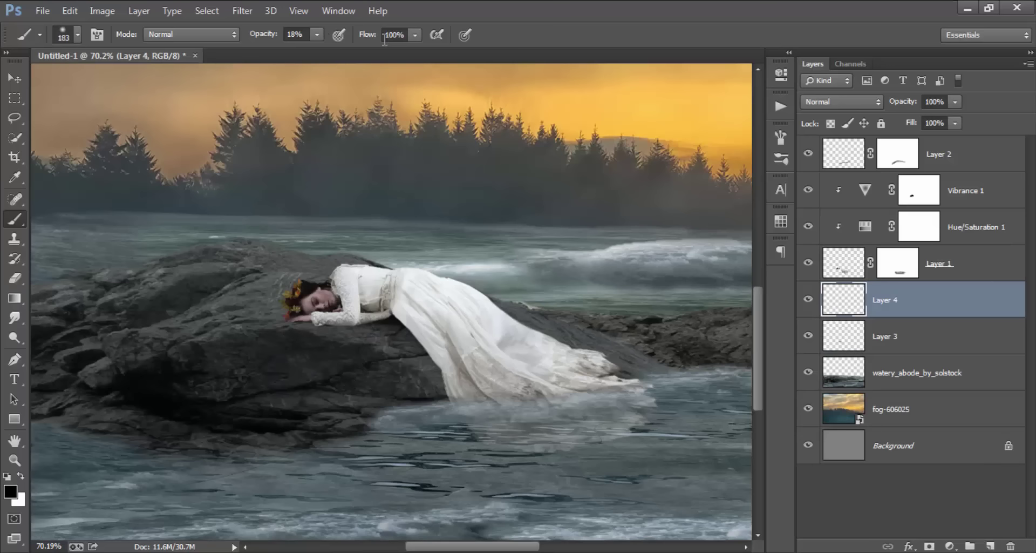
click(415, 36)
drag(416, 52, 371, 51)
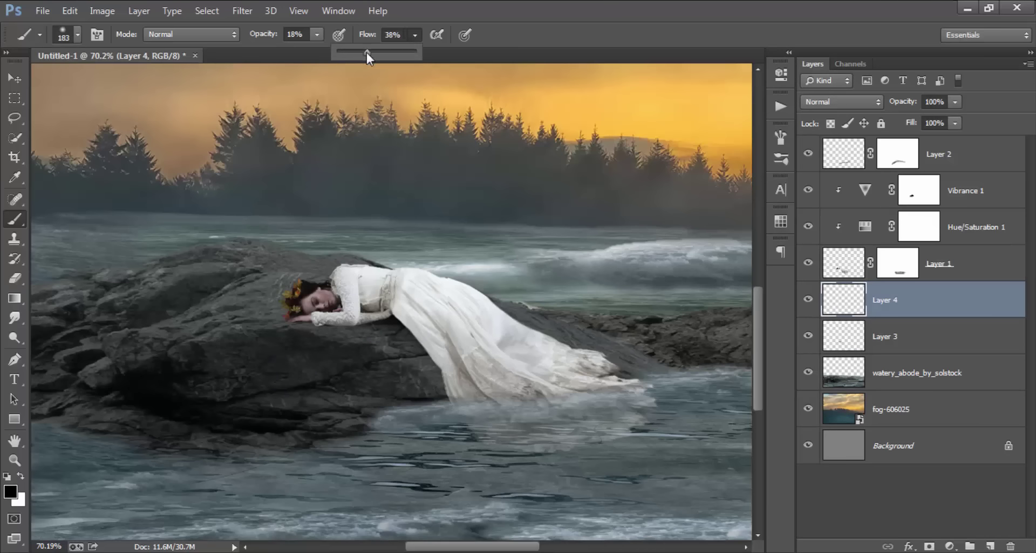
click(338, 277)
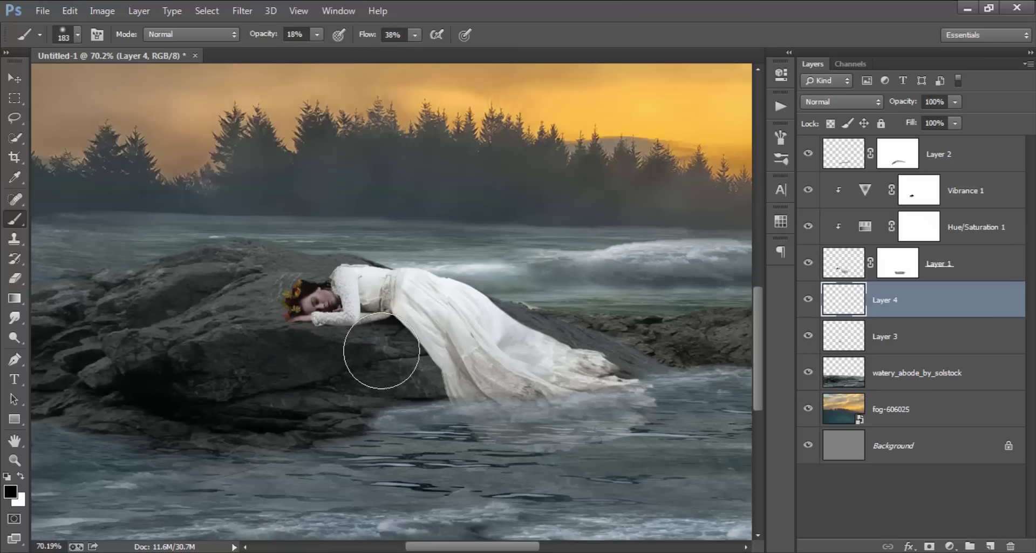
Step: Darken the rock beside the woman's arm, then switch to the Move tool and zoom out
drag(381, 350, 302, 302)
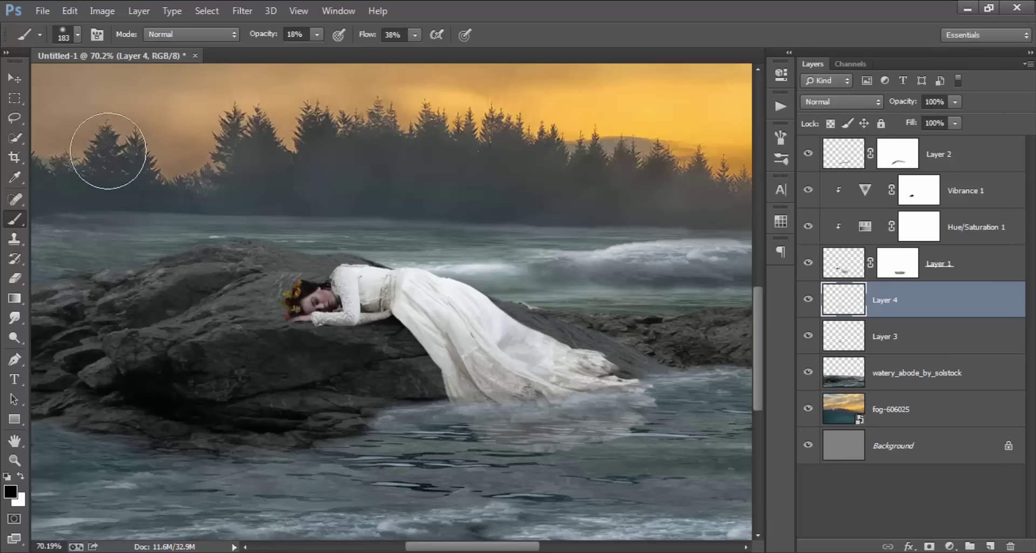
key(v)
scroll(507, 267, down, 2)
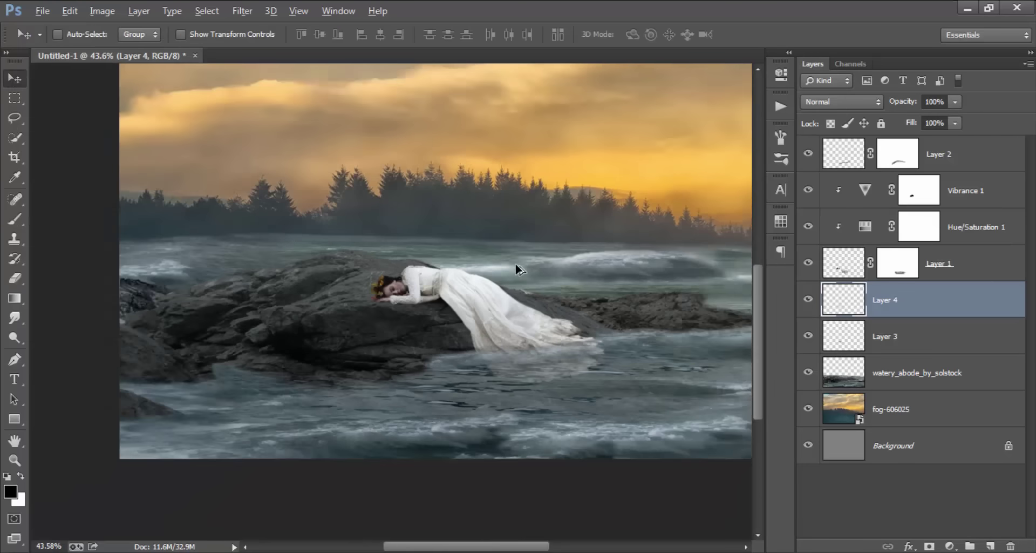
scroll(510, 262, down, 2)
scroll(513, 258, down, 1)
scroll(514, 256, down, 1)
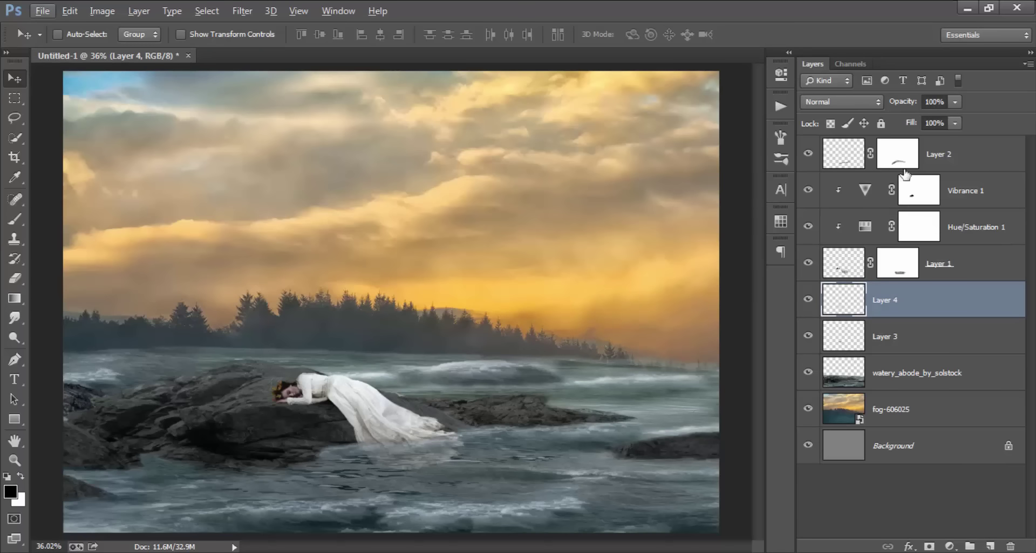
Step: Add Brightness/Contrast 1 above Vibrance 1 with Brightness -12 and Contrast -12
click(971, 196)
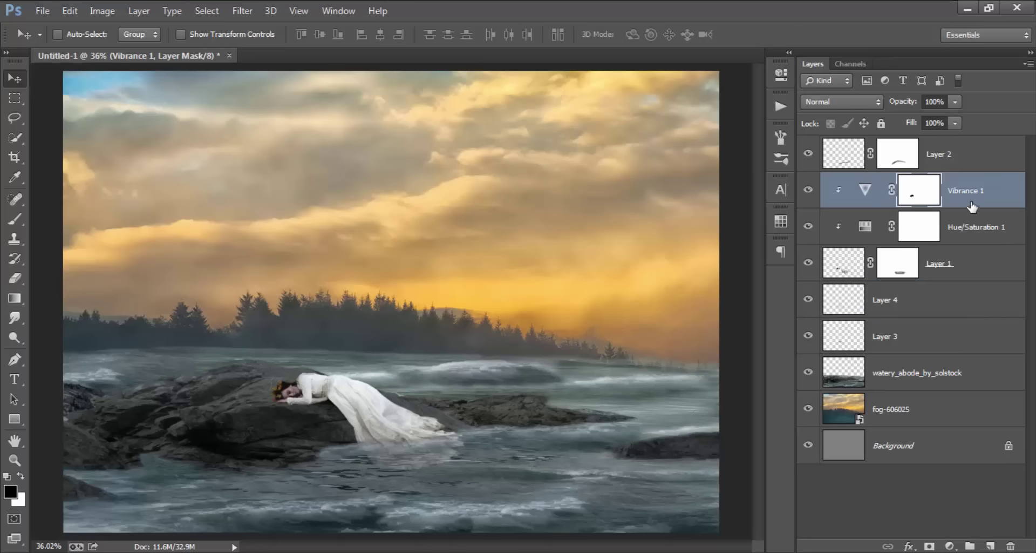
click(953, 537)
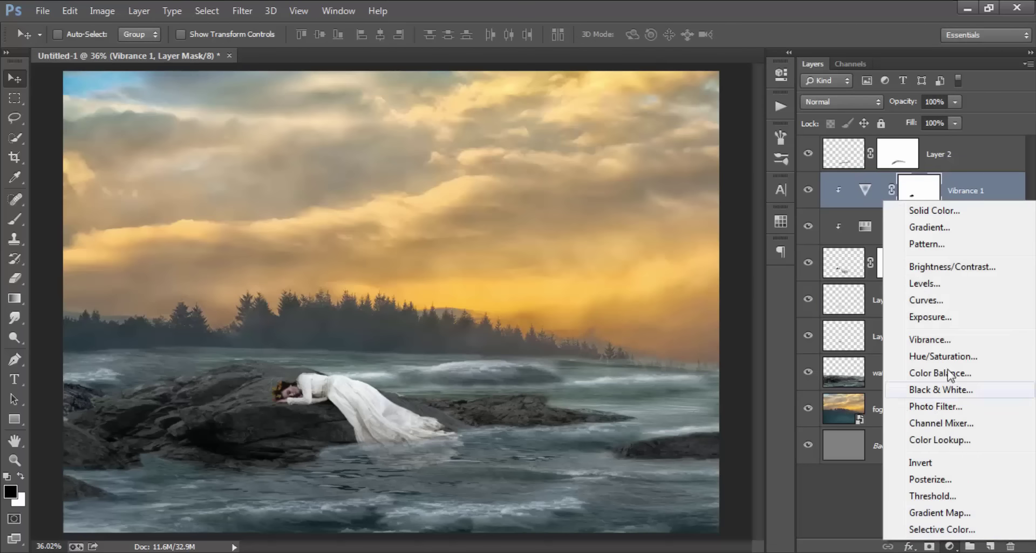
click(958, 271)
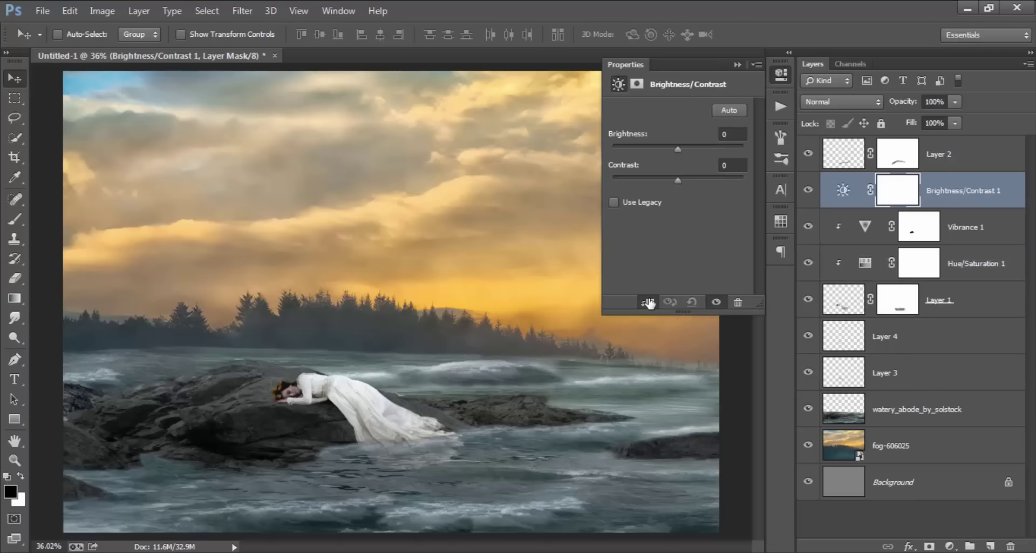
drag(677, 179, 651, 180)
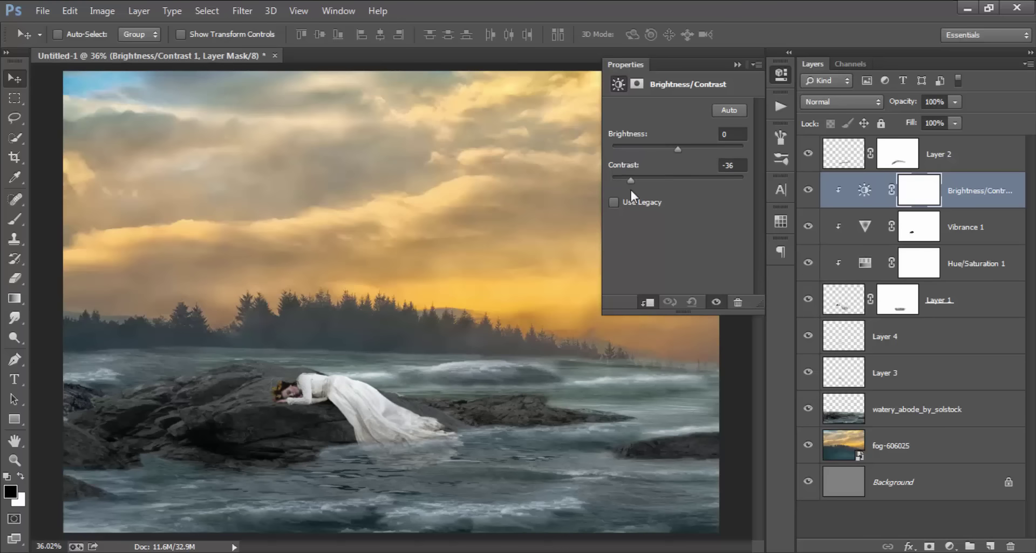
mouse_move(651, 180)
mouse_down()
mouse_move(668, 180)
mouse_move(656, 193)
mouse_up()
drag(686, 146, 673, 150)
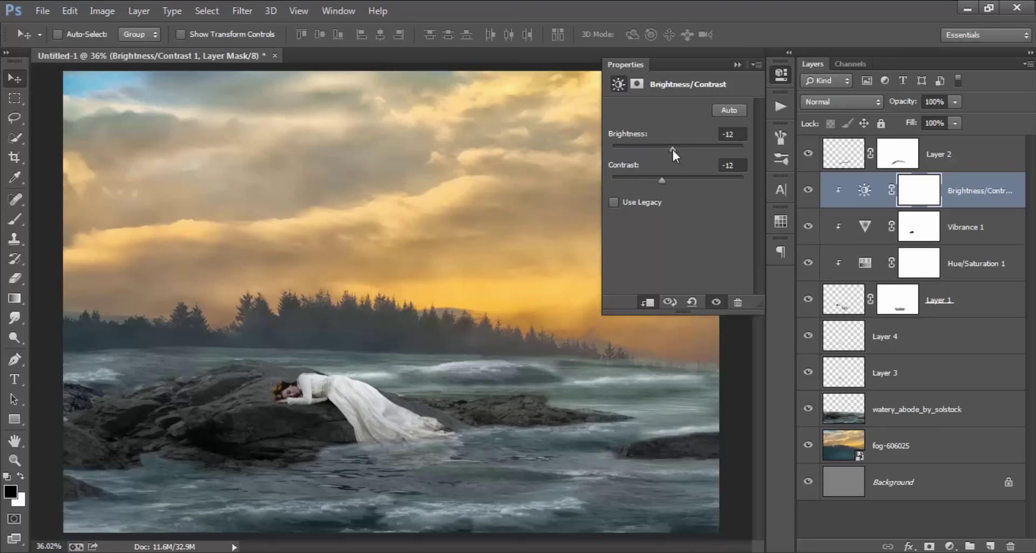
click(778, 78)
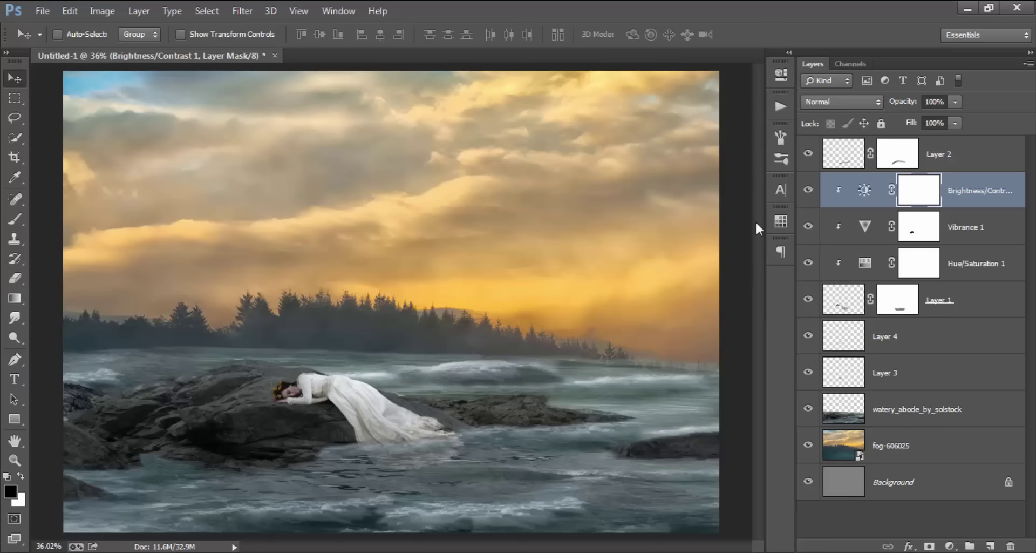
click(949, 545)
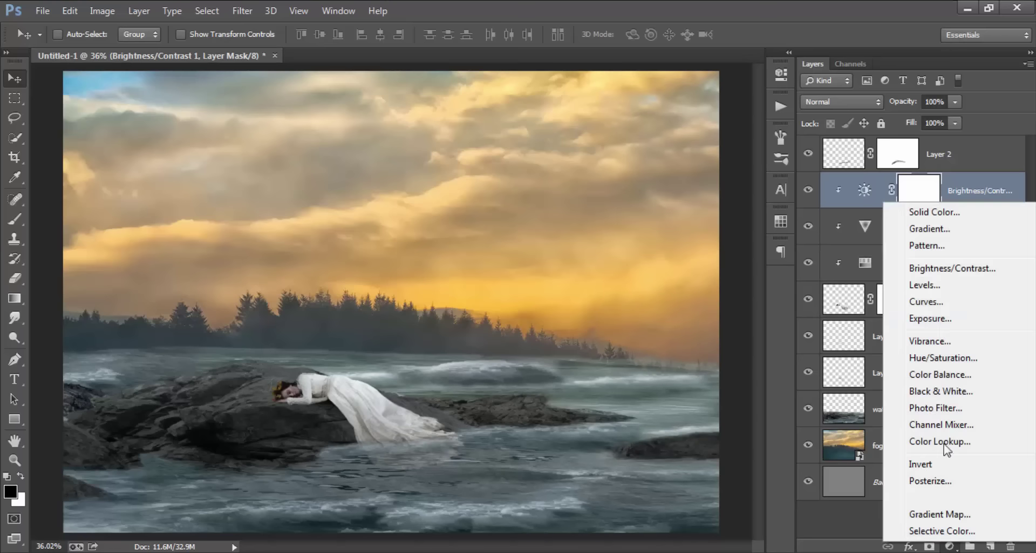
Step: Add a Curves 1 layer clipped to the woman, bowing the curve upward to brighten
click(943, 306)
click(656, 301)
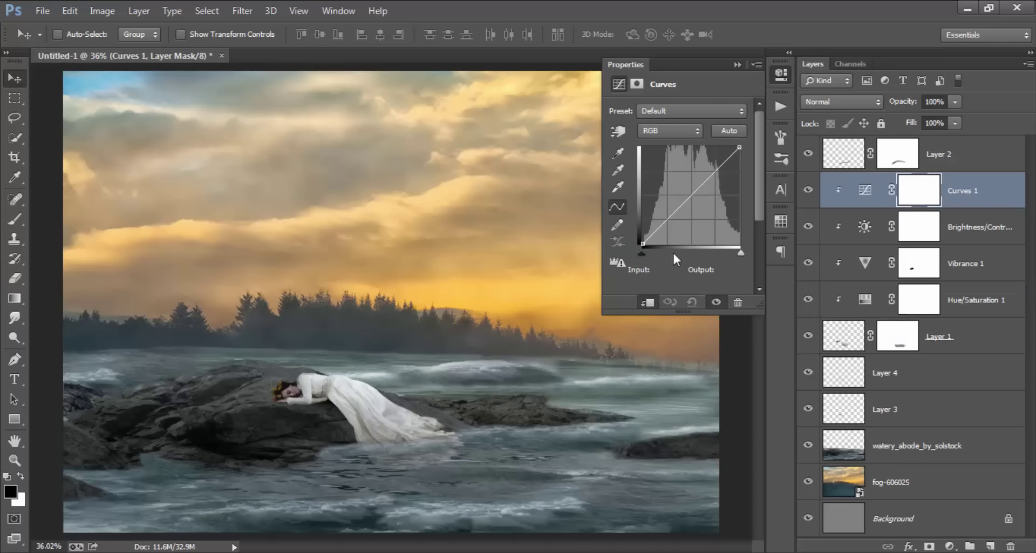
drag(693, 195, 682, 189)
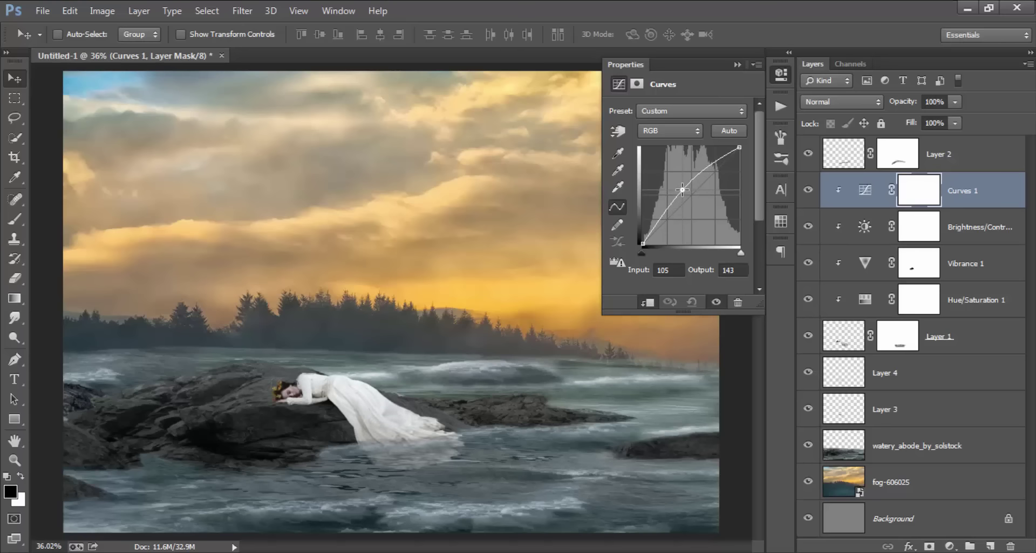
click(781, 74)
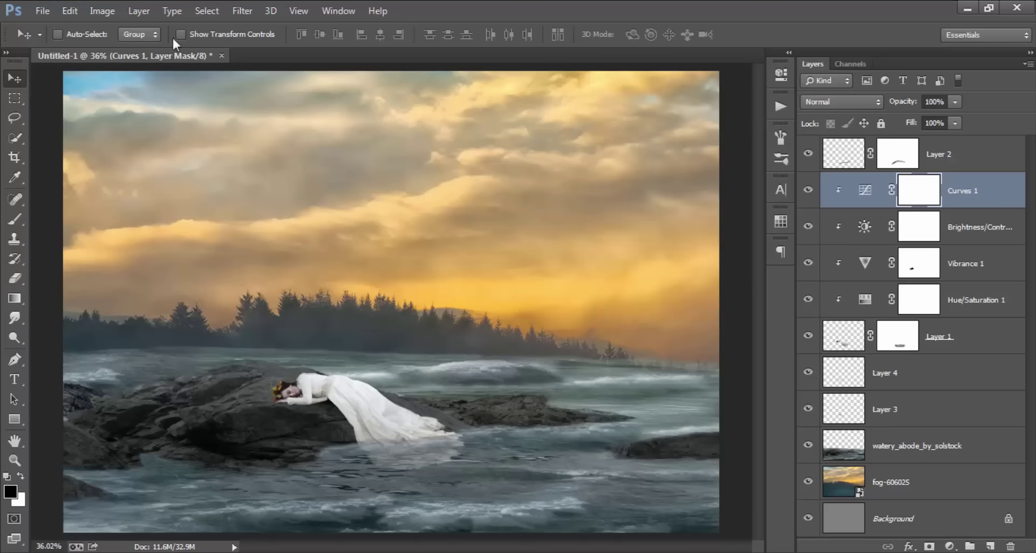
Step: Invert the Curves mask and paint white over the woman's head
click(111, 9)
mouse_move(125, 49)
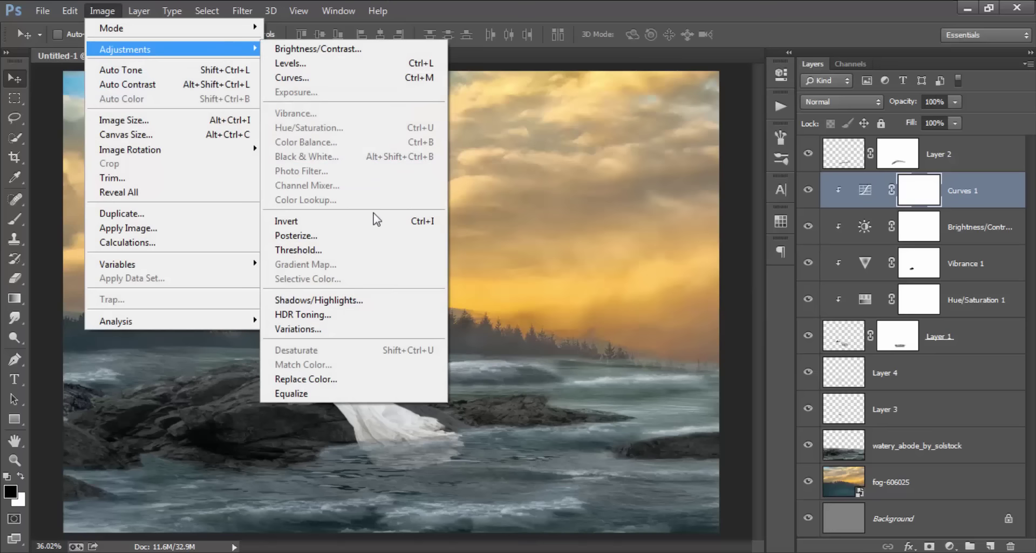
click(378, 224)
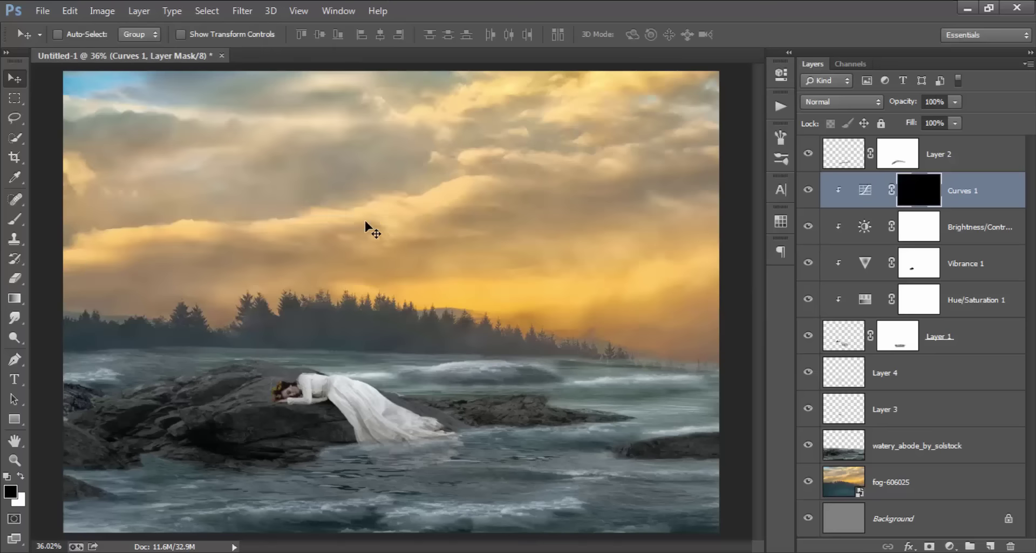
click(21, 477)
click(15, 219)
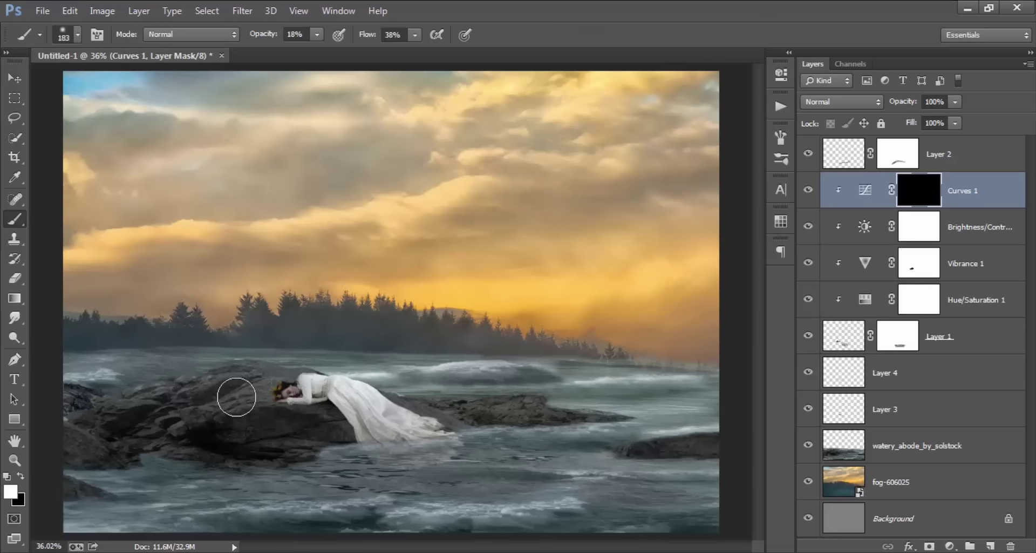
scroll(297, 398, up, 2)
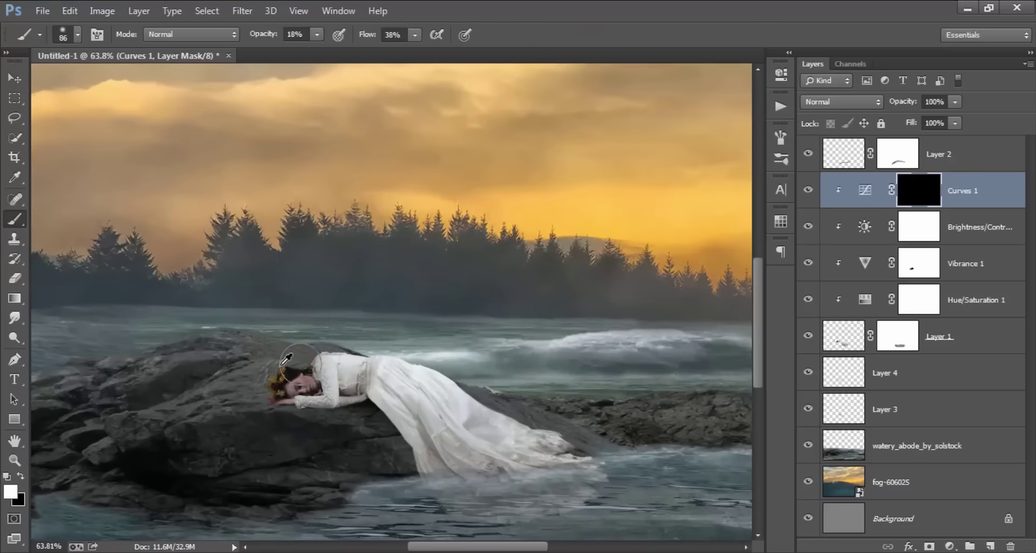
scroll(279, 379, up, 2)
drag(279, 378, 302, 390)
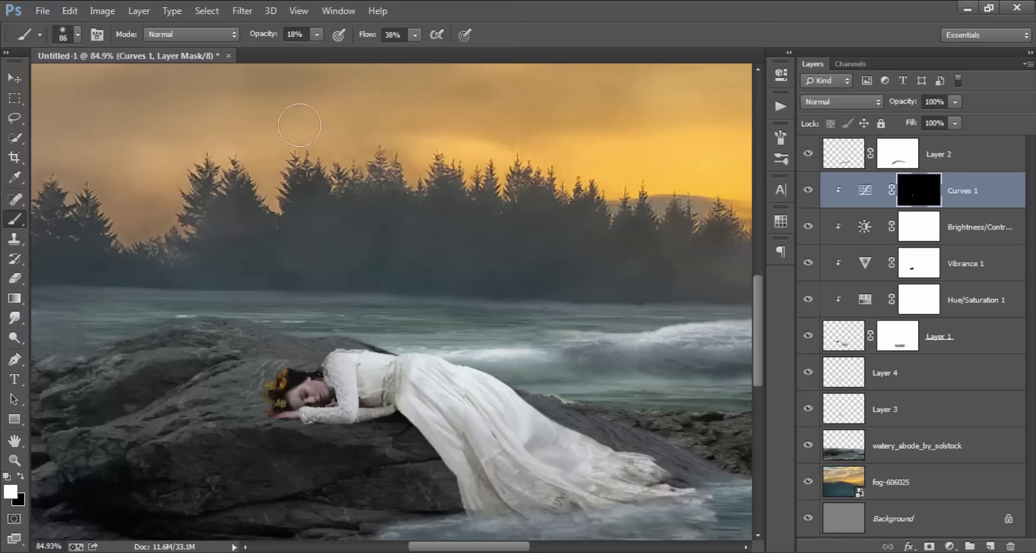
Step: With a 55 px brush at 100% opacity and flow, brighten the face and dress shoulder
click(316, 36)
click(415, 40)
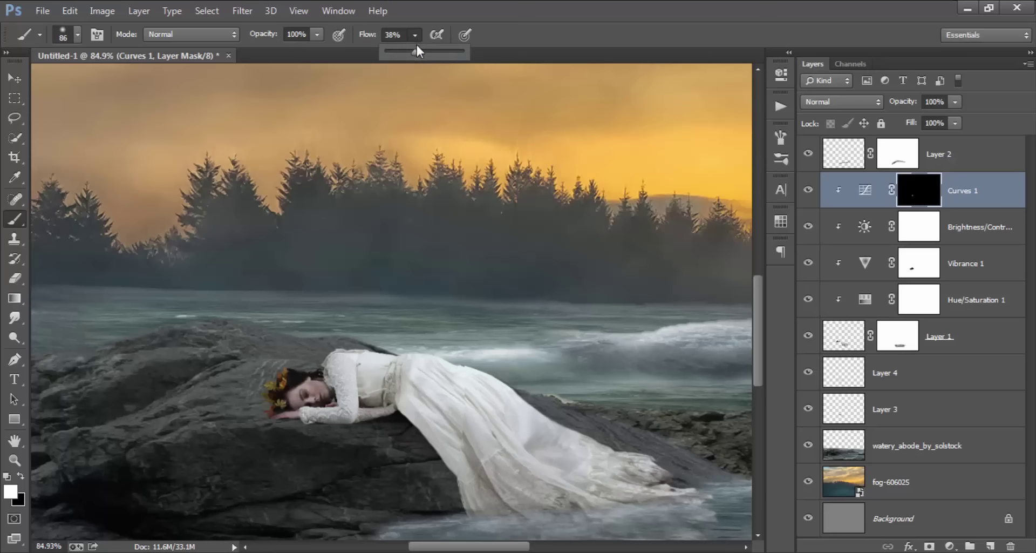
drag(419, 52, 467, 52)
drag(305, 387, 291, 388)
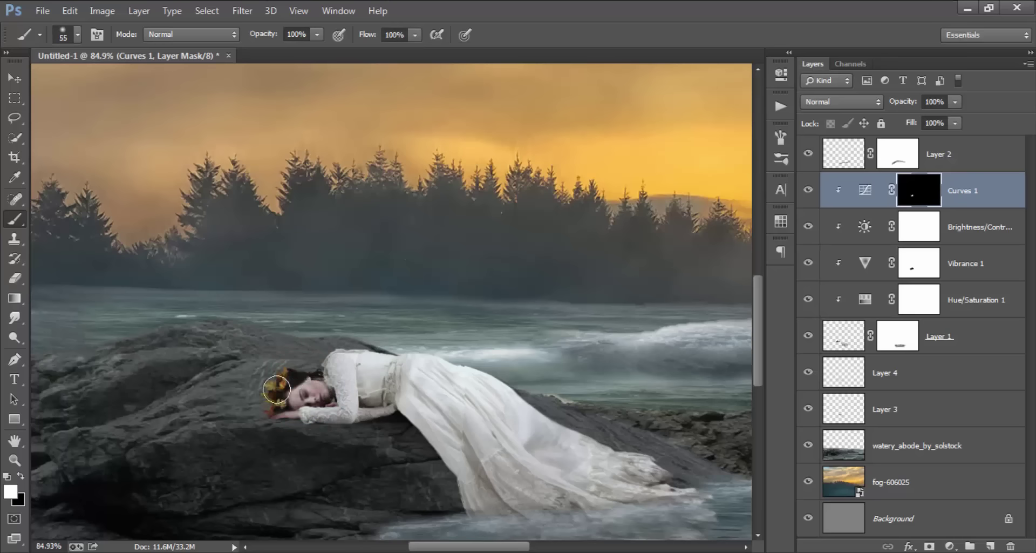
drag(282, 397, 308, 392)
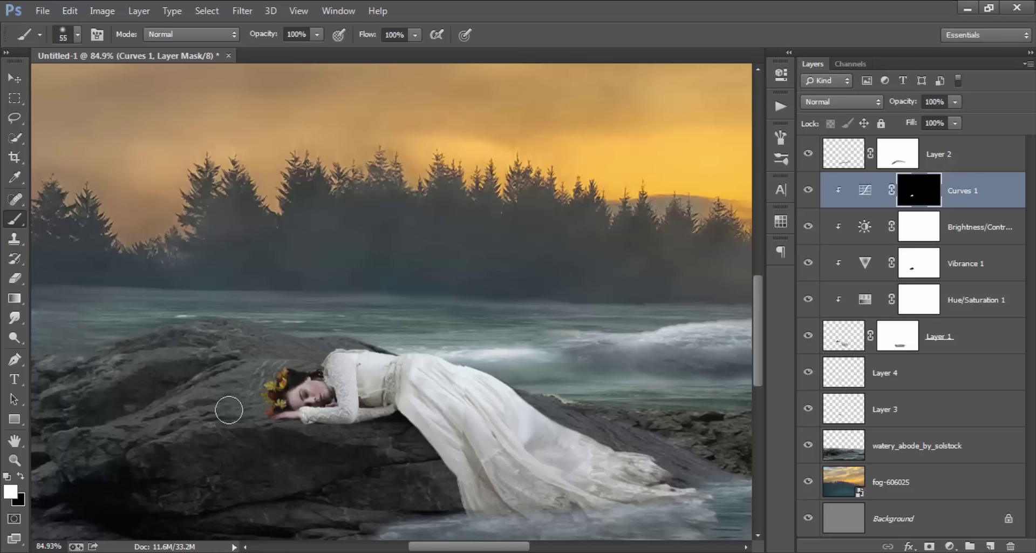
drag(337, 353, 521, 380)
scroll(596, 372, down, 3)
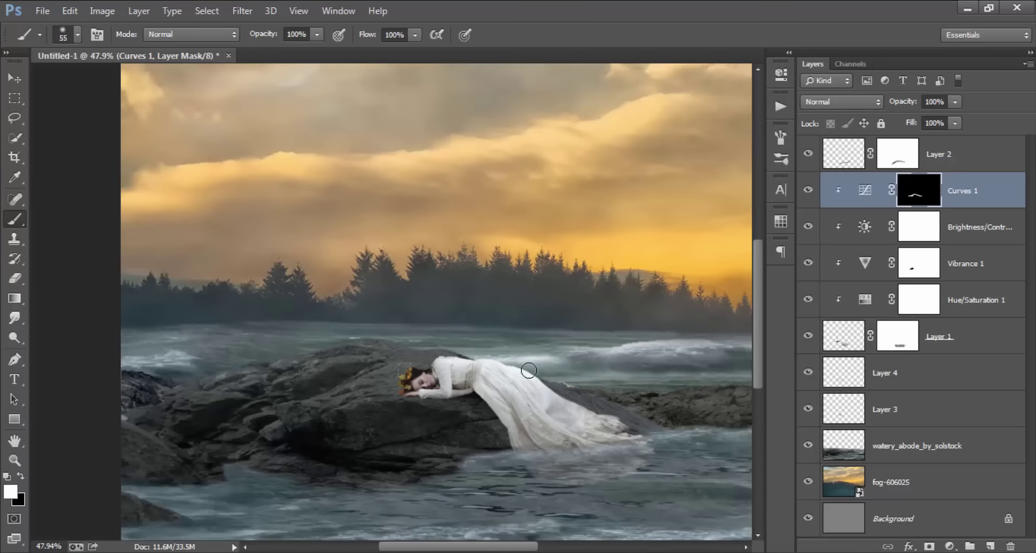
scroll(571, 400, down, 3)
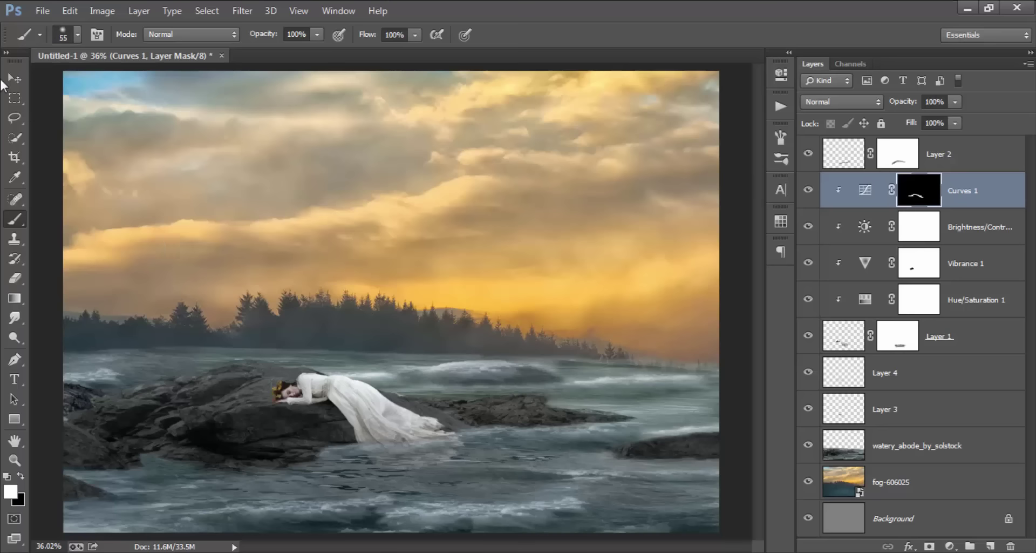
click(11, 80)
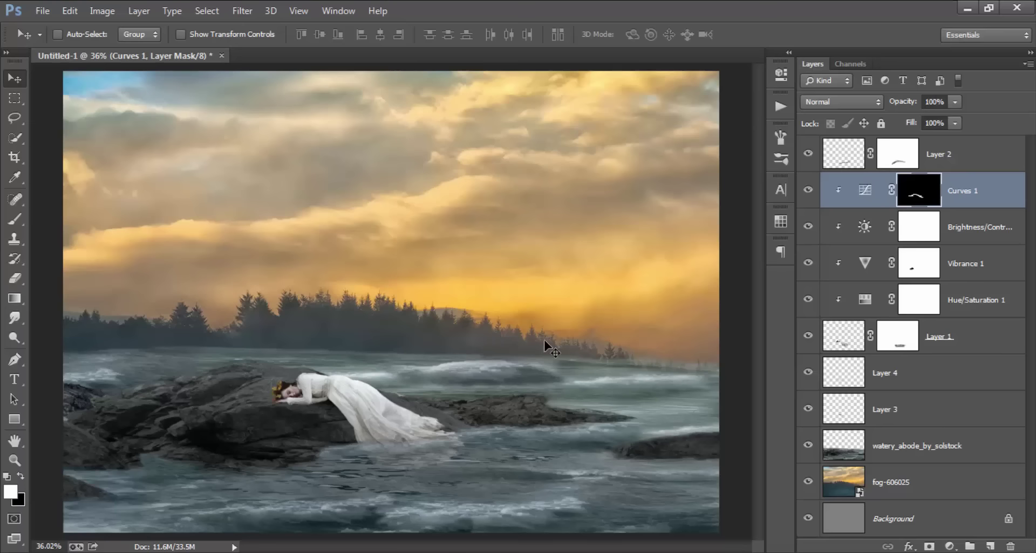
Step: Shrink the placed basket above Layer 2 and move it down onto the lower rock
click(948, 170)
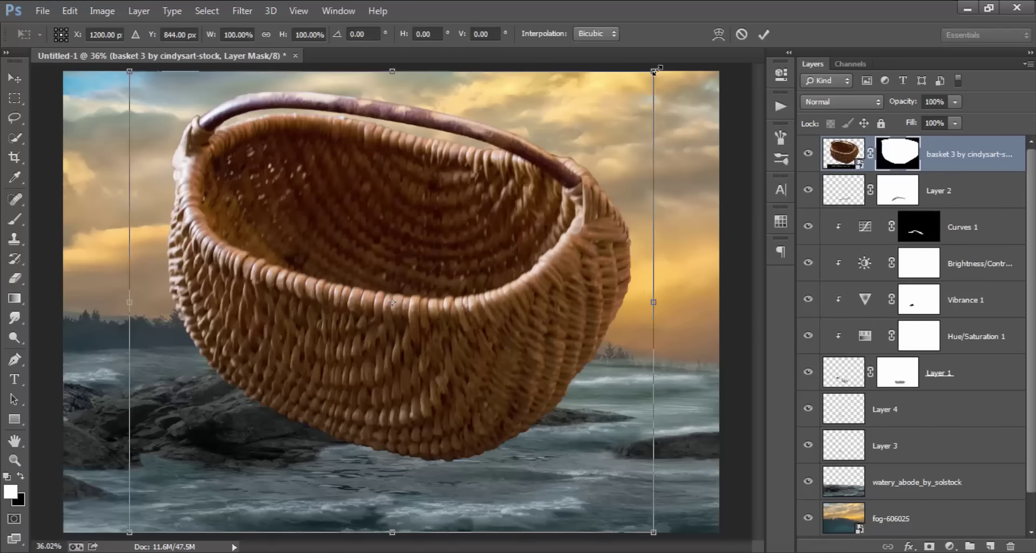
drag(632, 92, 470, 337)
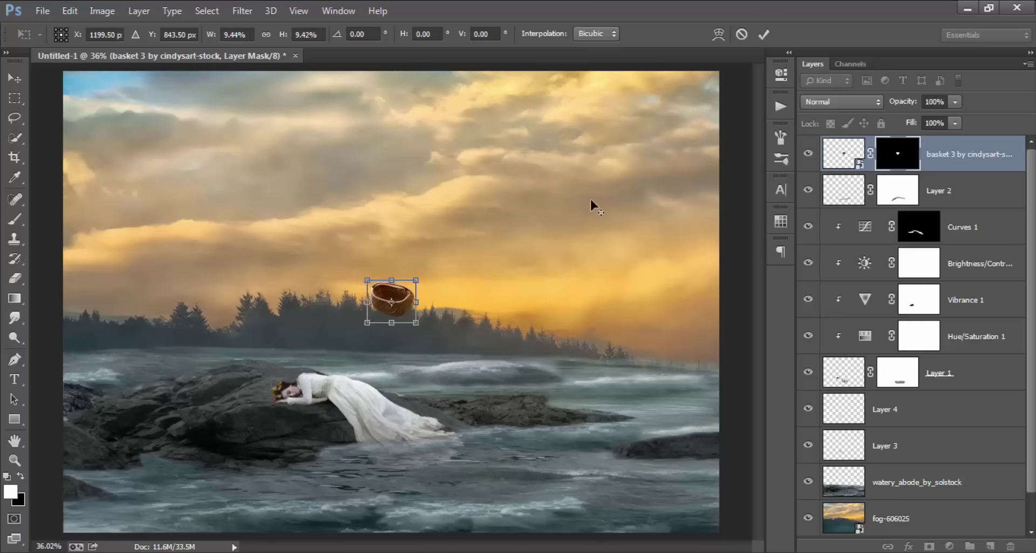
click(769, 39)
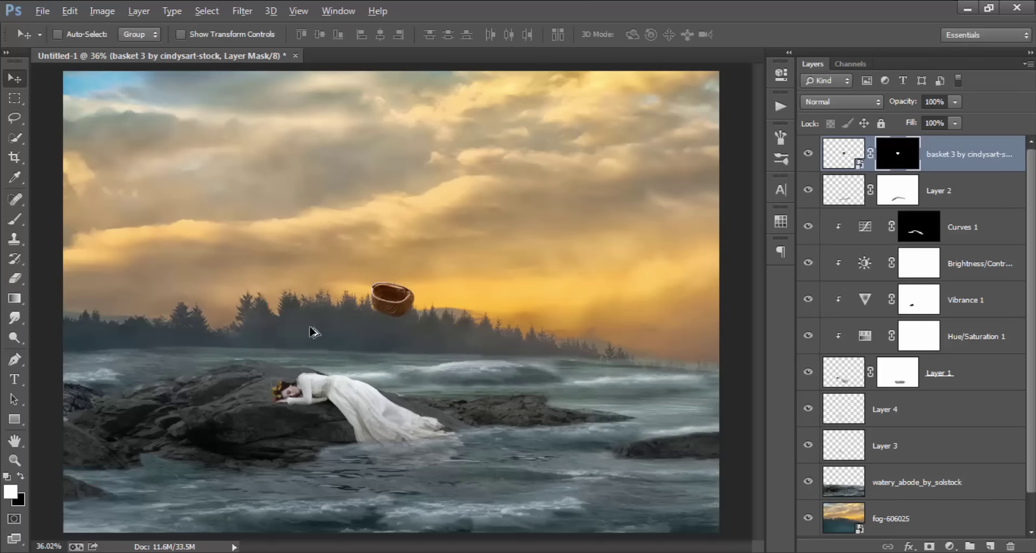
scroll(302, 341, up, 2)
scroll(303, 340, up, 2)
scroll(303, 340, up, 2)
drag(509, 221, 231, 335)
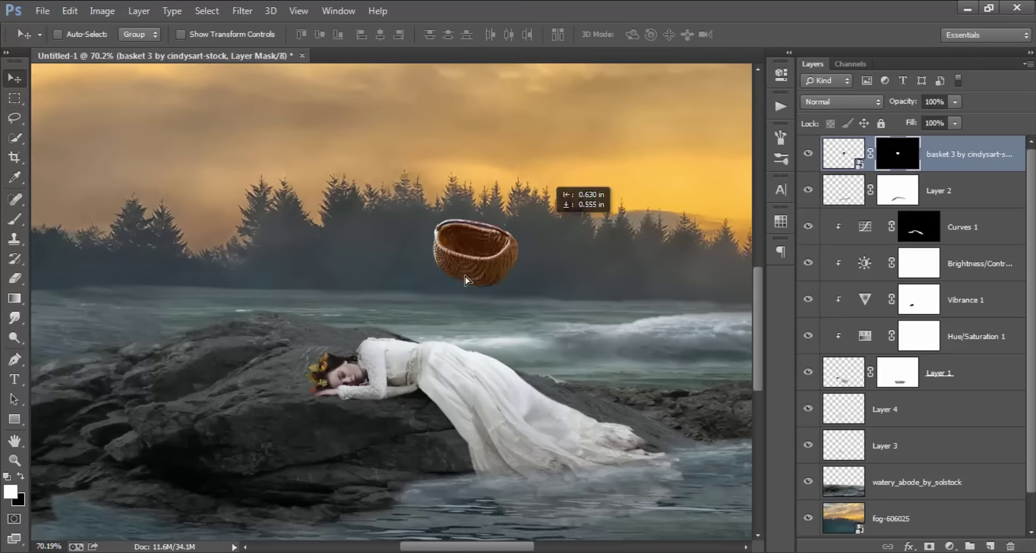
scroll(231, 334, up, 3)
scroll(470, 222, down, 2)
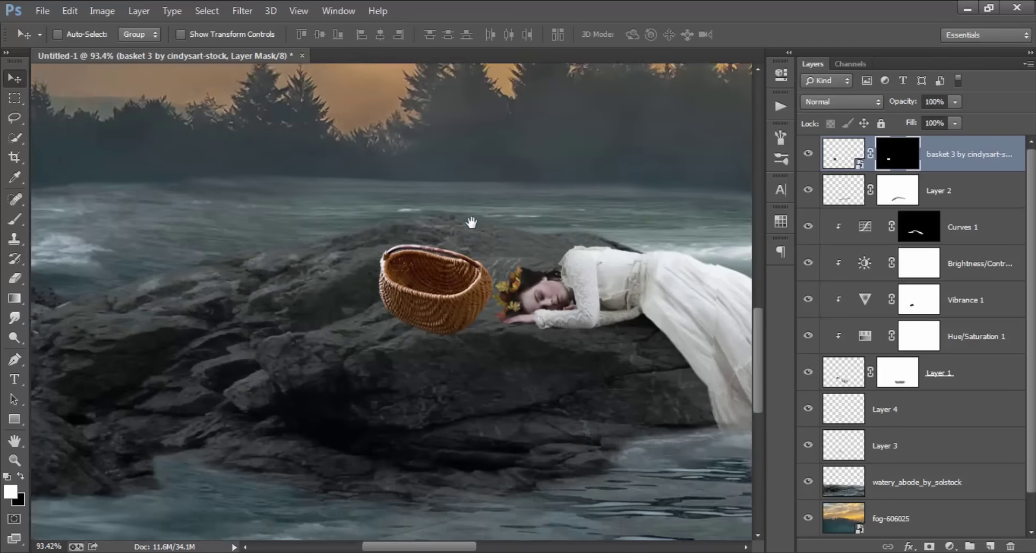
scroll(470, 221, down, 1)
scroll(412, 246, down, 1)
mouse_move(411, 245)
mouse_down()
mouse_move(421, 299)
mouse_move(296, 378)
mouse_up()
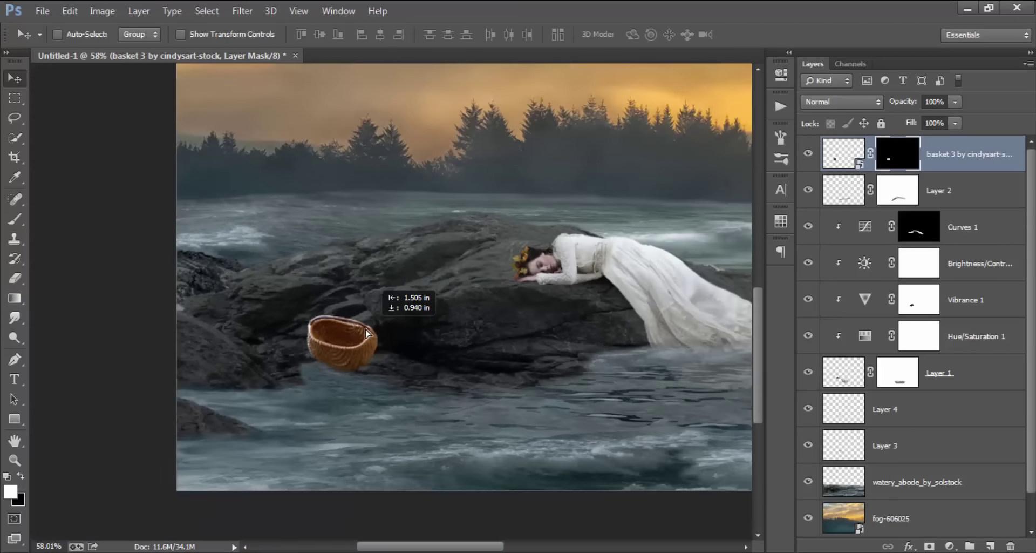
Step: Nudge the basket into position on the rock and scale it to about 92%
scroll(397, 357, up, 1)
scroll(397, 357, up, 1)
drag(340, 343, 332, 361)
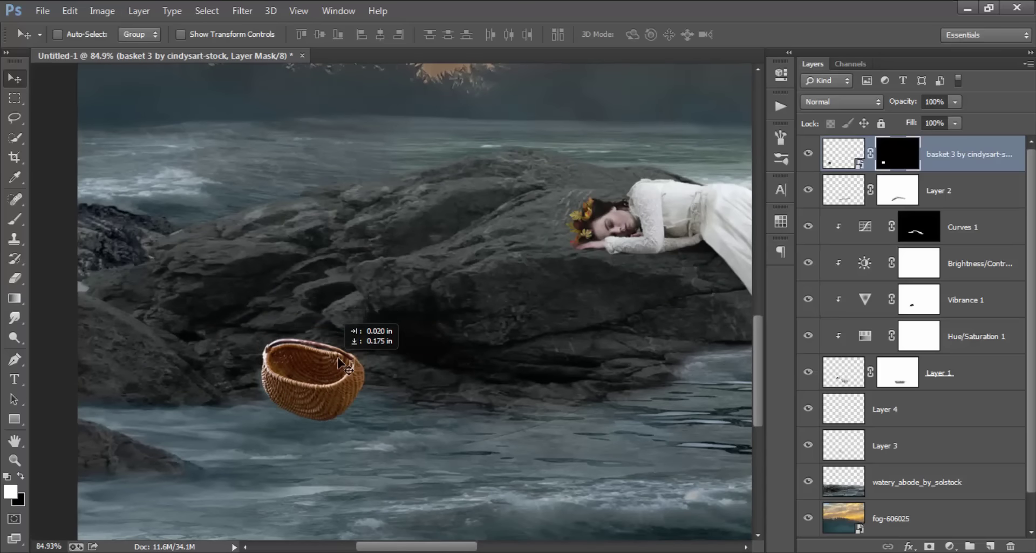
scroll(407, 344, right, 1)
mouse_move(335, 356)
mouse_down()
mouse_move(324, 346)
mouse_move(341, 344)
mouse_up()
scroll(330, 346, up, 1)
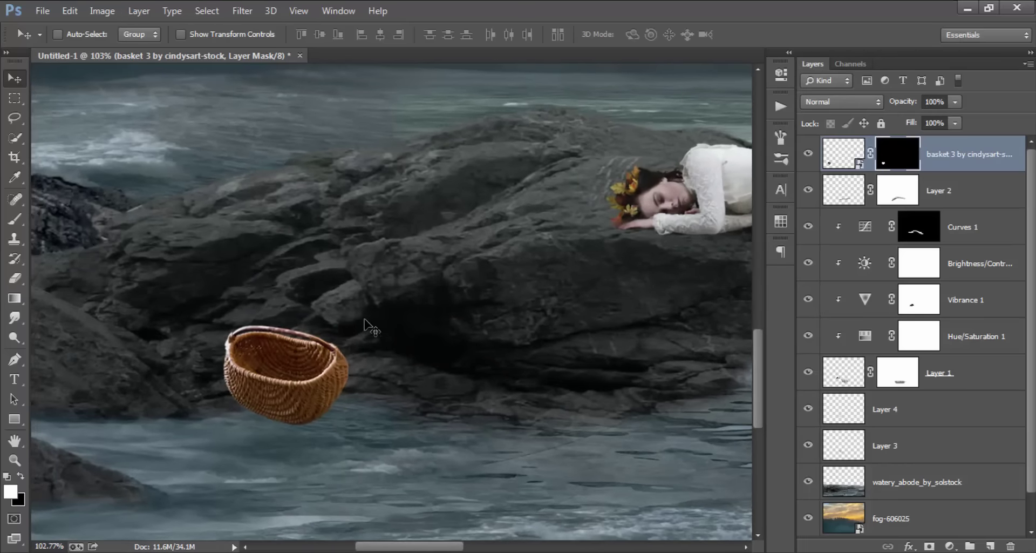
scroll(329, 305, down, 2)
scroll(295, 327, up, 1)
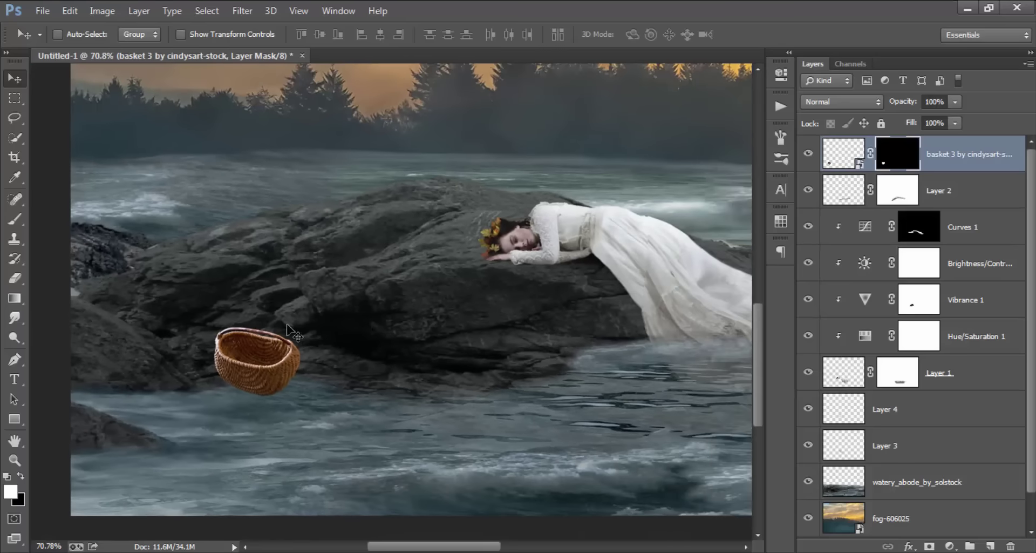
scroll(295, 327, up, 1)
key(ctrl+t)
drag(309, 324, 301, 331)
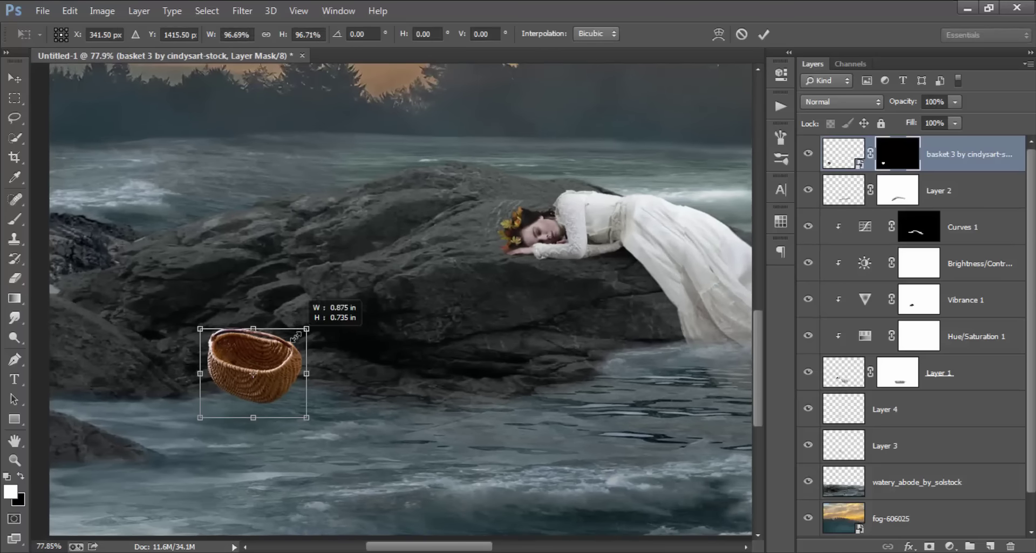
click(764, 34)
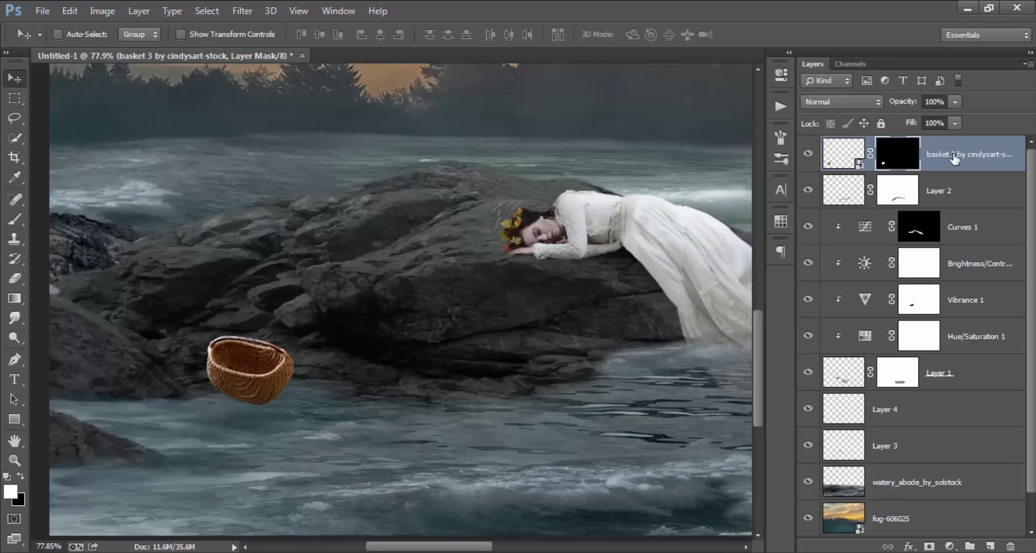
Step: Rasterize the basket layer and apply its mask permanently
right_click(912, 163)
click(723, 230)
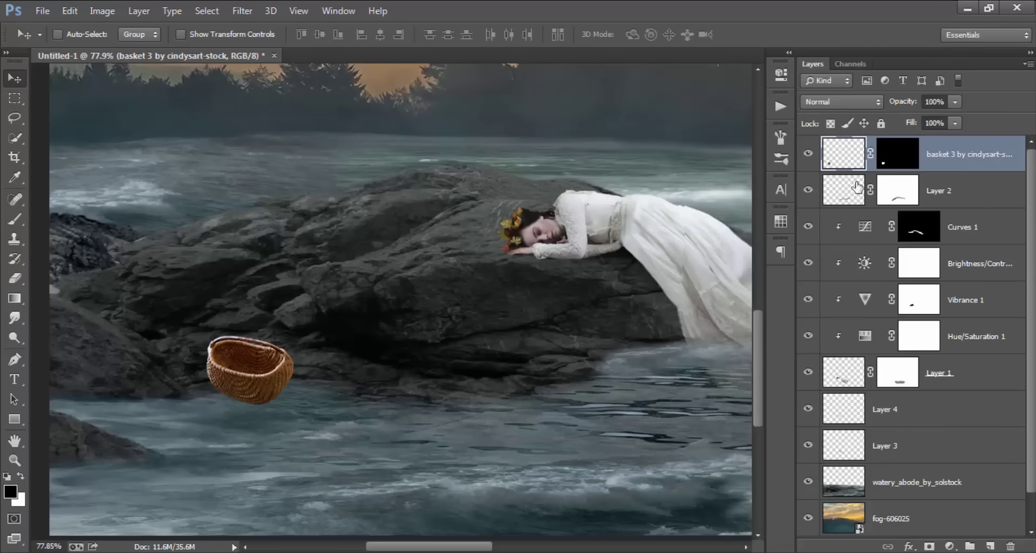
right_click(899, 157)
click(899, 205)
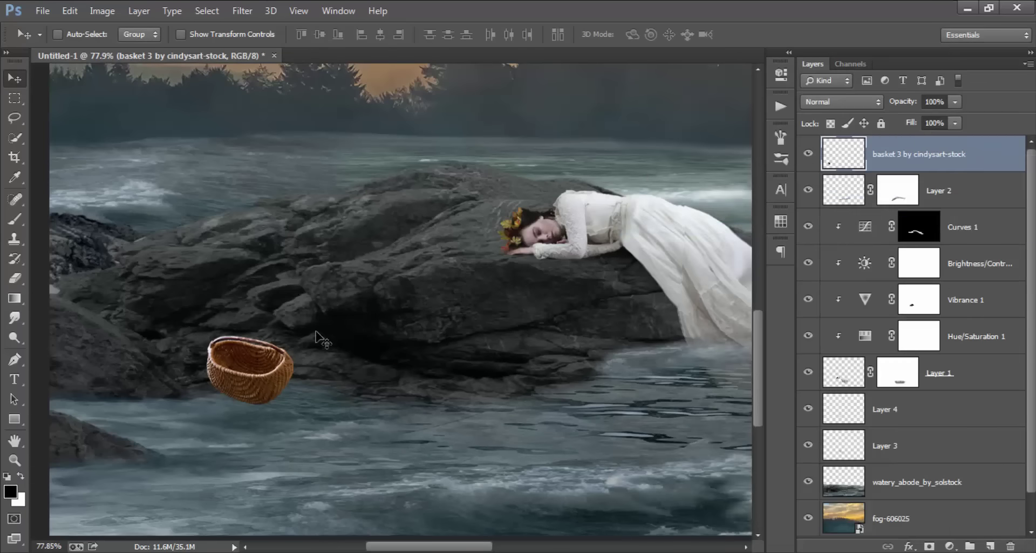
Step: Move the basket onto the water below the dress, squash its height to 84%, and stack it below Layer 1
mouse_move(272, 340)
mouse_down()
mouse_move(298, 349)
mouse_move(556, 321)
mouse_move(638, 339)
mouse_up()
scroll(378, 319, down, 1)
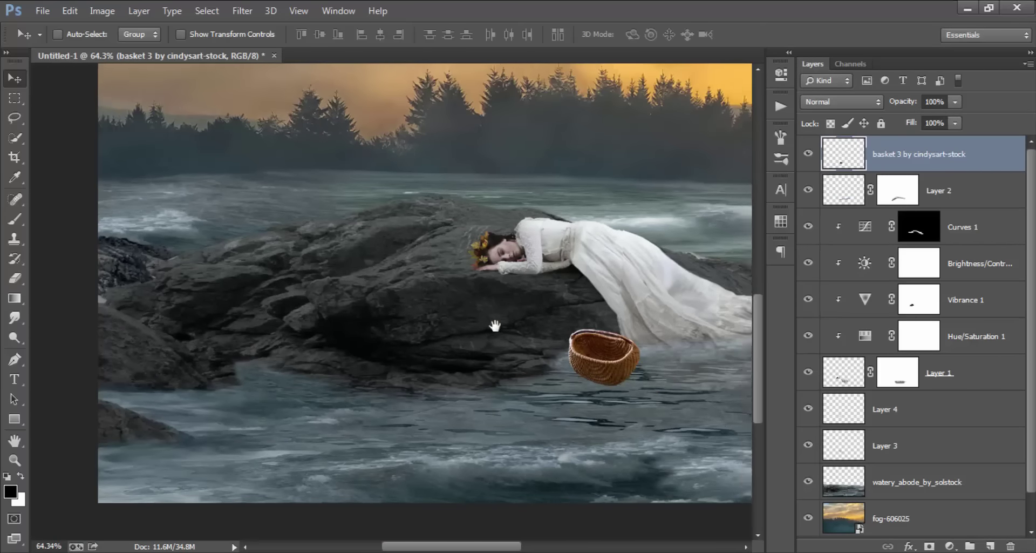
scroll(493, 324, up, 3)
drag(440, 356, 439, 357)
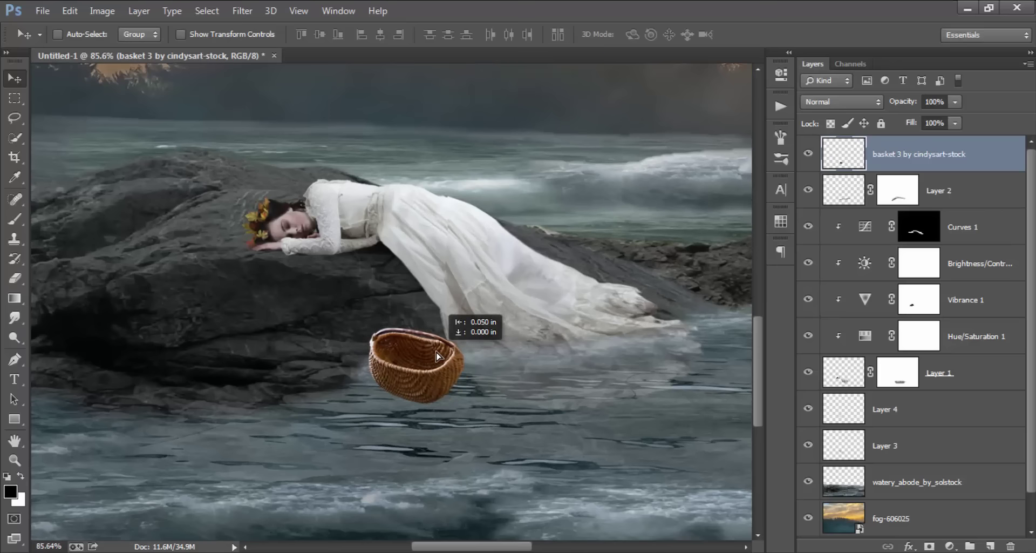
scroll(459, 365, up, 2)
key(ctrl+t)
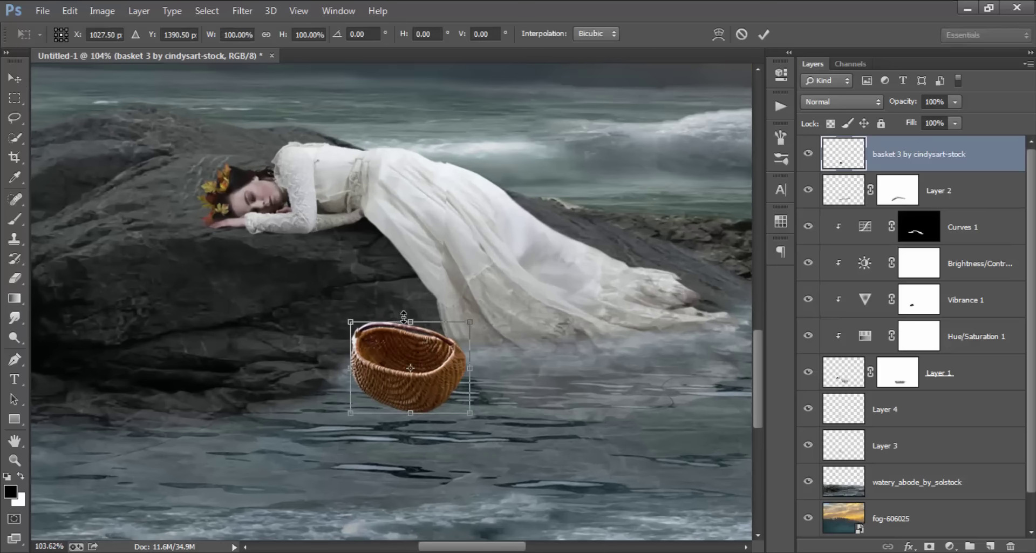
mouse_move(410, 323)
mouse_down()
mouse_move(426, 348)
mouse_move(436, 338)
mouse_up()
click(764, 35)
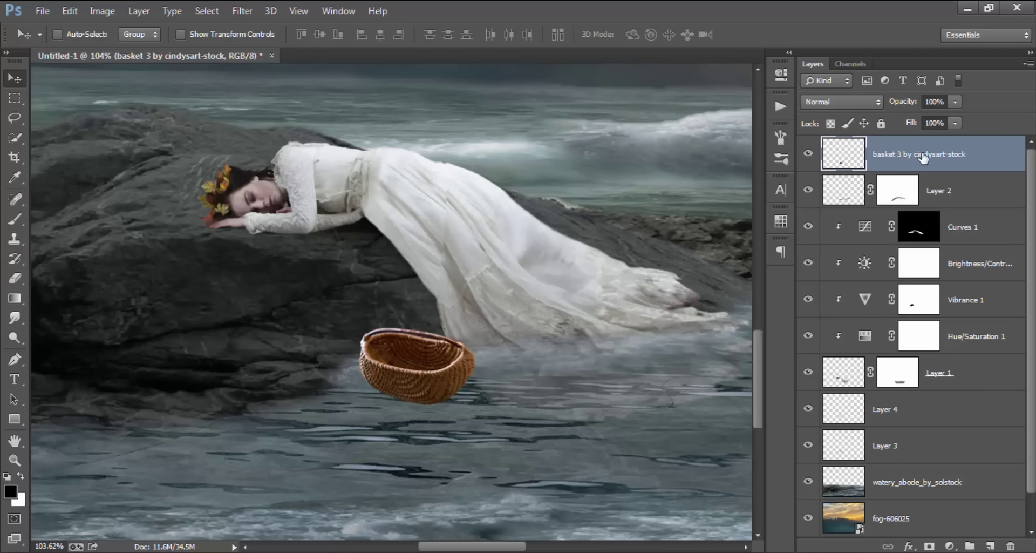
drag(924, 156, 933, 396)
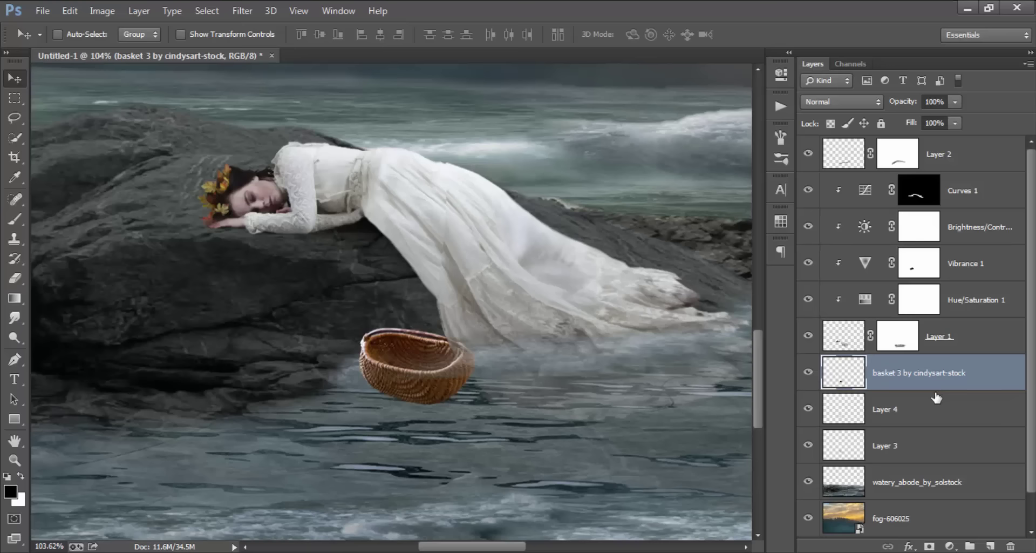
Step: Add a layer mask to the basket and paint black along its base to sink it
click(931, 546)
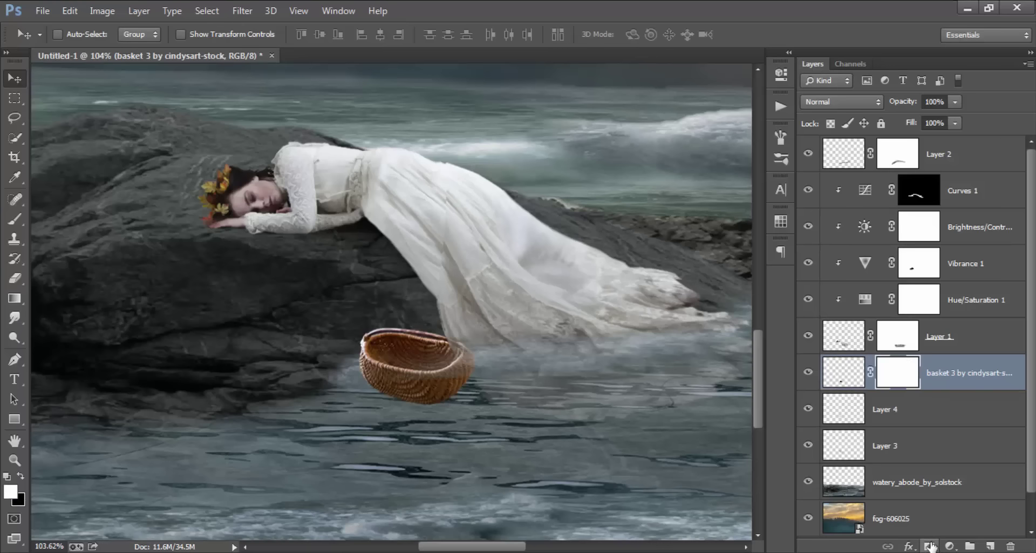
click(15, 218)
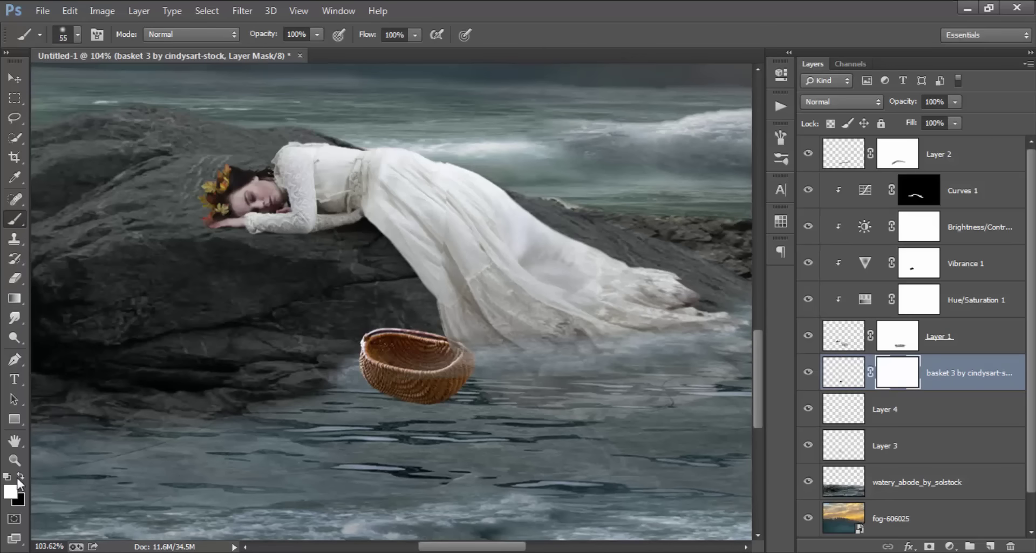
drag(494, 400, 358, 419)
scroll(359, 418, up, 1)
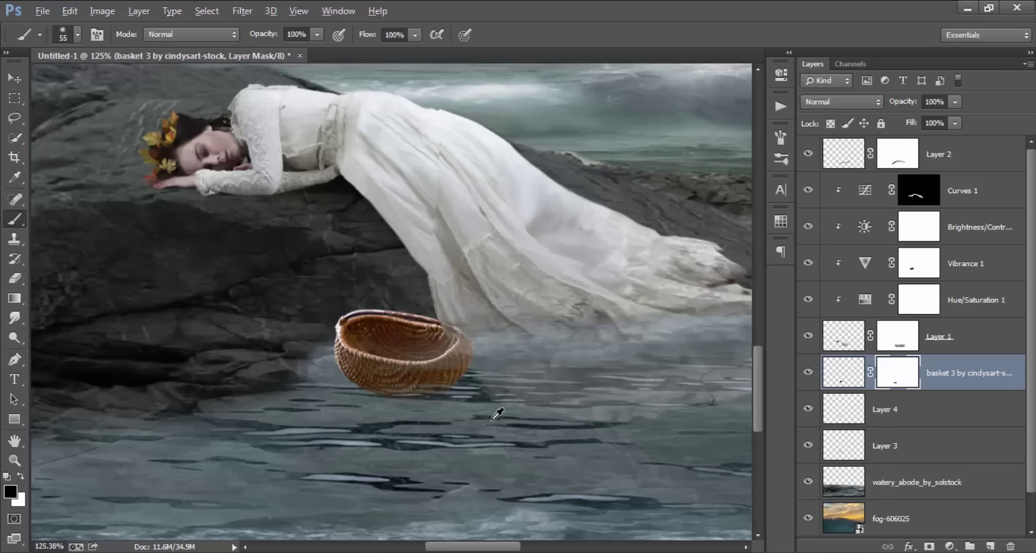
drag(480, 386, 305, 402)
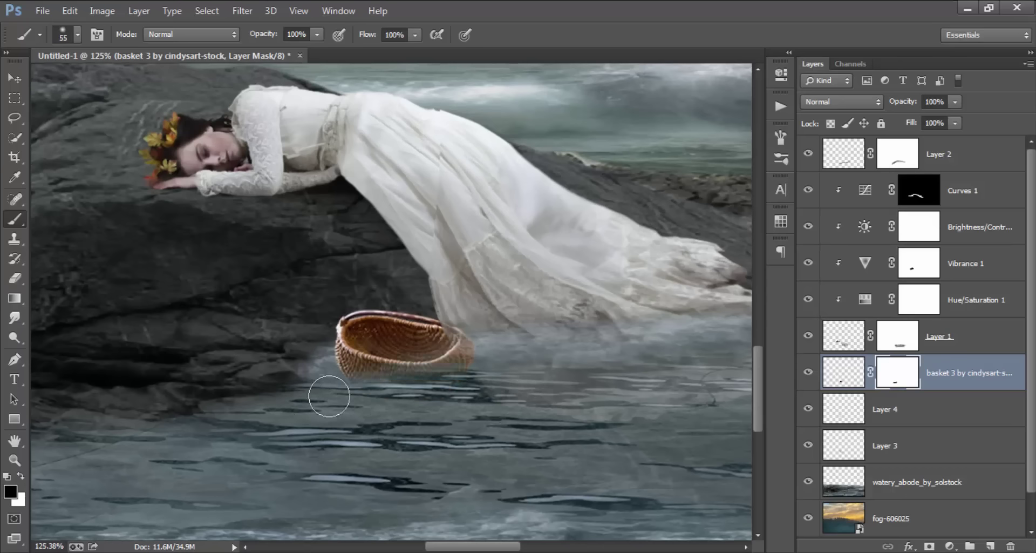
scroll(551, 363, down, 1)
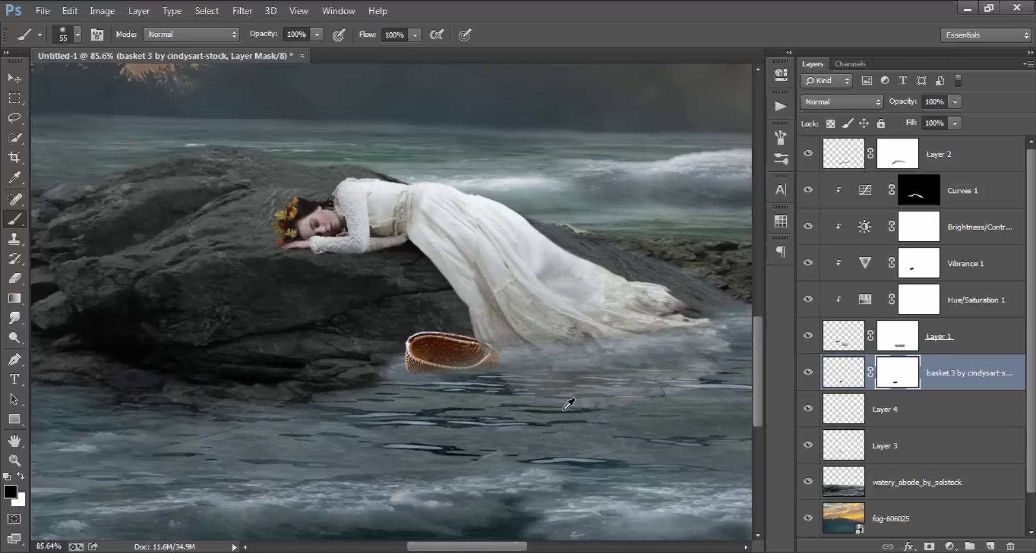
scroll(567, 405, up, 1)
drag(484, 366, 338, 372)
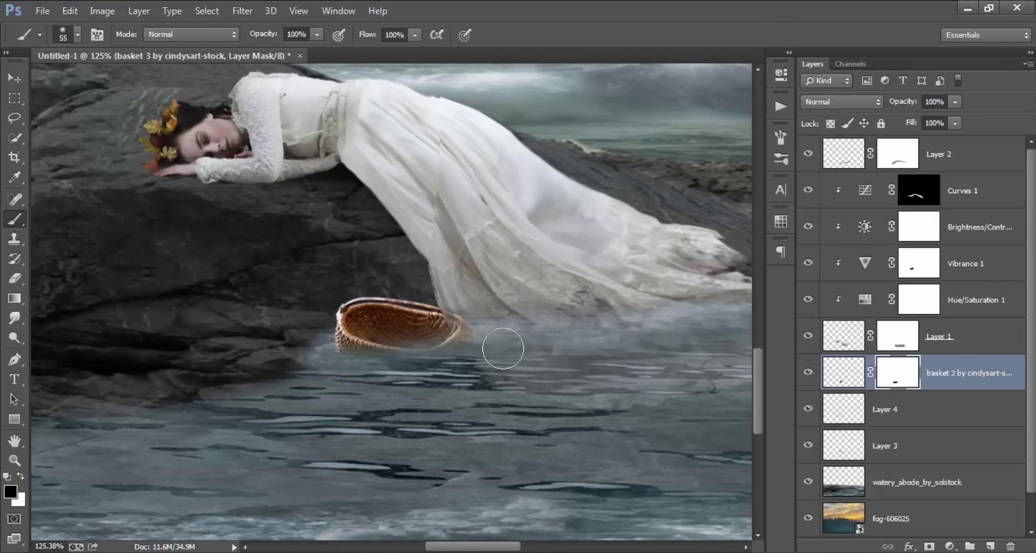
Step: Move the basket layer directly beneath Layer 2, then try another mask stroke and undo it
drag(933, 376, 956, 202)
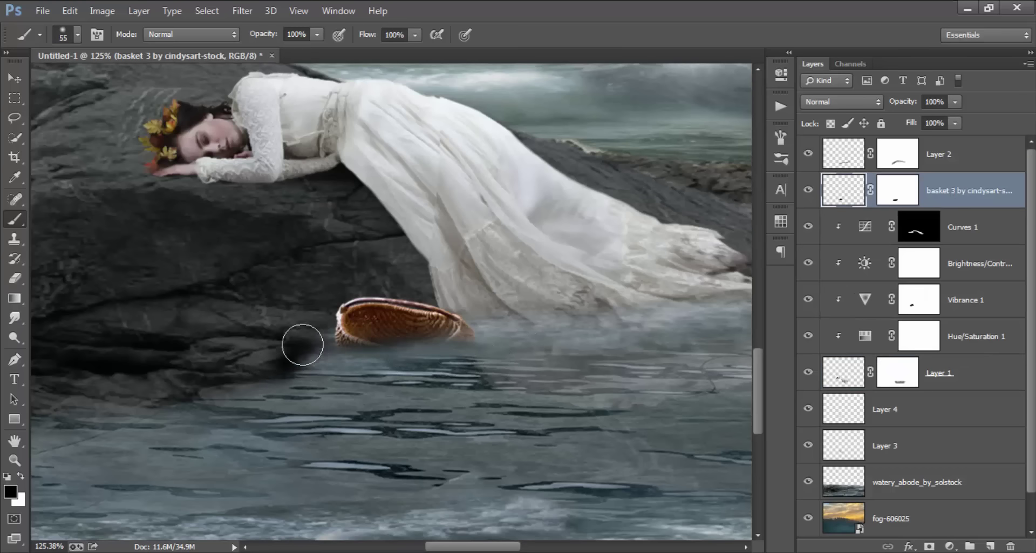
click(897, 190)
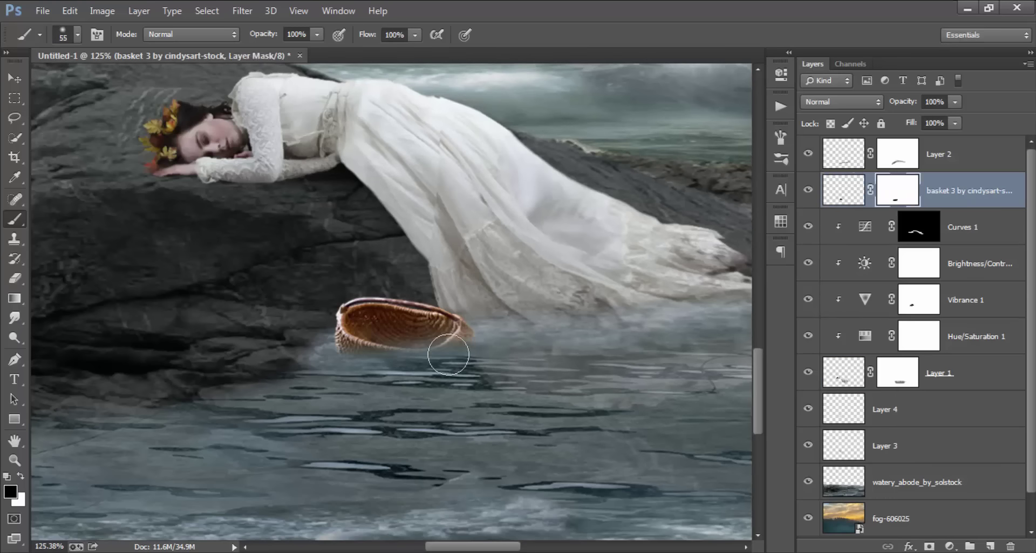
drag(448, 355, 324, 374)
key(ctrl+z)
alt+scroll(513, 363, down, 5)
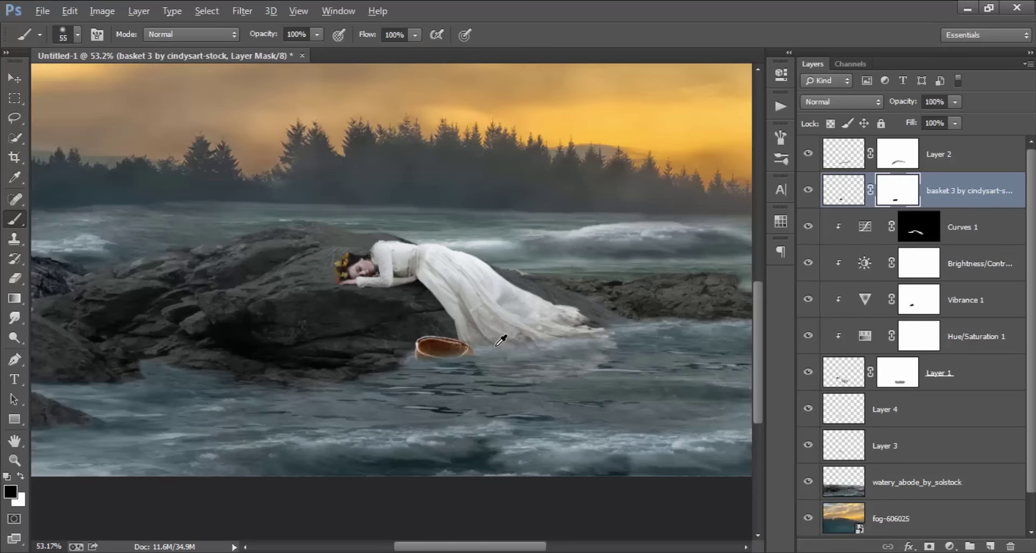
alt+scroll(535, 343, up, 1)
alt+scroll(491, 360, up, 1)
alt+scroll(475, 362, up, 1)
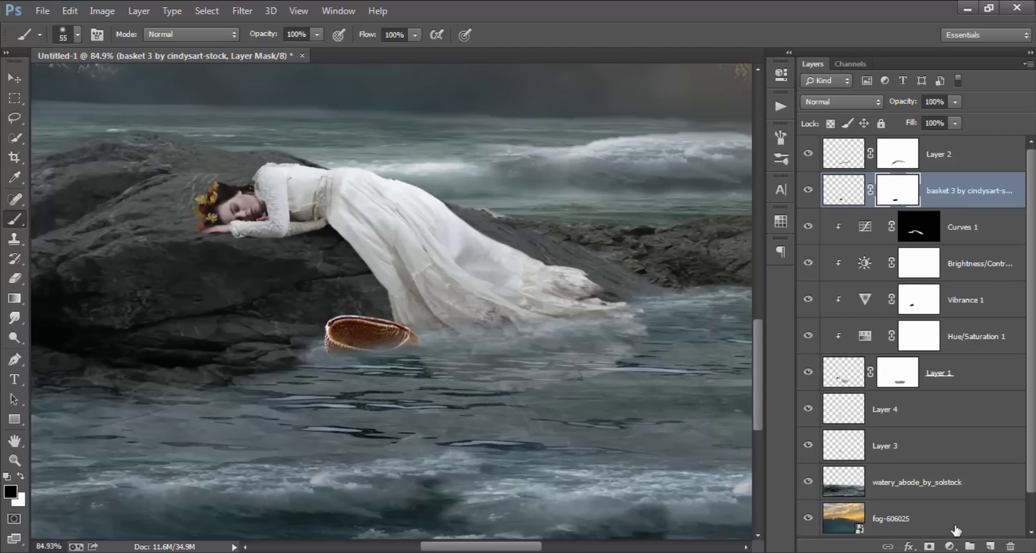
Step: Add a Hue/Saturation adjustment clipped to the basket with Saturation -31
click(949, 546)
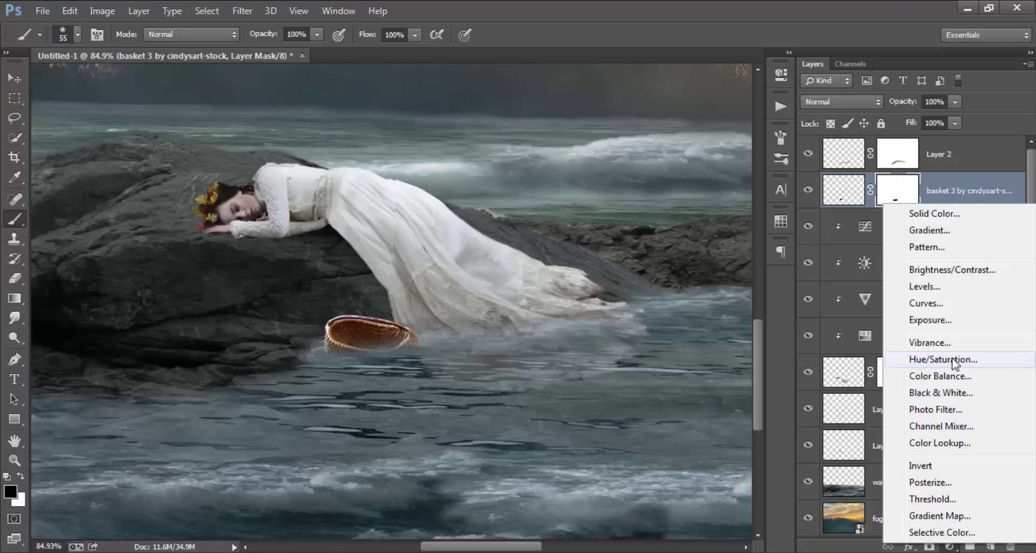
click(954, 360)
click(644, 304)
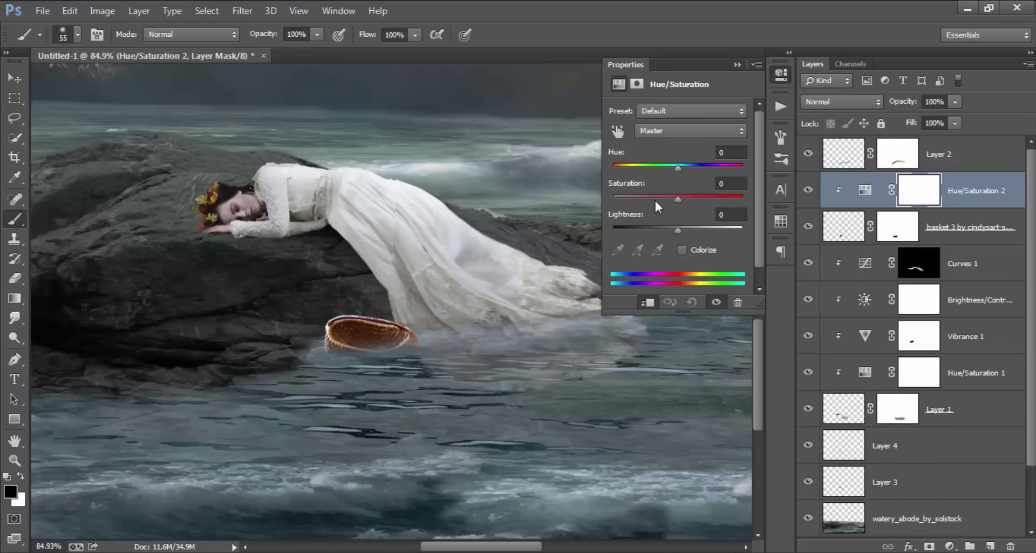
click(656, 198)
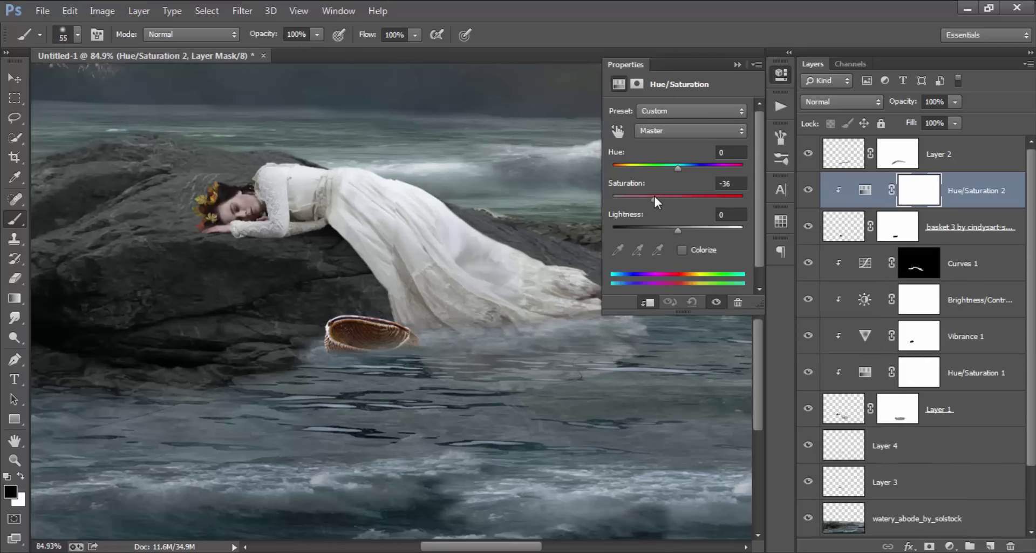
click(776, 78)
Step: Group Curves 1 through Layer 1 into Group 1, then compare visibility of the group and basket
click(970, 273)
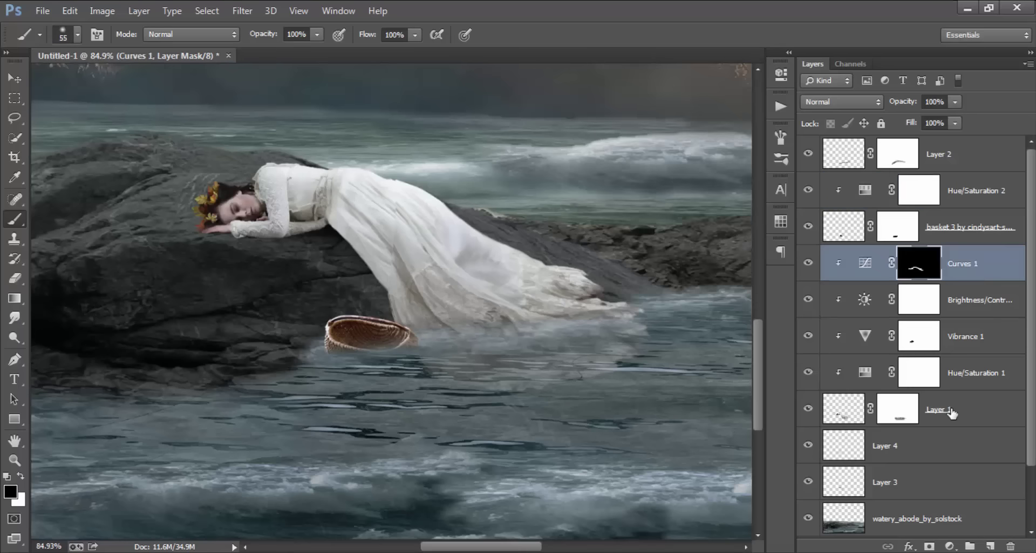
shift+click(950, 413)
drag(952, 411, 970, 545)
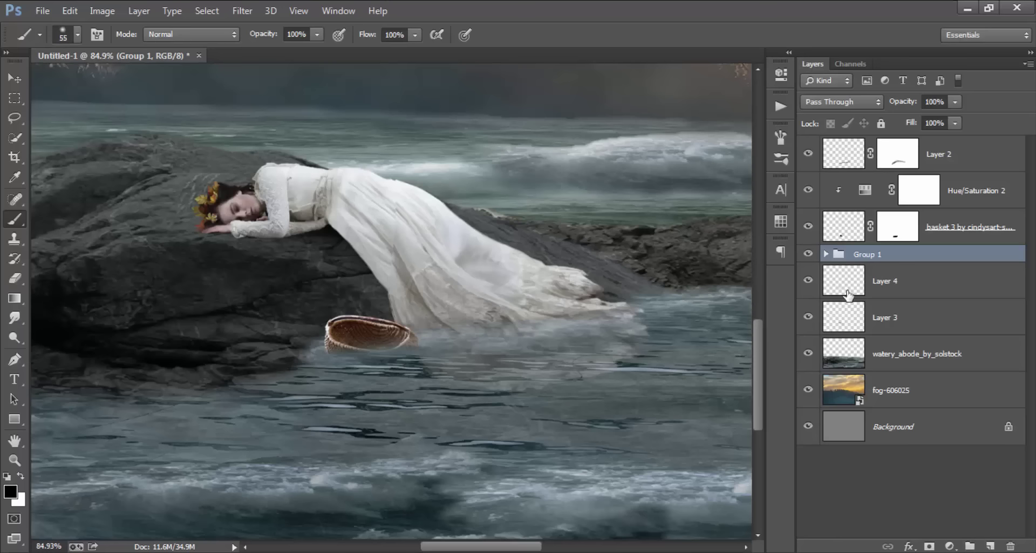
click(808, 255)
click(808, 227)
click(977, 191)
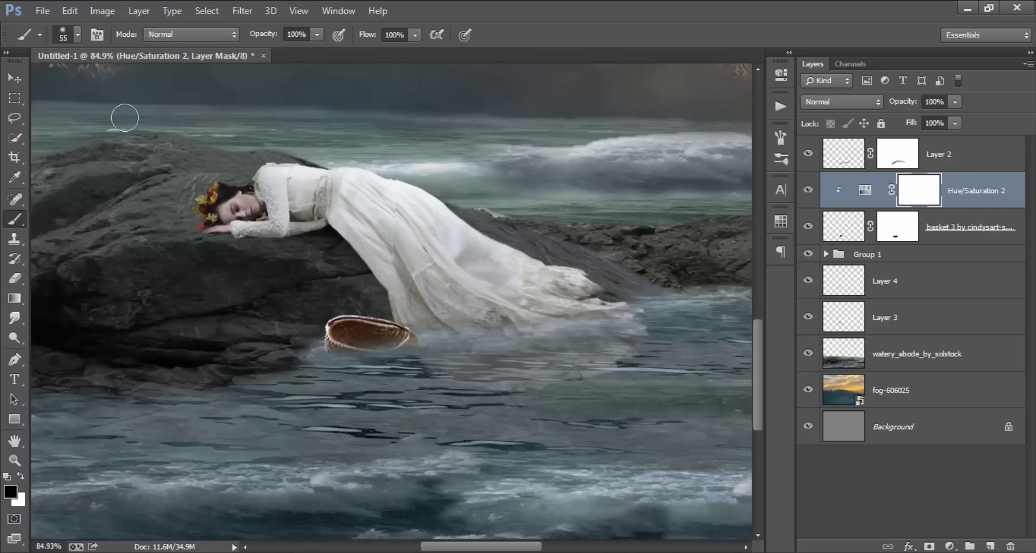
Step: Scale the huge placed apple down to a small size and move it into the basket
key(v)
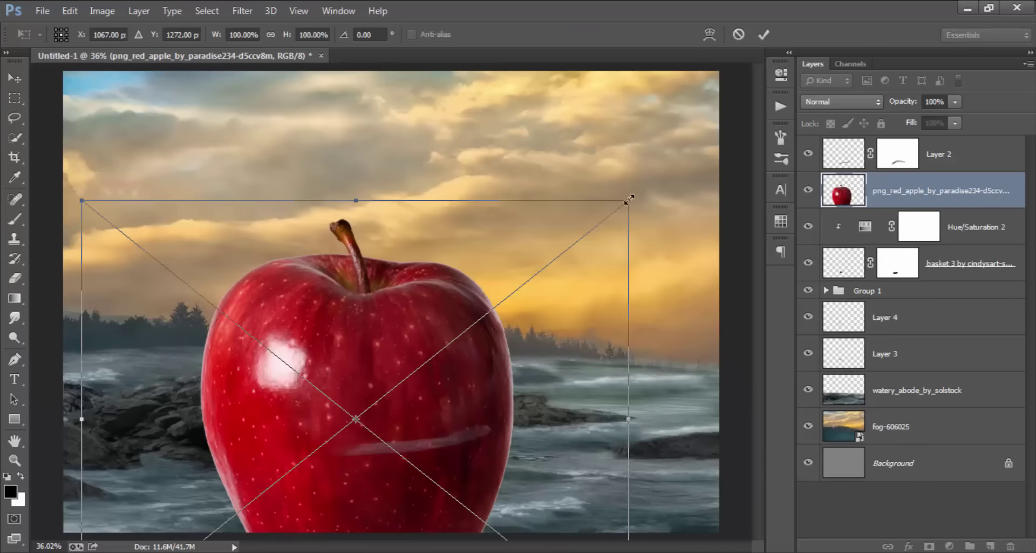
mouse_move(629, 199)
mouse_down()
mouse_move(390, 424)
mouse_move(386, 440)
mouse_up()
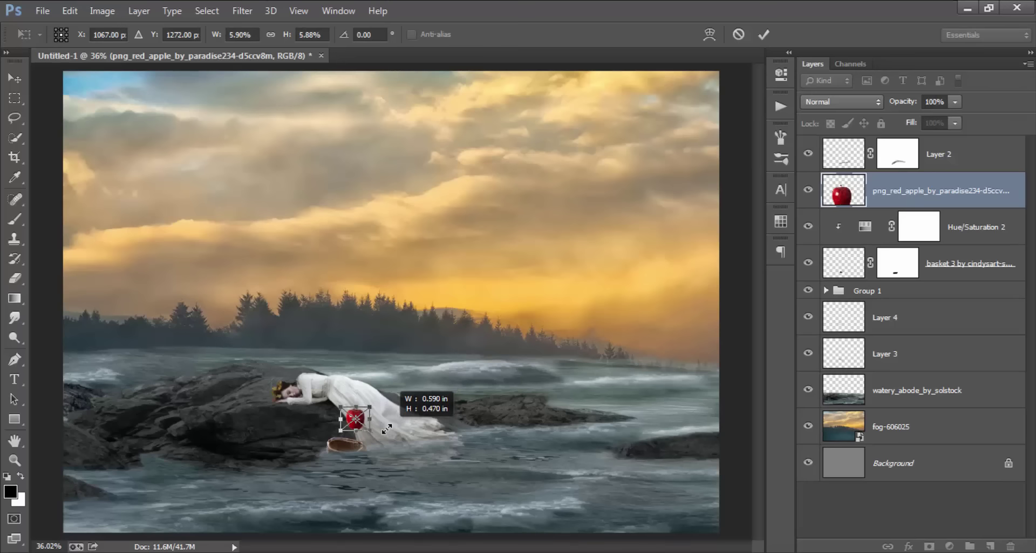
click(763, 34)
scroll(359, 454, up, 5)
scroll(359, 455, up, 2)
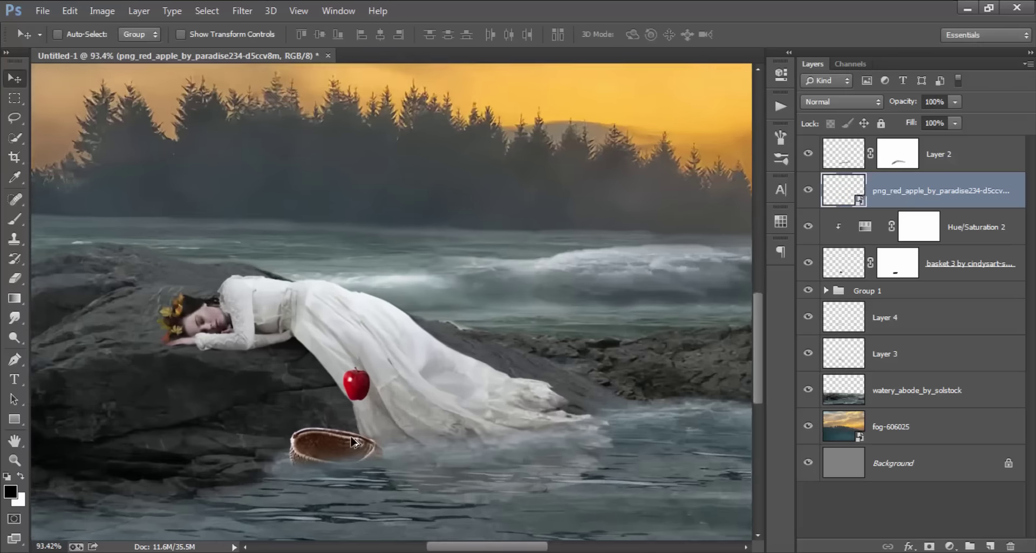
scroll(378, 405, up, 2)
scroll(399, 356, up, 1)
scroll(420, 308, up, 2)
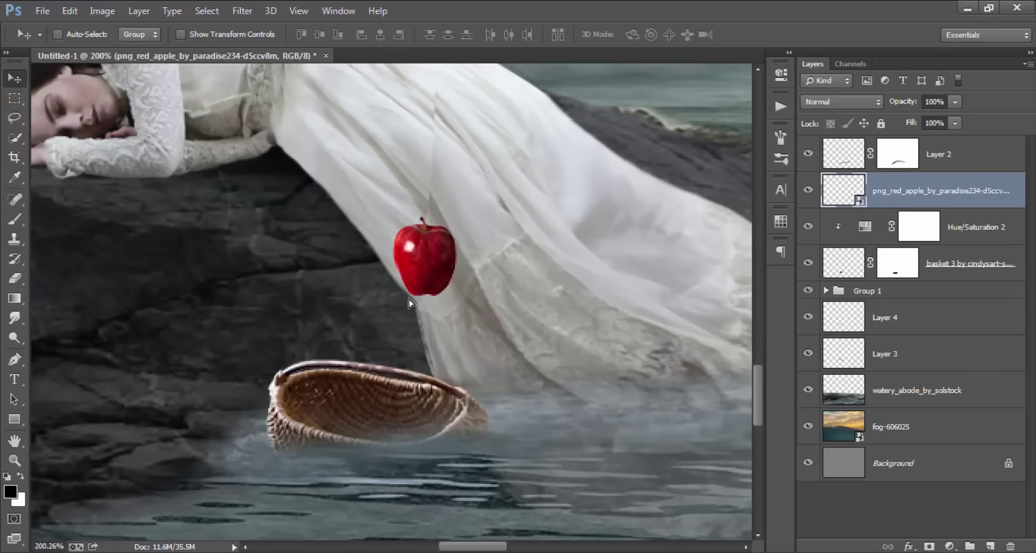
drag(419, 304, 320, 458)
Step: Shrink the apple further to fit the basket and nudge it slightly up
scroll(321, 458, up, 2)
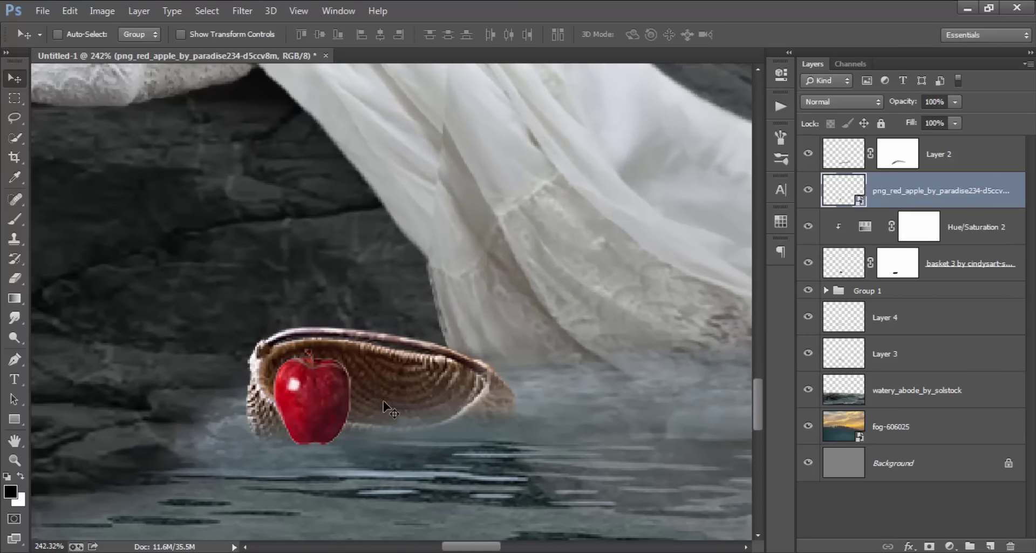
key(ctrl+t)
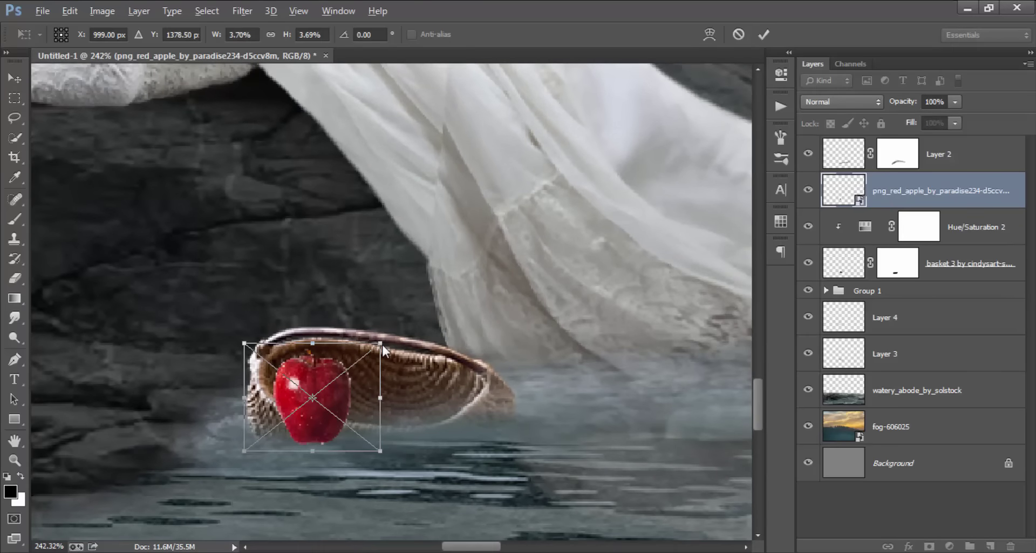
drag(381, 344, 358, 371)
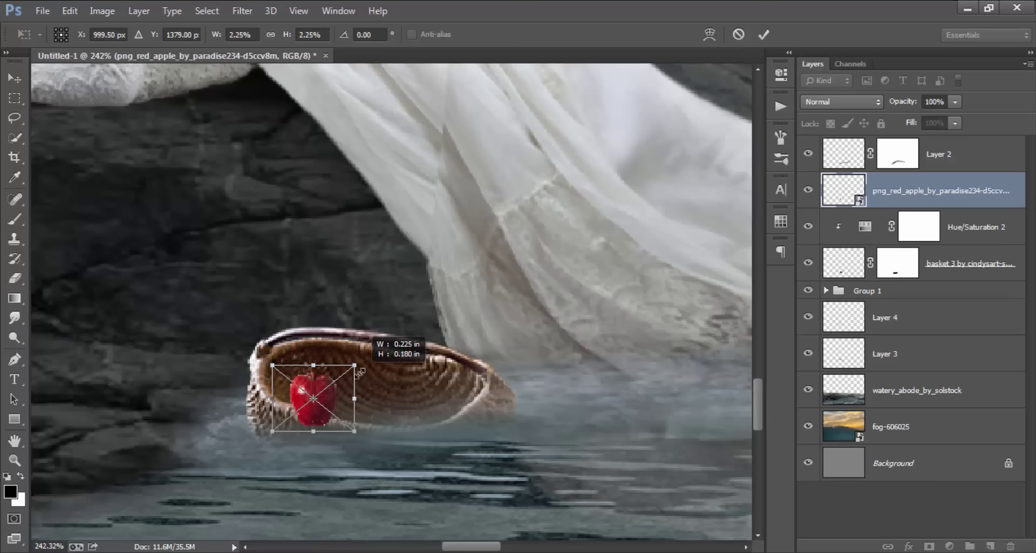
click(763, 34)
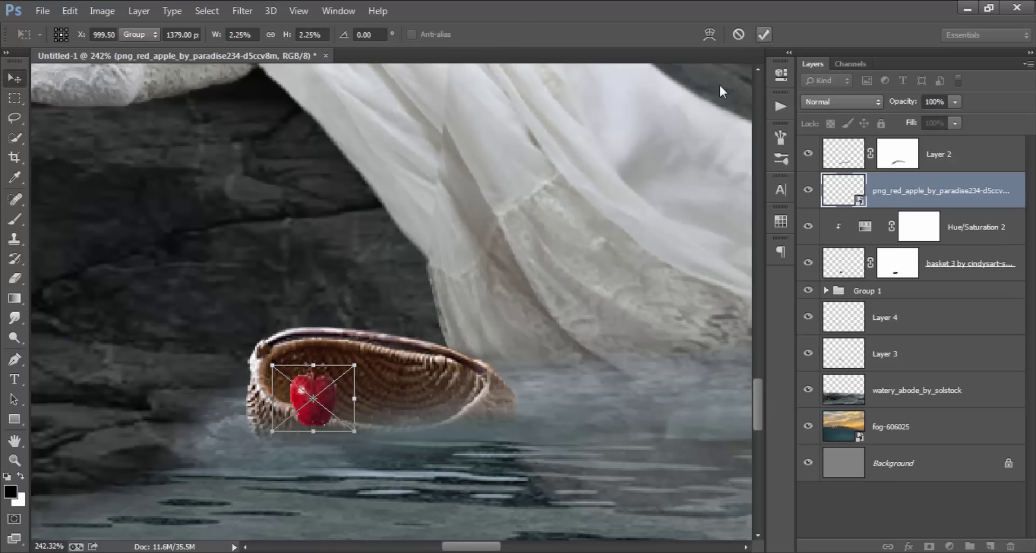
mouse_move(414, 396)
mouse_down()
mouse_move(415, 382)
mouse_move(401, 382)
mouse_up()
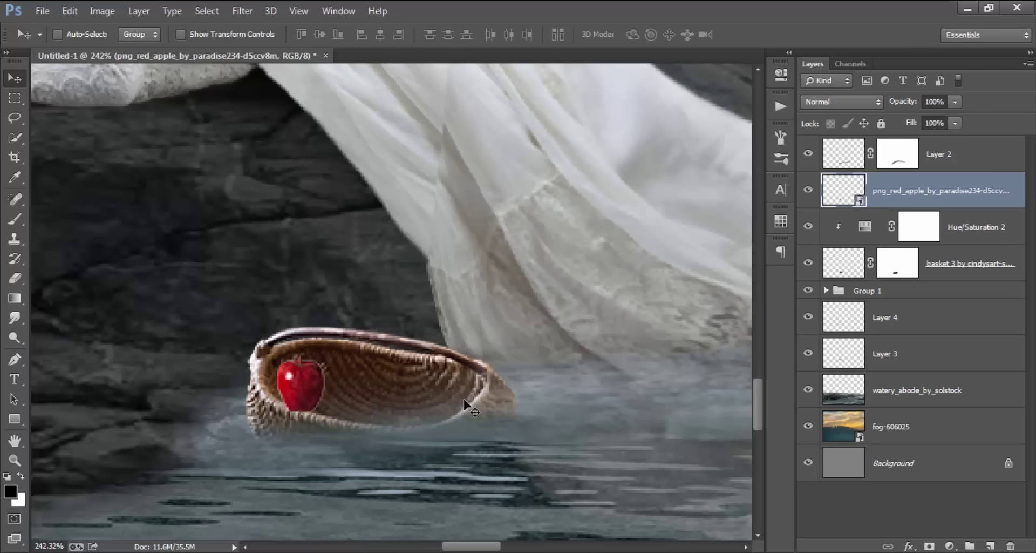
Step: Tilt the apple to about -11.65° and settle it inside the basket's left side
key(ctrl+t)
drag(473, 402, 503, 364)
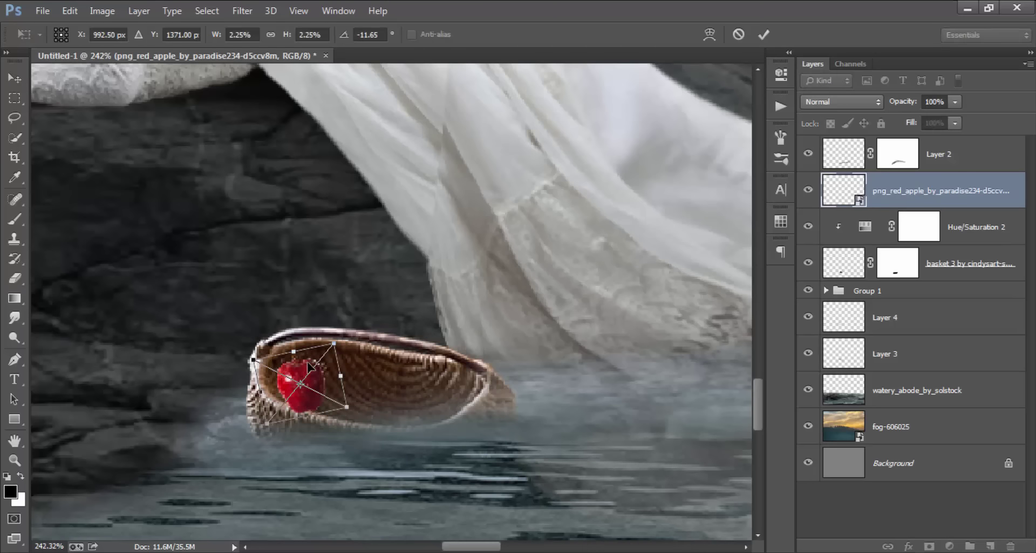
drag(305, 366, 298, 366)
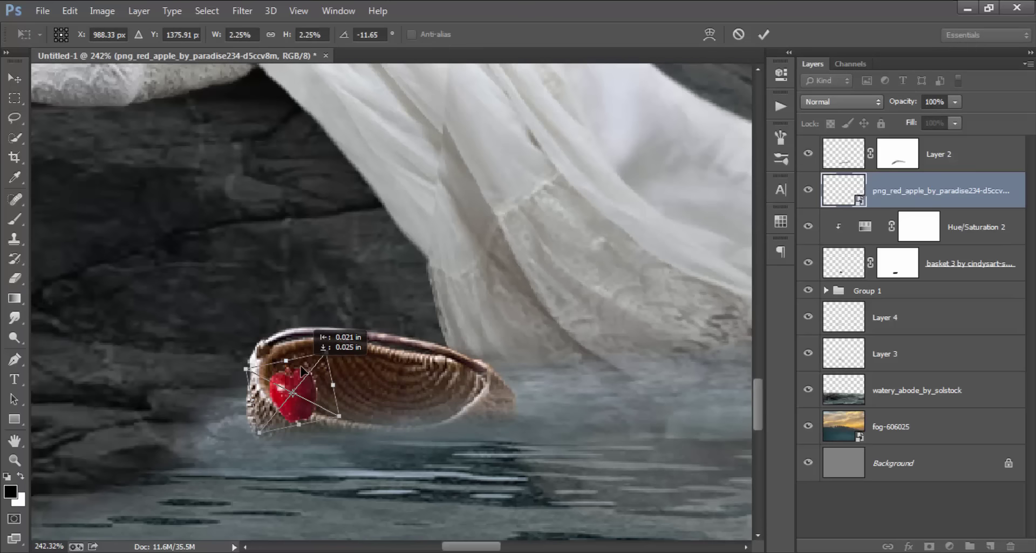
click(763, 34)
scroll(430, 338, down, 1)
scroll(431, 339, down, 1)
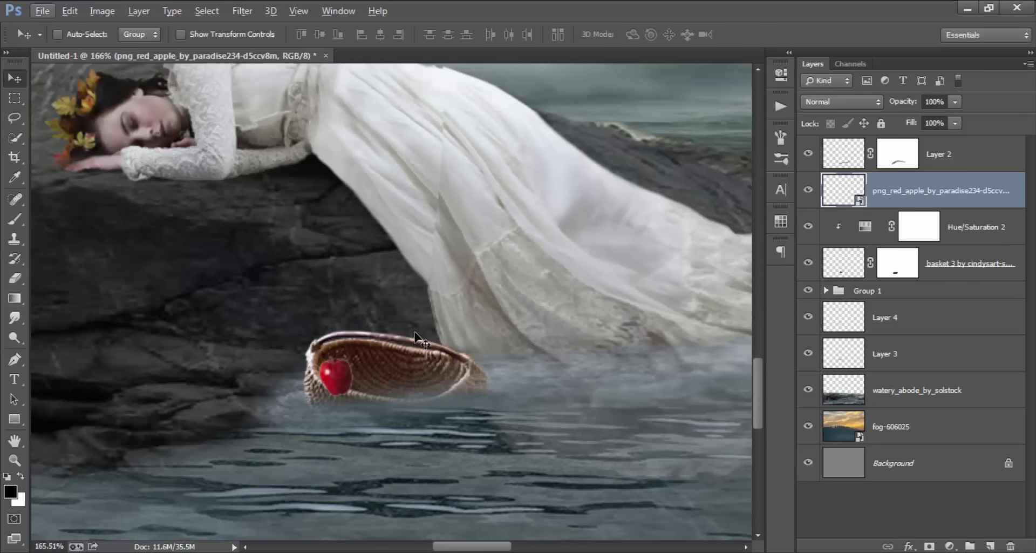
scroll(416, 352, down, 1)
Step: Alt-drag two apple copies, stacking one behind and rotating one into place to the right
mouse_move(352, 371)
mouse_down()
mouse_move(377, 372)
mouse_move(382, 383)
mouse_up()
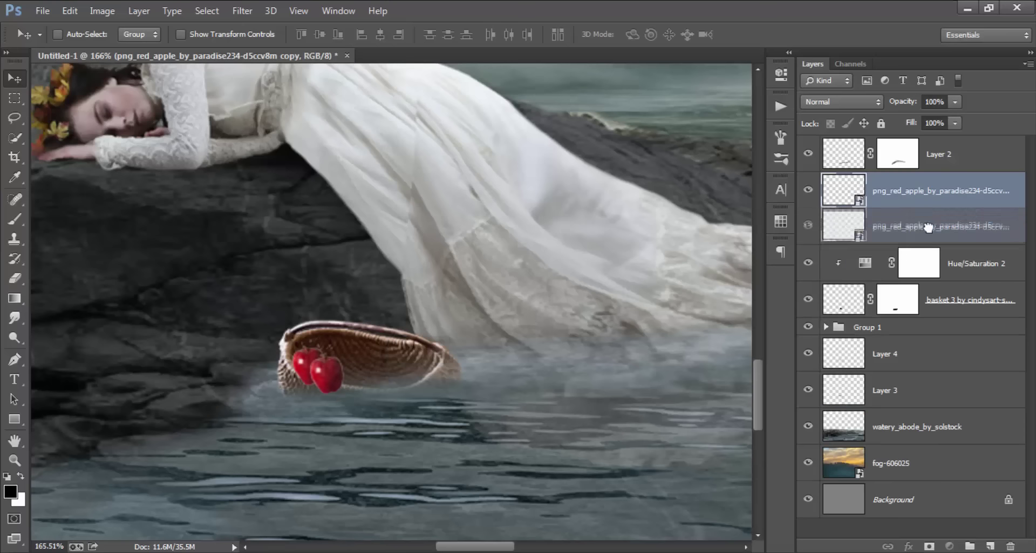
drag(891, 194, 894, 242)
drag(372, 368, 399, 358)
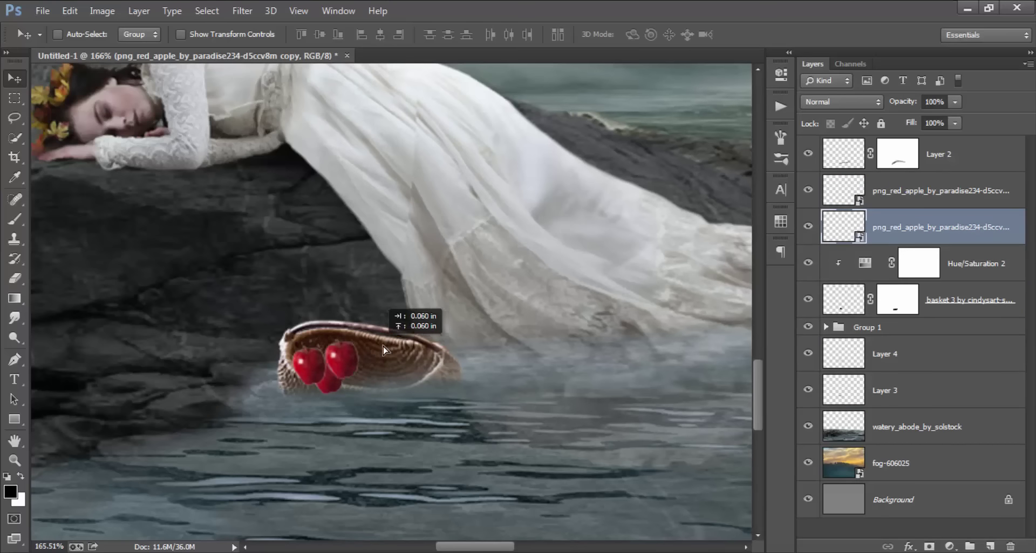
key(ctrl+t)
mouse_move(501, 406)
mouse_down()
mouse_move(506, 380)
mouse_move(486, 443)
mouse_up()
mouse_move(359, 362)
mouse_down()
mouse_move(426, 365)
mouse_move(390, 369)
mouse_up()
click(763, 34)
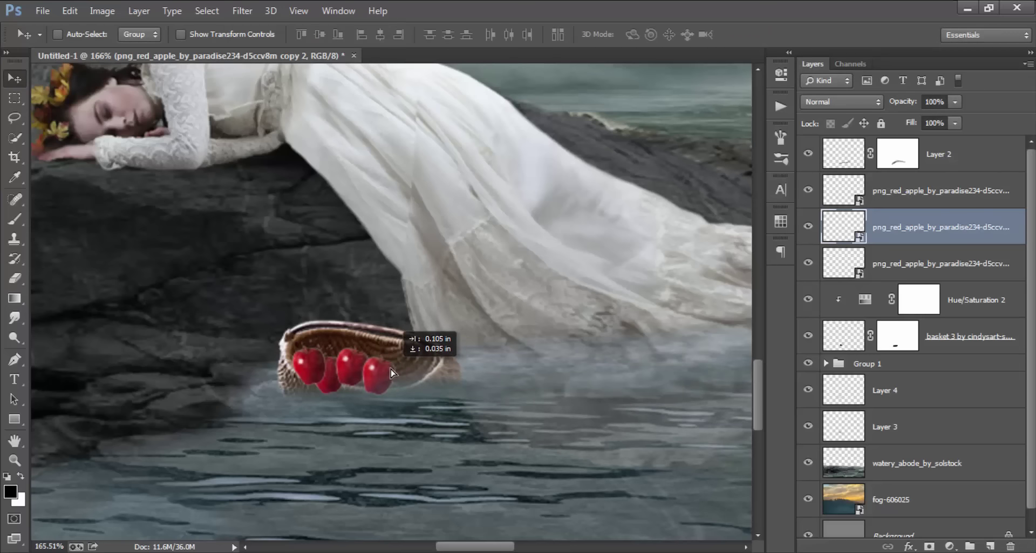
Step: Add further apple copies across the basket, reducing the newest one's tilt and nudging it left
drag(390, 373, 404, 376)
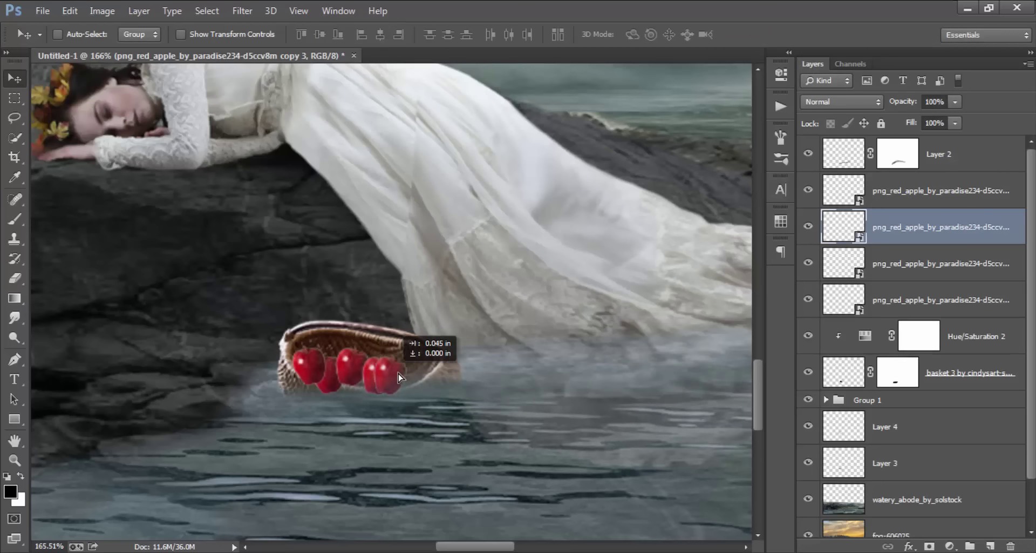
key(ctrl+j)
drag(885, 224, 926, 281)
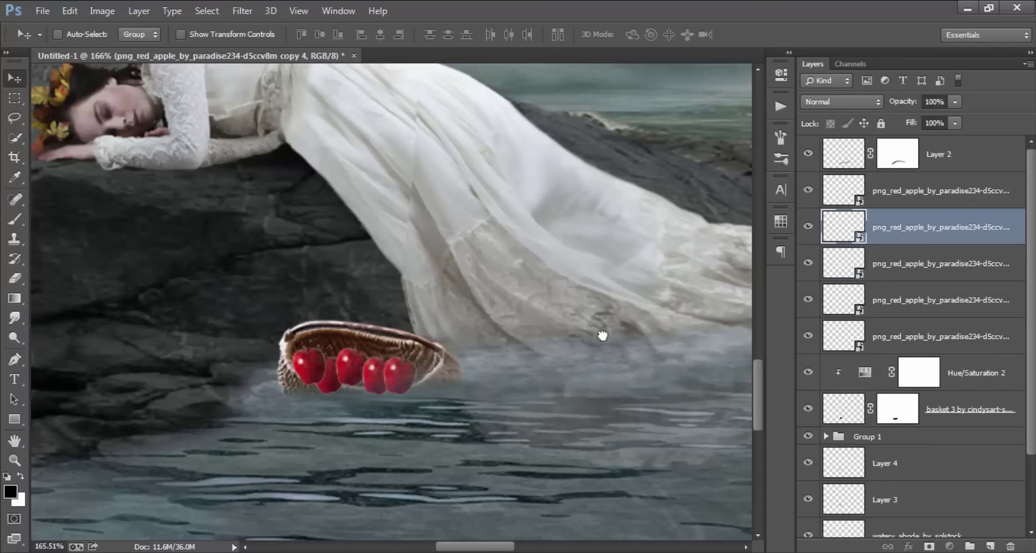
drag(432, 376, 454, 379)
key(ctrl+t)
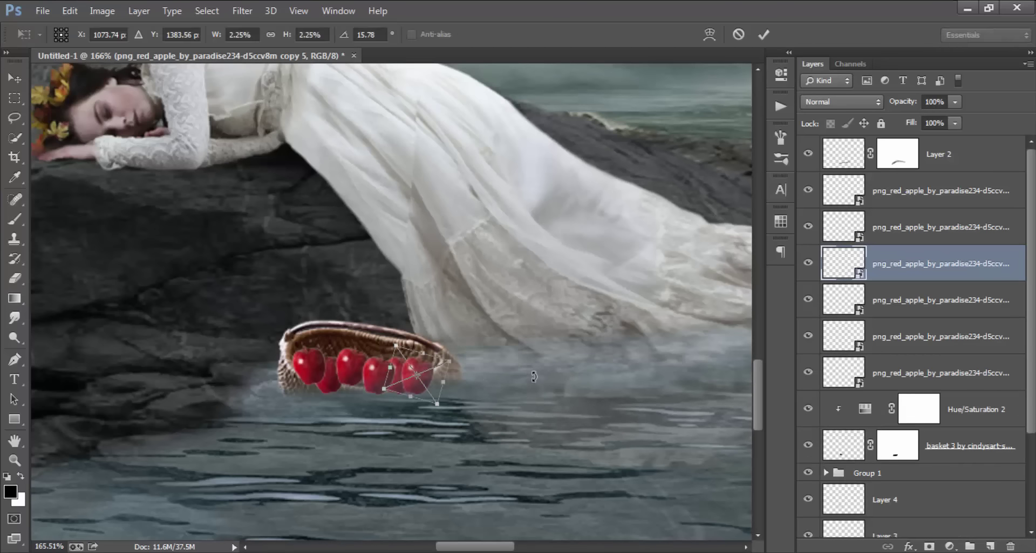
drag(534, 377, 542, 338)
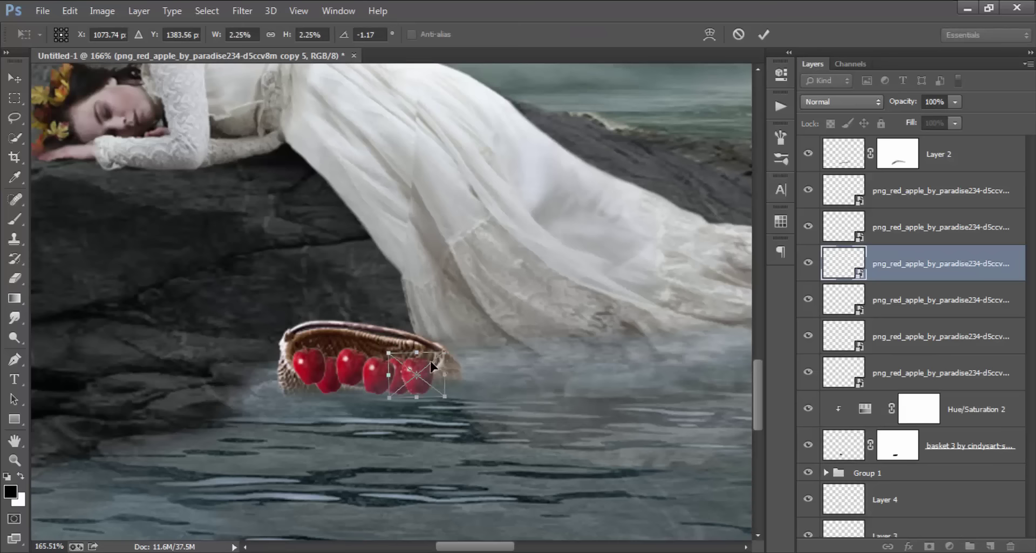
drag(431, 362, 426, 366)
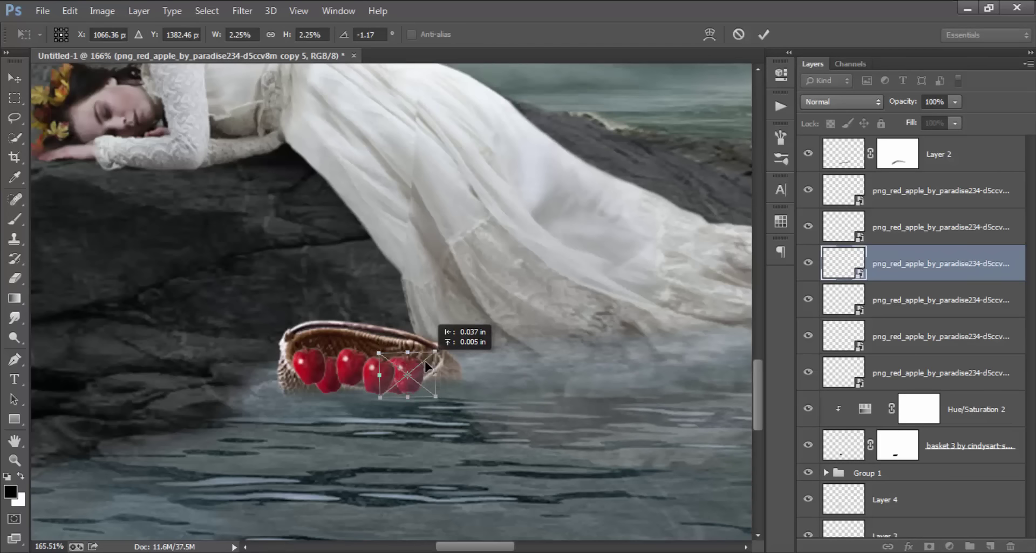
click(769, 34)
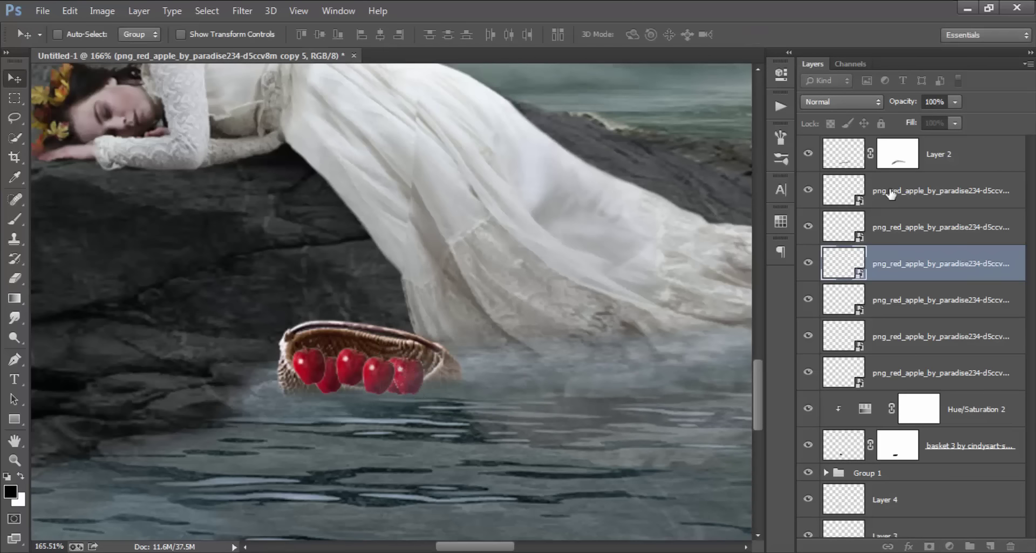
Step: Select all six apple layers in the Layers panel
shift+click(934, 192)
shift+click(950, 377)
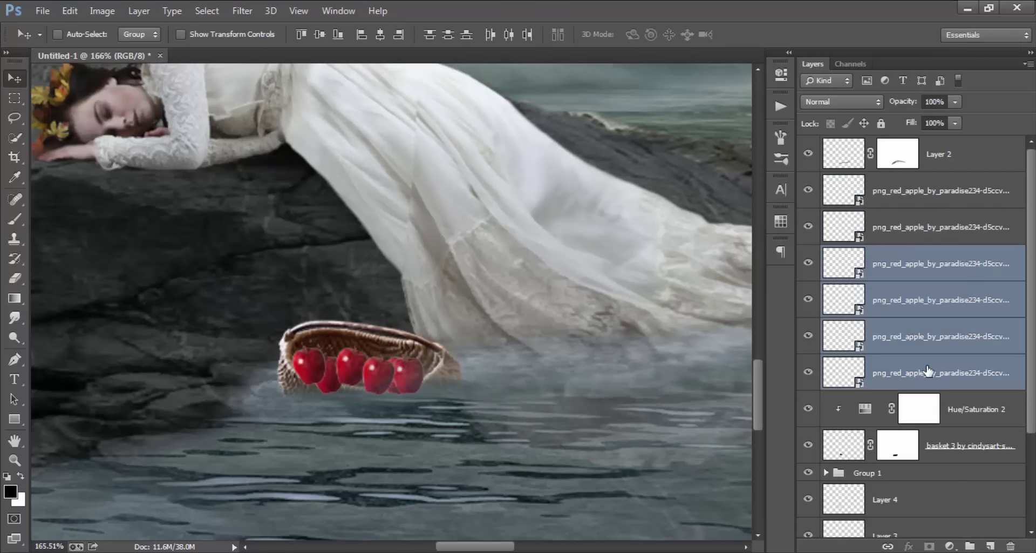
right_click(928, 372)
click(972, 203)
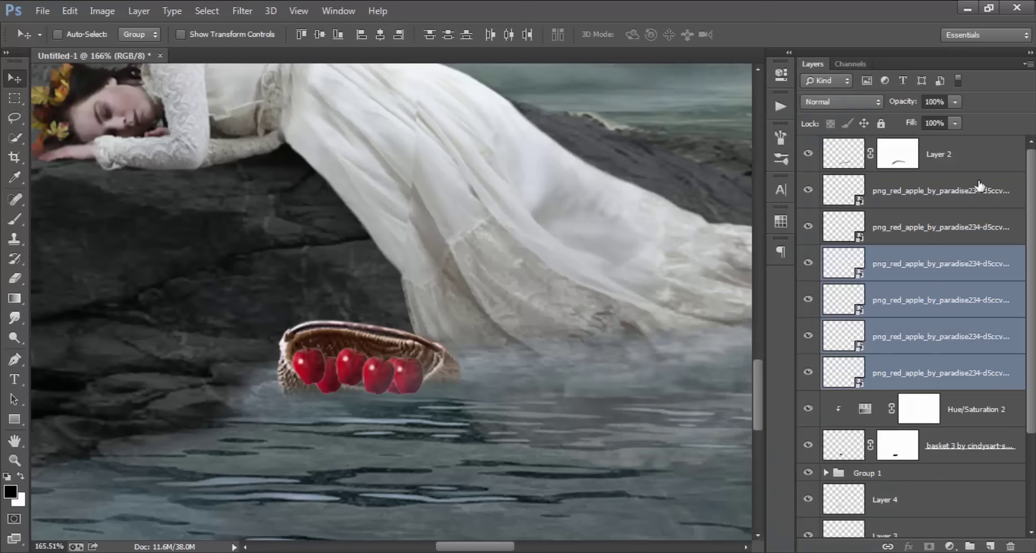
shift+click(934, 375)
Step: Merge the six apple layers into one and add a white layer mask
right_click(935, 376)
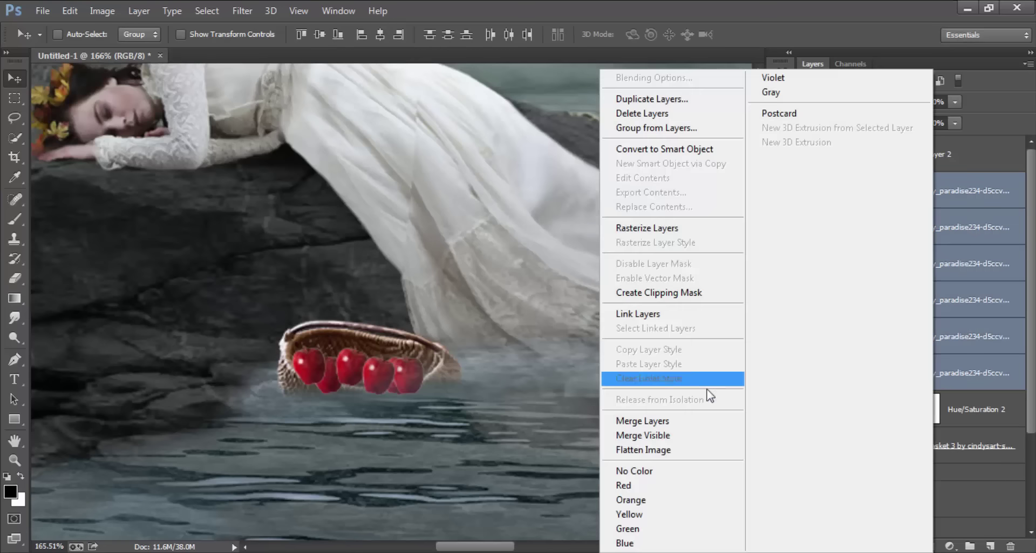
click(685, 421)
click(808, 190)
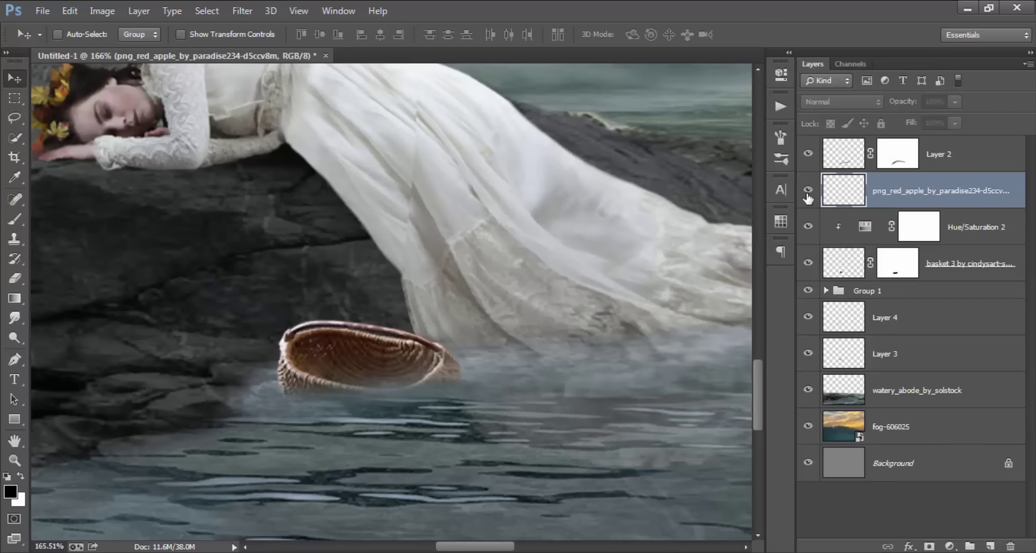
click(929, 545)
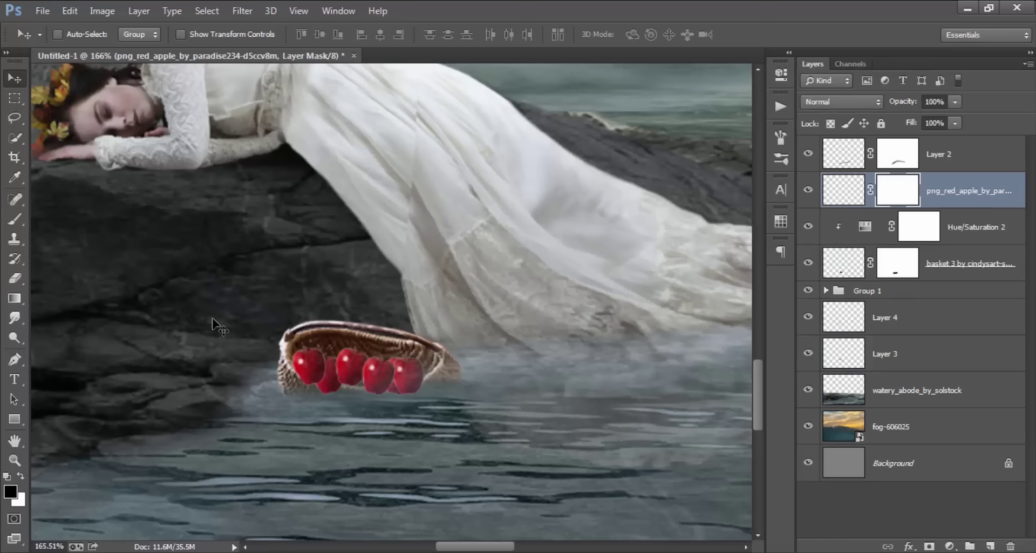
Step: Paint black with a 13 px brush to hide the apple bottoms behind the basket rim
key(b)
scroll(378, 372, up, 3)
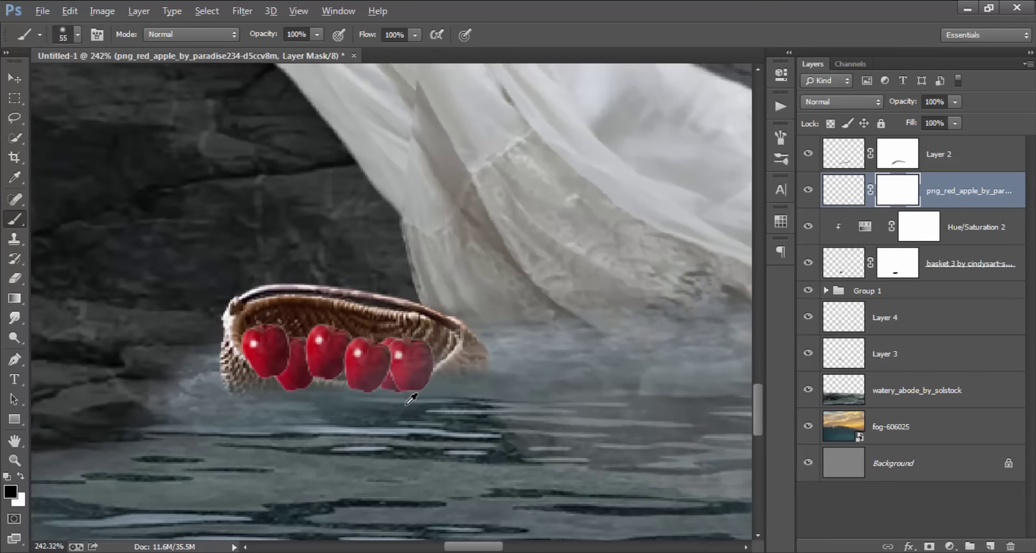
mouse_move(309, 380)
mouse_down()
mouse_move(273, 377)
mouse_move(363, 394)
mouse_move(239, 359)
mouse_up()
scroll(244, 363, up, 1)
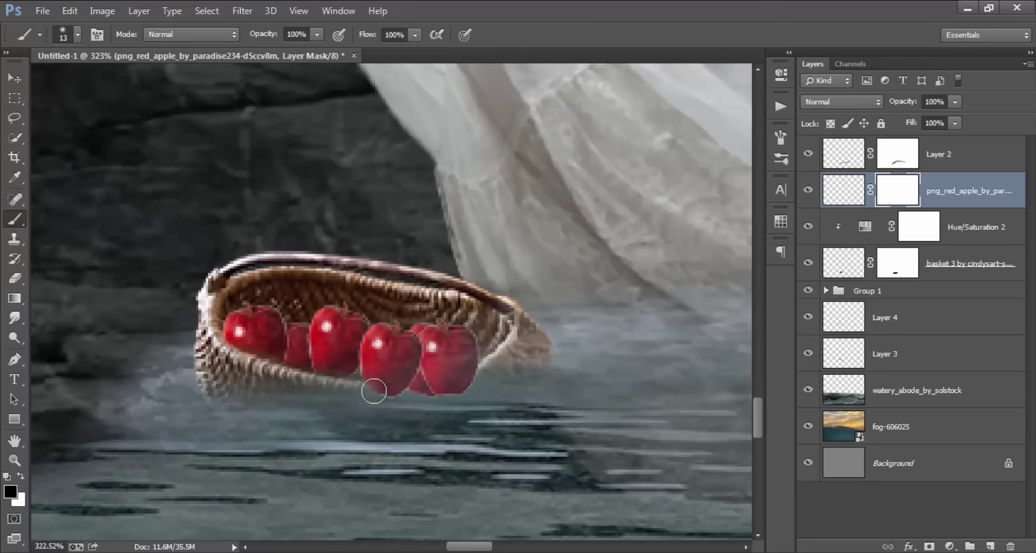
drag(373, 391, 511, 372)
scroll(189, 367, down, 3)
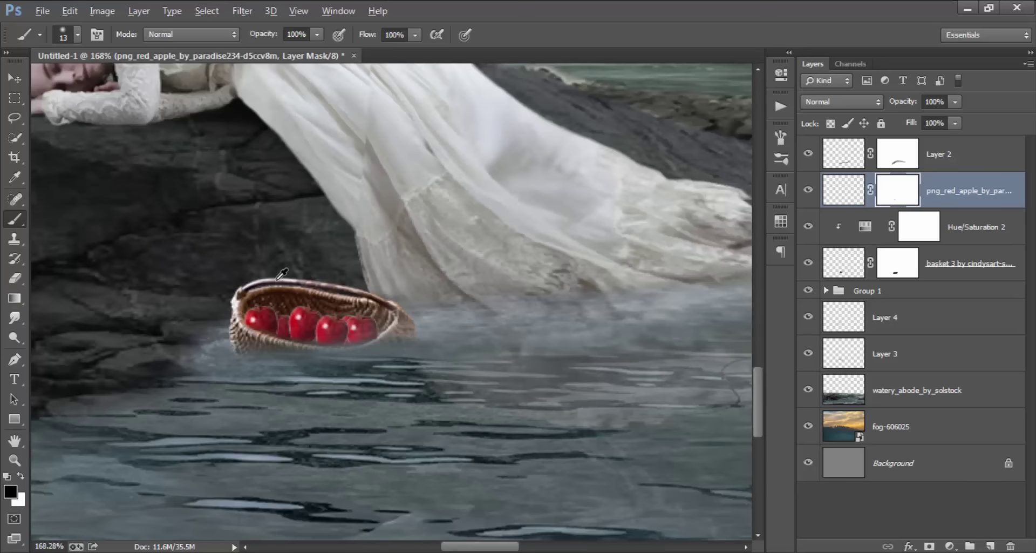
scroll(303, 286, up, 1)
scroll(304, 299, up, 1)
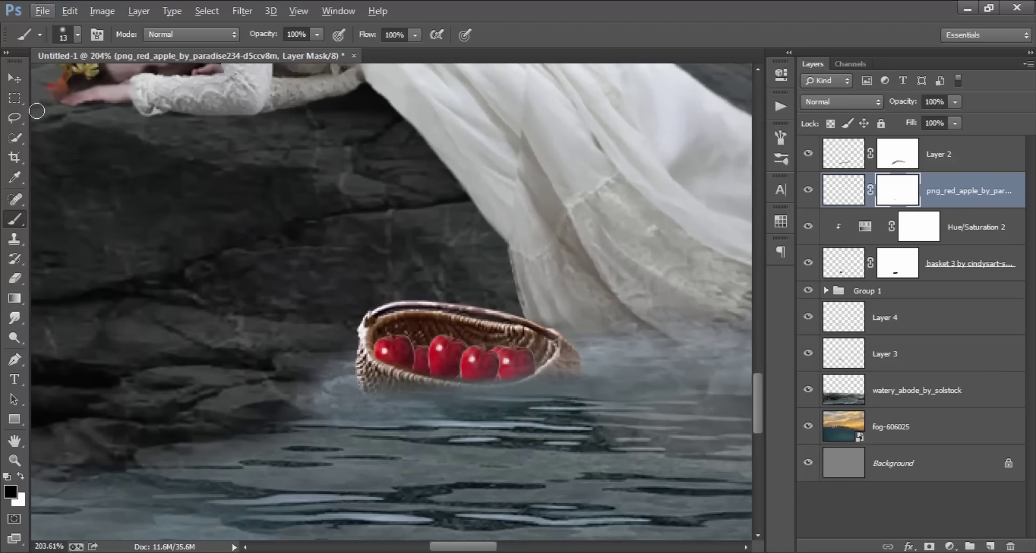
Step: Lower the merged apples deeper into the basket
key(v)
mouse_move(518, 292)
mouse_down()
mouse_move(521, 327)
mouse_move(520, 311)
mouse_up()
scroll(532, 398, up, 1)
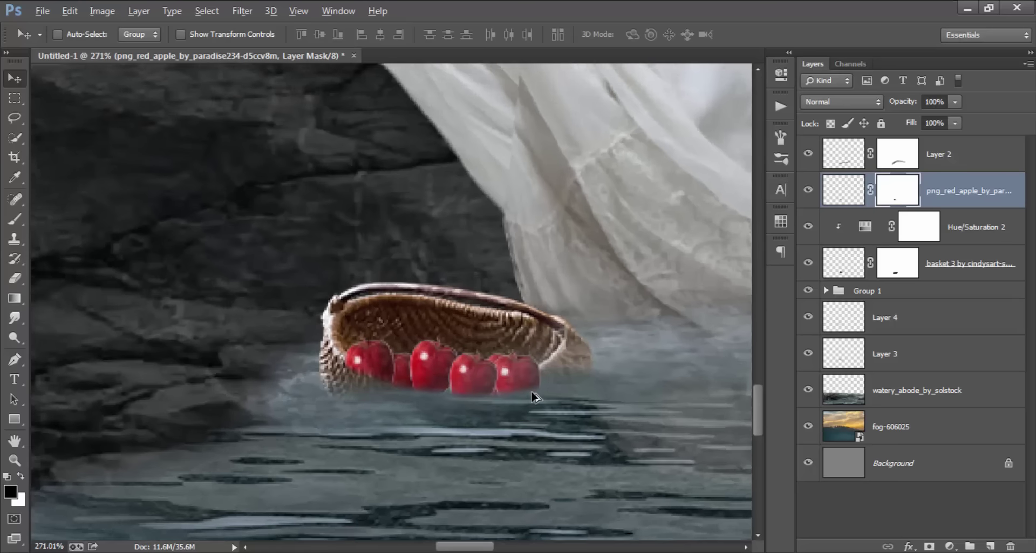
scroll(531, 397, up, 1)
scroll(495, 381, up, 1)
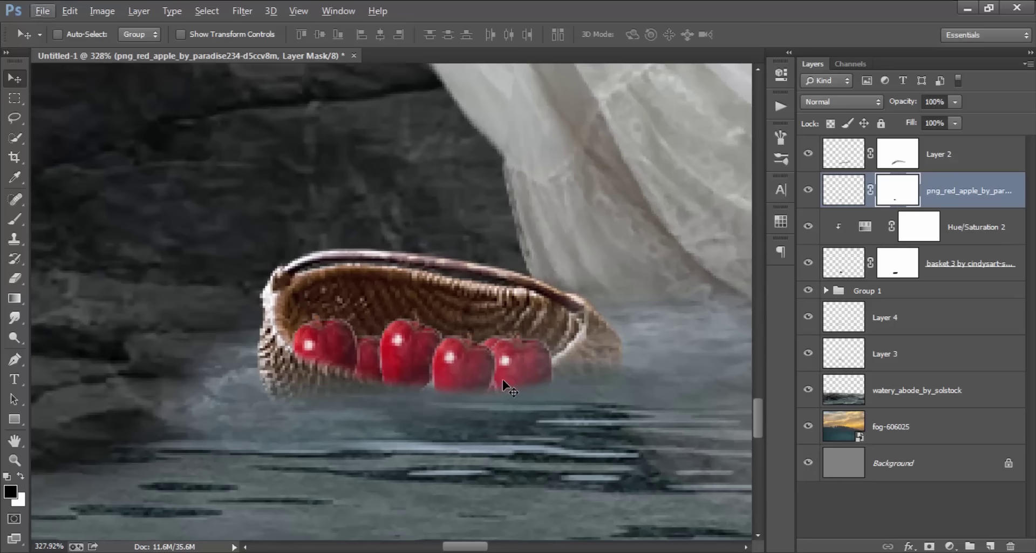
Step: Try another mask stroke along the basket's front edge, undo it, and recentre the basket
key(b)
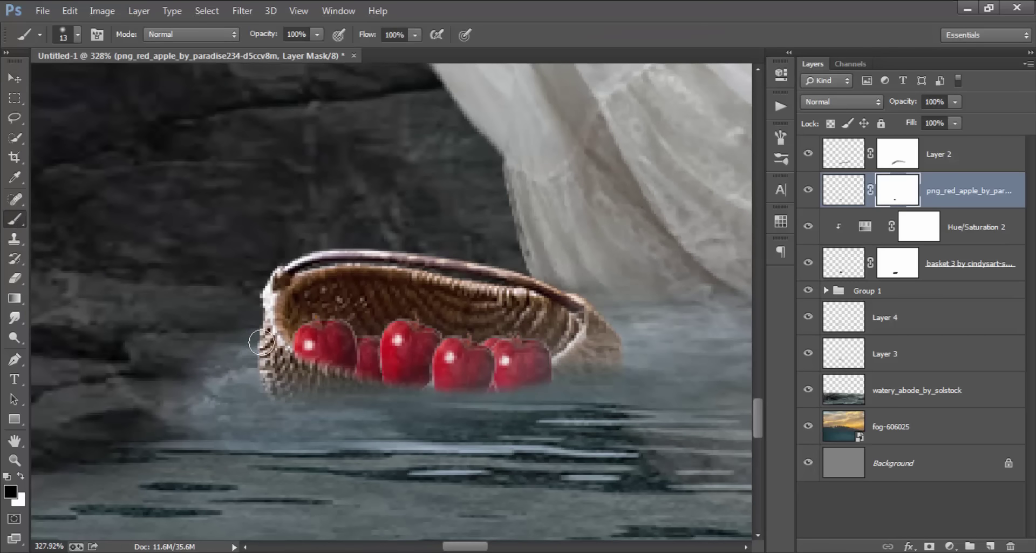
drag(318, 366, 572, 360)
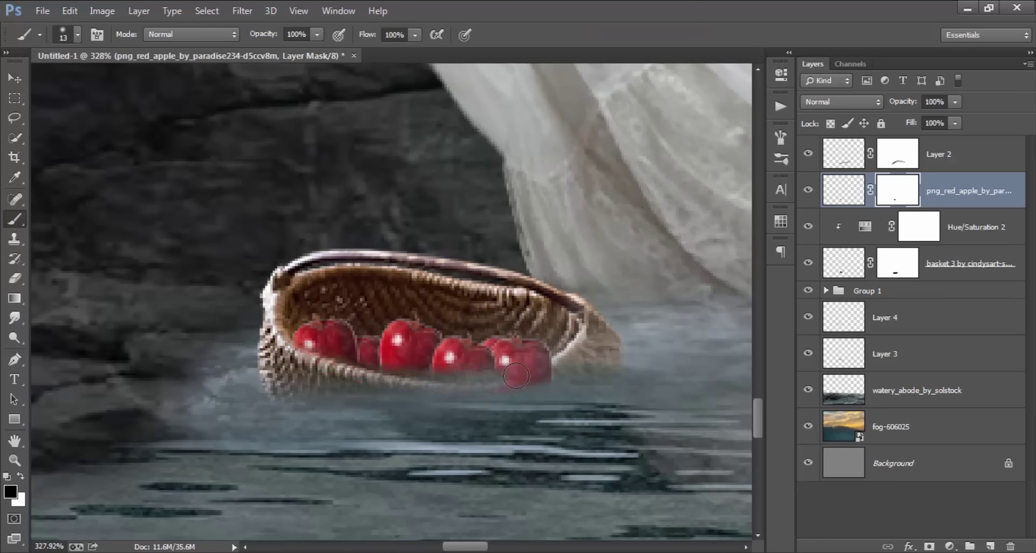
key(ctrl+z)
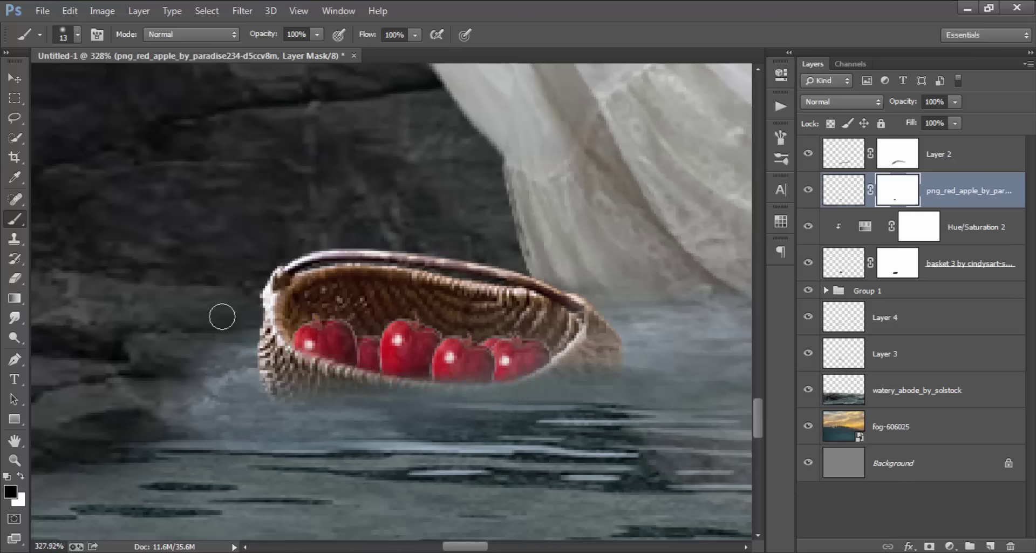
scroll(378, 356, down, 4)
scroll(459, 345, down, 4)
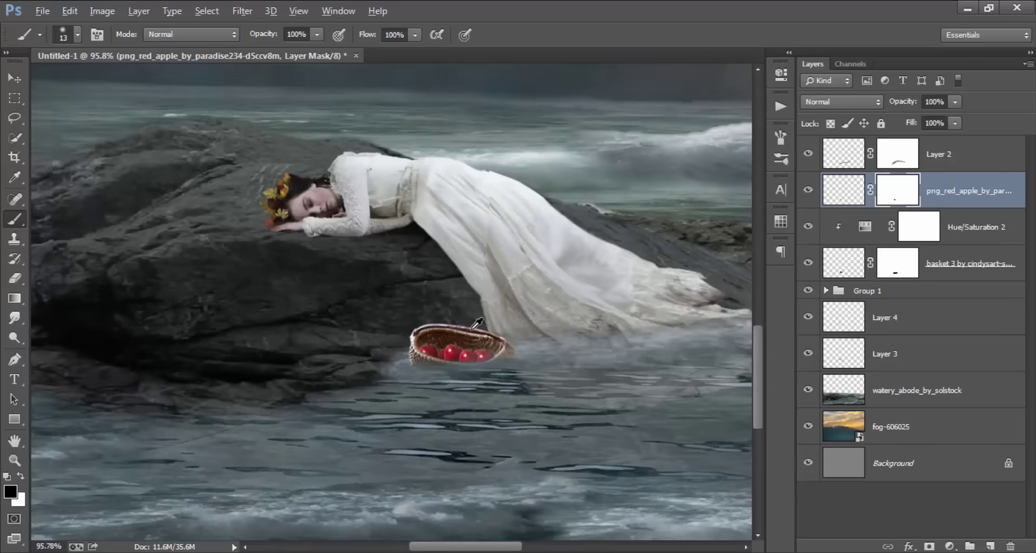
scroll(498, 331, down, 2)
scroll(508, 362, up, 1)
scroll(504, 359, up, 2)
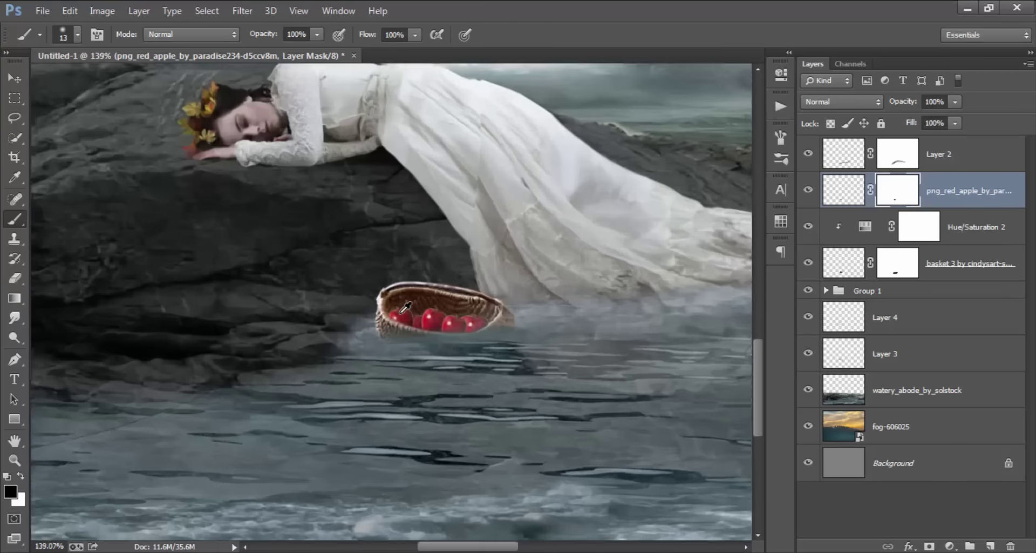
scroll(501, 356, up, 2)
scroll(499, 351, up, 2)
drag(499, 351, 448, 354)
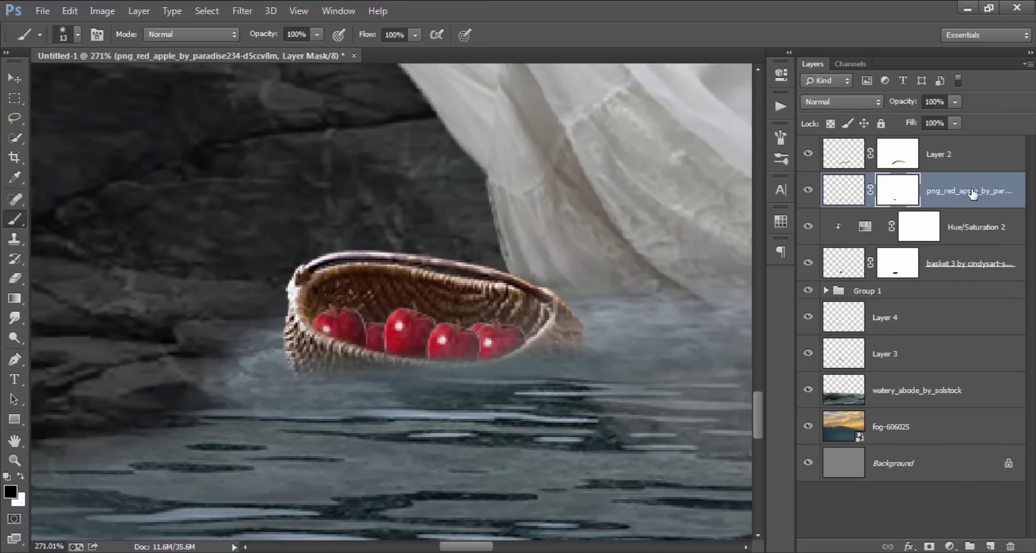
Step: Duplicate the apple layer and move the copy up to stack the apples
right_click(971, 191)
click(713, 137)
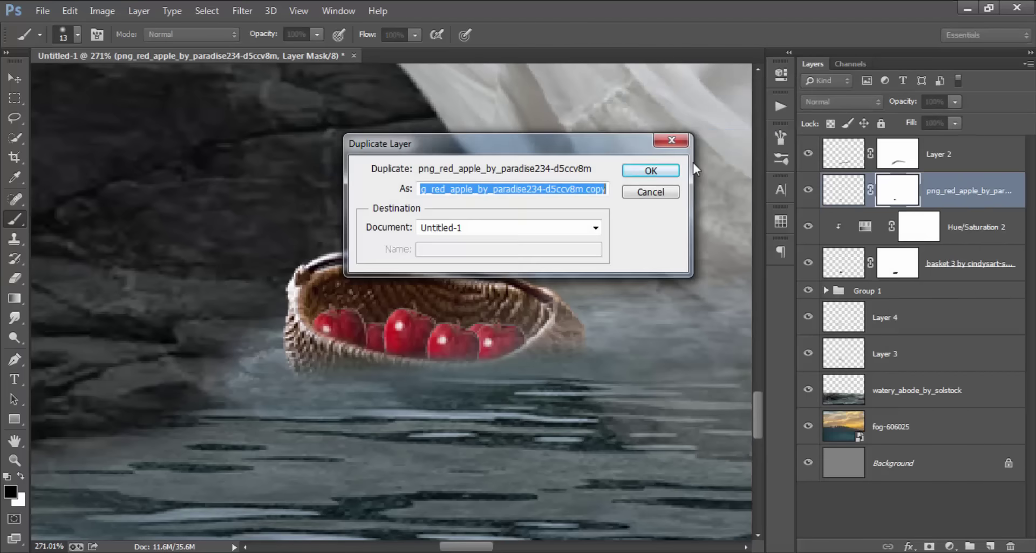
click(653, 170)
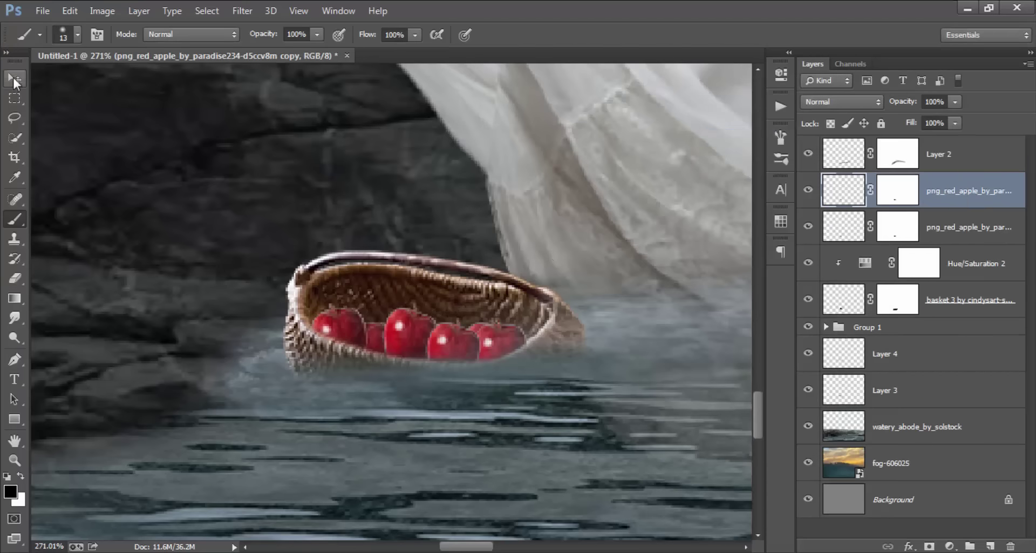
click(15, 80)
drag(420, 296, 419, 272)
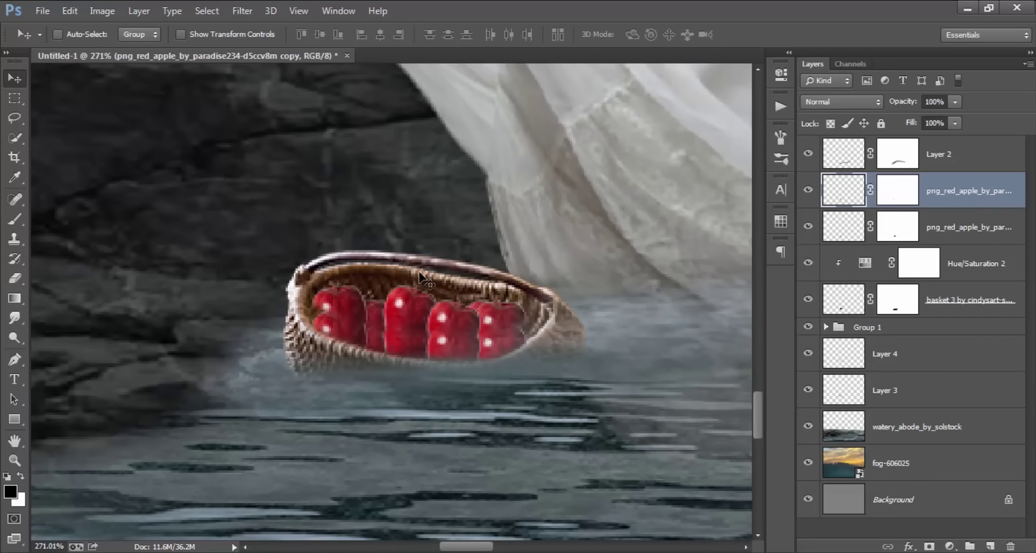
Step: Flip the apple copy horizontally and move its layer below the original apples
key(ctrl+t)
right_click(446, 302)
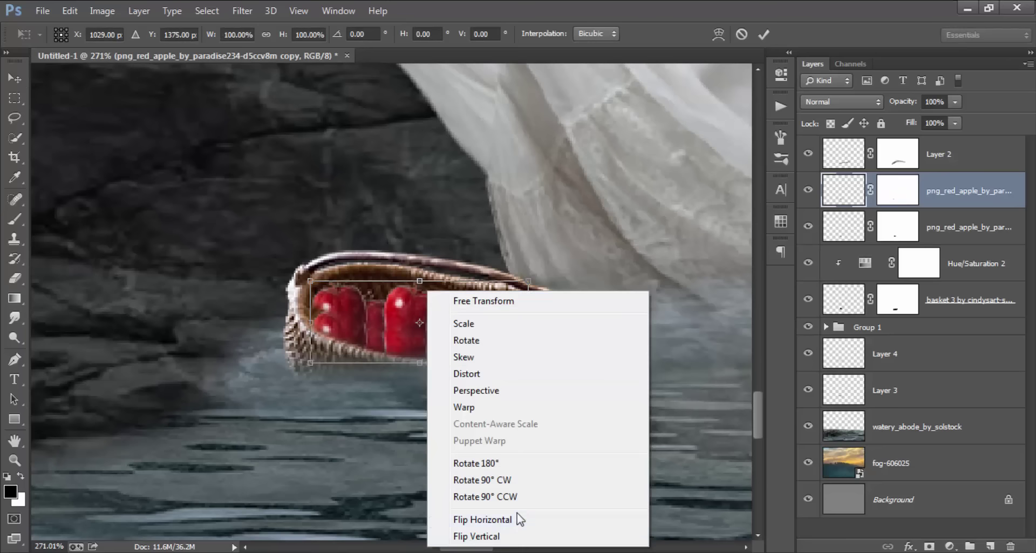
click(507, 517)
click(764, 34)
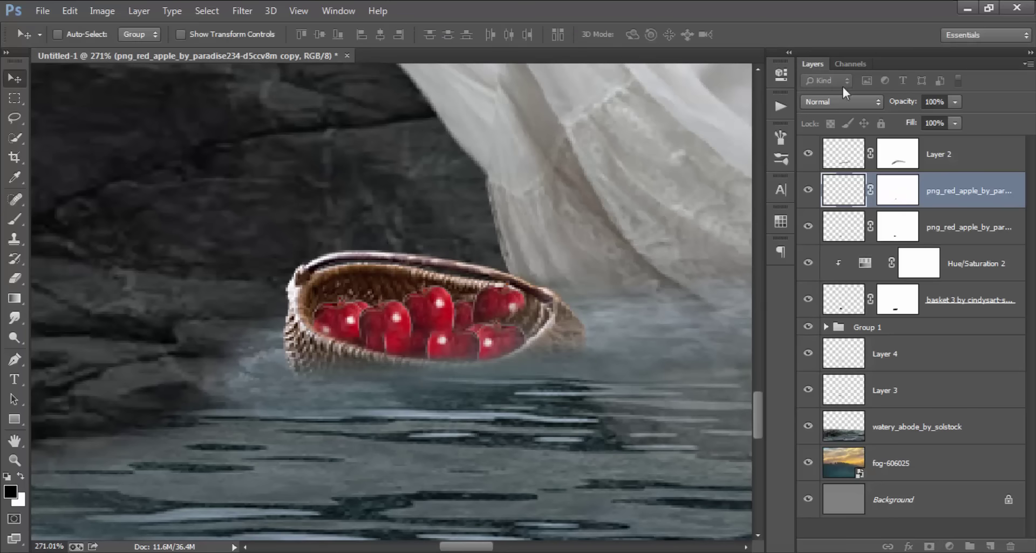
drag(1005, 195, 993, 238)
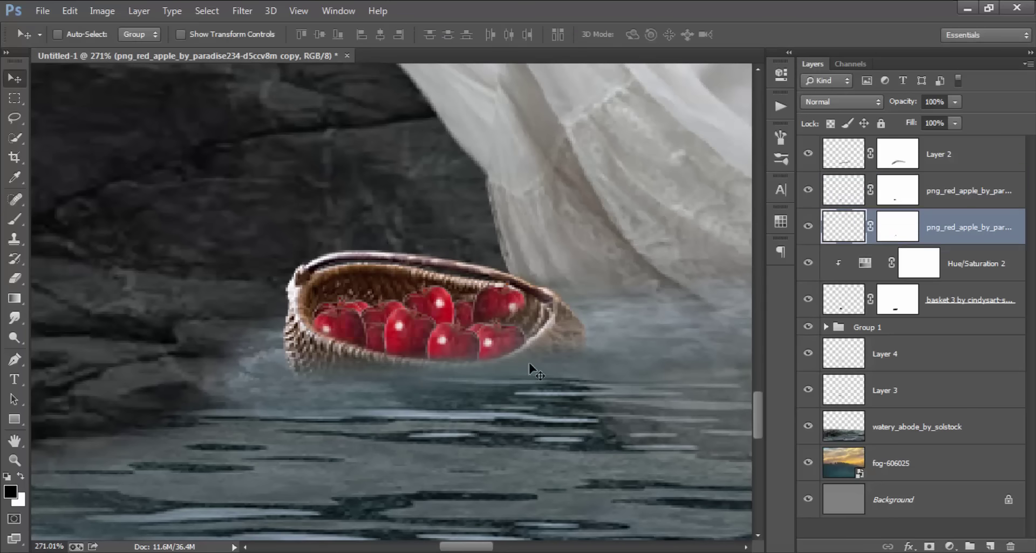
drag(554, 324, 578, 315)
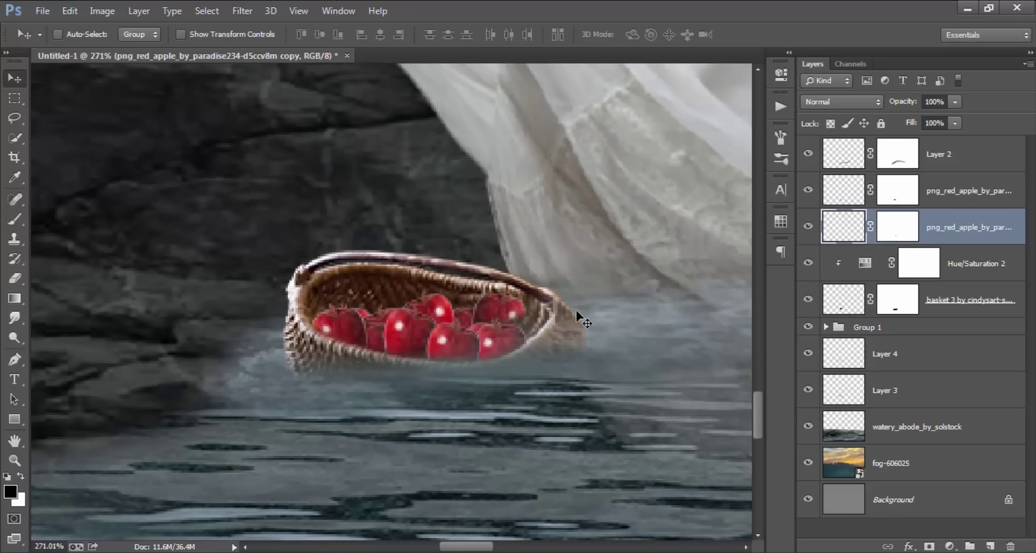
Step: Rotate the apple copy about 11° into the basket and warp it to the basket's curve
key(ctrl+t)
drag(473, 307, 485, 306)
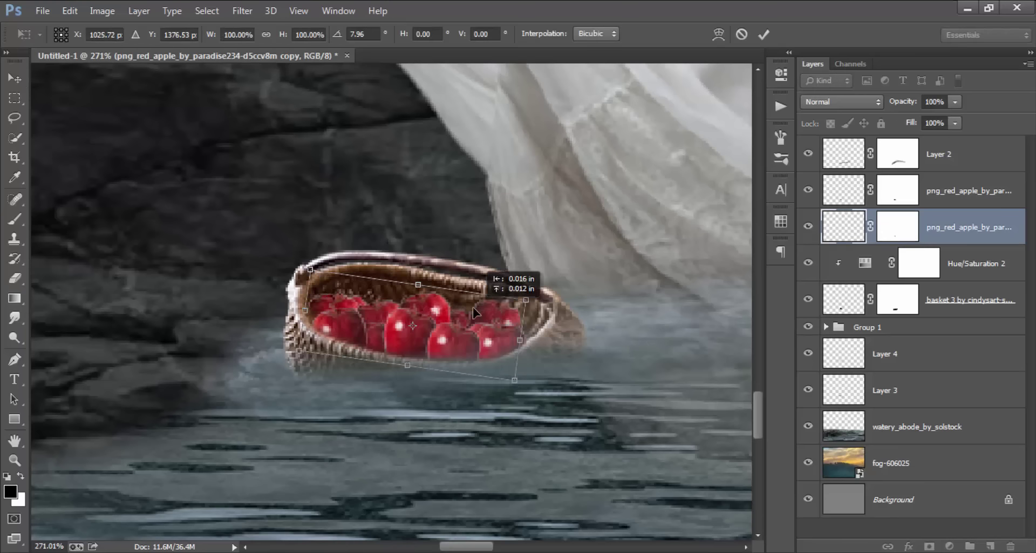
drag(597, 324, 599, 338)
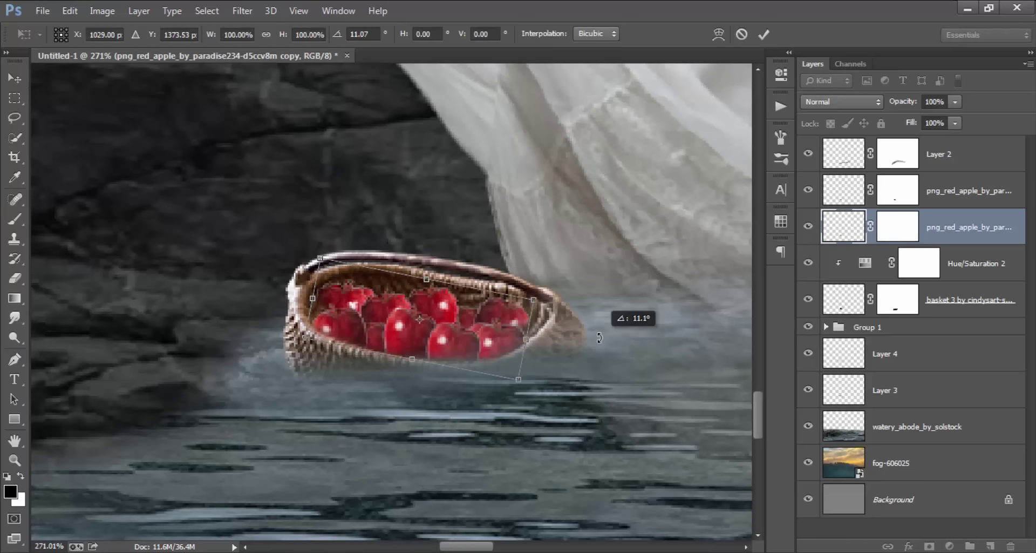
drag(513, 327, 543, 326)
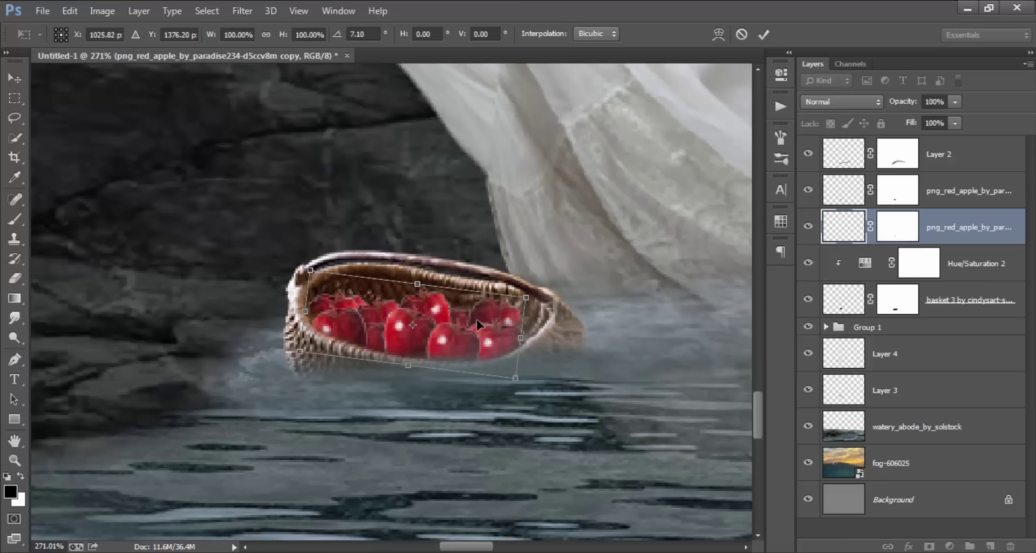
right_click(477, 319)
click(525, 174)
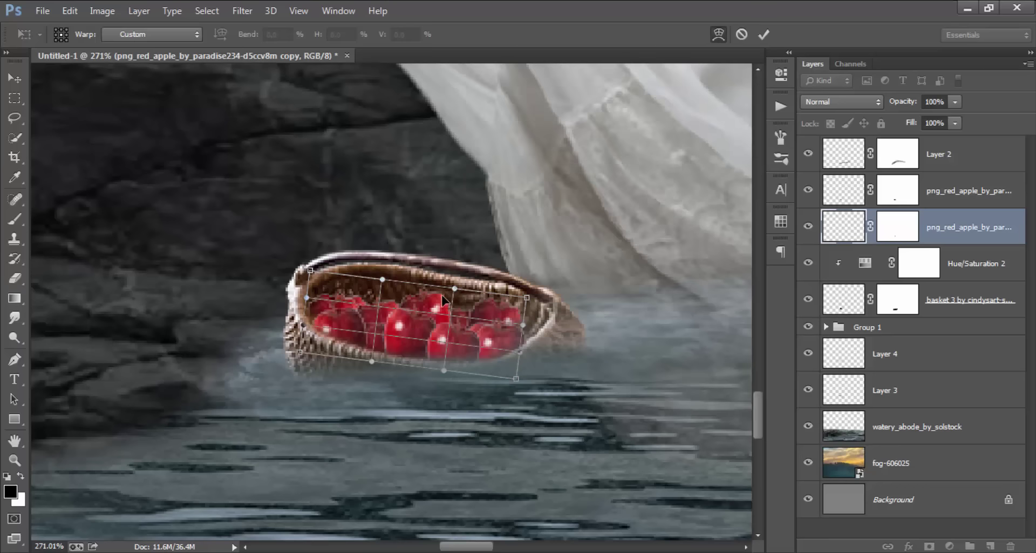
drag(442, 295, 438, 302)
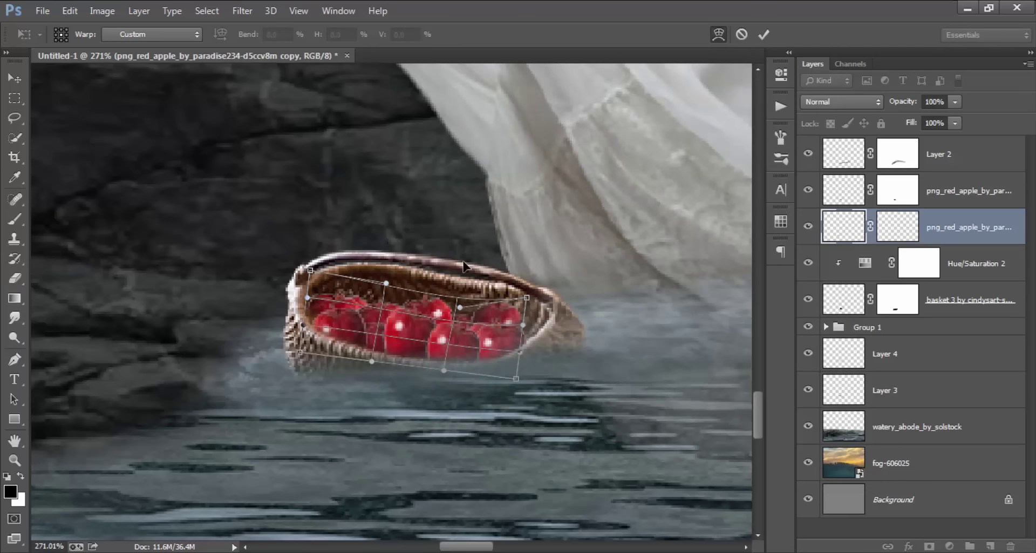
click(763, 34)
Step: Toggle the apple layers' visibility to check the fit, then target the apple layer's mask
scroll(467, 324, down, 5)
scroll(467, 323, down, 4)
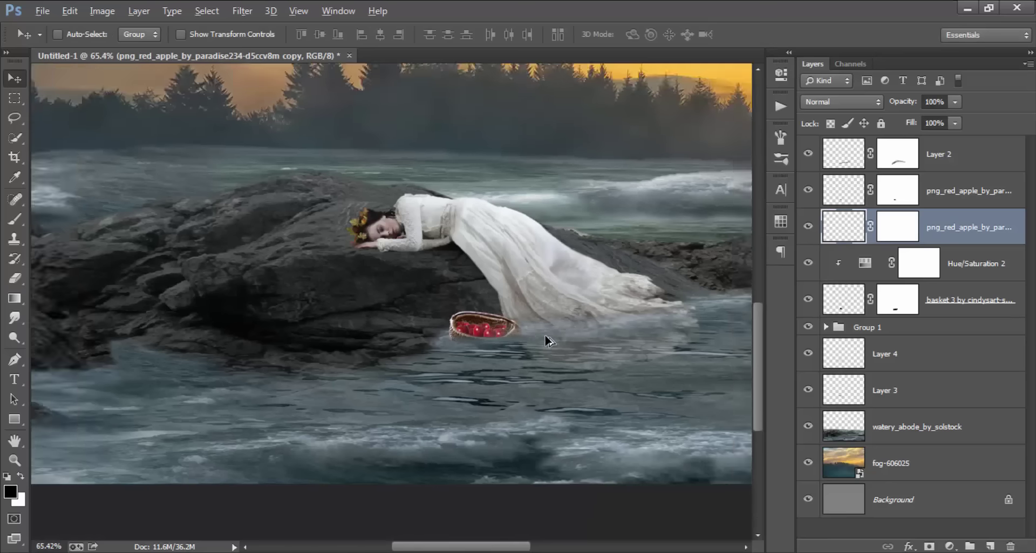
scroll(546, 340, up, 2)
scroll(530, 342, up, 1)
scroll(454, 347, up, 1)
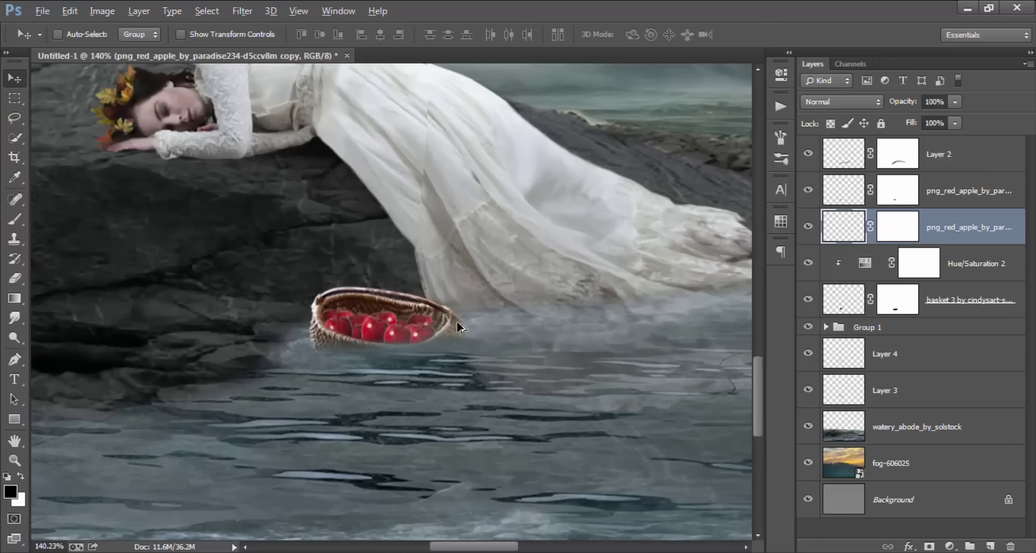
key(alt)
click(808, 191)
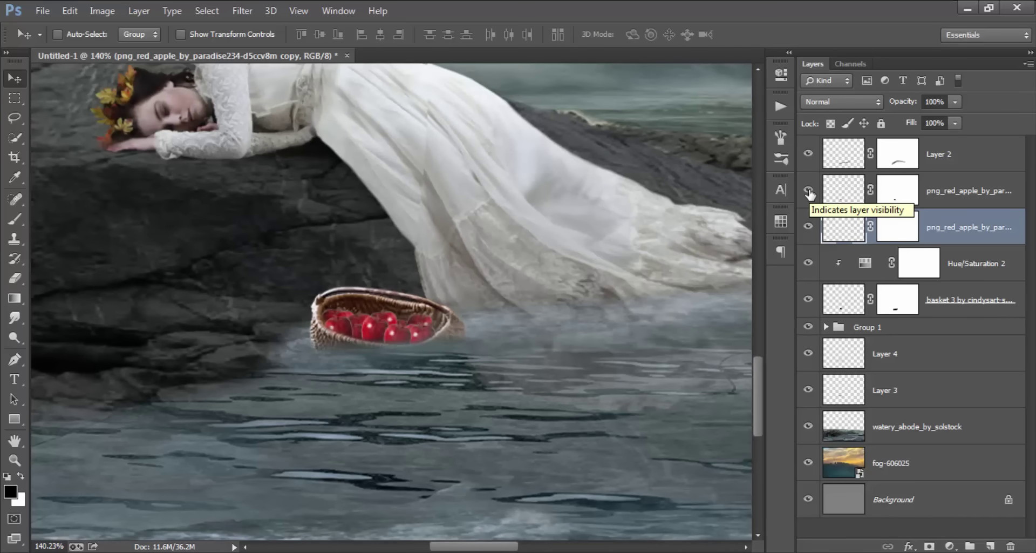
scroll(426, 297, up, 3)
scroll(433, 291, up, 2)
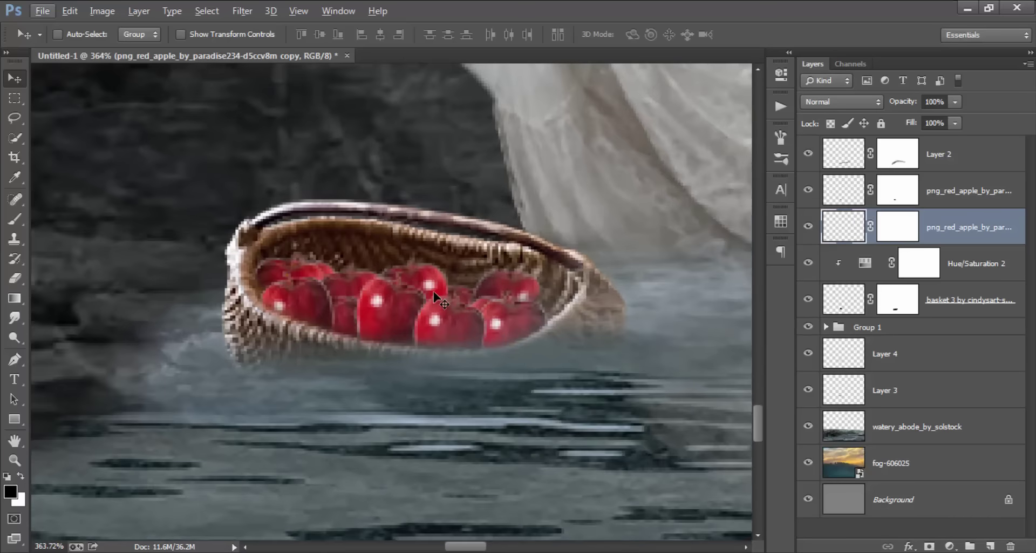
click(808, 190)
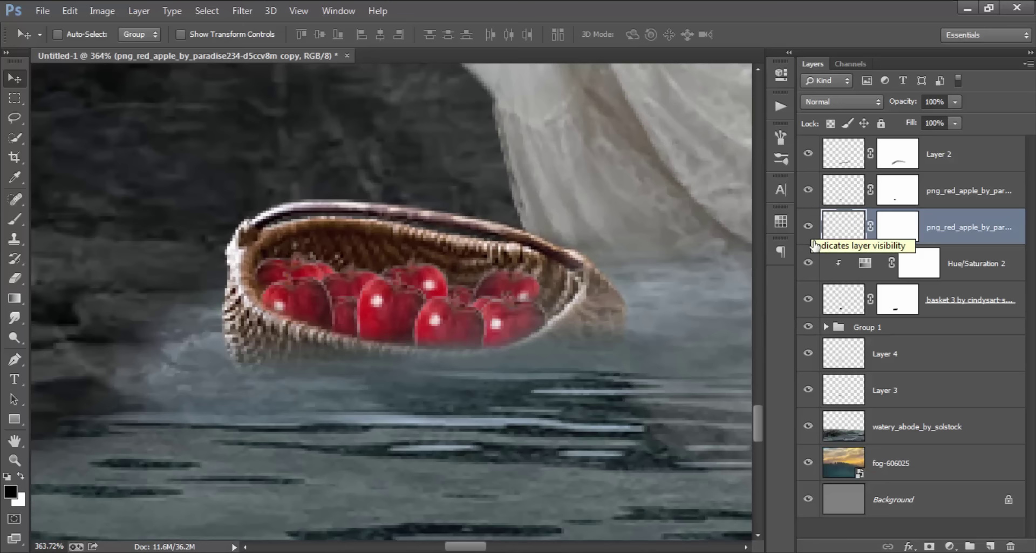
click(808, 226)
click(808, 227)
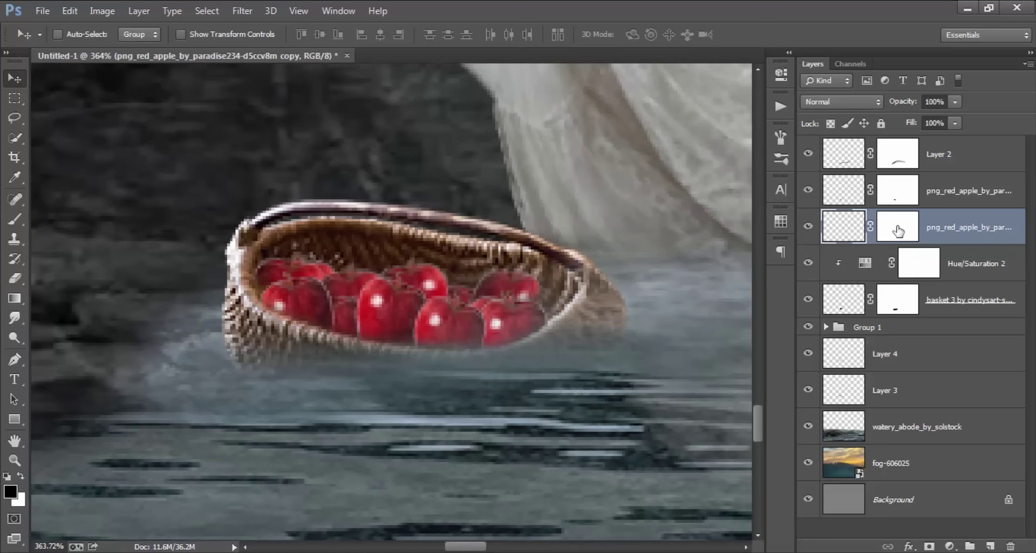
click(910, 229)
Step: Set a 7 px brush, then shift the copied apples left within the basket
click(16, 218)
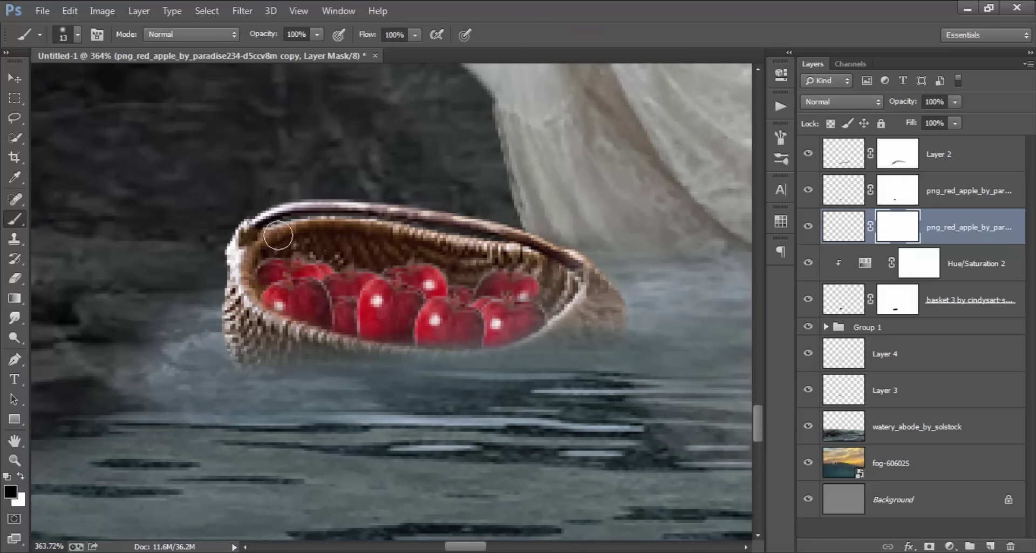
mouse_move(391, 267)
mouse_down()
mouse_move(423, 287)
mouse_move(445, 275)
mouse_up()
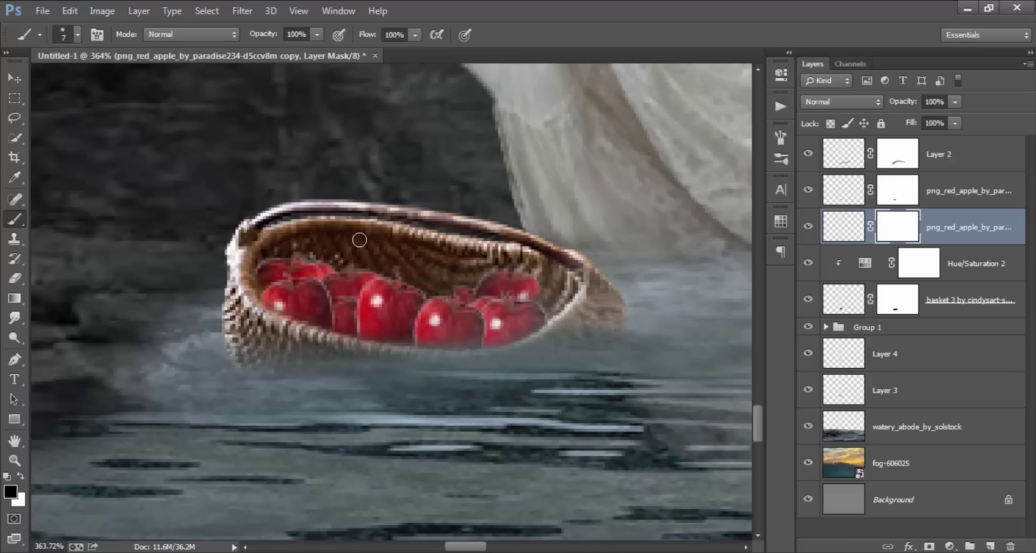
scroll(421, 233, down, 3)
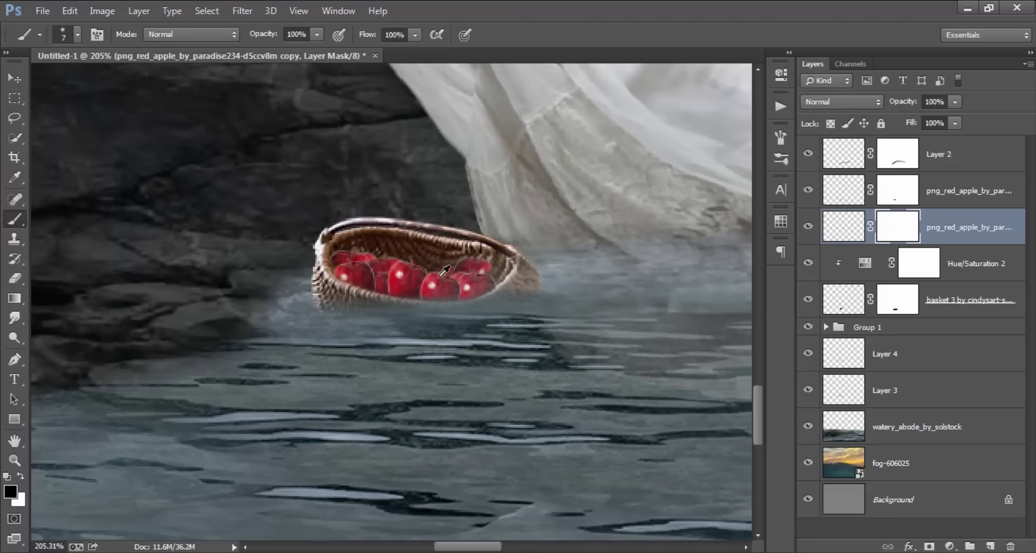
scroll(427, 279, up, 2)
click(15, 79)
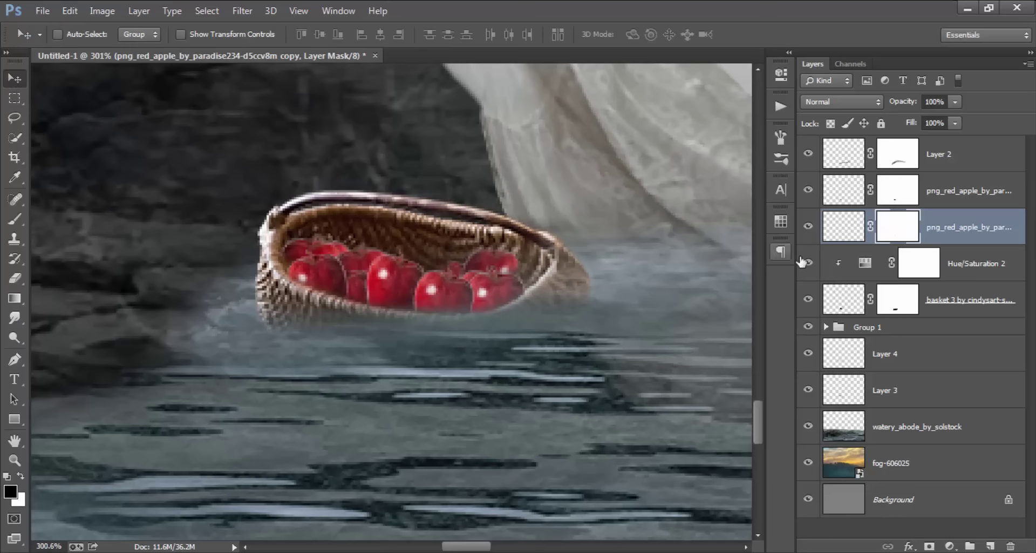
click(964, 231)
mouse_move(539, 266)
mouse_down()
mouse_move(647, 264)
mouse_move(381, 257)
mouse_move(523, 249)
mouse_move(615, 267)
mouse_move(576, 267)
mouse_move(604, 270)
mouse_up()
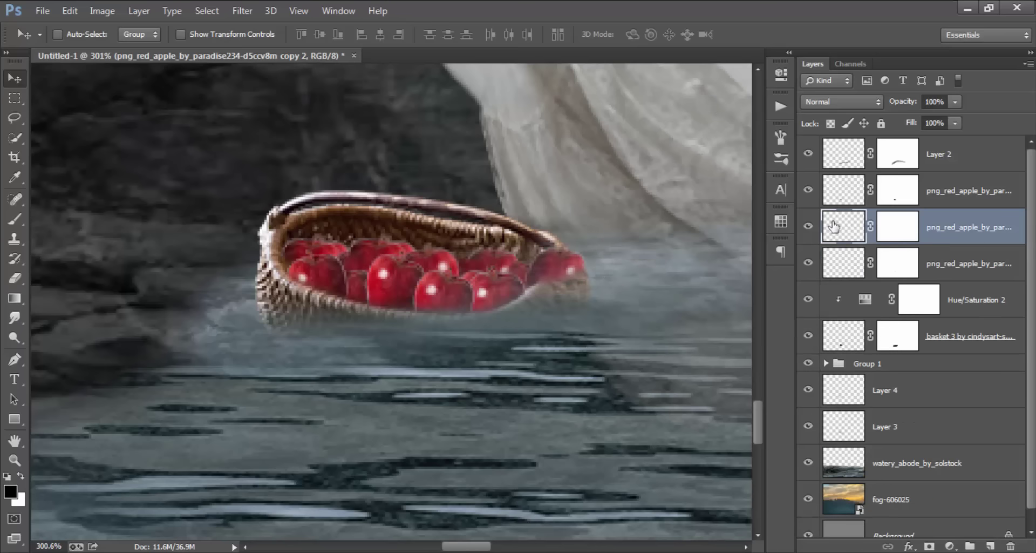
Step: Paint out the rightmost apple poking past the basket on the copy layer's mask
click(889, 227)
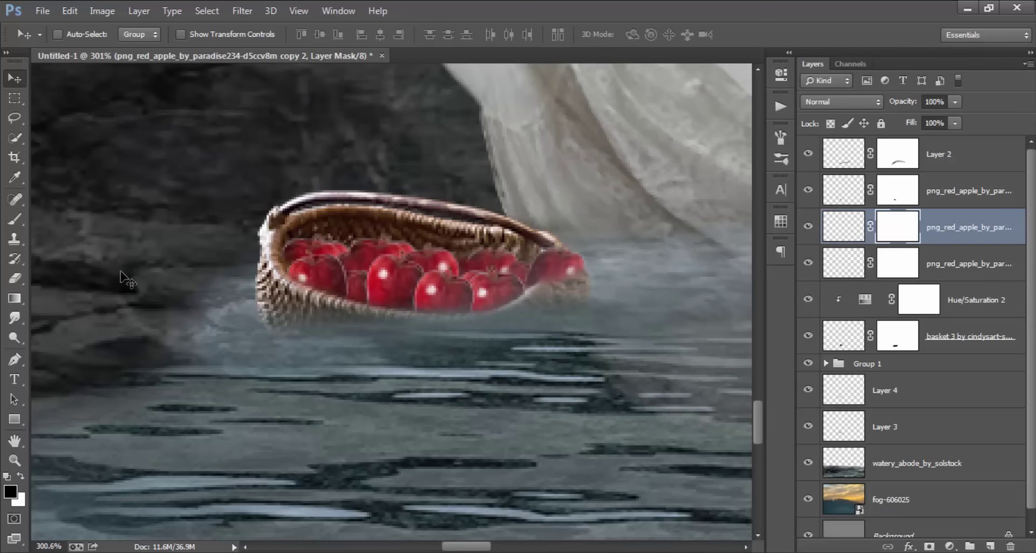
click(14, 218)
mouse_move(575, 293)
mouse_down()
mouse_move(548, 303)
mouse_move(540, 248)
mouse_up()
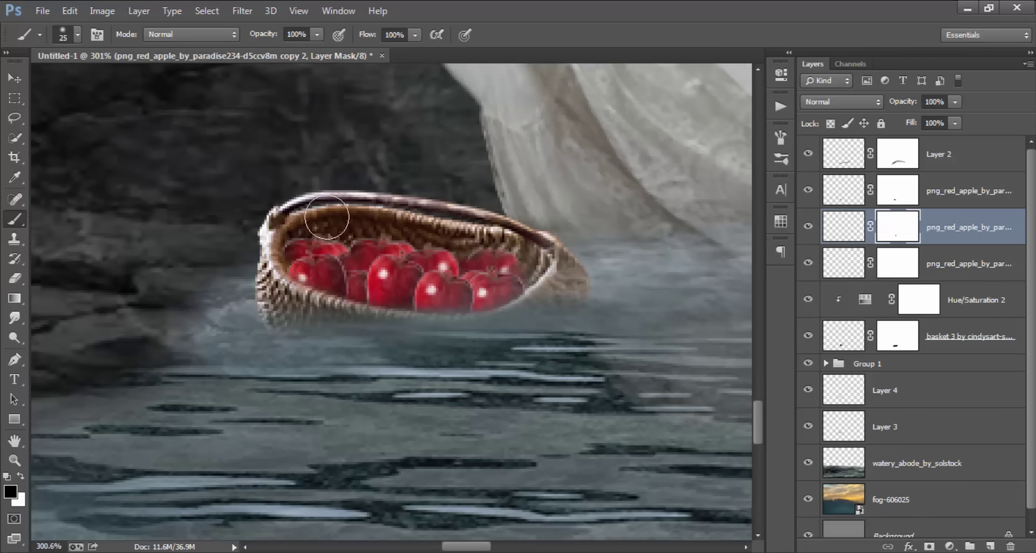
click(808, 190)
Step: Select the three apple layers together for merging
click(934, 192)
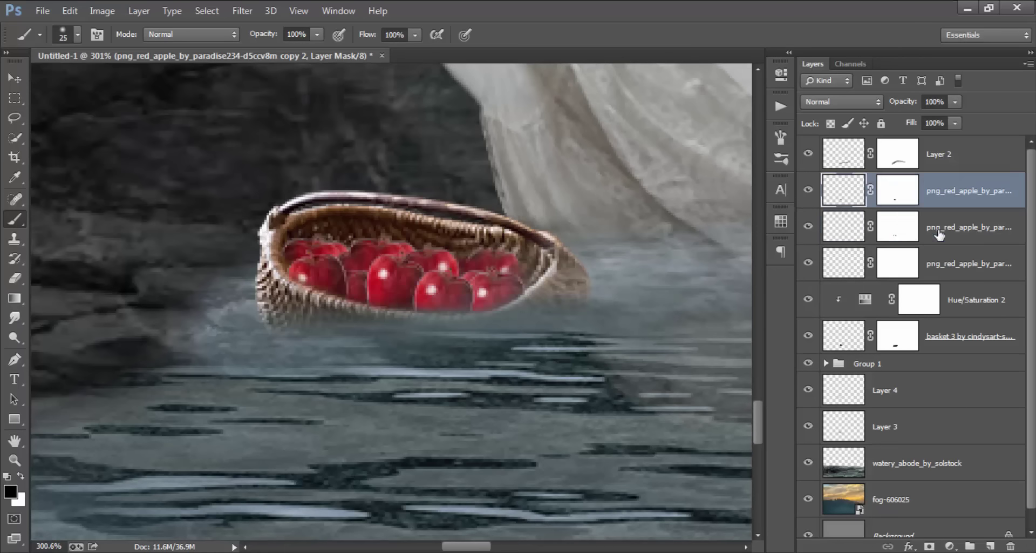
shift+click(976, 264)
right_click(973, 261)
Step: Merge the three apple layers into one and check the result with the sleeping woman in view
click(717, 430)
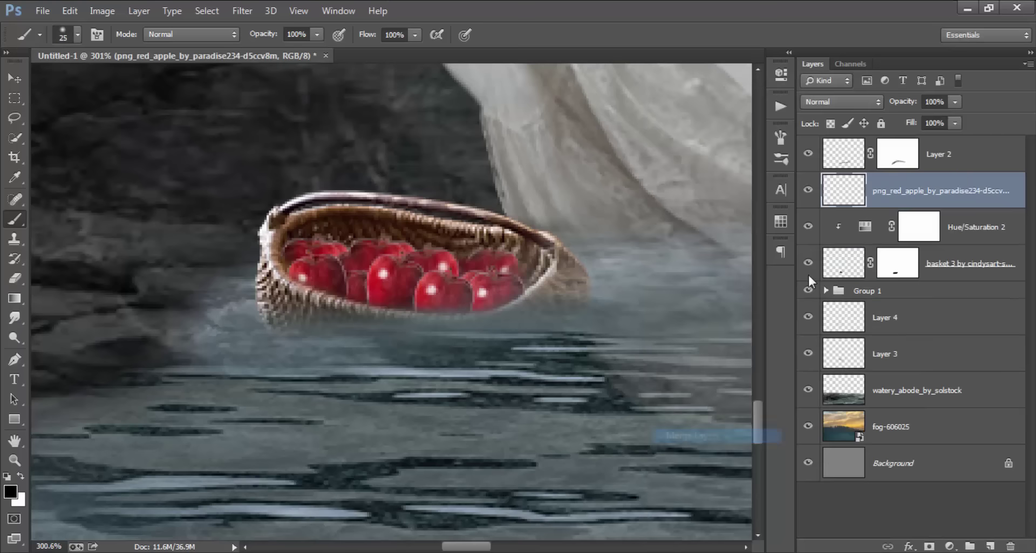
click(808, 189)
scroll(529, 314, down, 3)
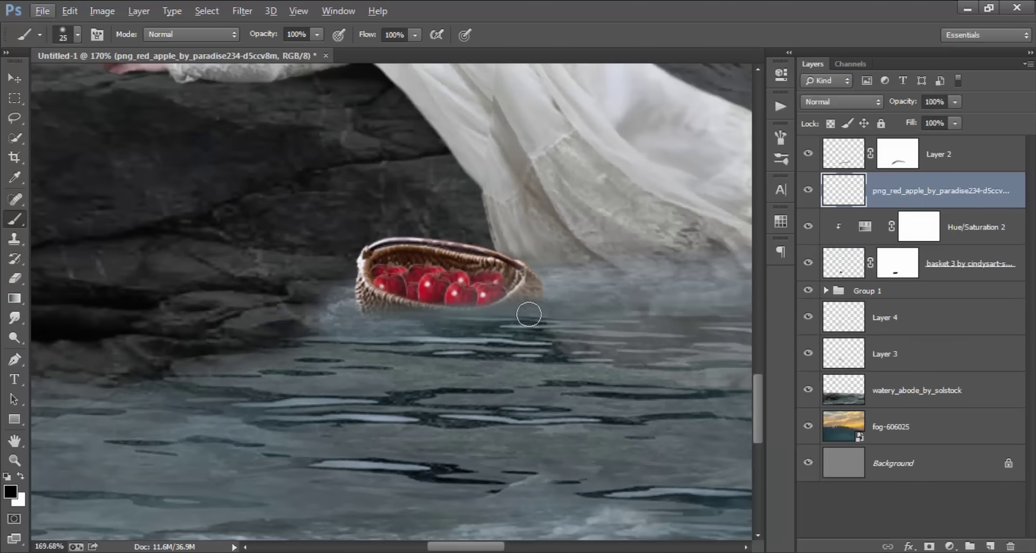
drag(529, 315, 500, 343)
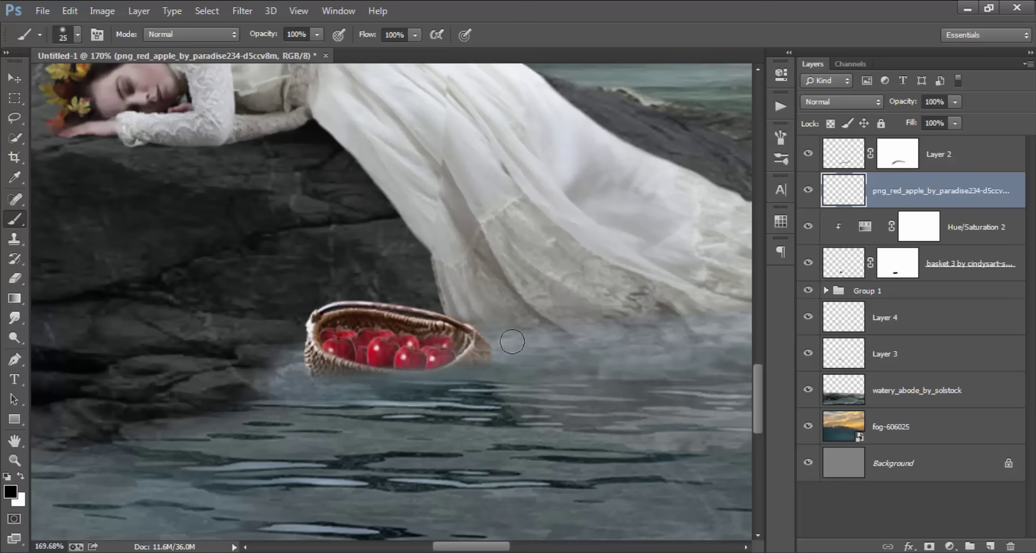
scroll(410, 380, up, 2)
Step: Squash the merged apples to 75% height and nudge them down into the basket
key(ctrl+t)
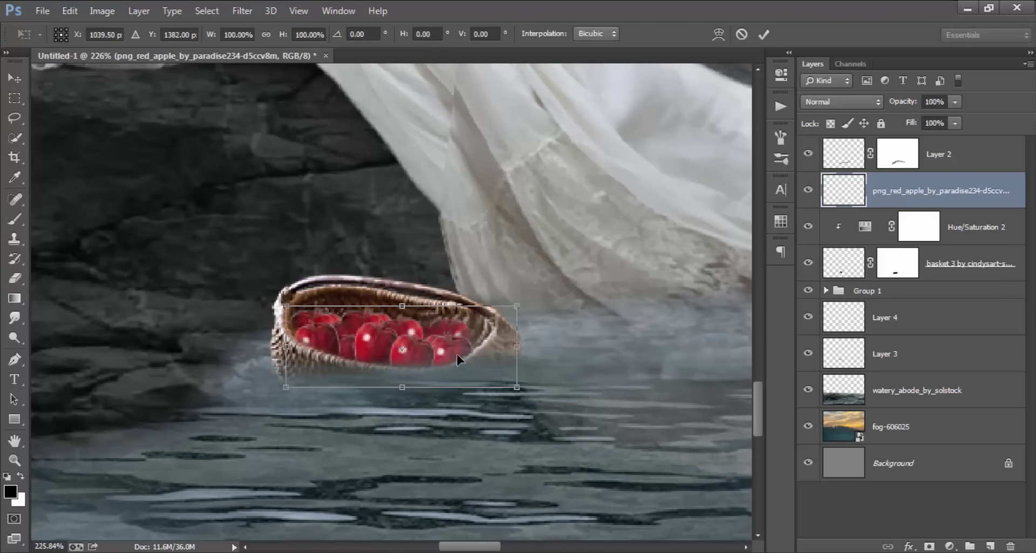
drag(451, 337, 447, 341)
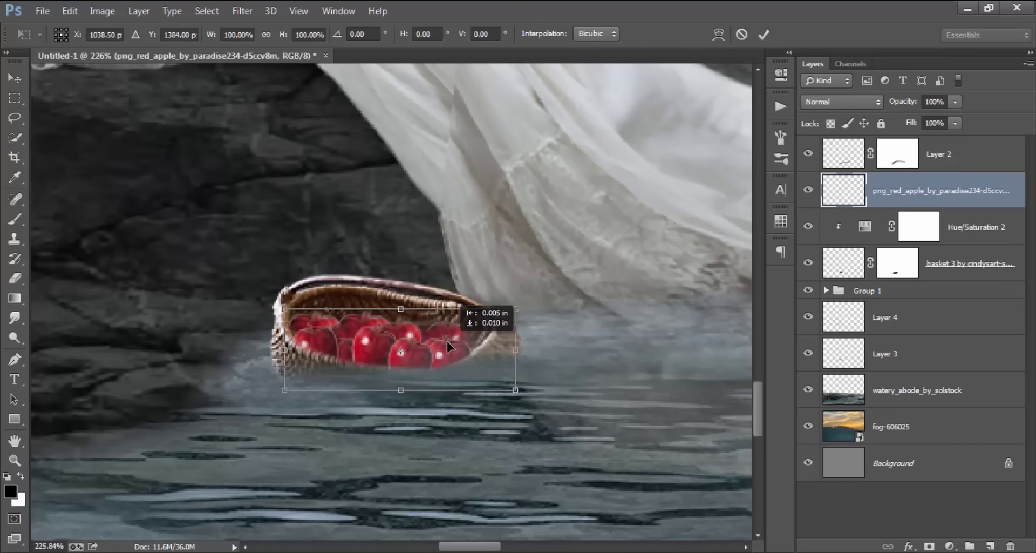
drag(400, 389, 400, 373)
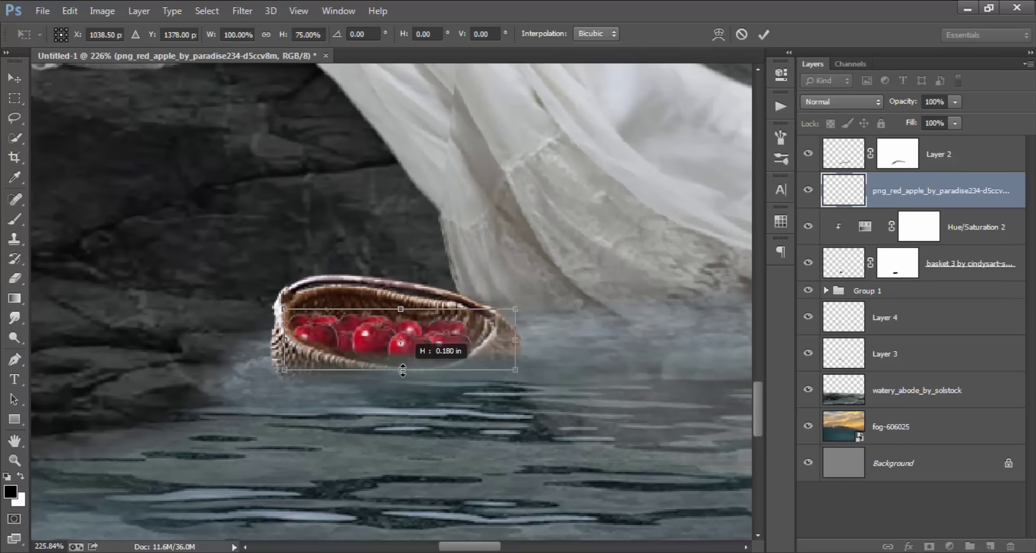
key(Down)
key(Down)
key(Down)
scroll(465, 362, up, 1)
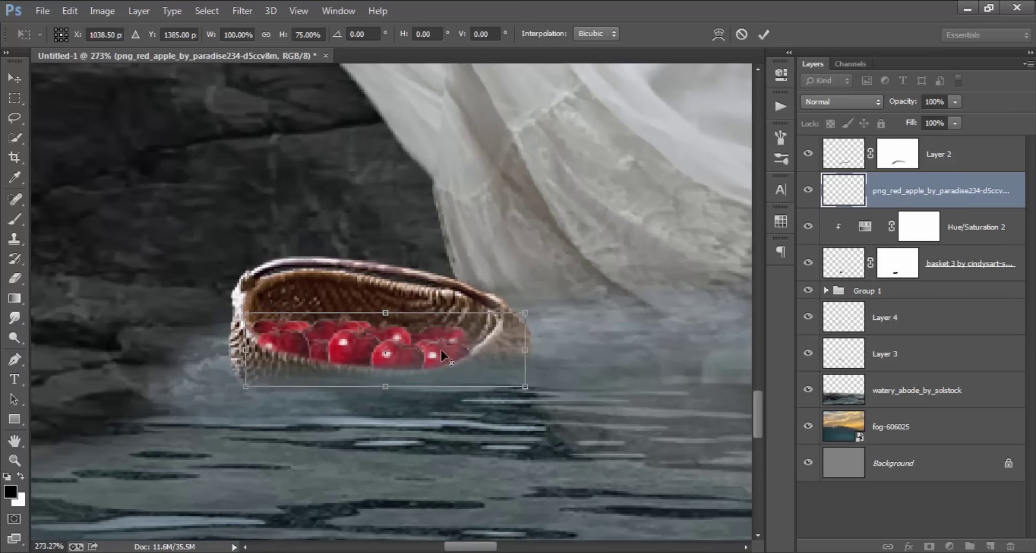
Step: Warp the apples' corners, sides and middle to follow the basket's curve and commit
right_click(432, 345)
click(464, 200)
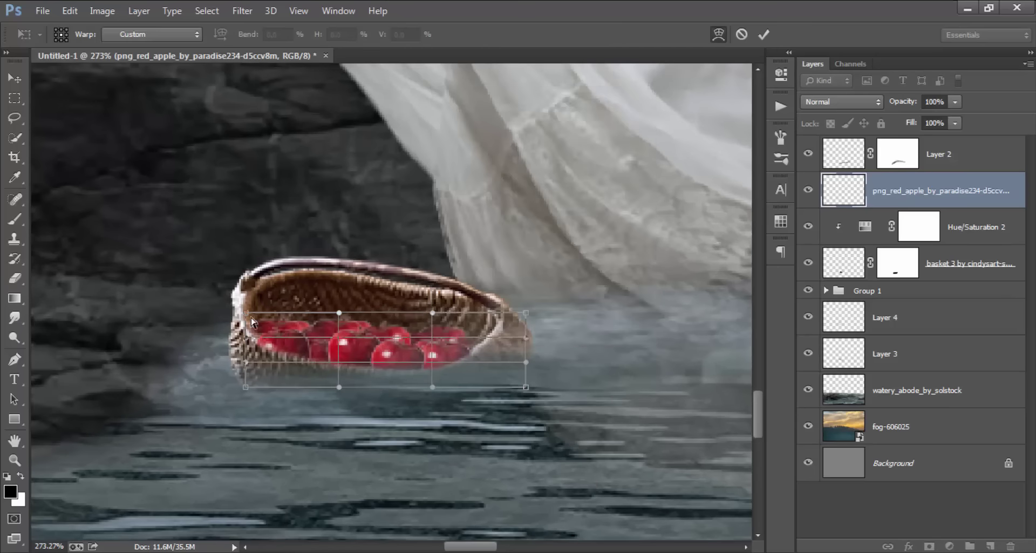
drag(246, 313, 254, 307)
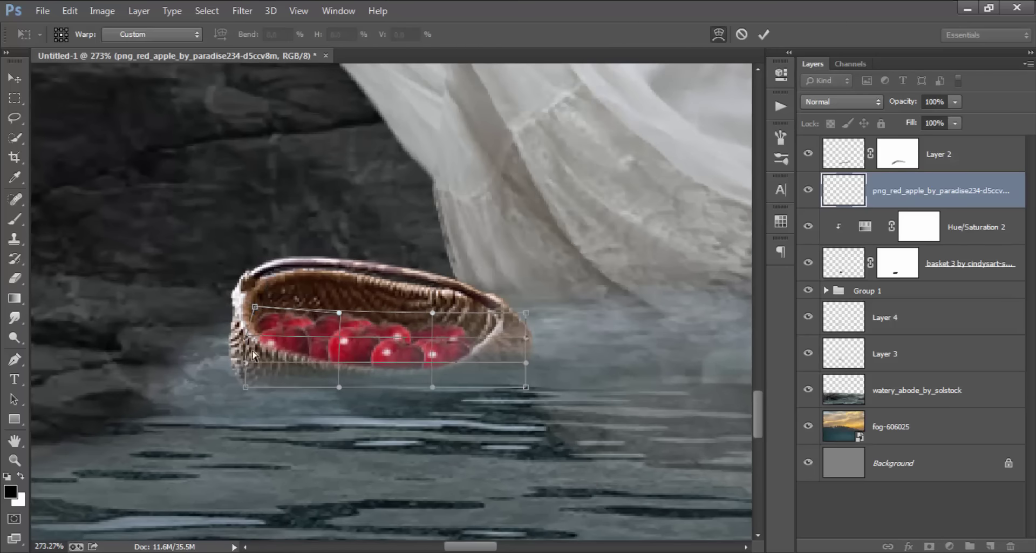
drag(247, 362, 252, 347)
drag(489, 345, 487, 332)
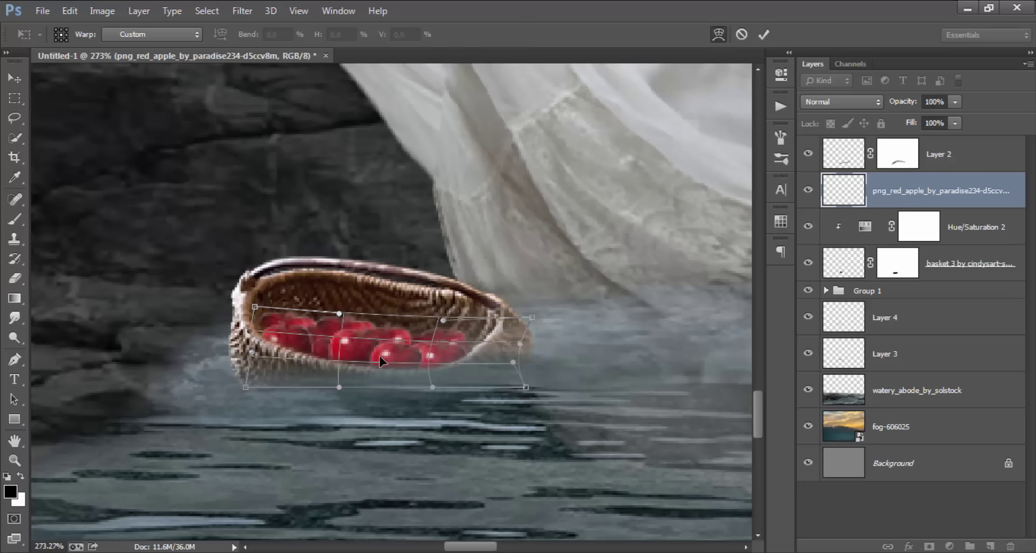
drag(380, 356, 378, 353)
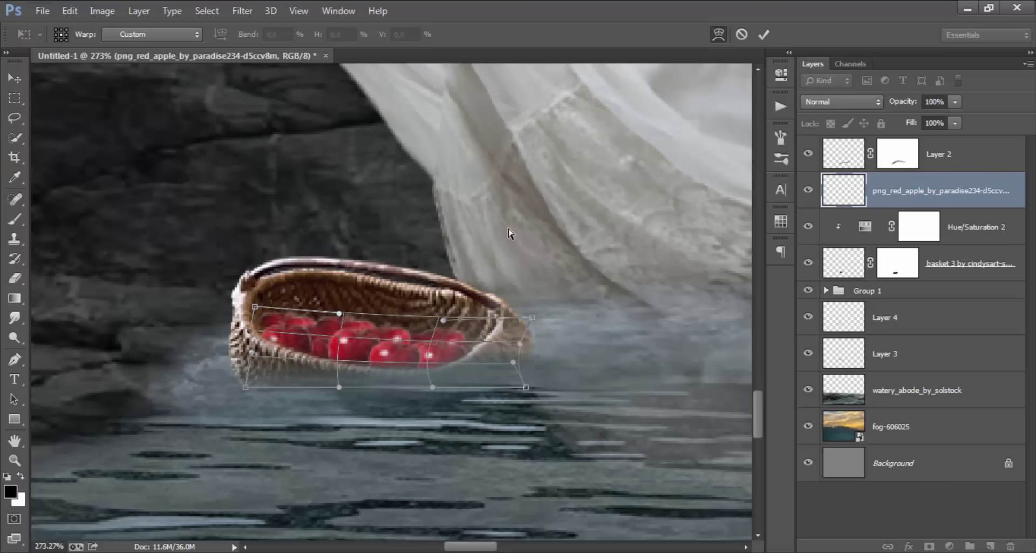
key(Return)
key(b)
scroll(547, 279, down, 3)
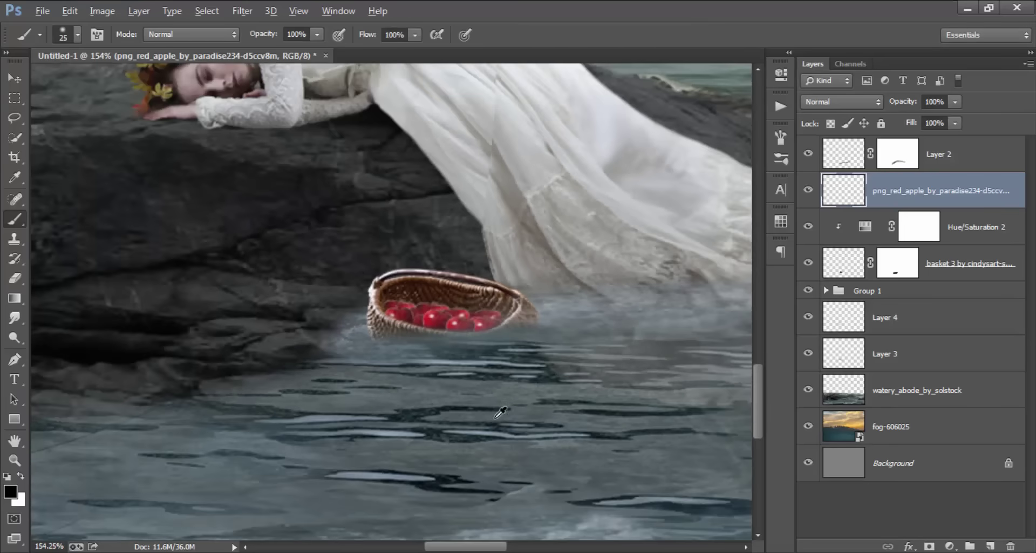
scroll(488, 398, down, 1)
scroll(518, 430, right, 1)
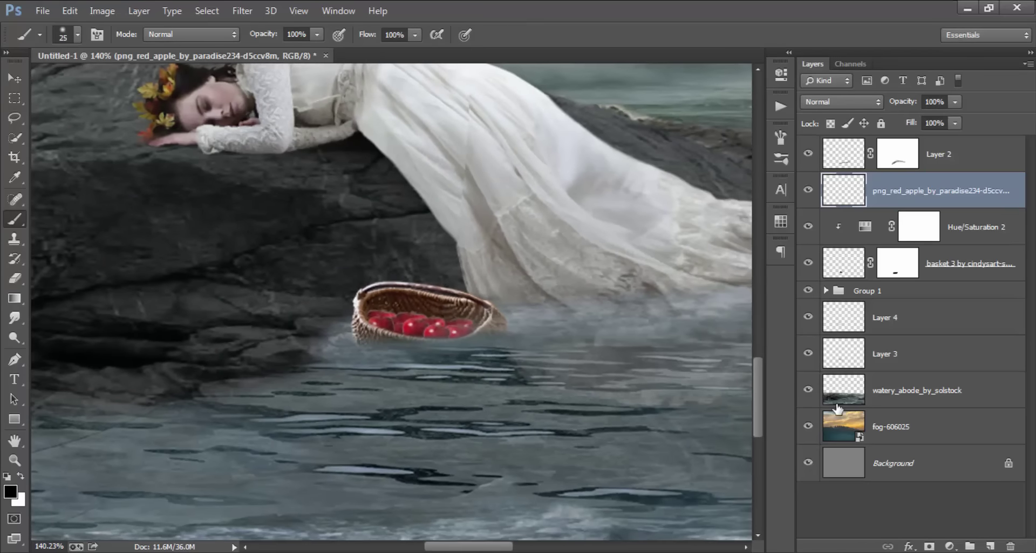
Step: Add a Brightness/Contrast adjustment clipped to the apple layer with Brightness 51 and Contrast 65
click(949, 545)
click(866, 266)
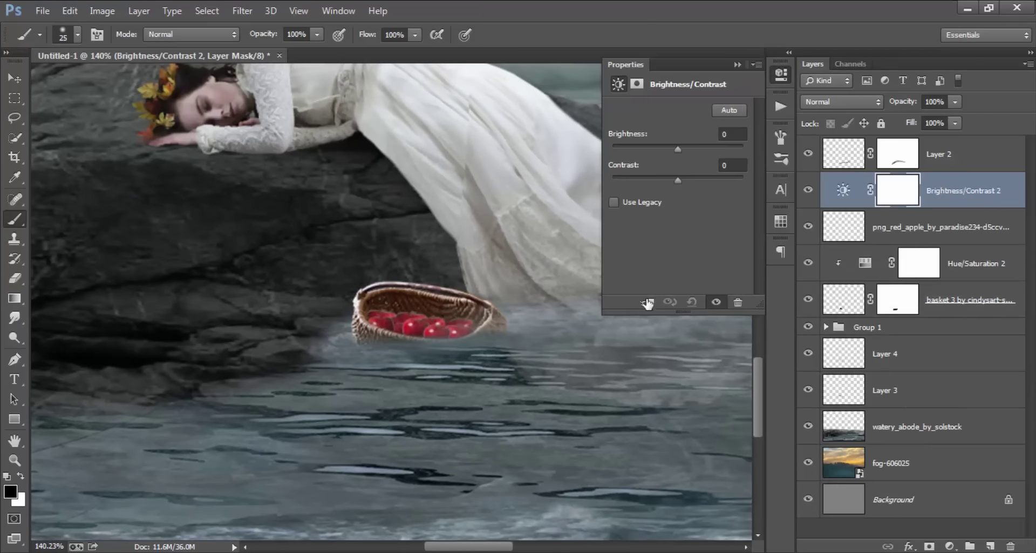
click(648, 302)
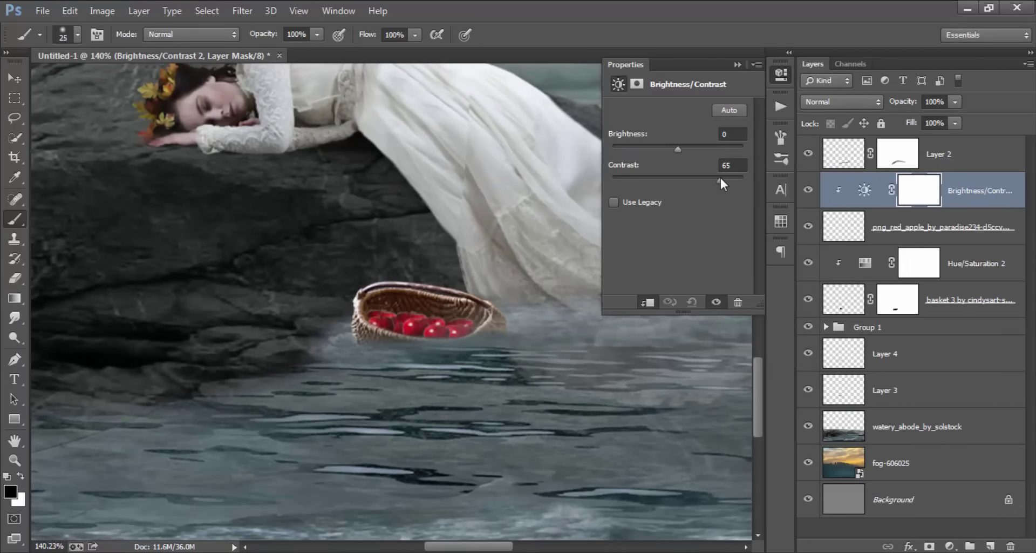
mouse_move(678, 147)
mouse_down()
mouse_move(652, 144)
mouse_move(697, 150)
mouse_up()
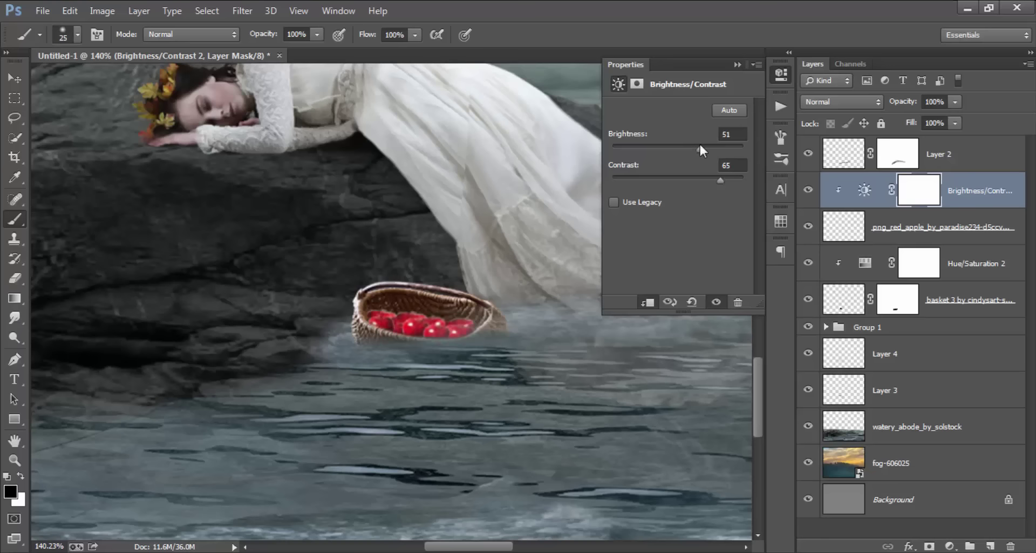
click(781, 73)
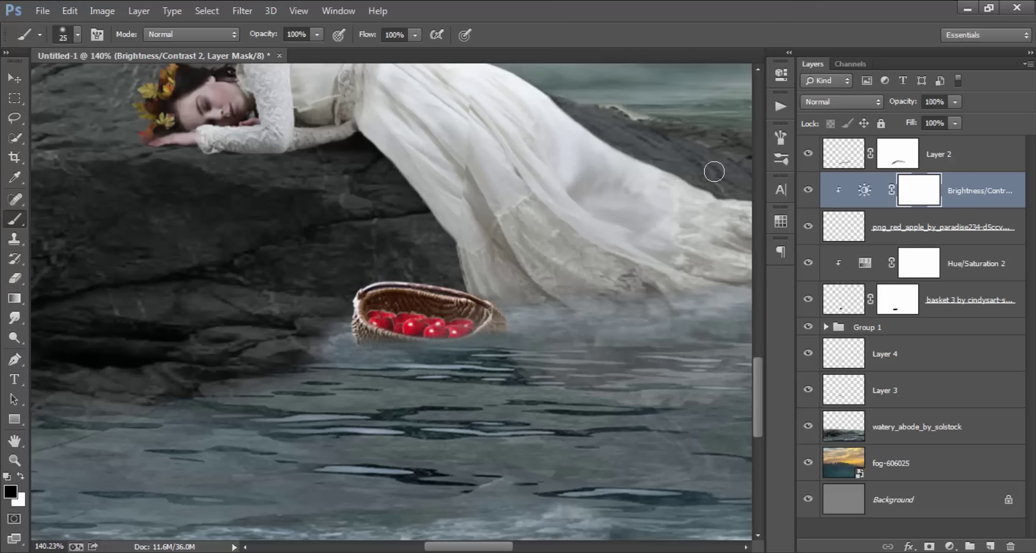
key(ctrl+0)
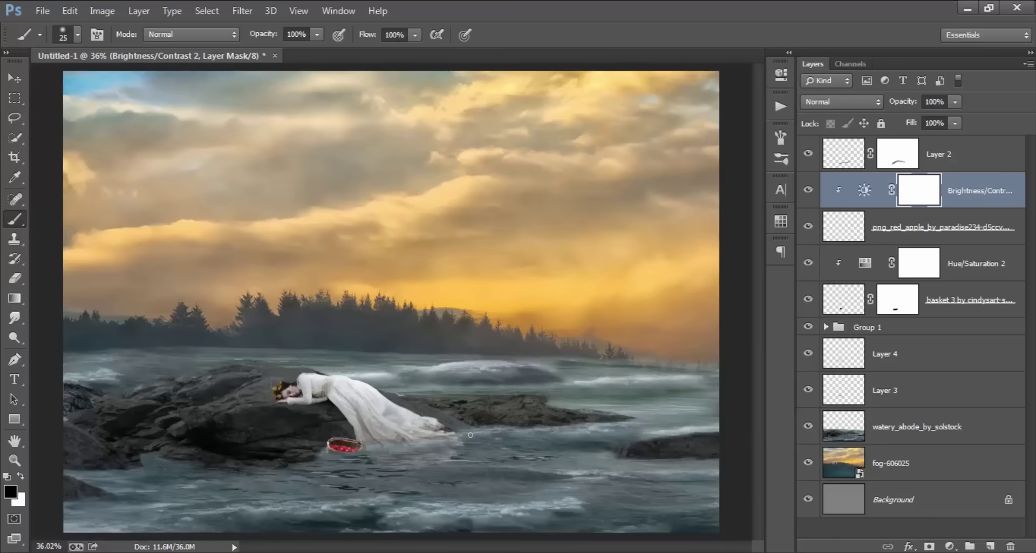
Step: Add a clipped Hue/Saturation adjustment lowering the apples' saturation to -16
click(950, 546)
click(978, 364)
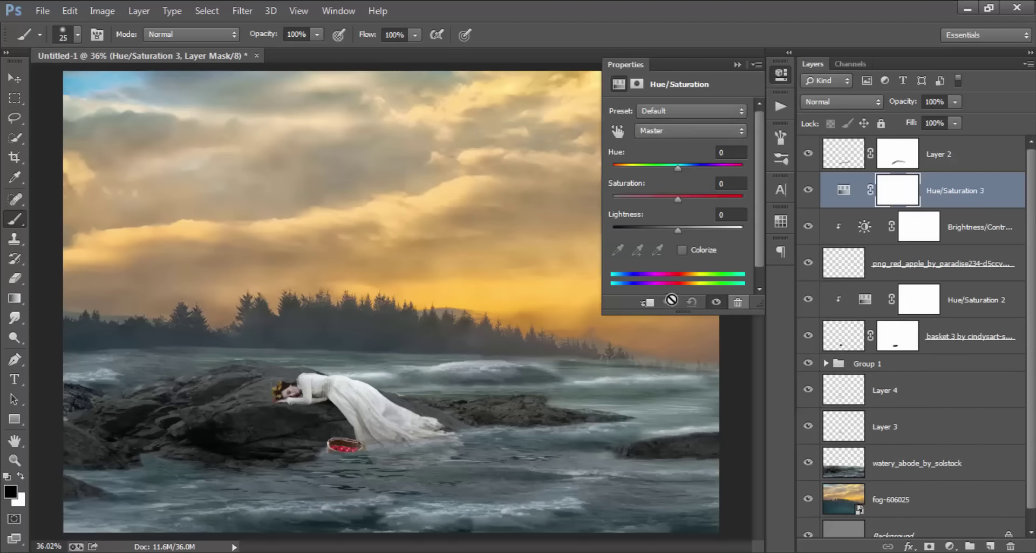
click(647, 302)
click(663, 197)
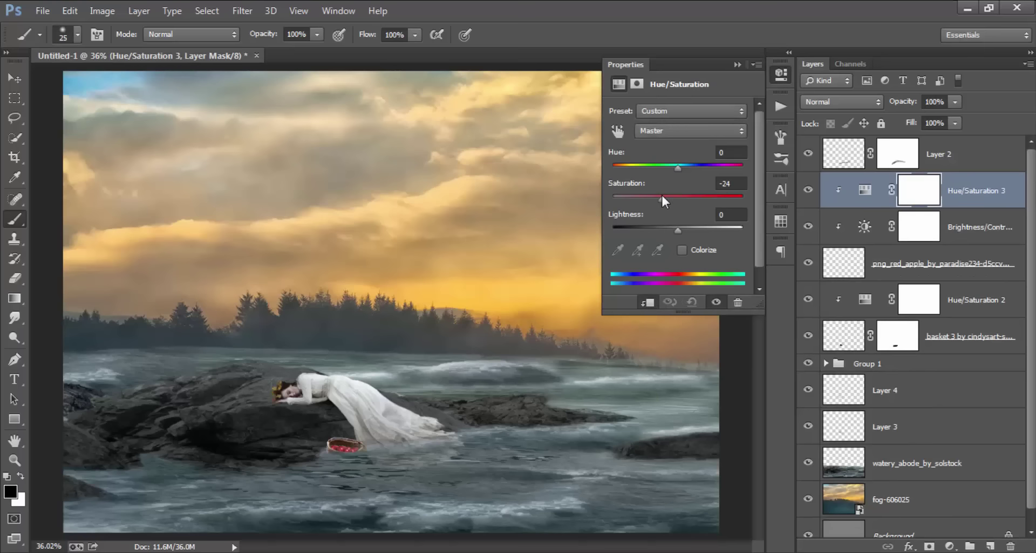
drag(663, 196, 667, 197)
click(781, 74)
click(16, 79)
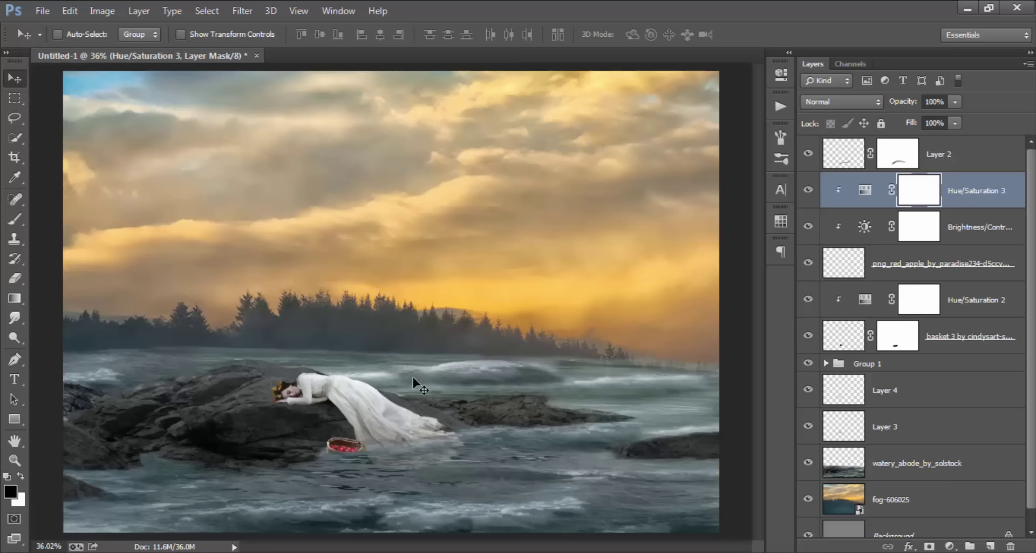
scroll(417, 385, up, 2)
scroll(393, 423, up, 1)
scroll(398, 371, up, 2)
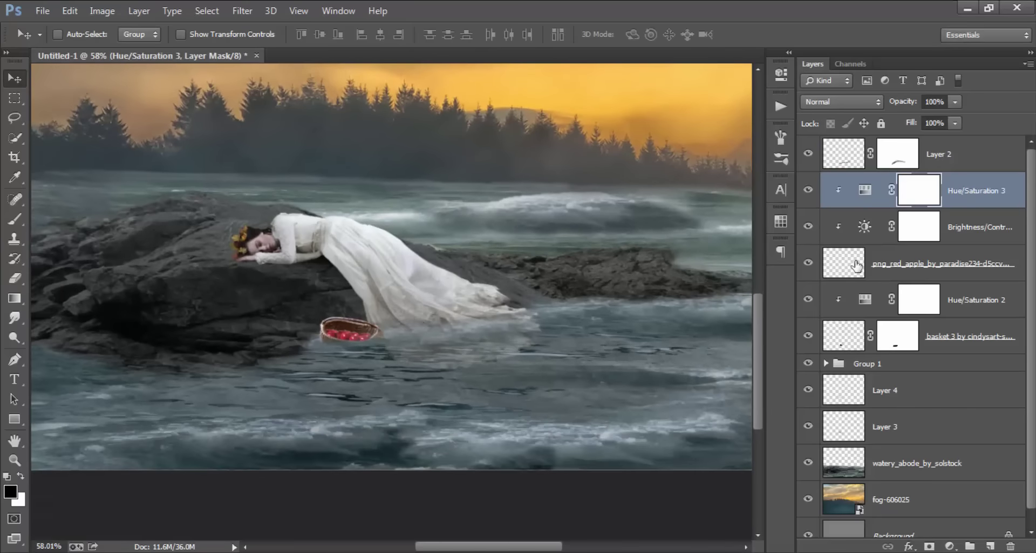
scroll(544, 324, up, 2)
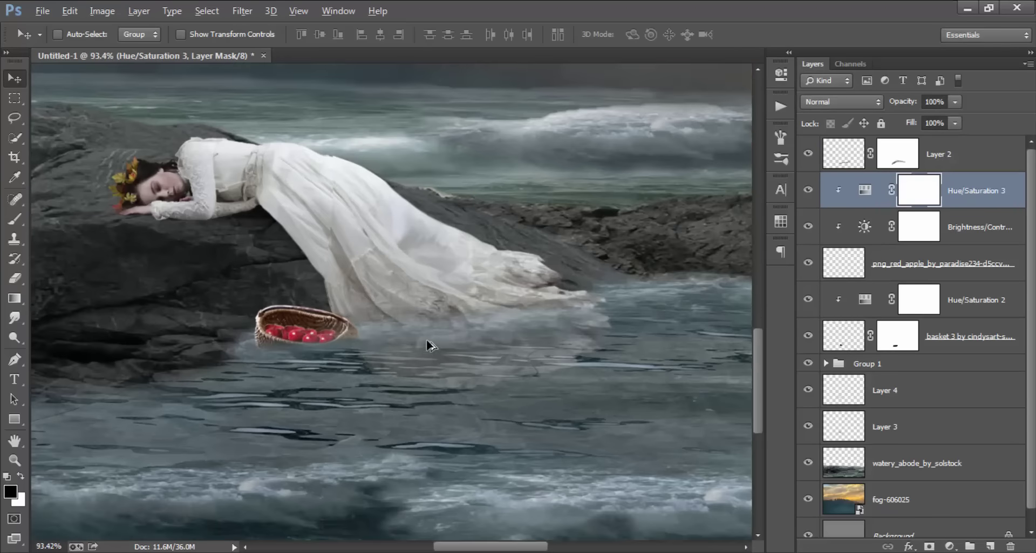
scroll(430, 344, up, 2)
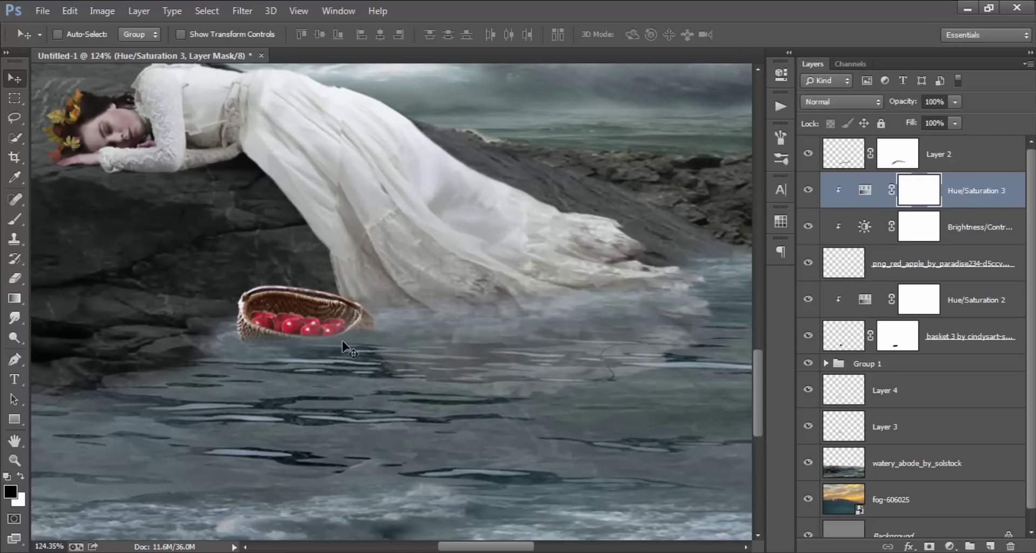
Step: Merge the apple layer and its two adjustment layers into one layer
shift+click(950, 264)
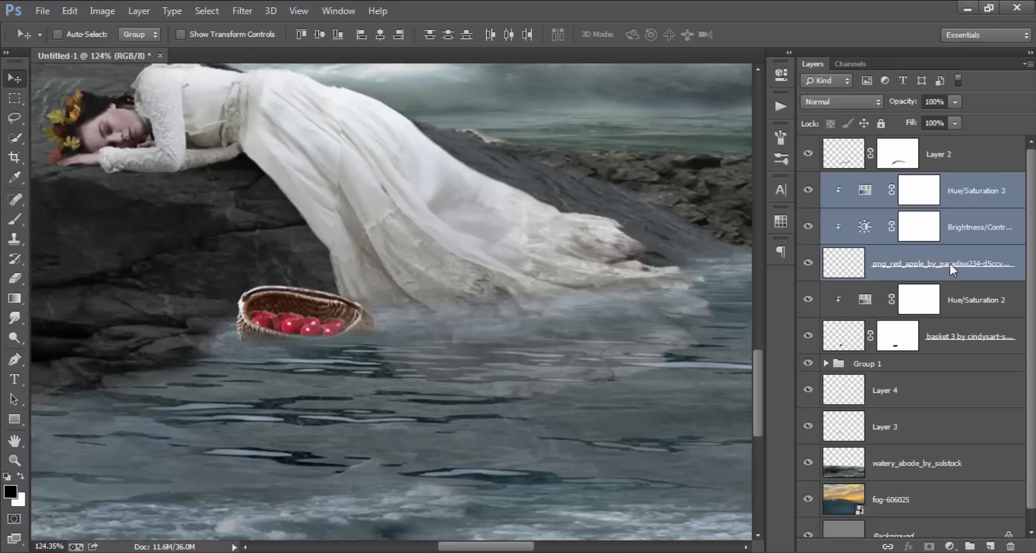
right_click(950, 263)
click(672, 435)
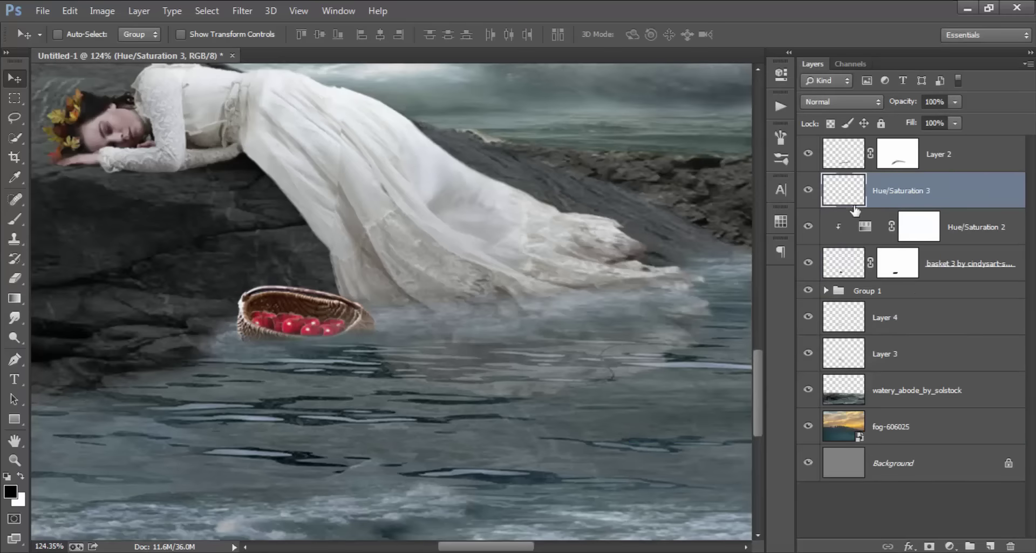
click(806, 193)
Step: Duplicate the merged apple layer and move the copy onto the water right of the basket
right_click(946, 193)
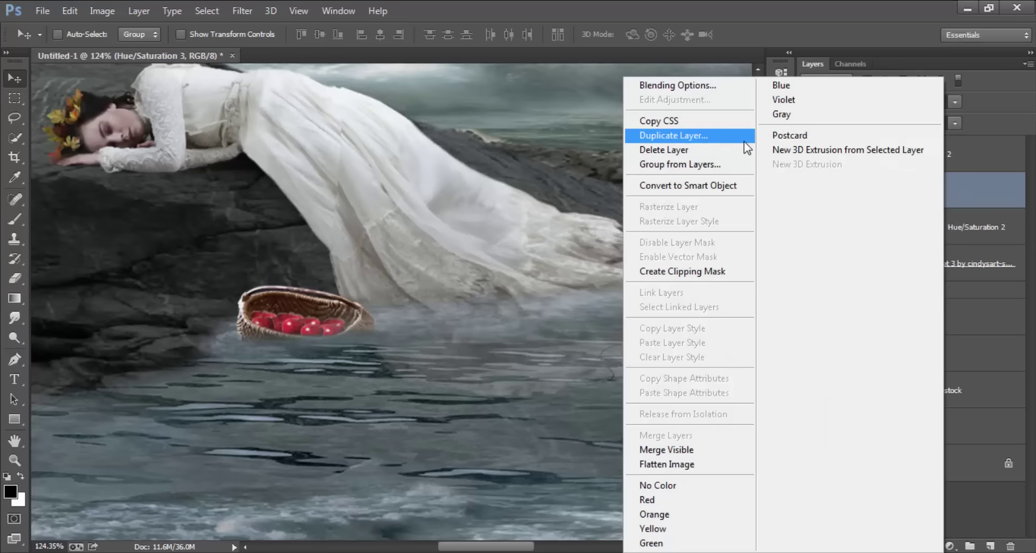
click(745, 141)
click(657, 169)
mouse_move(406, 269)
mouse_down()
mouse_move(490, 278)
mouse_move(496, 322)
mouse_up()
drag(432, 318, 450, 324)
scroll(460, 377, up, 2)
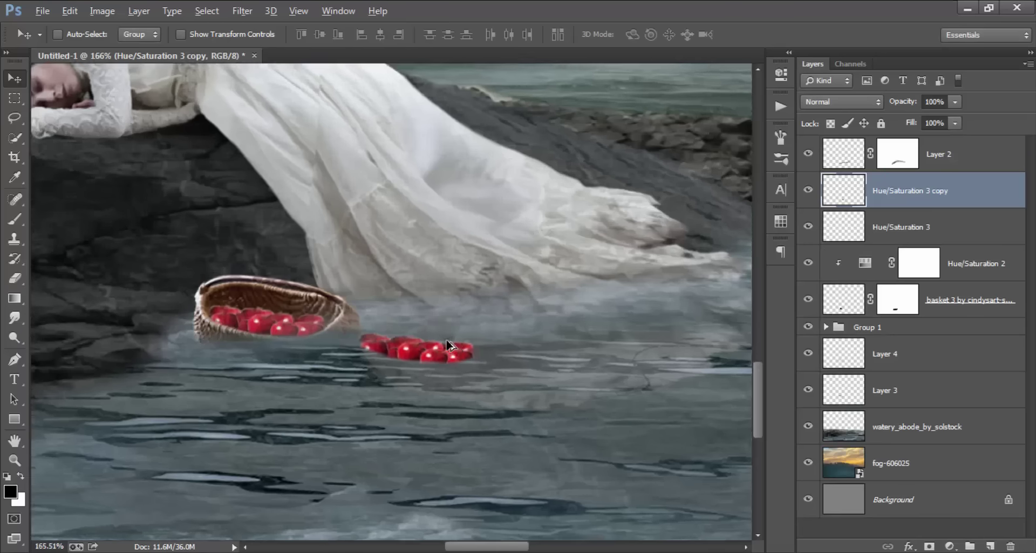
scroll(460, 378, up, 2)
scroll(459, 378, up, 2)
drag(459, 377, 465, 360)
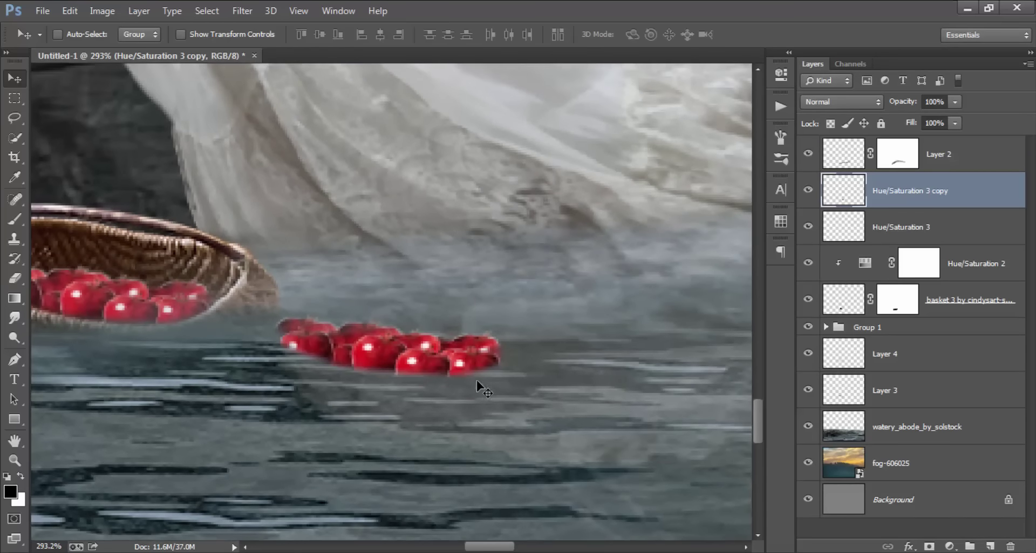
Step: Lasso around the floating apples and add a layer mask limiting the copy to them
key(m)
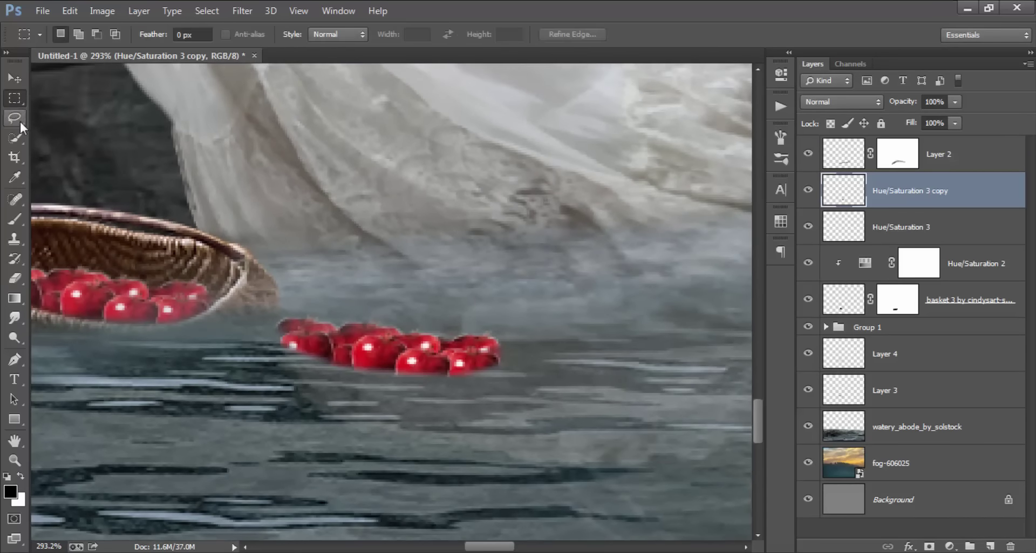
click(15, 117)
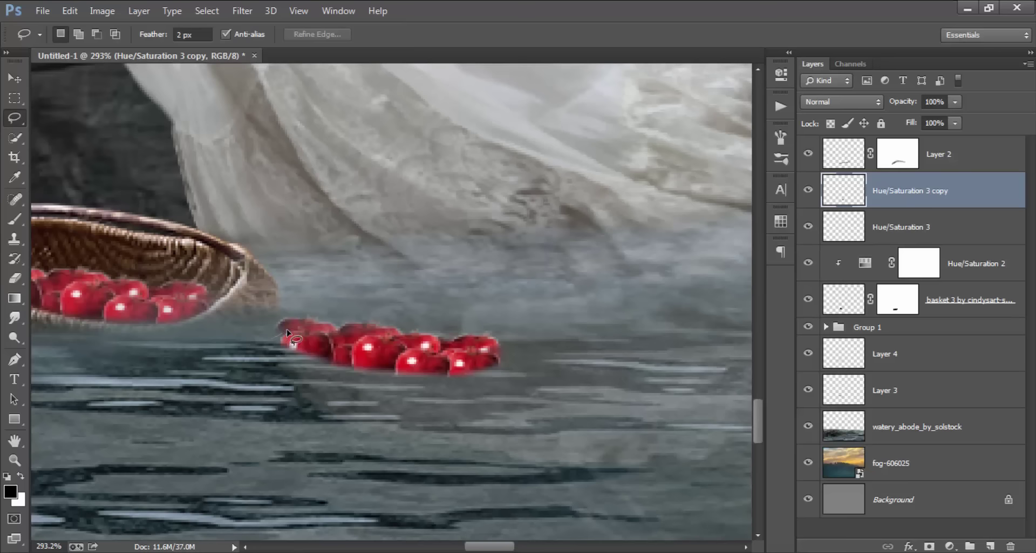
drag(287, 333, 399, 338)
mouse_move(491, 362)
mouse_down()
mouse_move(497, 412)
mouse_move(296, 392)
mouse_move(275, 373)
mouse_up()
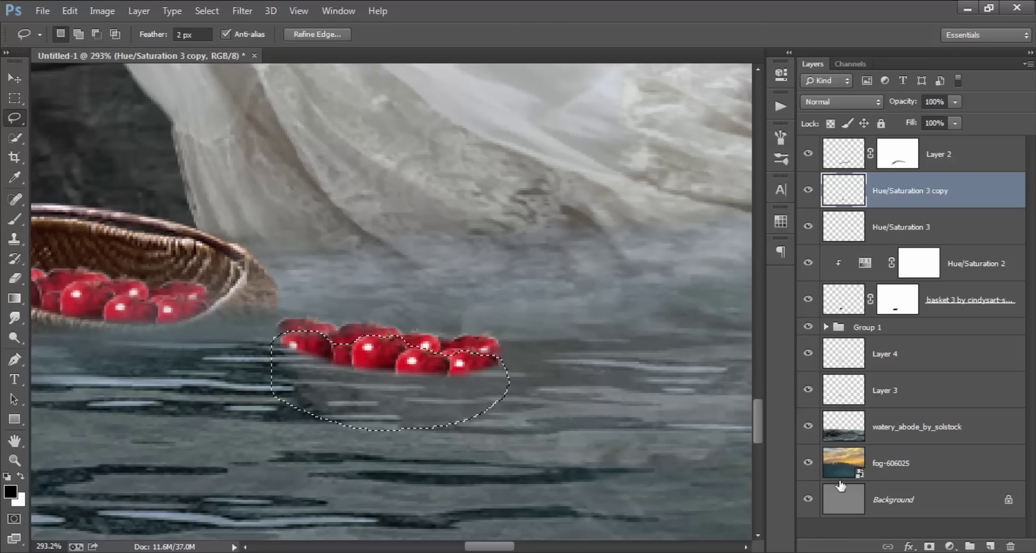
click(929, 545)
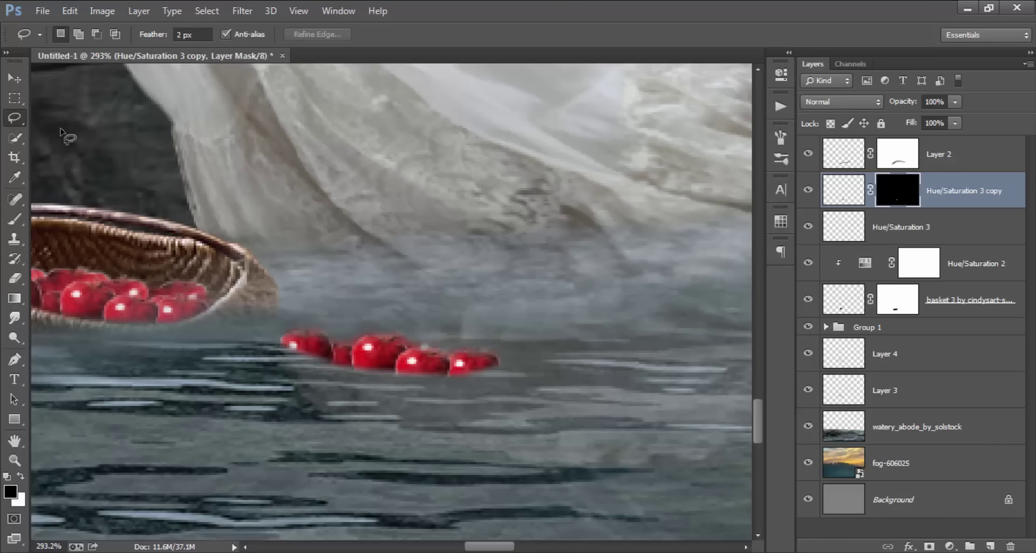
click(13, 79)
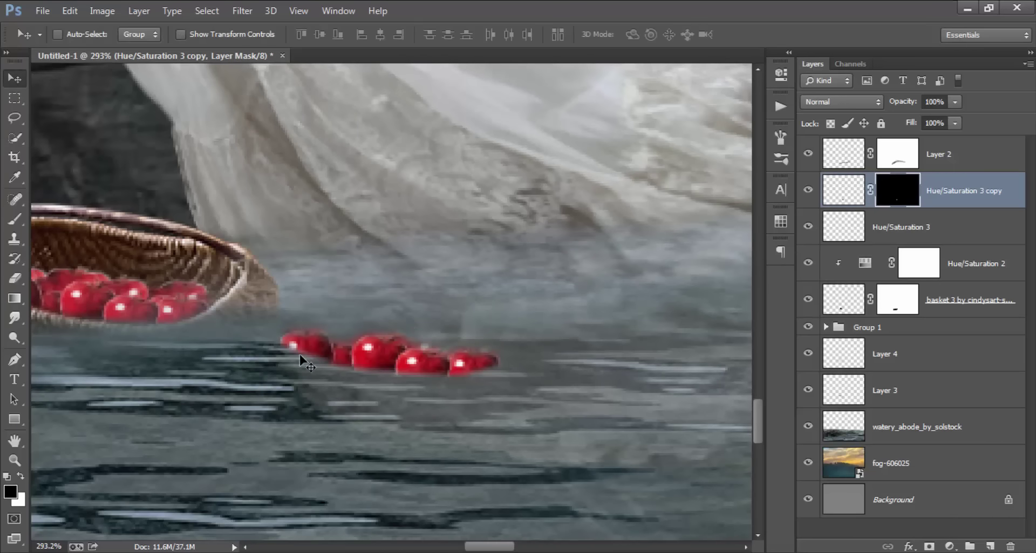
scroll(287, 359, down, 3)
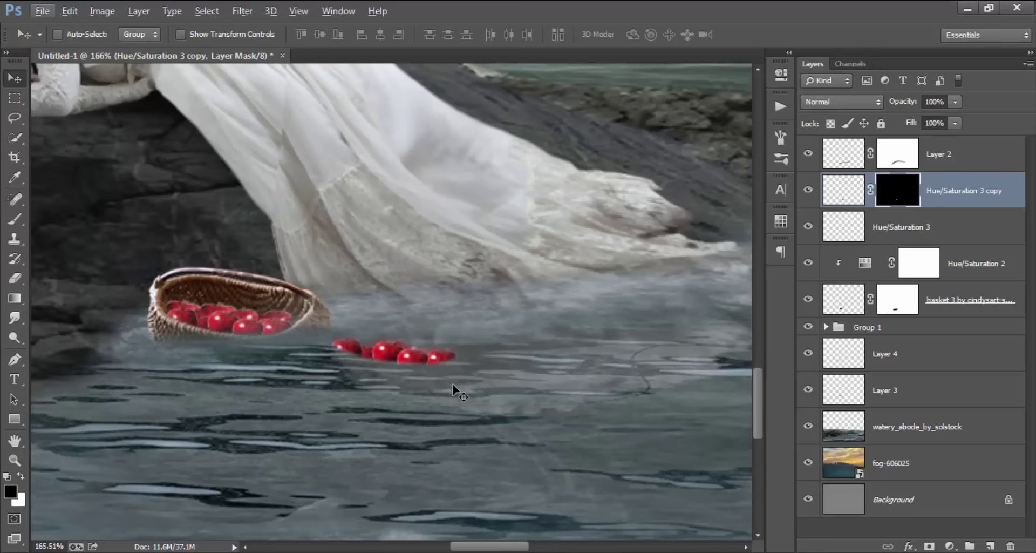
scroll(421, 381, up, 2)
scroll(422, 380, up, 1)
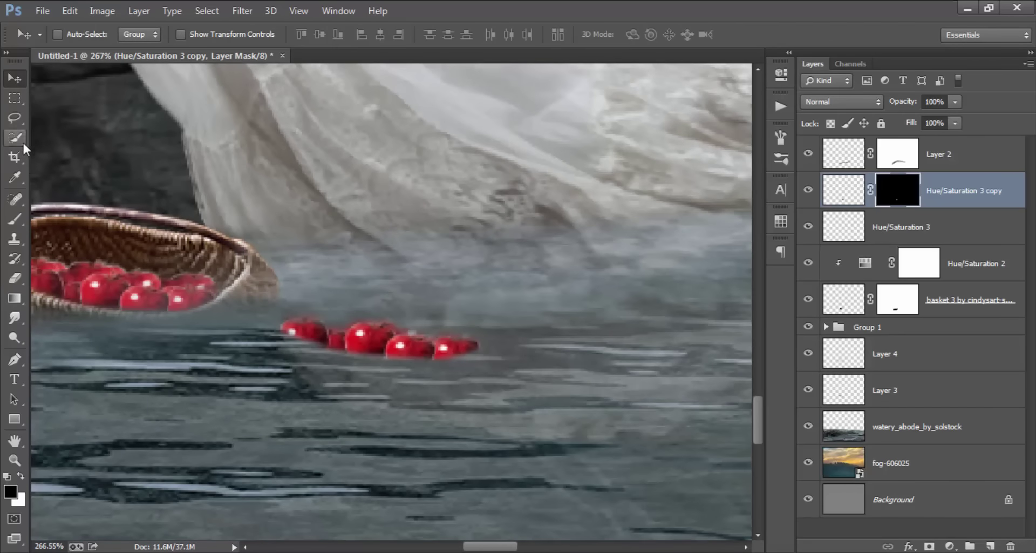
Step: Paint out the leftmost apples with a size 8 brush and move the row toward the basket
click(15, 219)
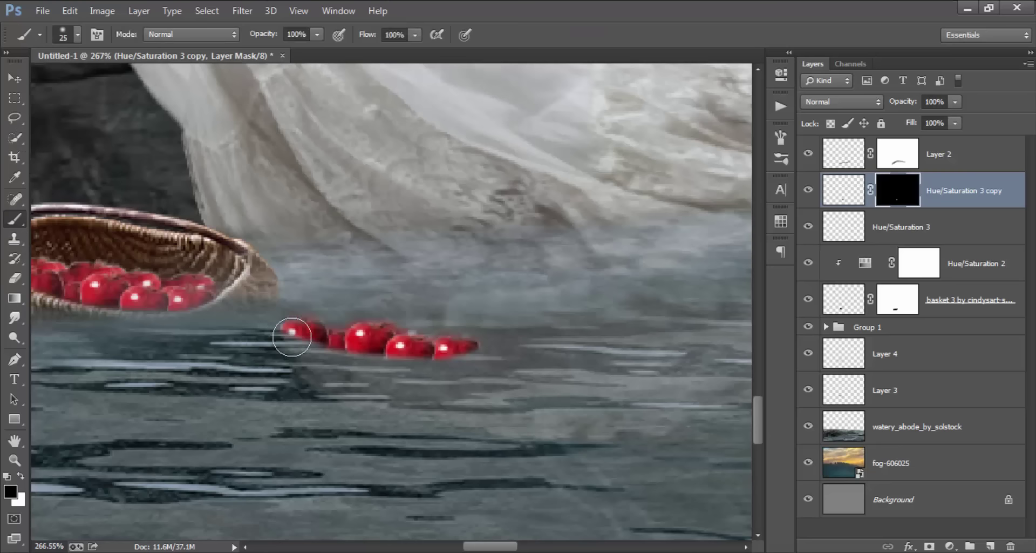
mouse_move(308, 332)
mouse_down()
mouse_move(322, 344)
mouse_move(329, 314)
mouse_up()
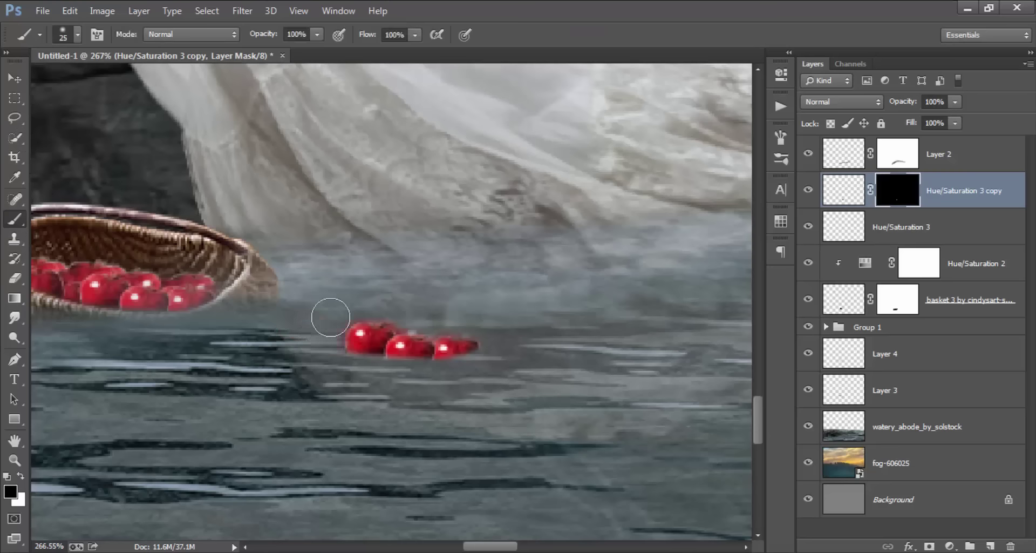
drag(477, 336, 449, 332)
scroll(449, 332, down, 5)
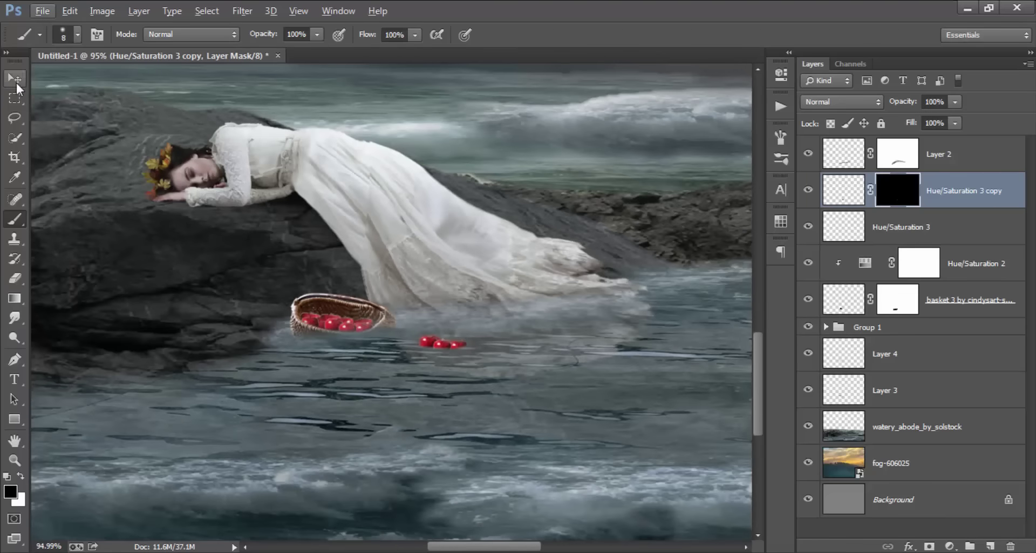
click(16, 83)
drag(490, 276, 471, 253)
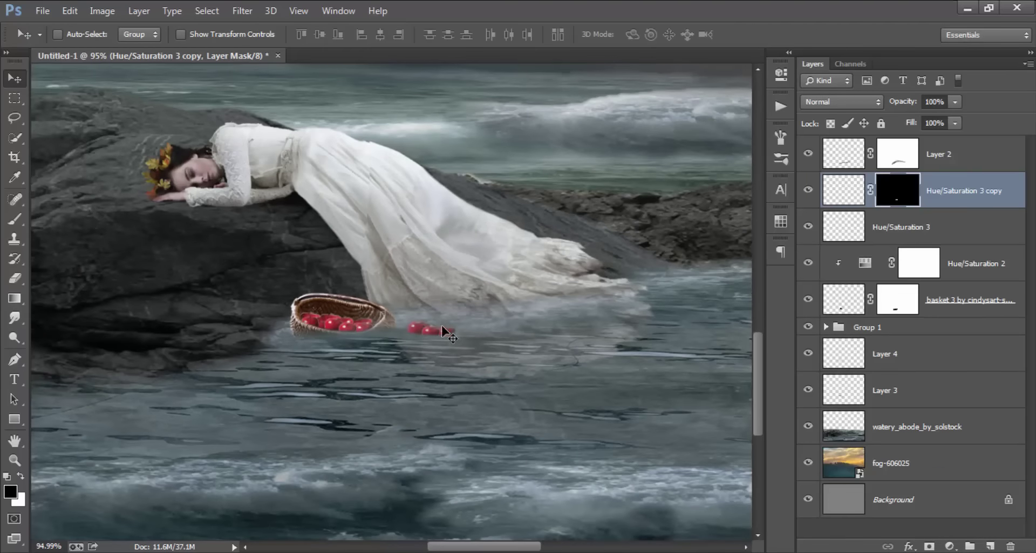
scroll(442, 325, up, 2)
scroll(479, 346, up, 3)
scroll(470, 351, up, 3)
scroll(430, 331, up, 2)
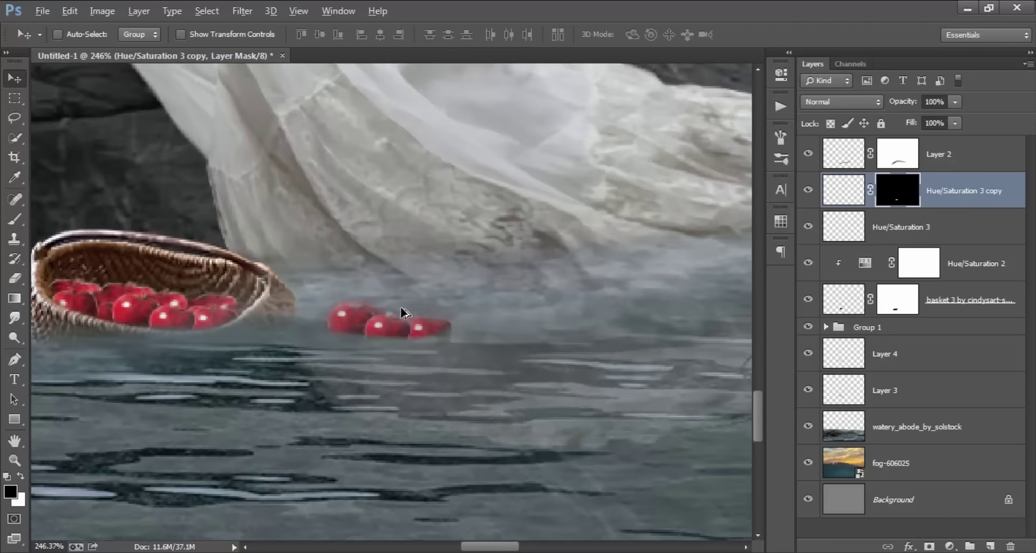
scroll(402, 306, up, 1)
right_click(910, 200)
Step: Remove the copy's mask, then copy the middle apple to its own layer and move it down-left
click(912, 229)
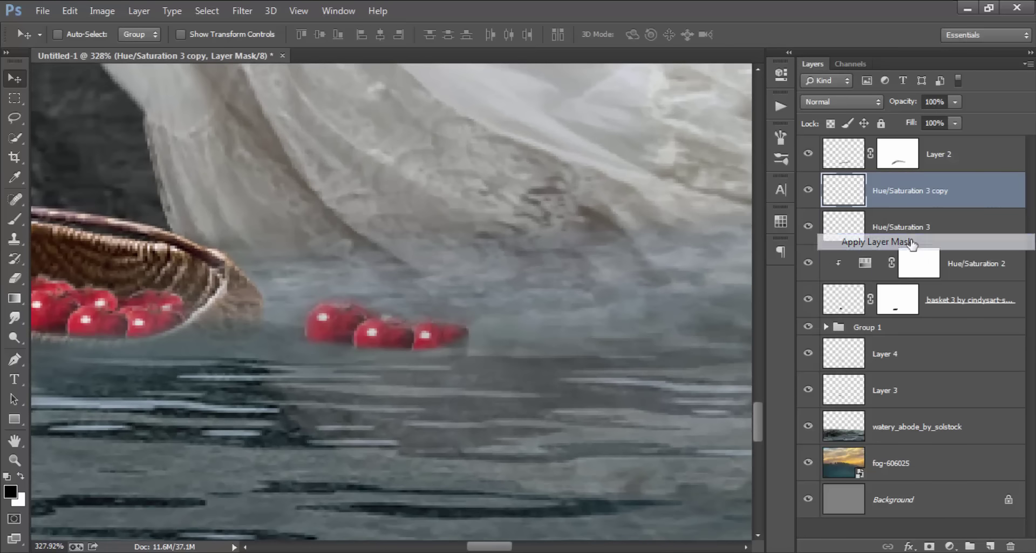
click(15, 117)
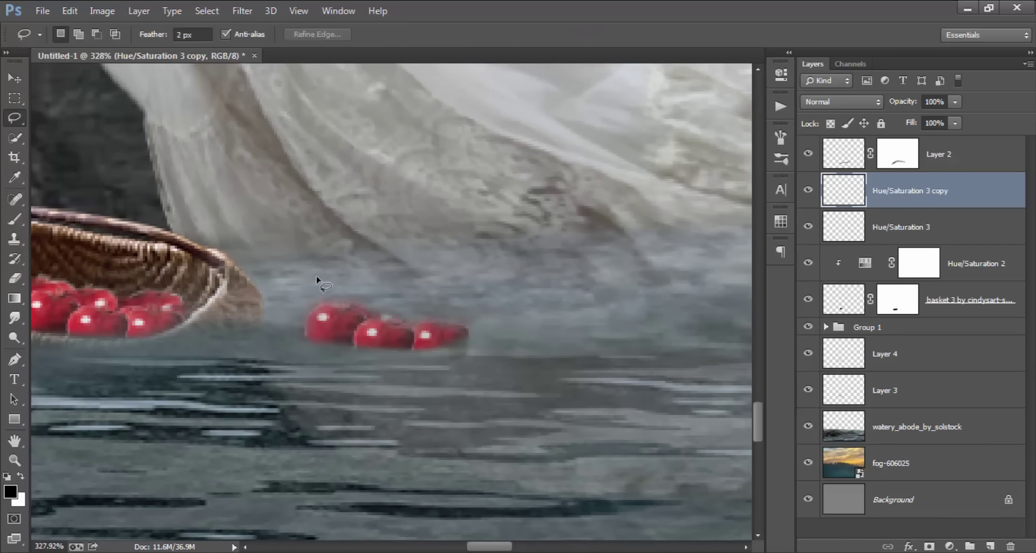
mouse_move(360, 307)
mouse_down()
mouse_move(360, 327)
mouse_move(405, 318)
mouse_move(338, 364)
mouse_up()
key(ctrl+j)
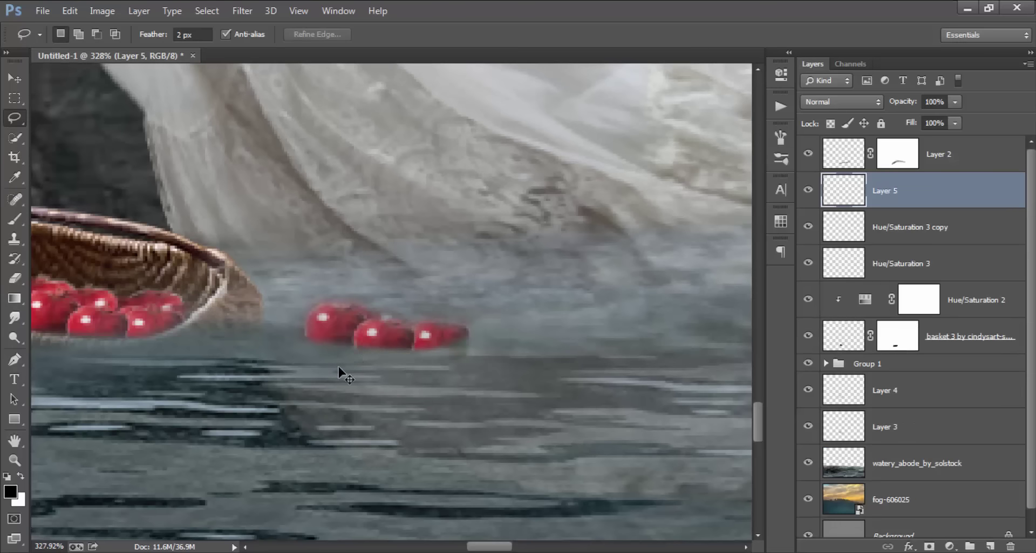
key(ctrl+Down)
key(ctrl+Down)
key(ctrl+Down)
click(14, 78)
mouse_move(415, 345)
mouse_down()
mouse_move(347, 365)
mouse_move(333, 349)
mouse_up()
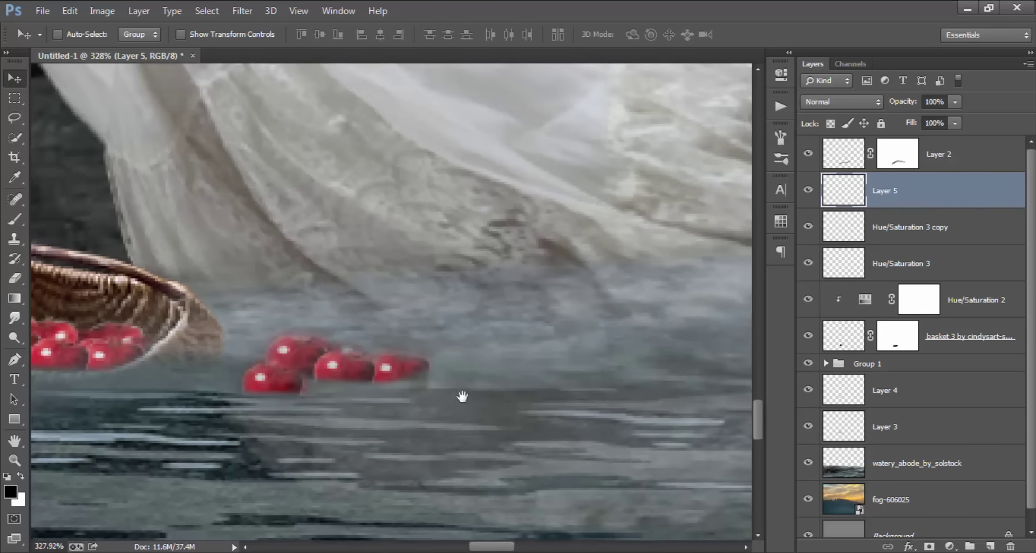
Step: Shift the Hue/Saturation 3 copy apples right and mask out the overlapping middle apples
click(912, 232)
mouse_move(486, 346)
mouse_down()
mouse_move(590, 343)
mouse_move(578, 378)
mouse_up()
click(14, 218)
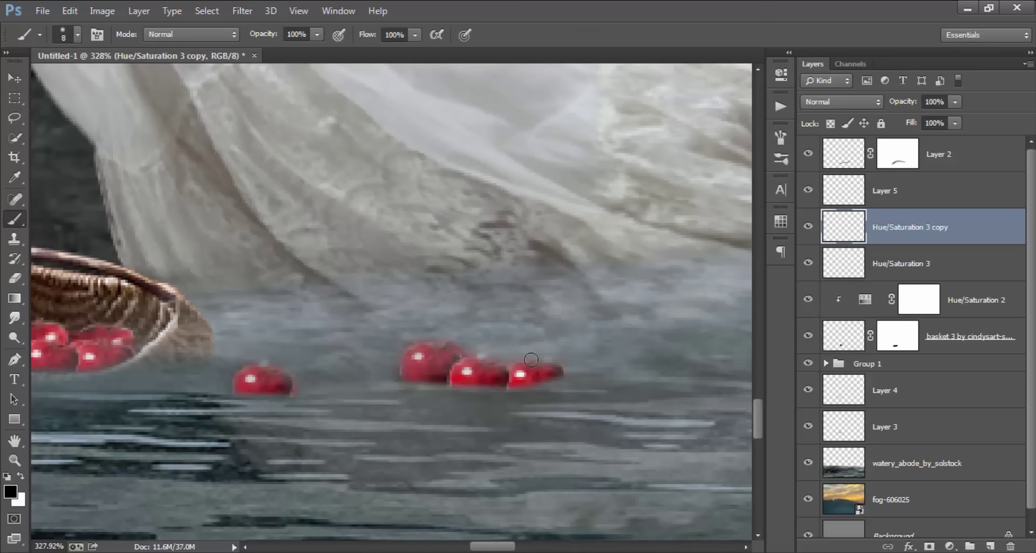
drag(486, 340, 474, 411)
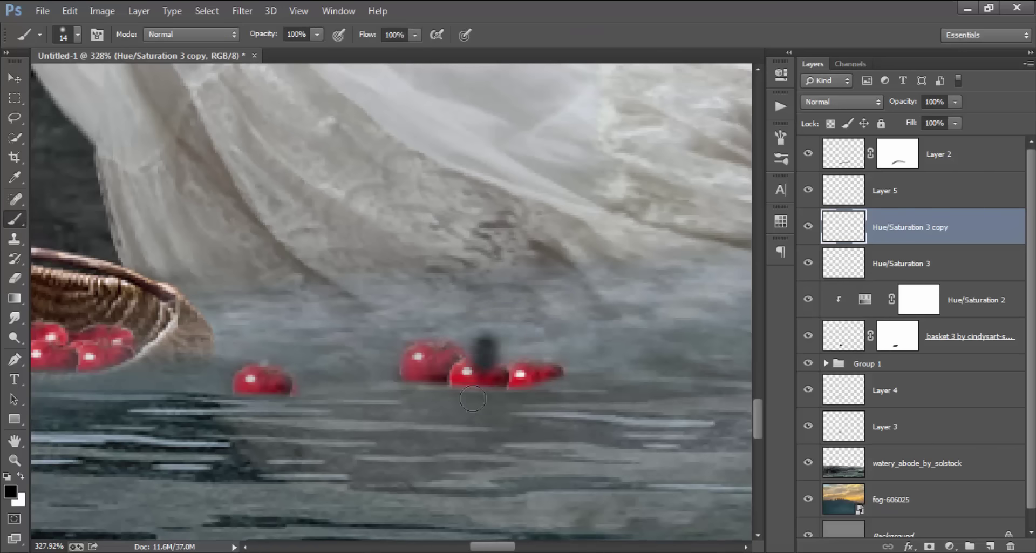
key(ctrl+z)
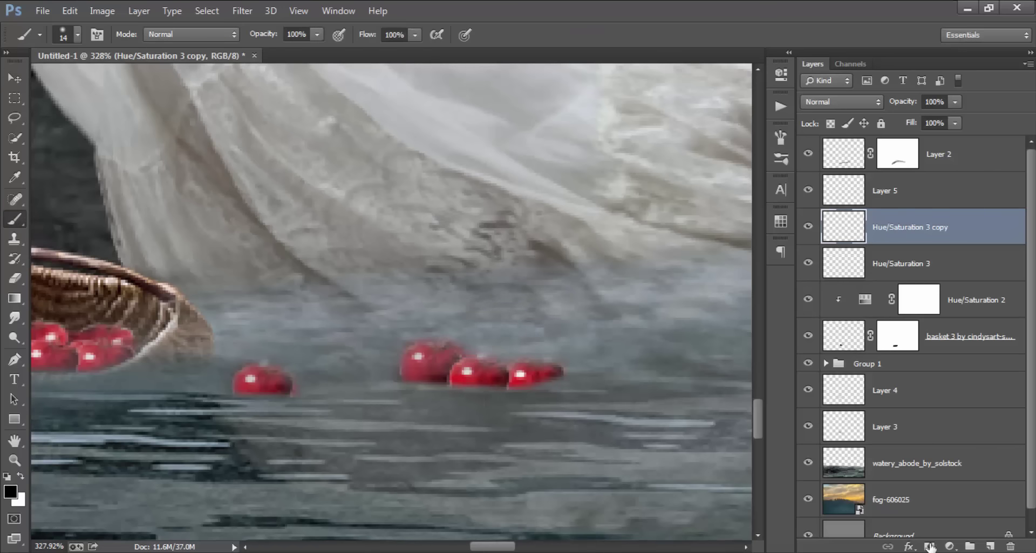
click(929, 547)
mouse_move(490, 351)
mouse_down()
mouse_move(474, 395)
mouse_move(416, 360)
mouse_up()
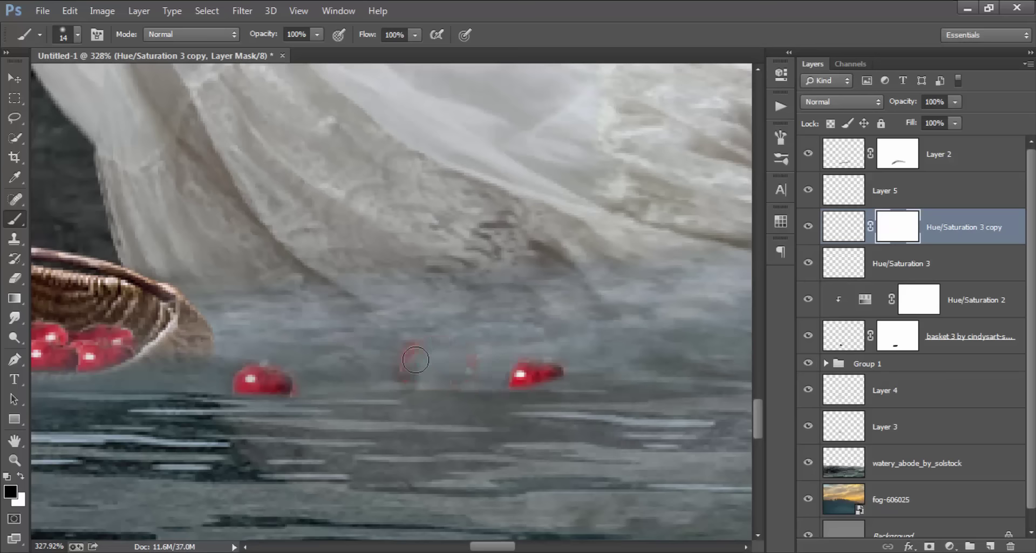
Step: Set Layer 5, holding the single copied apple, to 86% opacity
key(v)
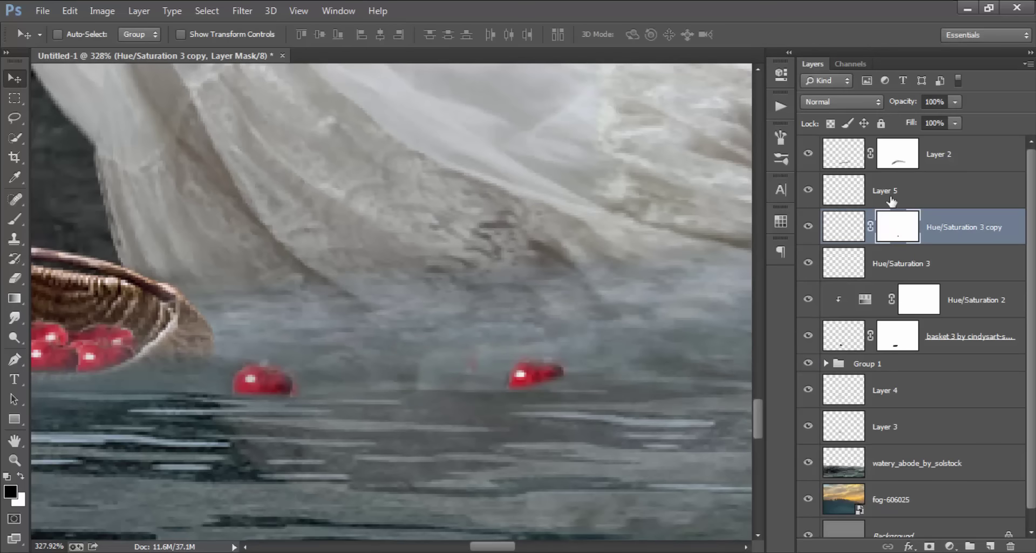
click(891, 201)
scroll(568, 303, down, 2)
scroll(394, 343, down, 2)
scroll(408, 347, down, 3)
mouse_move(407, 347)
mouse_down()
mouse_move(468, 385)
mouse_move(460, 380)
mouse_up()
click(955, 101)
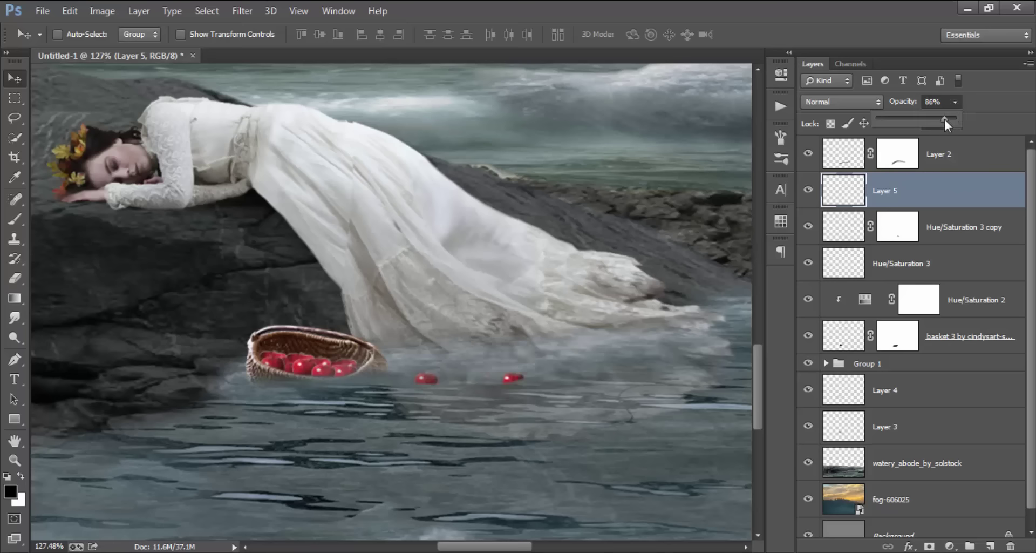
click(933, 226)
Step: Fade the Hue/Saturation 3 copy 3 apple to 71% opacity
mouse_move(654, 351)
mouse_down()
mouse_move(462, 392)
mouse_move(461, 365)
mouse_move(533, 385)
mouse_move(519, 385)
mouse_move(587, 386)
mouse_move(439, 399)
mouse_move(470, 398)
mouse_up()
key(ctrl+0)
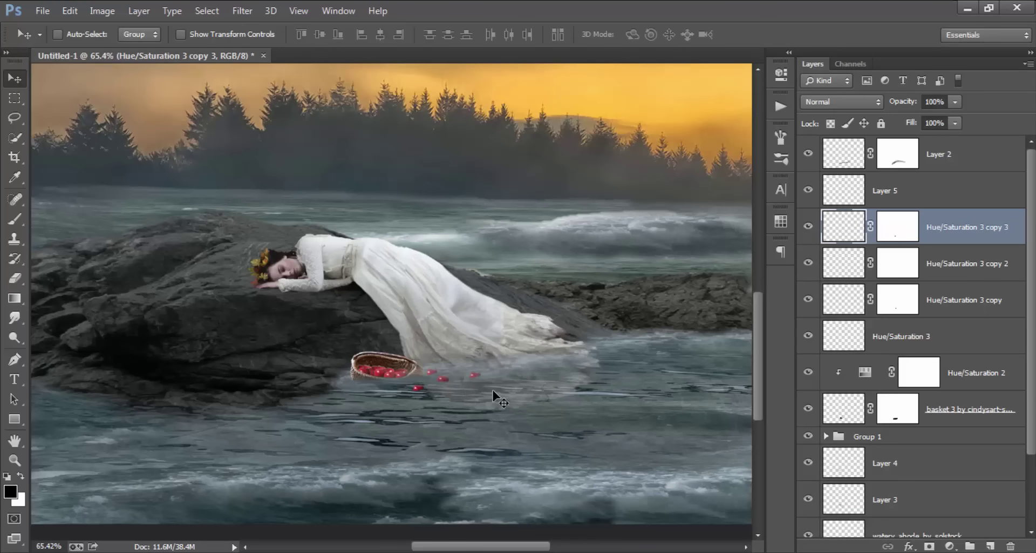
alt+scroll(467, 432, up, 2)
alt+scroll(468, 427, up, 1)
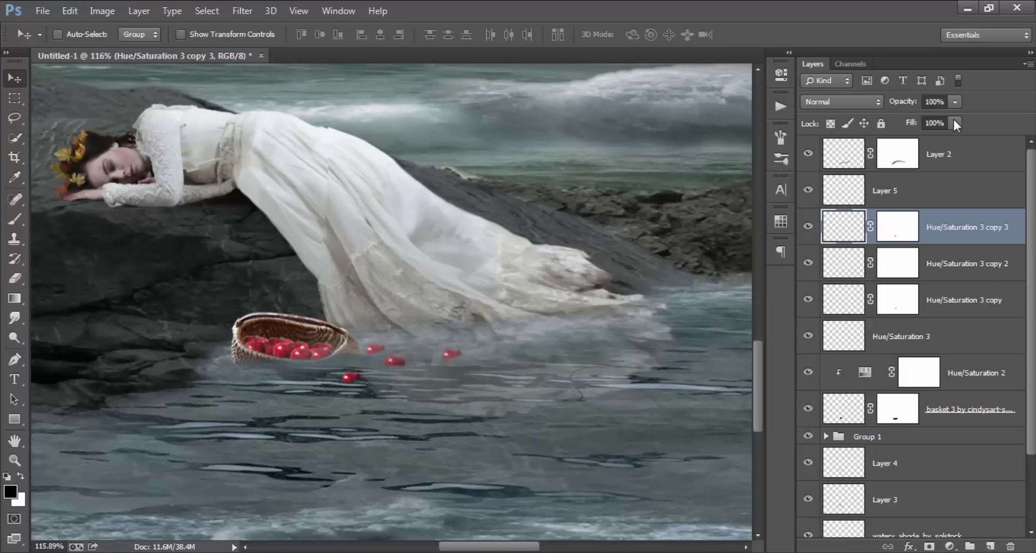
drag(955, 102, 912, 122)
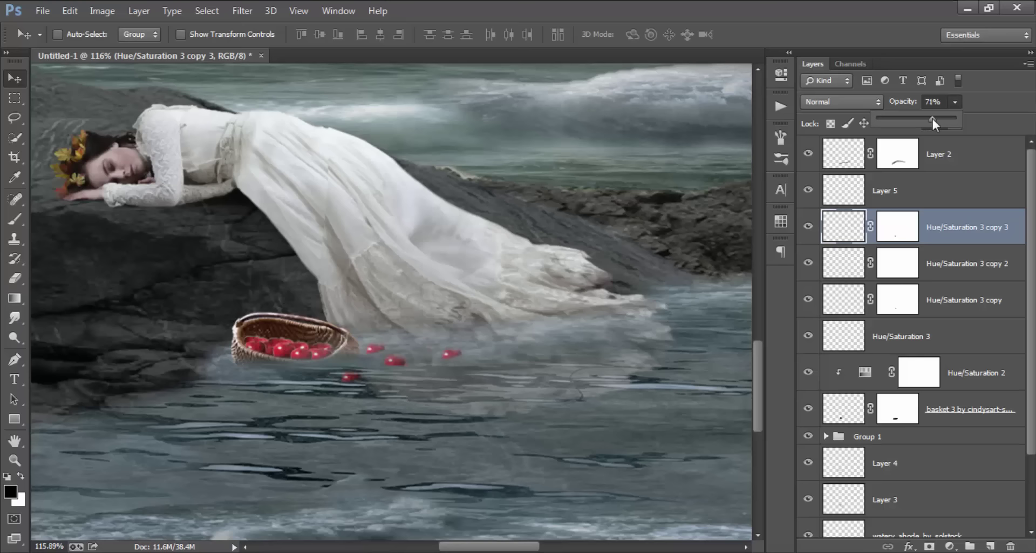
click(808, 190)
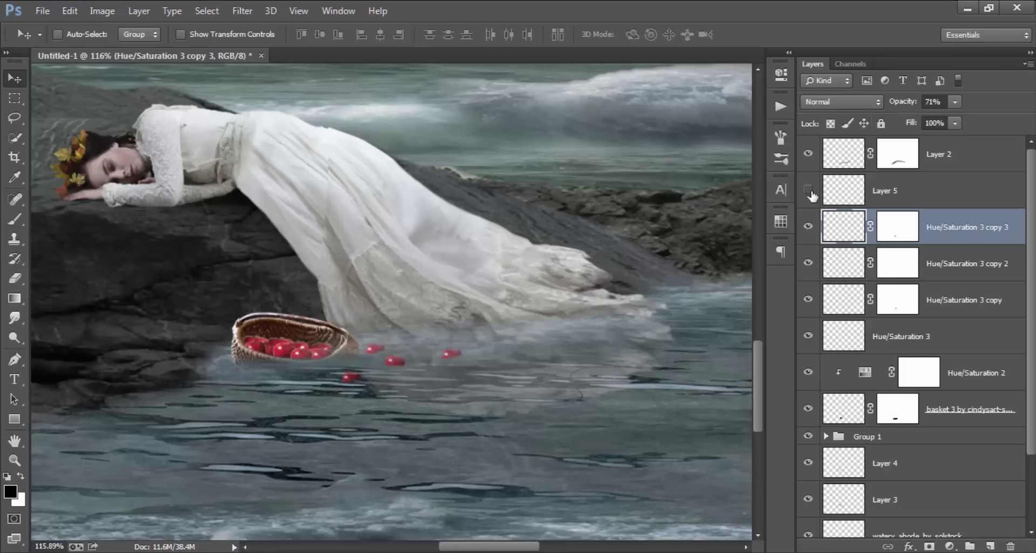
click(809, 190)
Step: Merge Layer 5 through Hue/Saturation 3 copy into a single Layer 5
click(928, 197)
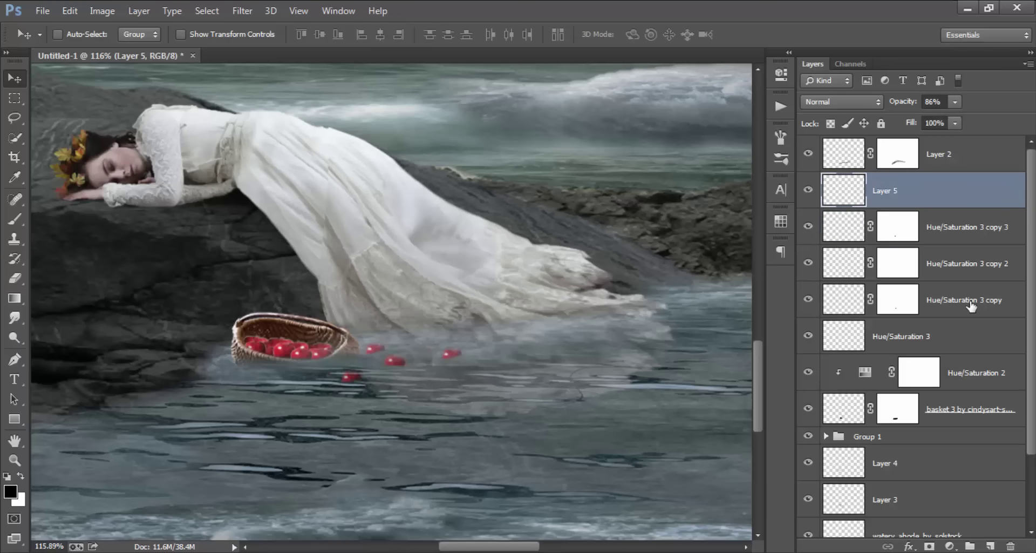
shift+click(972, 307)
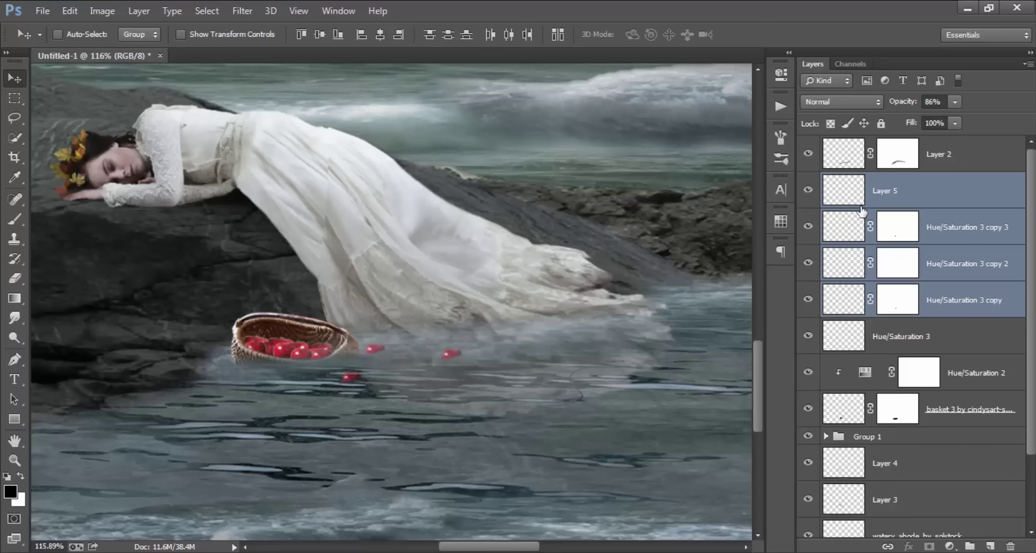
right_click(964, 277)
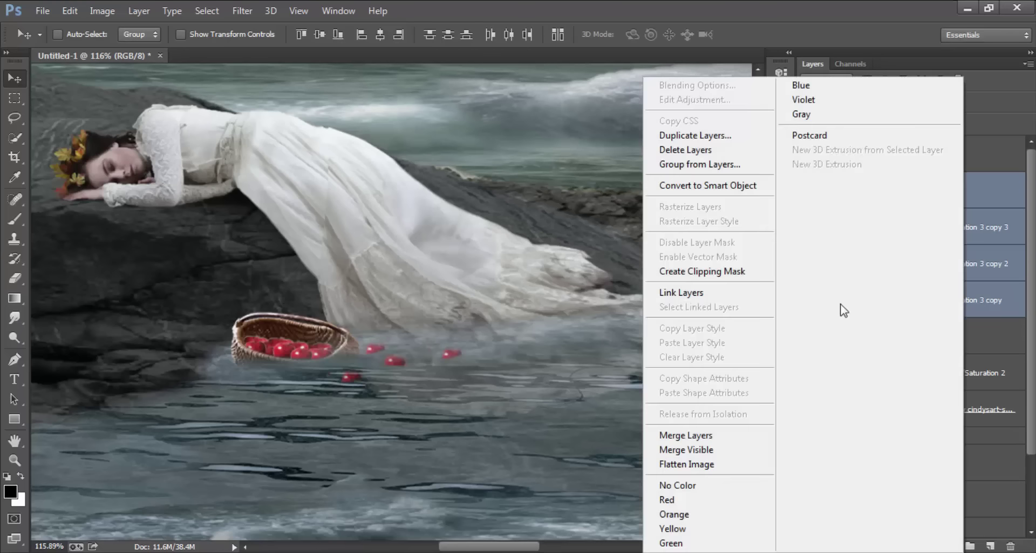
click(726, 434)
click(808, 190)
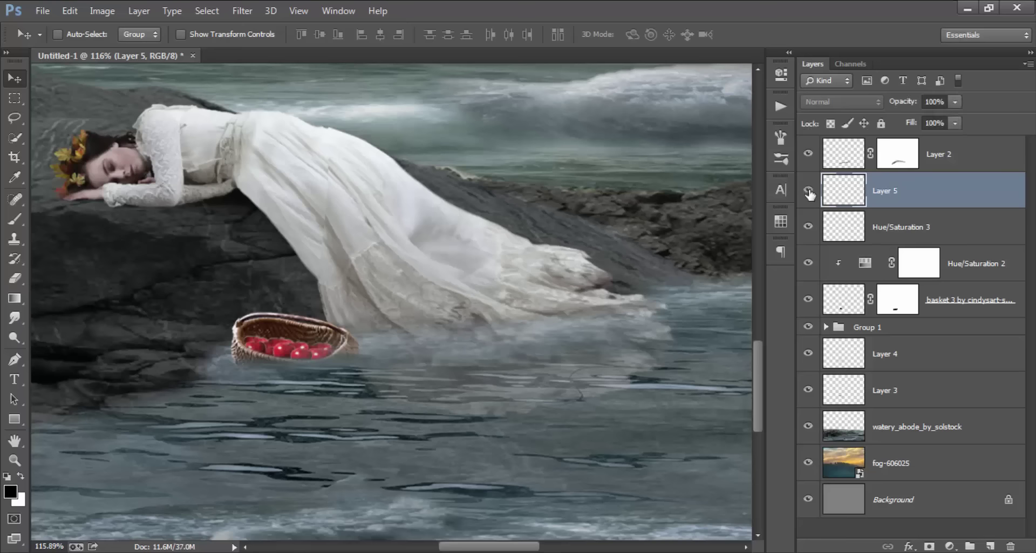
click(808, 190)
Step: Add a Brightness/Contrast adjustment clipped to Layer 5 with Brightness 80 and Contrast -15
scroll(448, 373, up, 1)
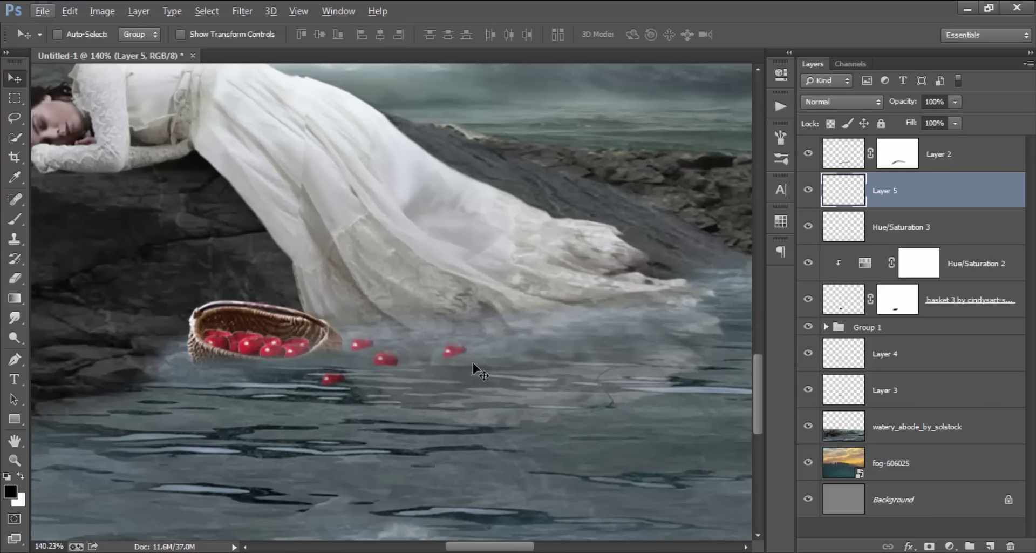
click(950, 547)
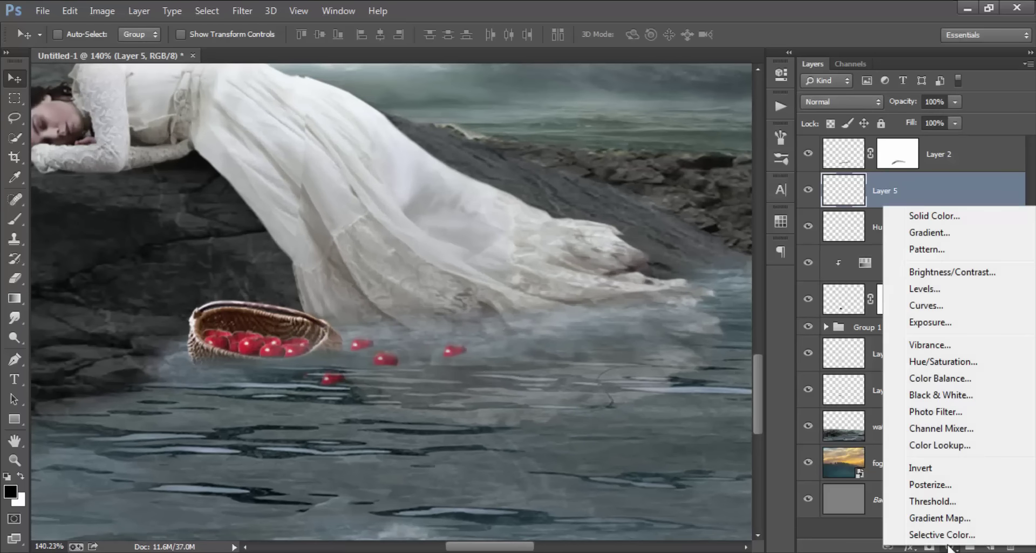
click(974, 273)
click(647, 302)
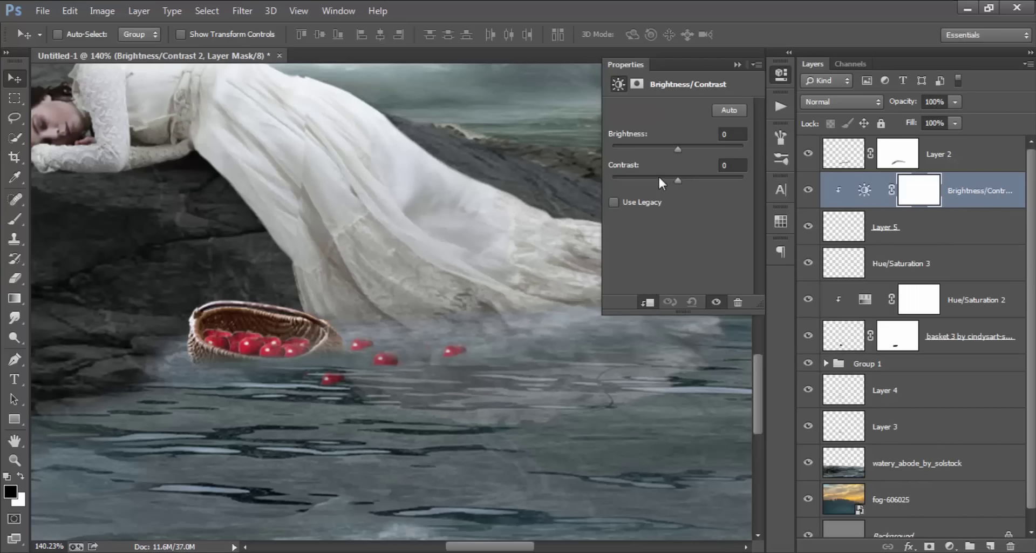
drag(659, 179, 619, 180)
mouse_move(678, 149)
mouse_down()
mouse_move(663, 149)
mouse_move(717, 157)
mouse_up()
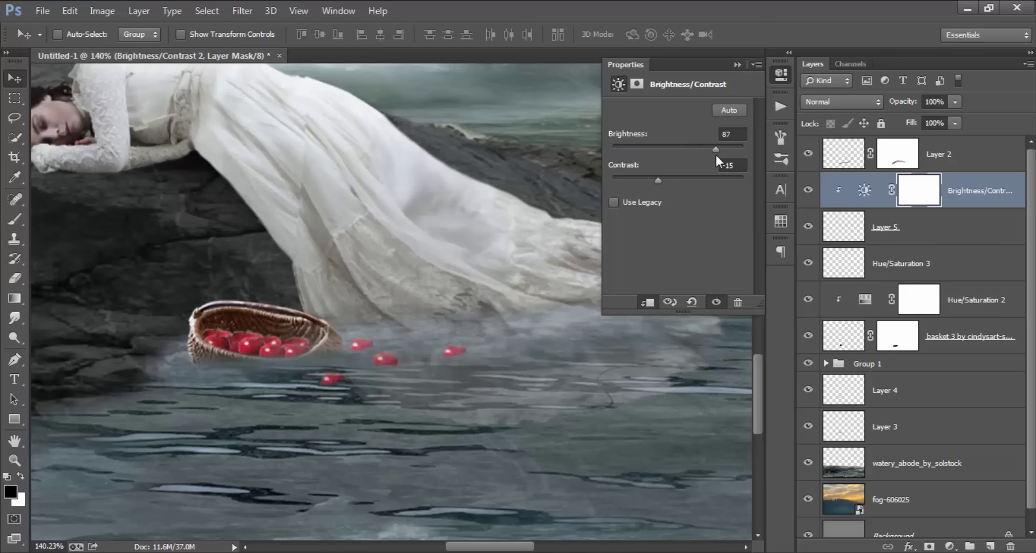
click(781, 74)
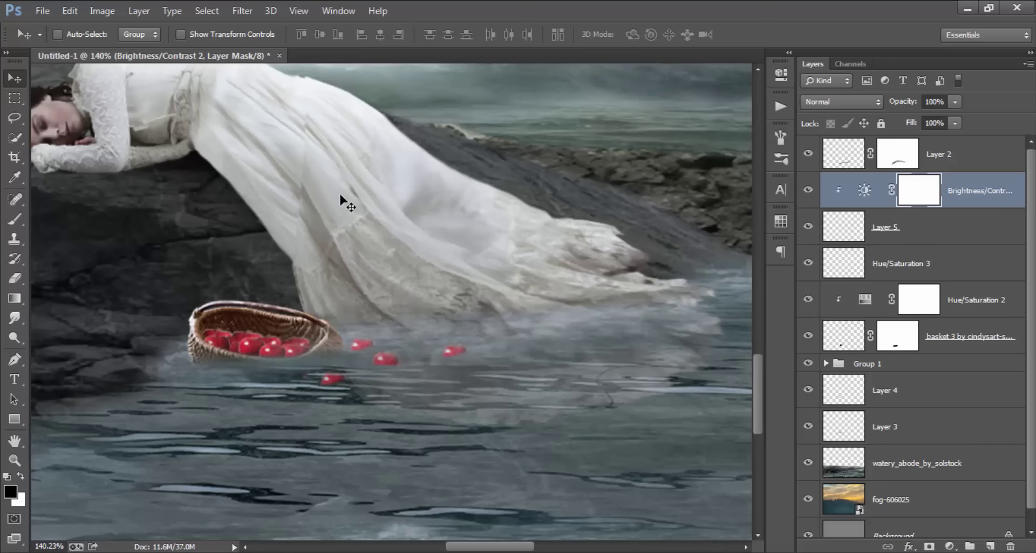
key(ctrl+0)
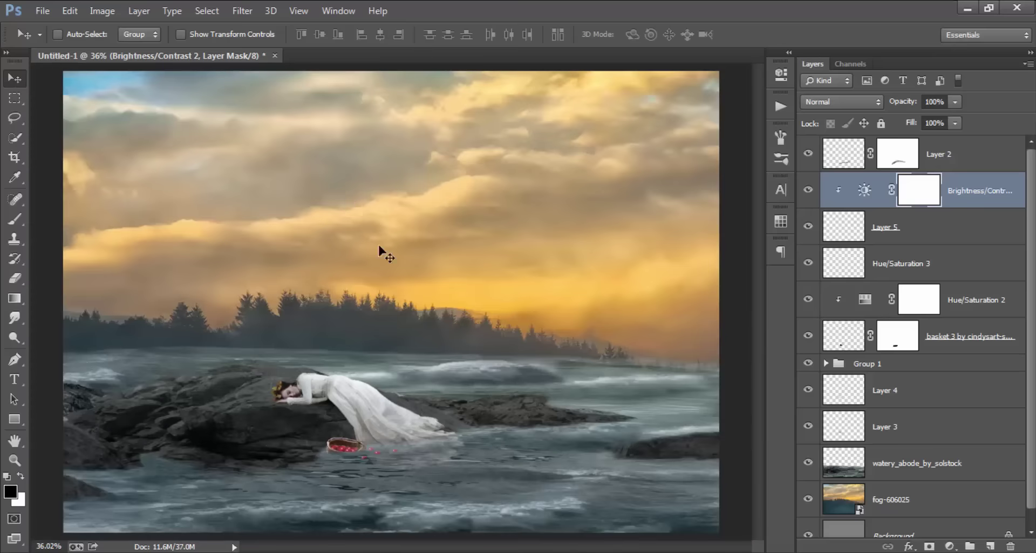
Step: Nudge the floating apples on Layer 5 slightly to a new position
drag(405, 456, 406, 449)
click(897, 226)
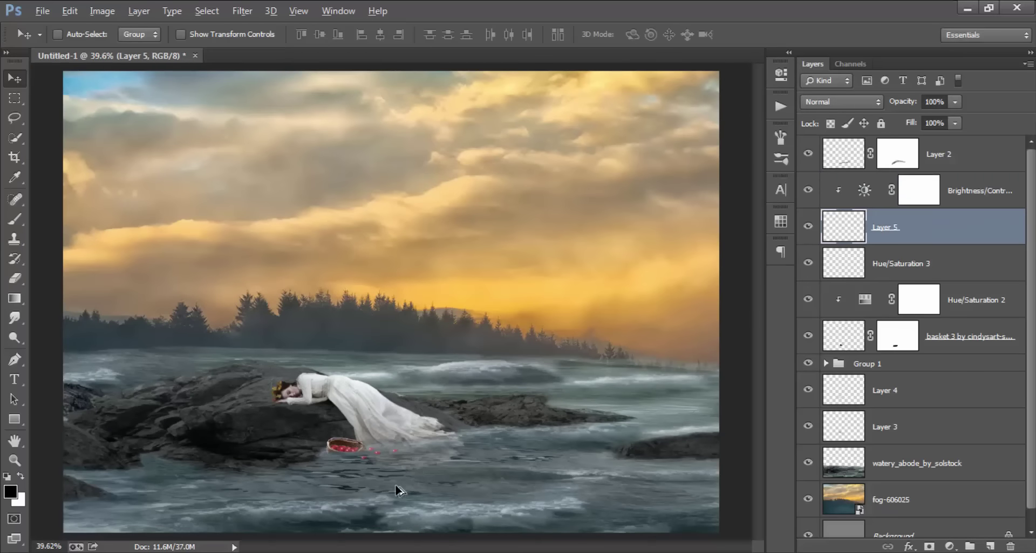
scroll(397, 486, up, 4)
drag(375, 421, 456, 422)
scroll(406, 422, up, 2)
scroll(499, 427, down, 2)
scroll(490, 412, down, 2)
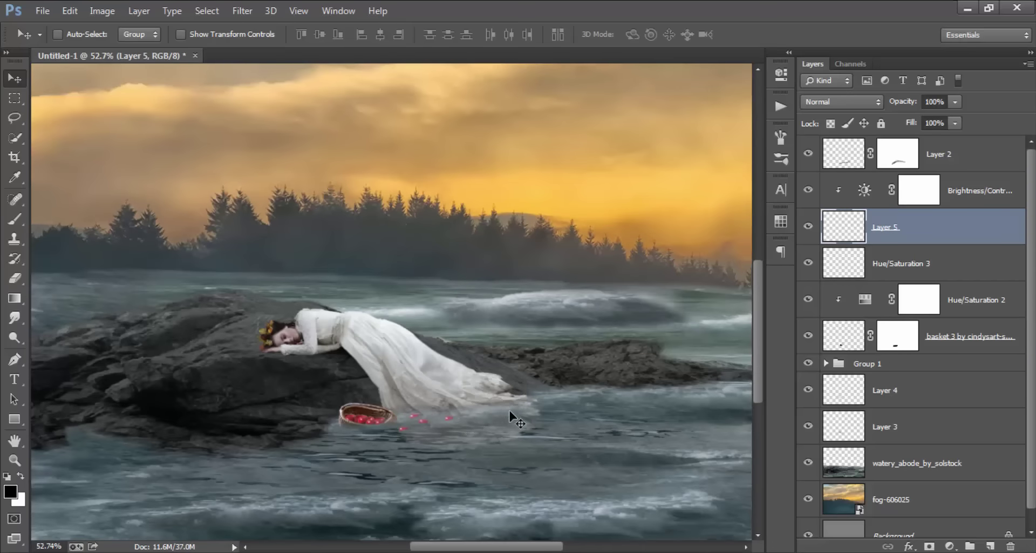
scroll(510, 418, down, 2)
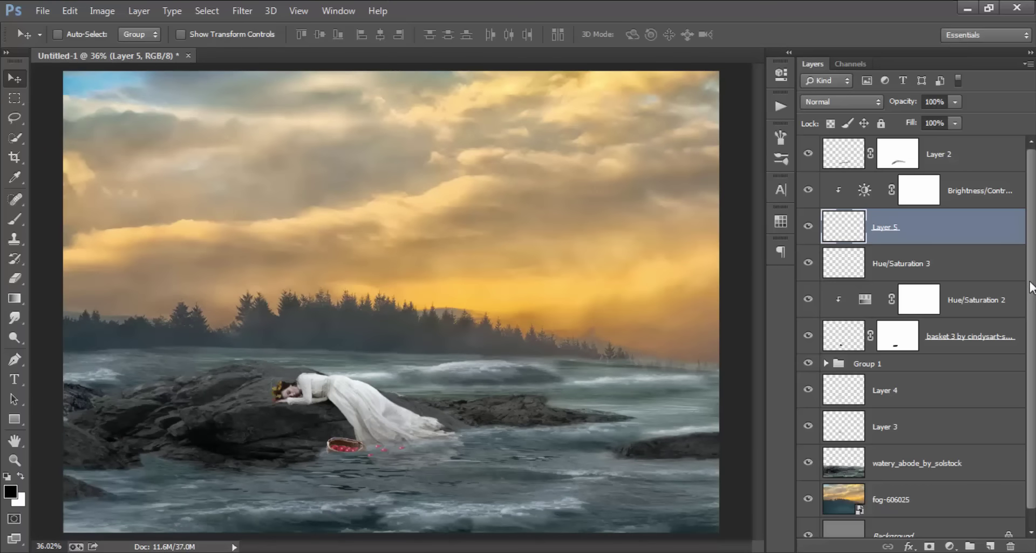
Step: Add a Vibrance adjustment layer above Layer 2 at the top of the stack
click(985, 157)
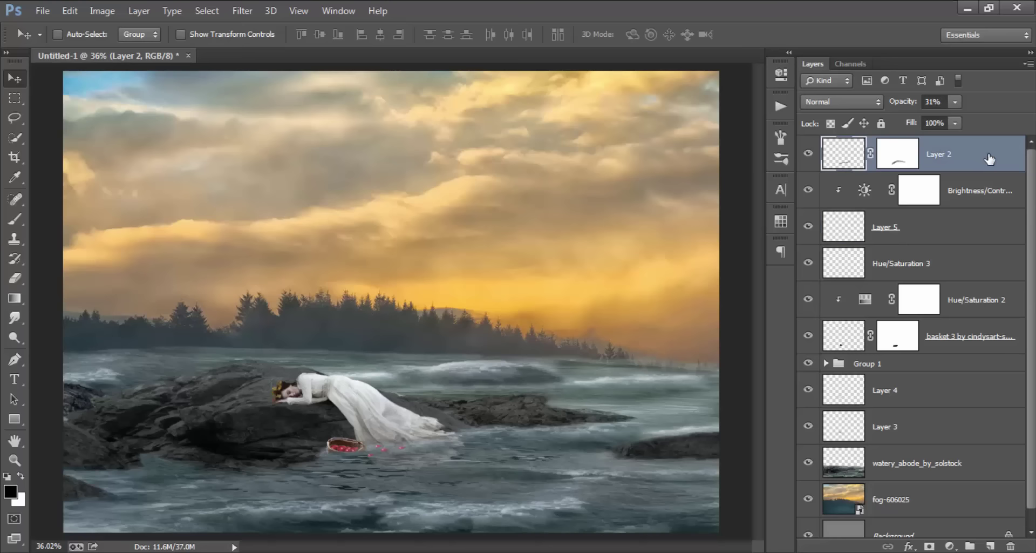
click(950, 546)
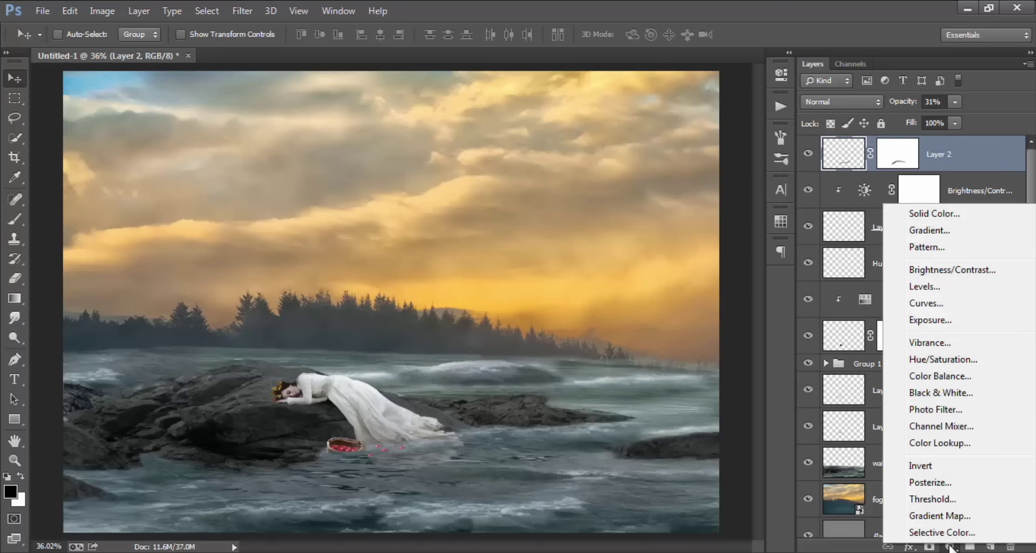
click(962, 342)
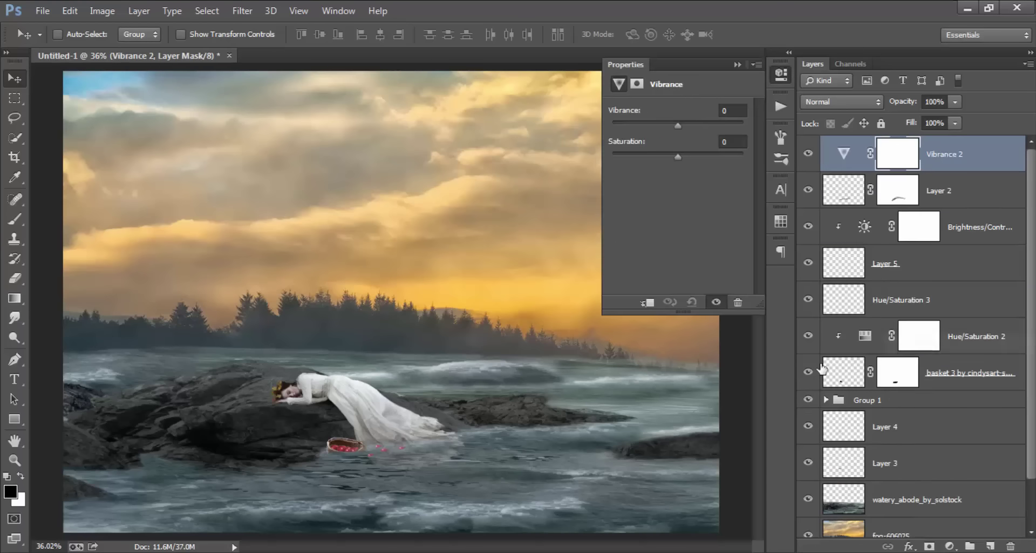
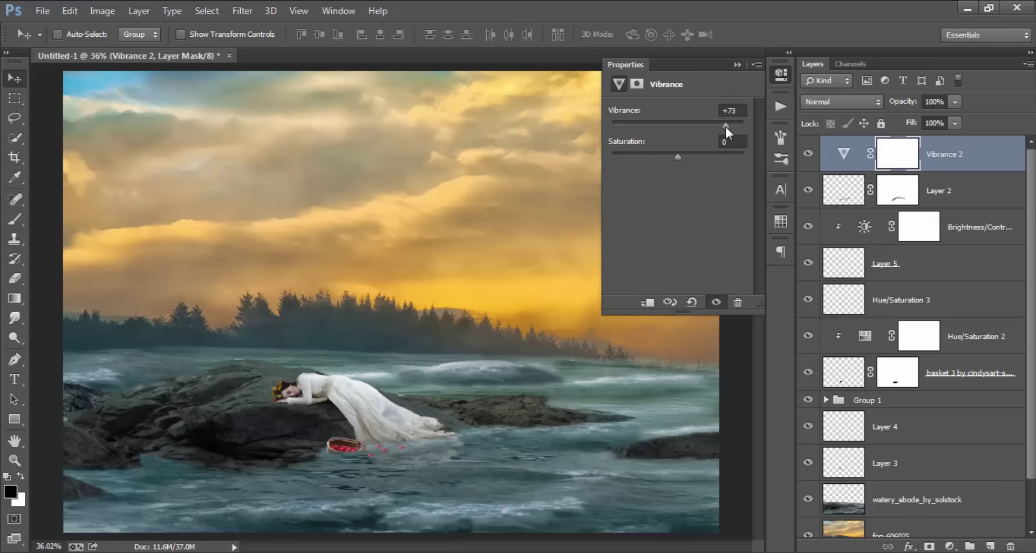
Step: Collapse the Vibrance 2 properties panel and scroll down the layer stack
click(782, 74)
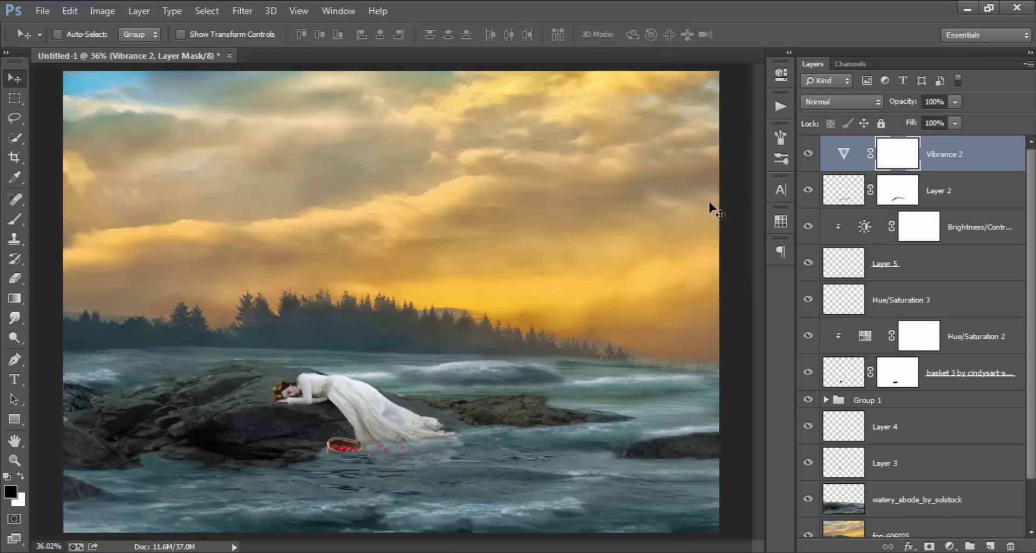
scroll(1023, 346, down, 3)
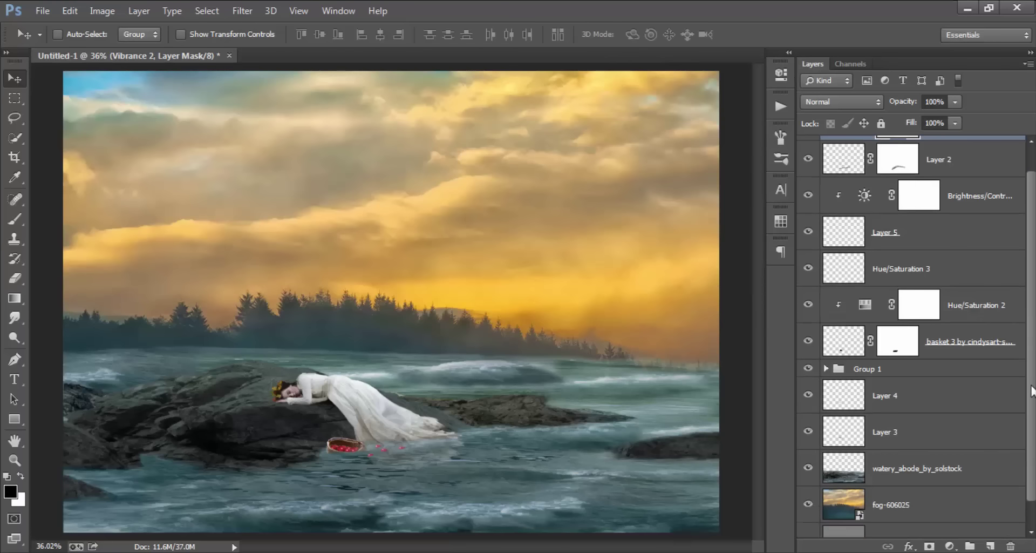
Step: Clip a Hue/Saturation layer to fog-606025 with Saturation -22 and Hue +8
click(953, 485)
click(950, 546)
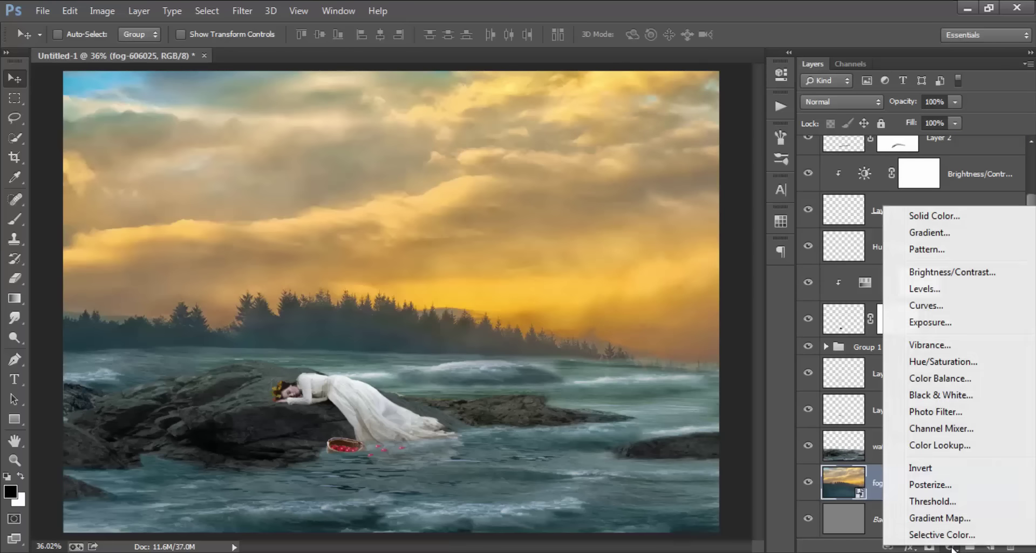
click(965, 362)
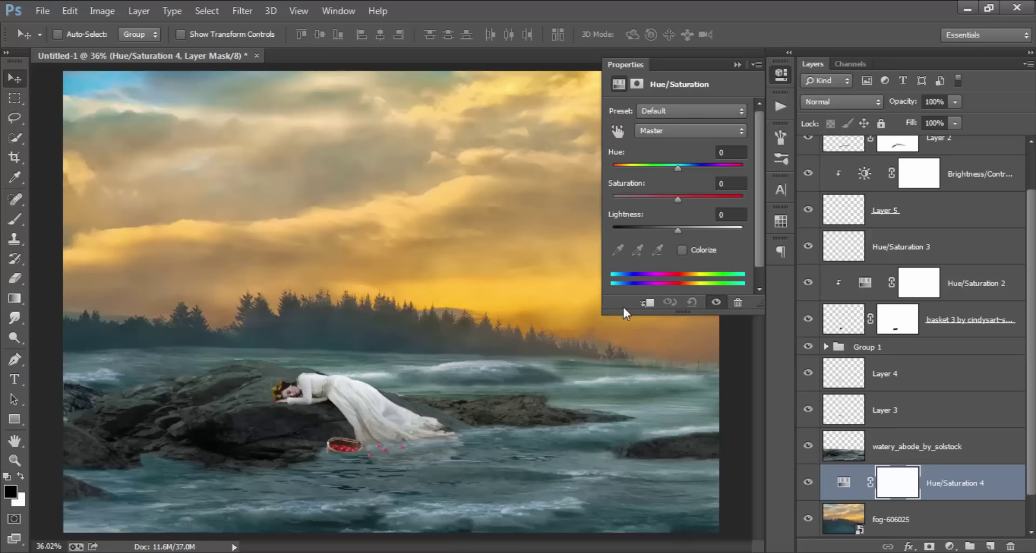
click(647, 302)
mouse_move(655, 197)
mouse_down()
mouse_move(618, 198)
mouse_move(693, 198)
mouse_move(663, 196)
mouse_up()
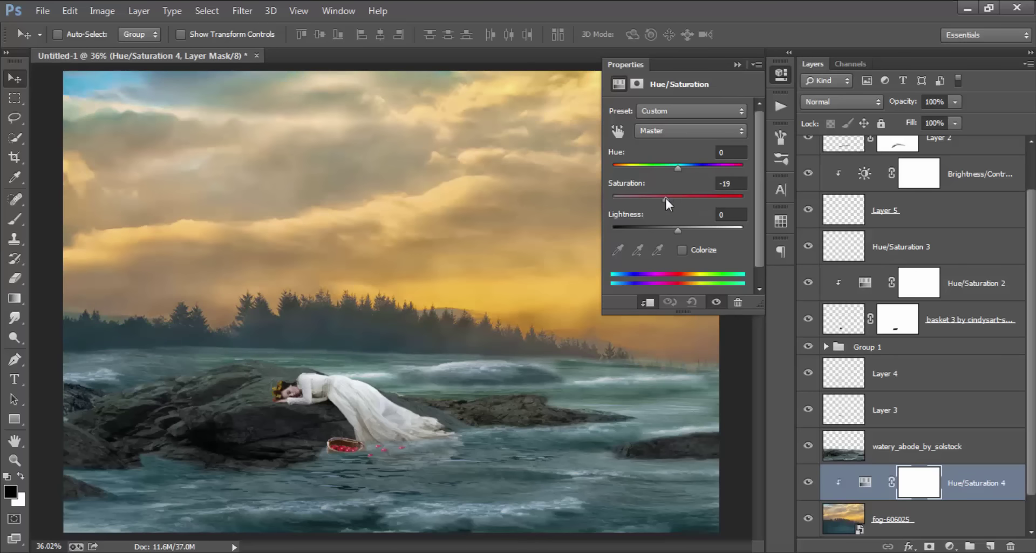
click(669, 164)
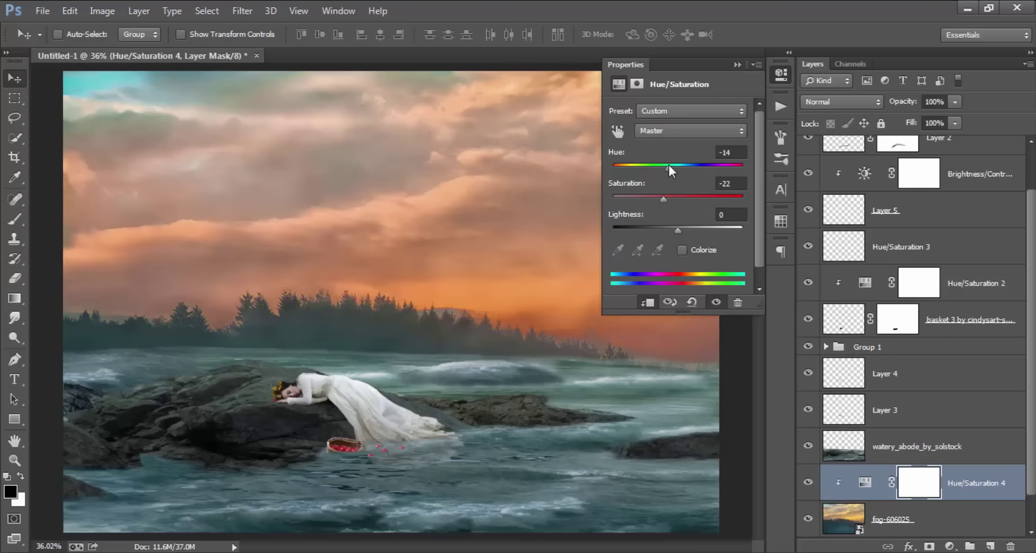
mouse_move(668, 164)
mouse_down()
mouse_move(696, 164)
mouse_move(683, 169)
mouse_up()
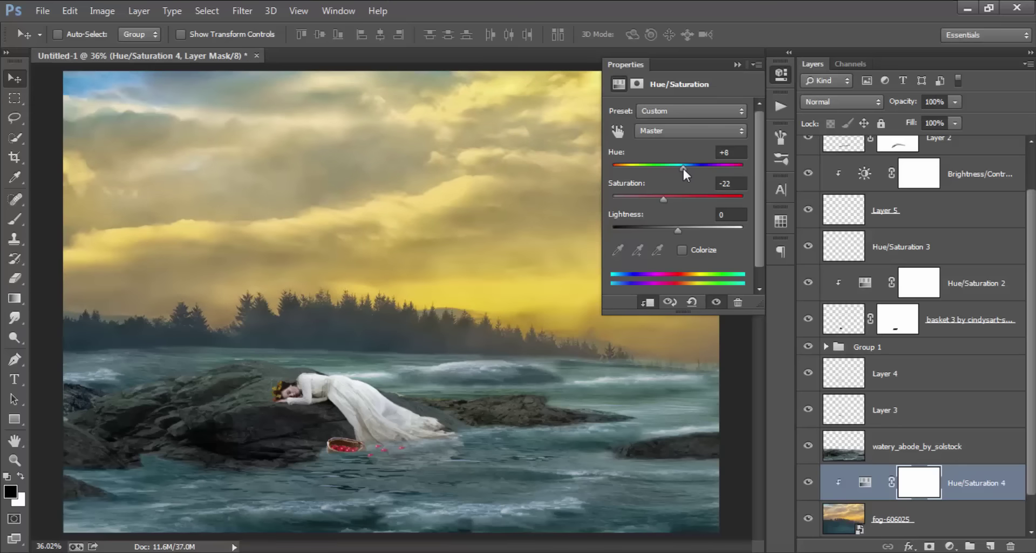
click(775, 76)
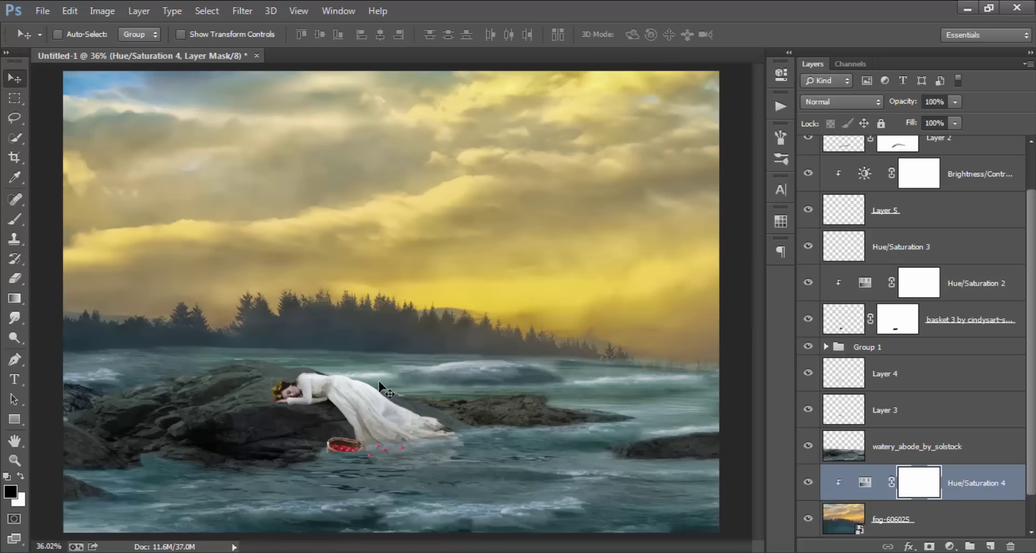
Step: Zoom in on the basket and floating cherries
scroll(377, 451, up, 3)
scroll(377, 453, up, 1)
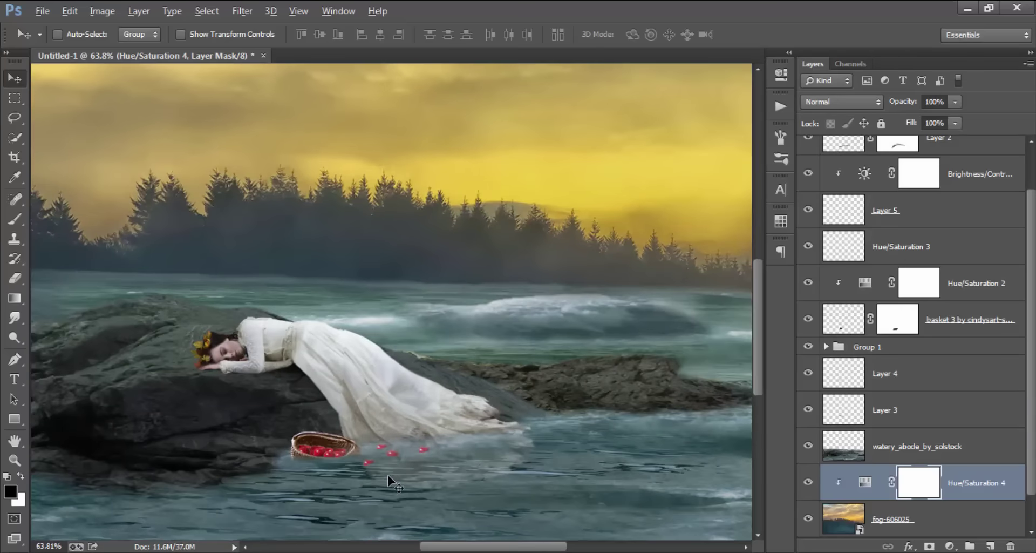
scroll(380, 464, up, 2)
scroll(386, 474, up, 1)
drag(389, 477, 384, 342)
scroll(382, 369, up, 1)
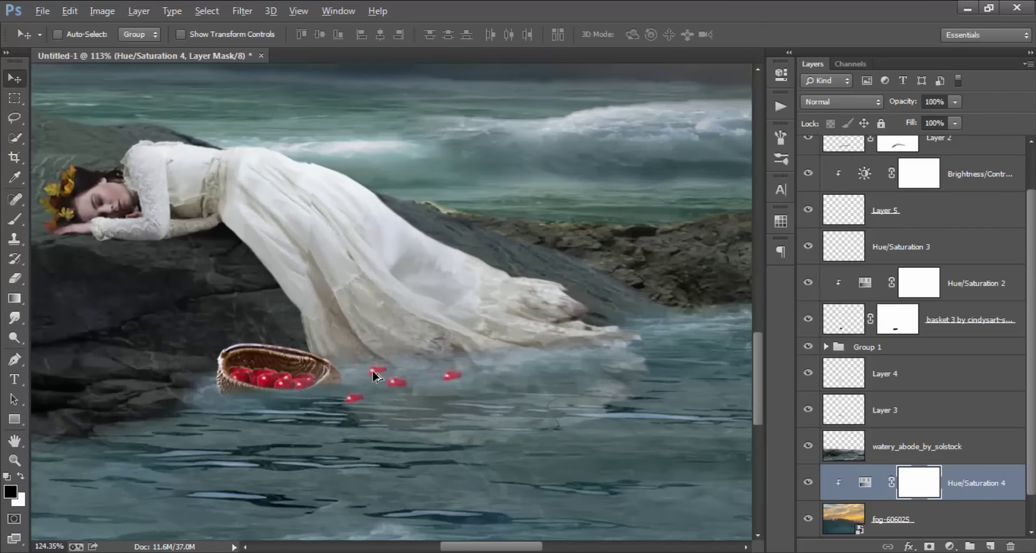
scroll(377, 393, up, 1)
scroll(393, 397, up, 1)
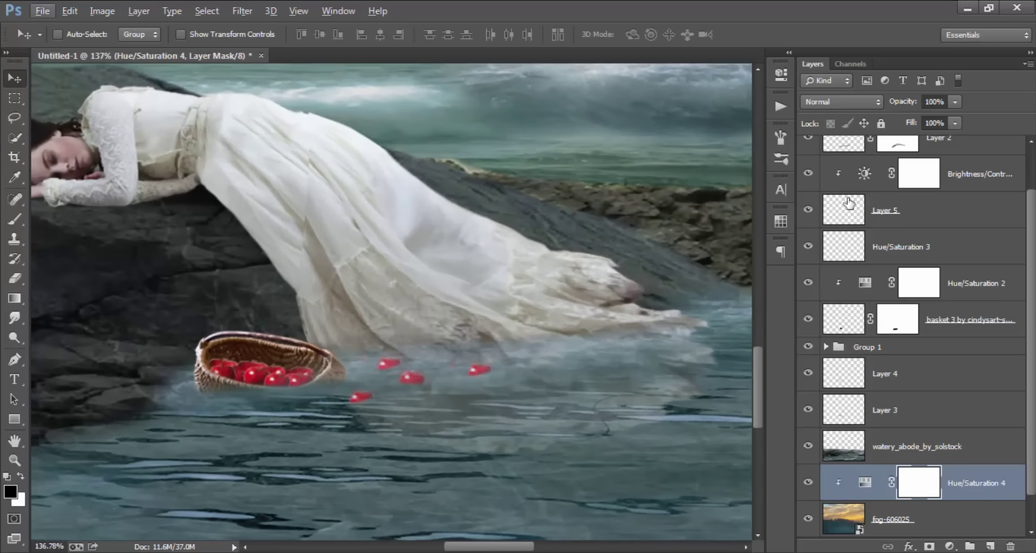
scroll(808, 221, up, 1)
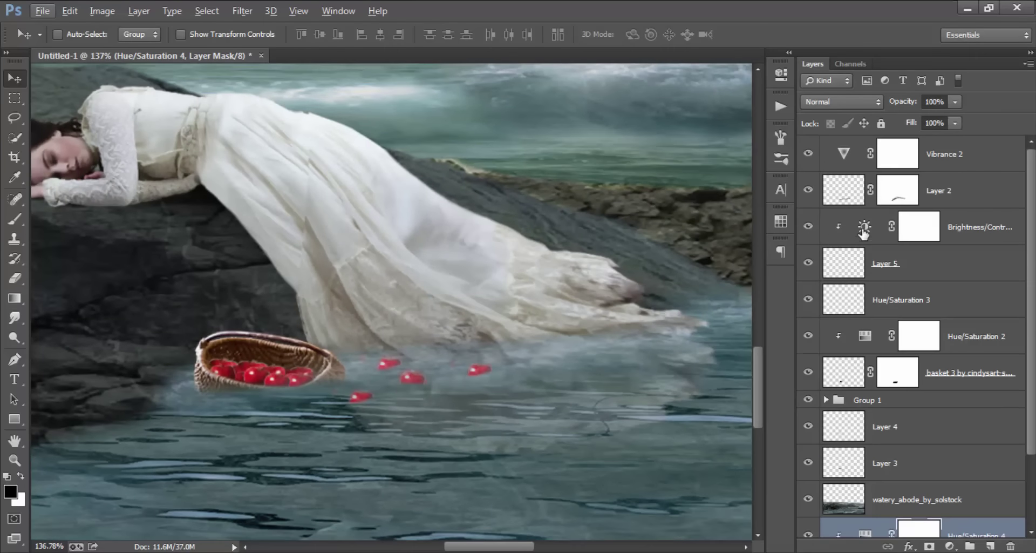
Step: Toggle Layer 5 to compare, then add empty Layer 6 above Hue/Saturation 3
click(808, 263)
click(863, 264)
click(968, 304)
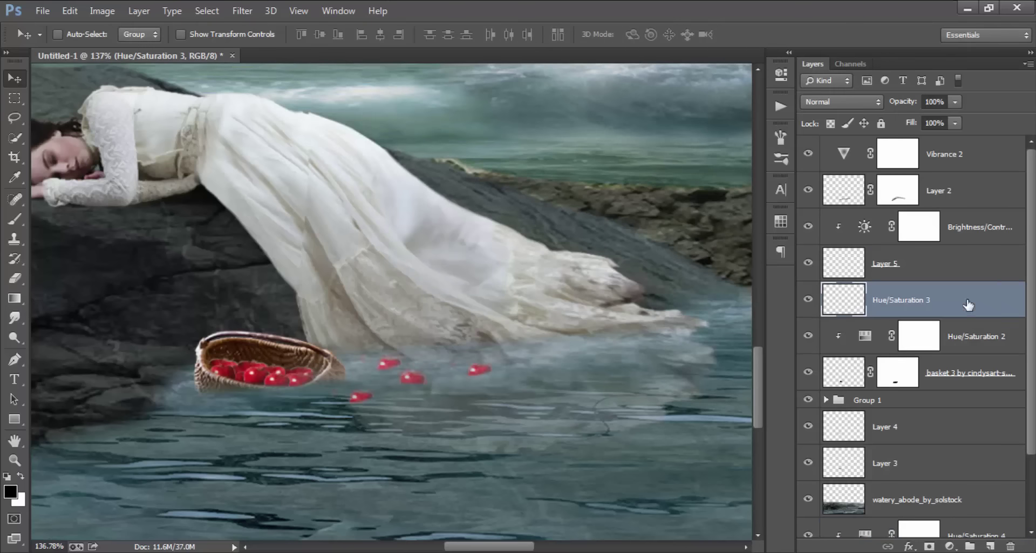
click(990, 545)
Step: Set up a small black brush, undoing a trial shadow stroke
click(14, 218)
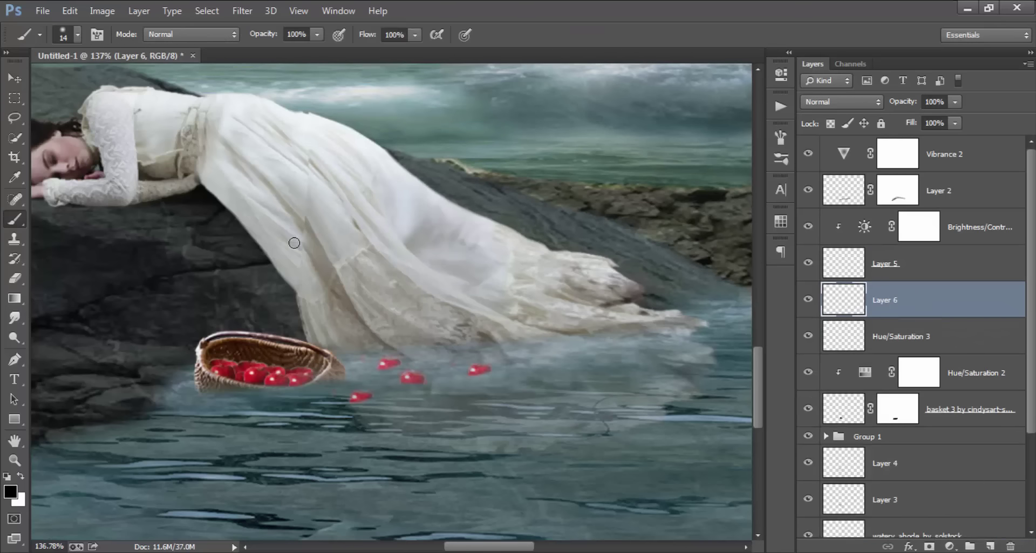
scroll(367, 415, up, 2)
drag(363, 391, 367, 391)
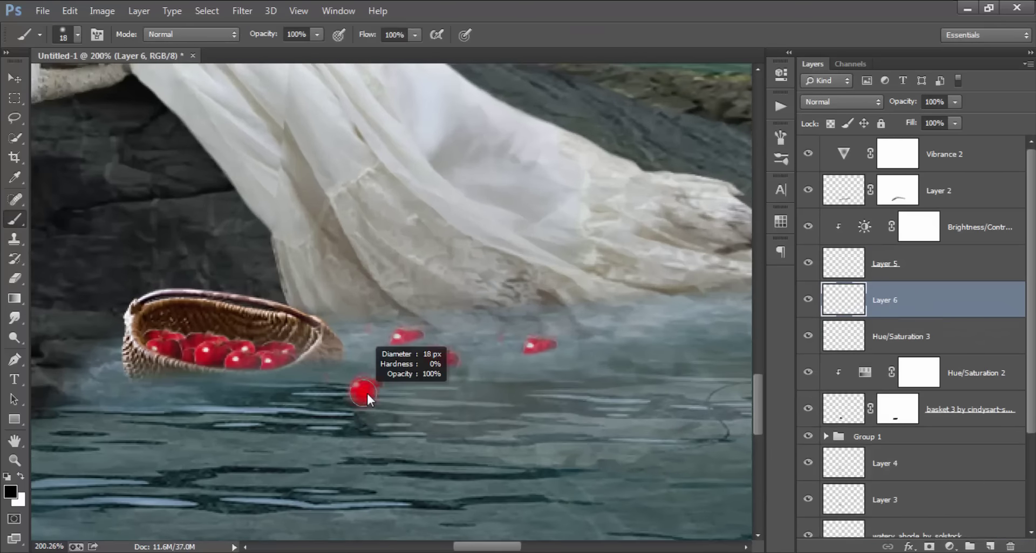
click(365, 395)
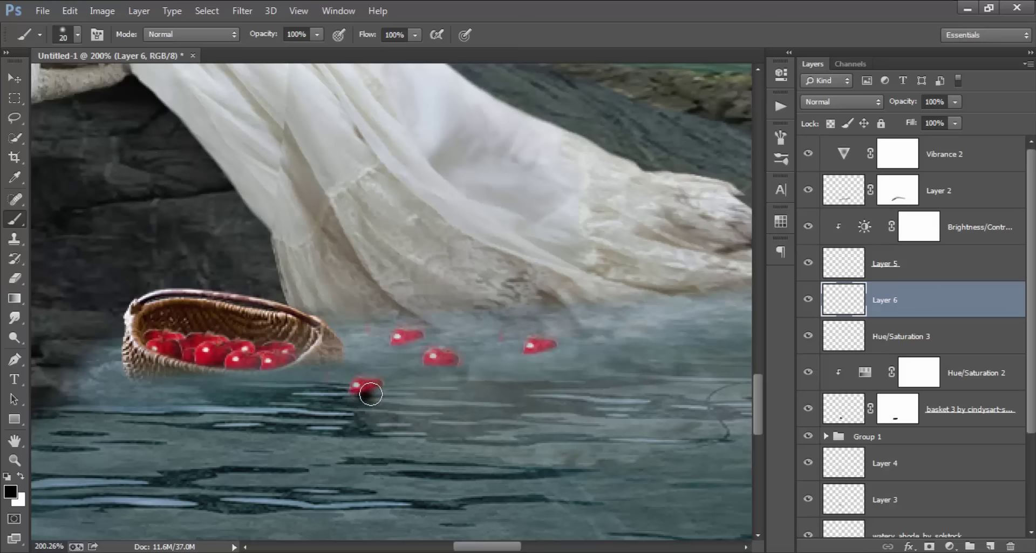
key(ctrl+z)
right_click(448, 412)
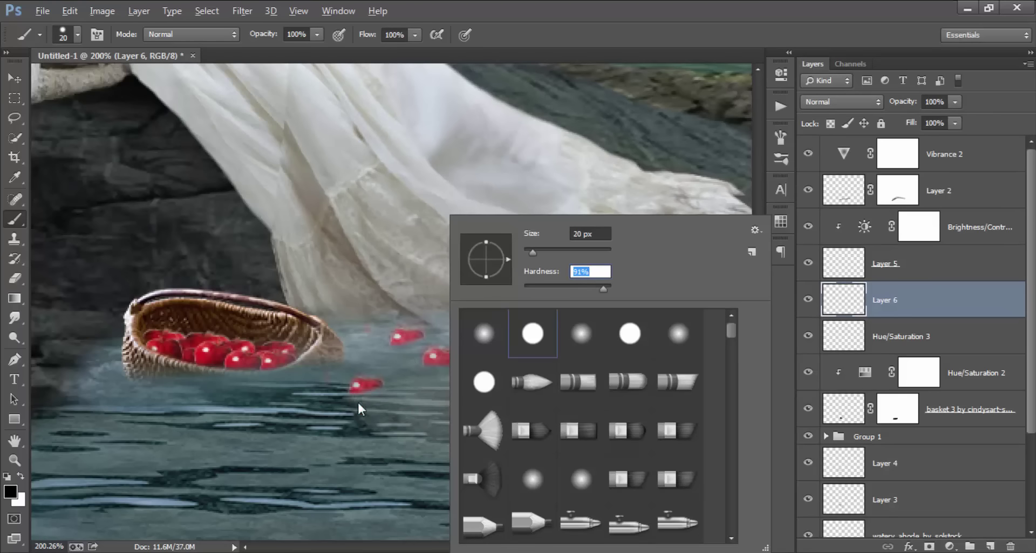
drag(357, 399, 371, 396)
scroll(368, 389, up, 1)
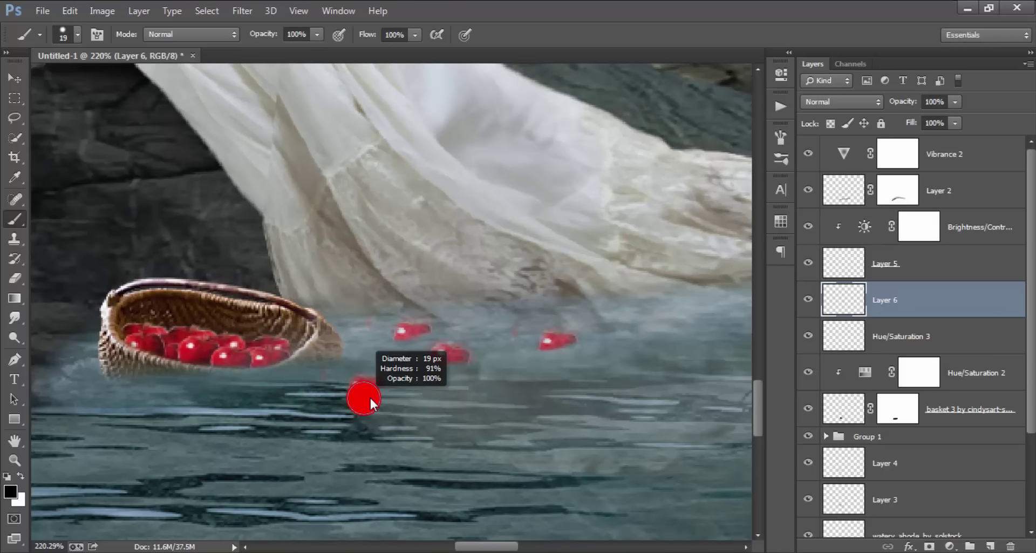
Step: Paint shadows under the four cherries and fade Layer 6 to 29% opacity
click(367, 396)
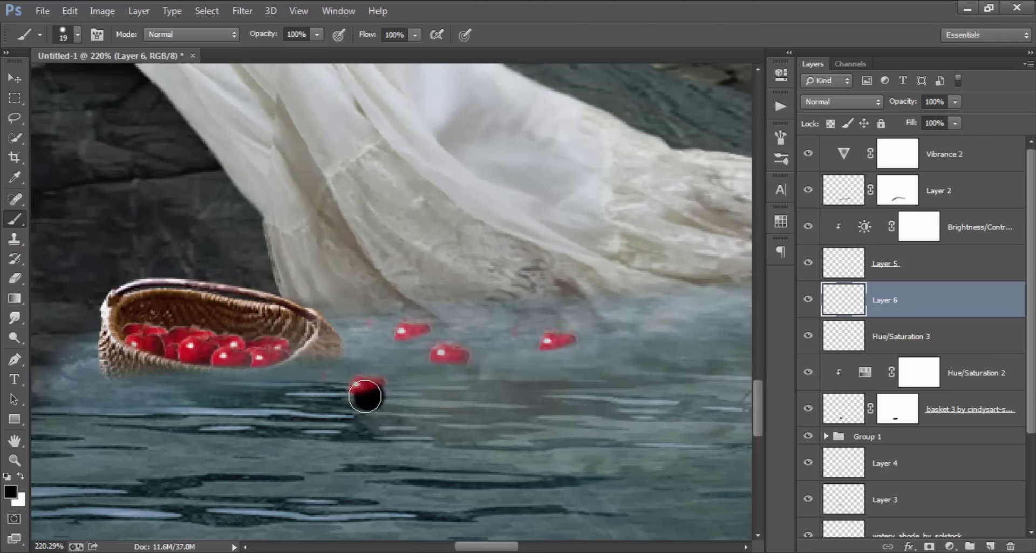
click(448, 369)
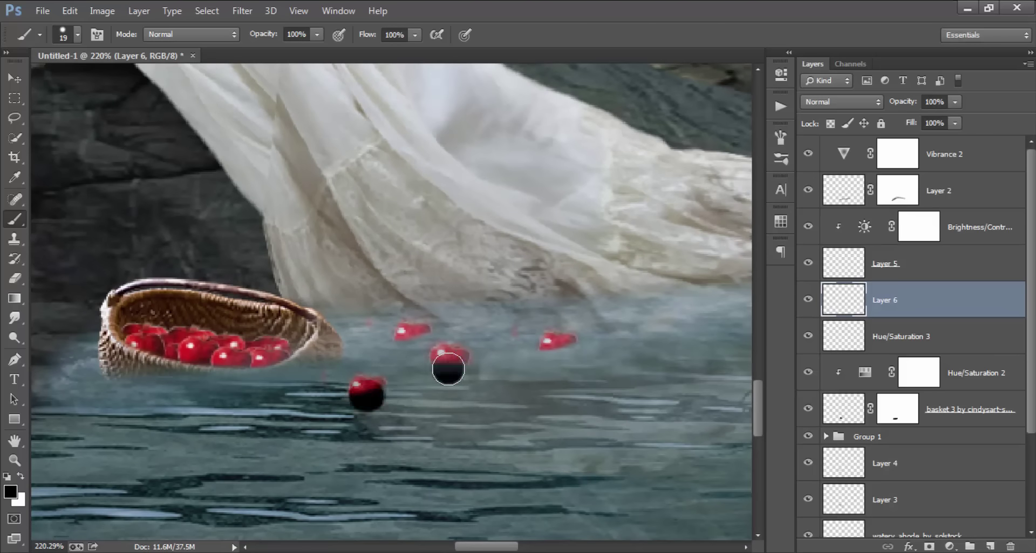
click(413, 343)
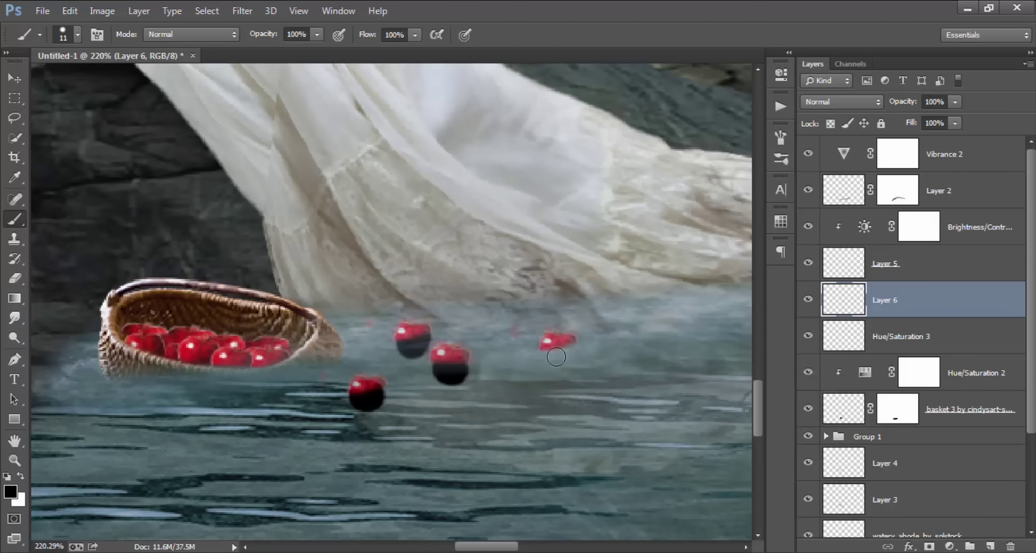
key(bracketright)
mouse_move(559, 352)
mouse_down()
mouse_move(551, 375)
mouse_move(558, 357)
mouse_up()
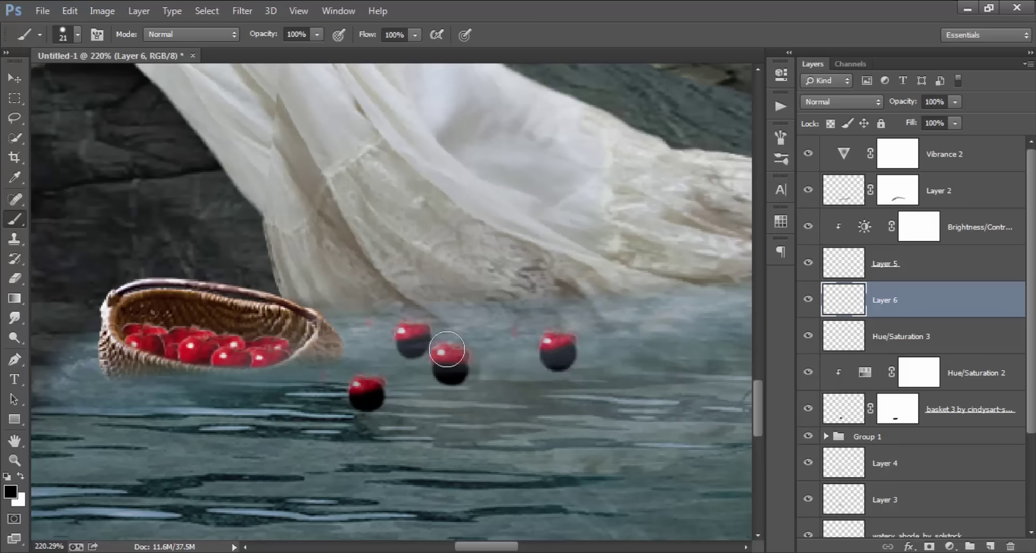
scroll(447, 349, down, 4)
scroll(567, 335, down, 1)
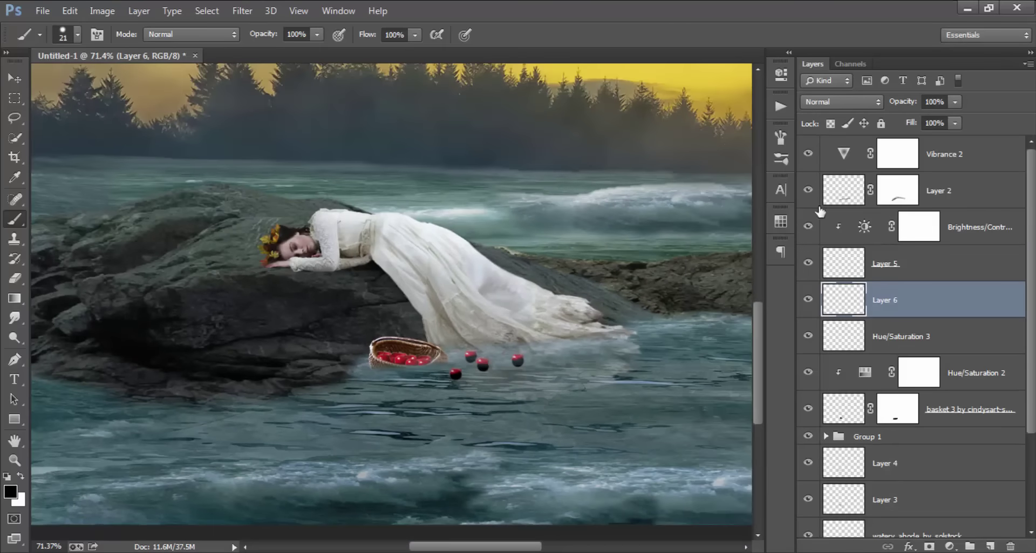
drag(914, 118, 897, 118)
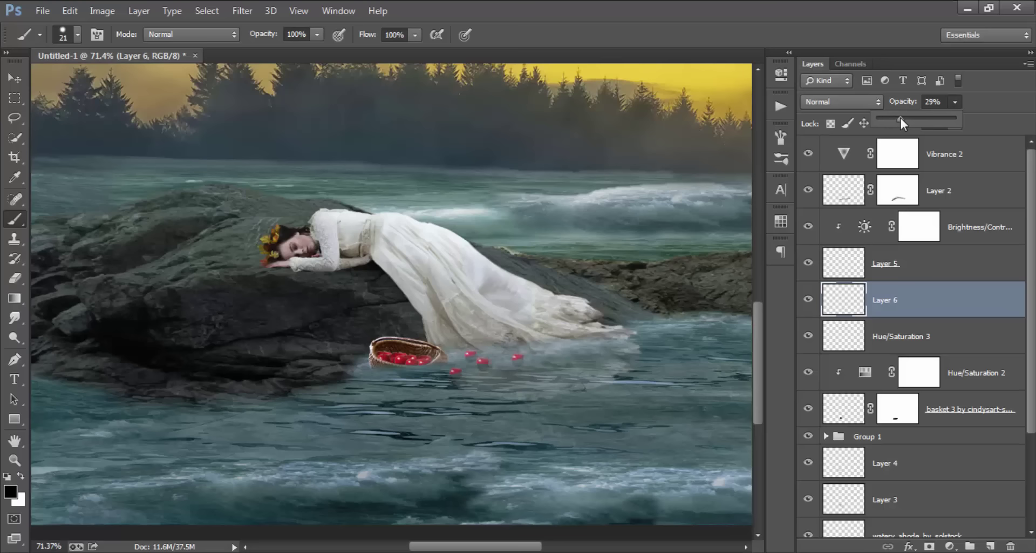
Step: Paint a dark stroke across the water along the basket's bottom
alt+right_click(437, 369)
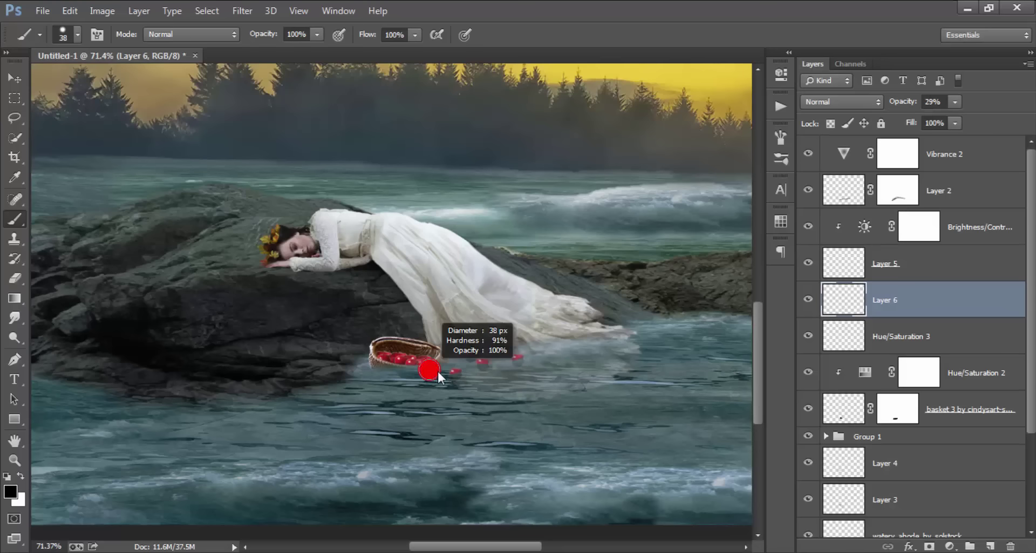
scroll(405, 365, up, 2)
scroll(374, 361, up, 3)
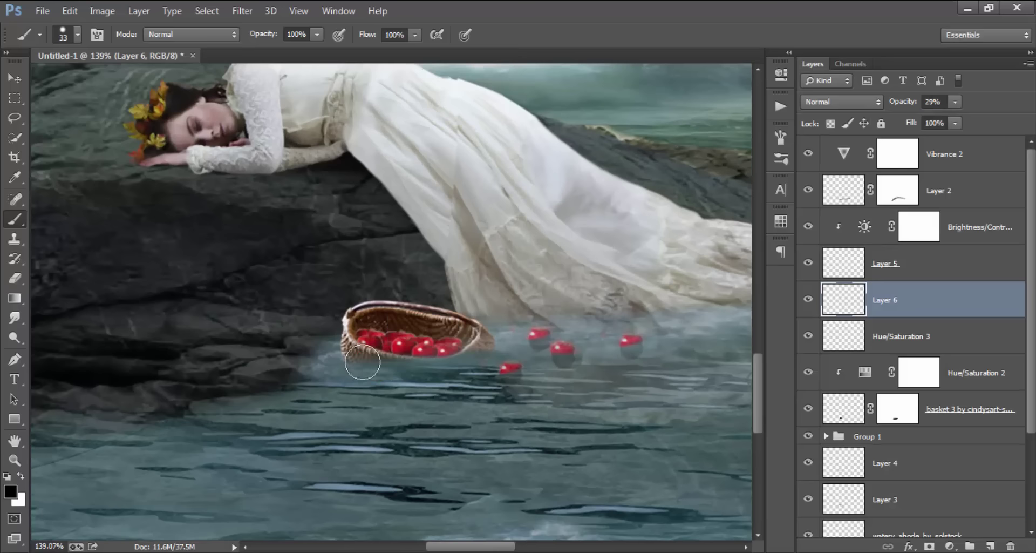
drag(358, 369, 459, 362)
scroll(459, 362, down, 2)
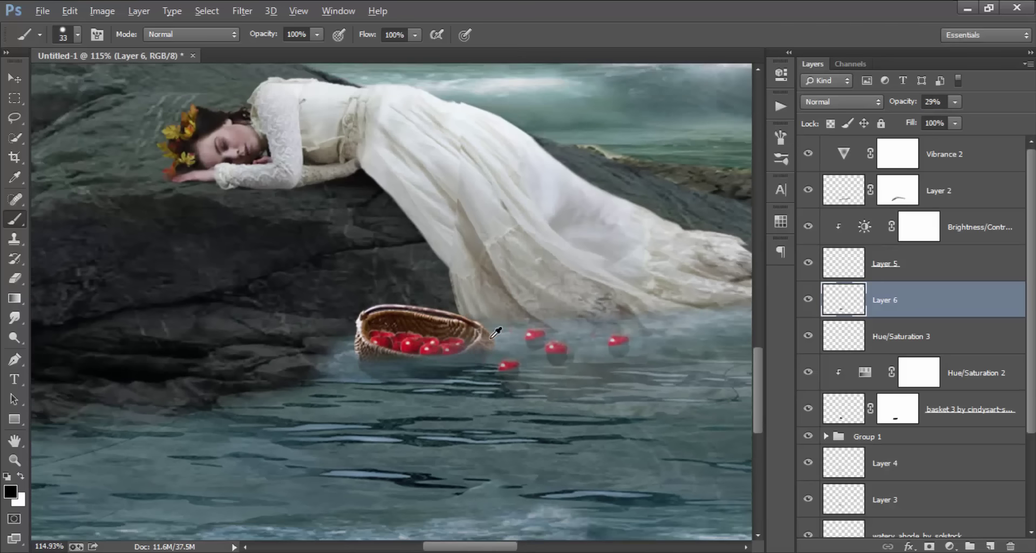
scroll(459, 364, down, 2)
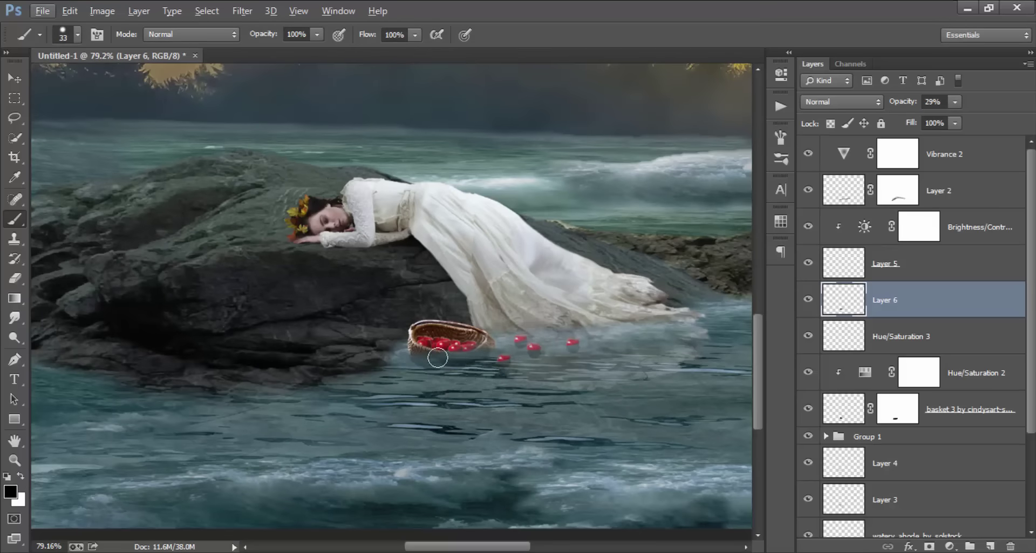
Step: Reset the brush to 21 px and zoom back out
key(bracketleft)
key(bracketleft)
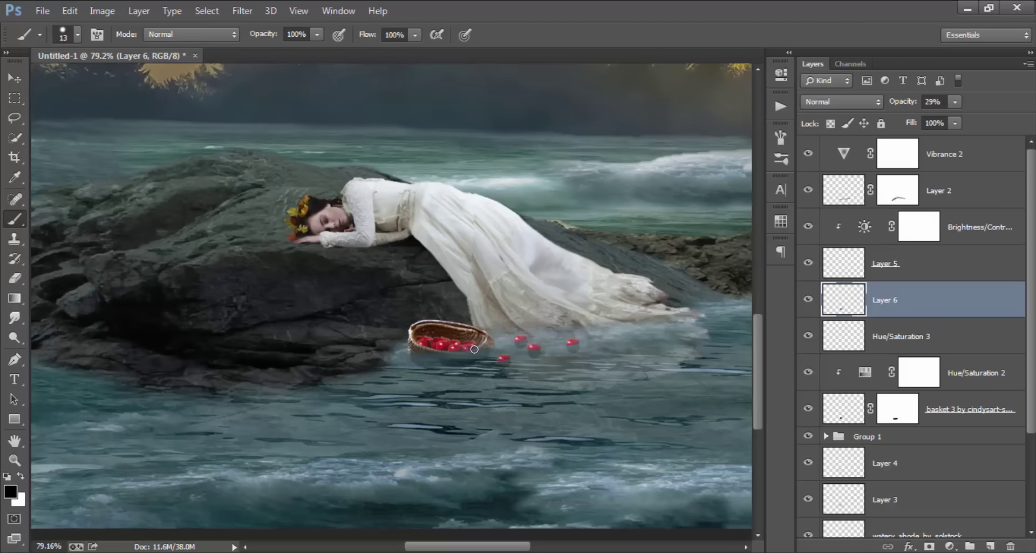
alt+right_click(493, 353)
alt+right_click(490, 350)
alt+scroll(431, 358, down, 3)
alt+scroll(448, 352, down, 1)
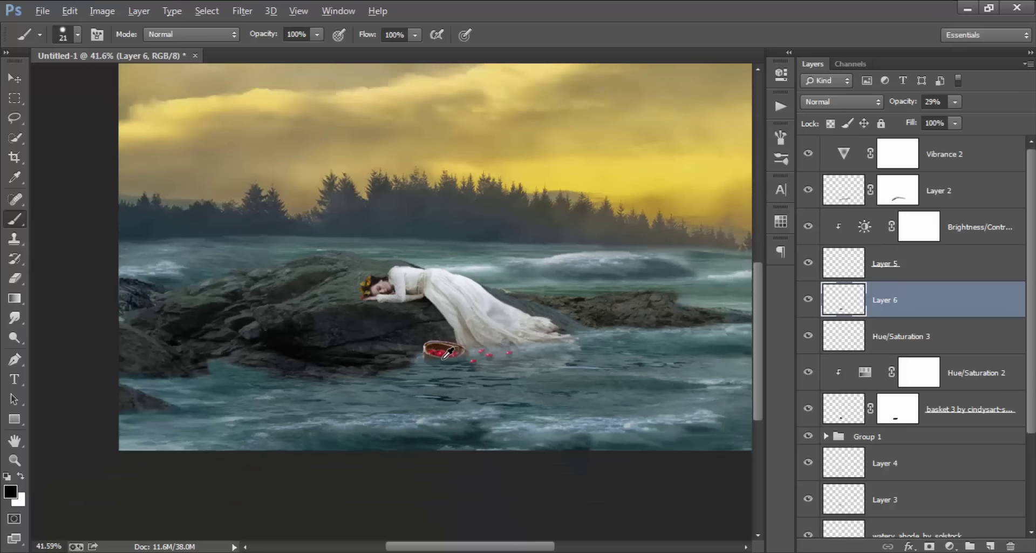
alt+scroll(447, 356, down, 1)
alt+scroll(444, 367, down, 1)
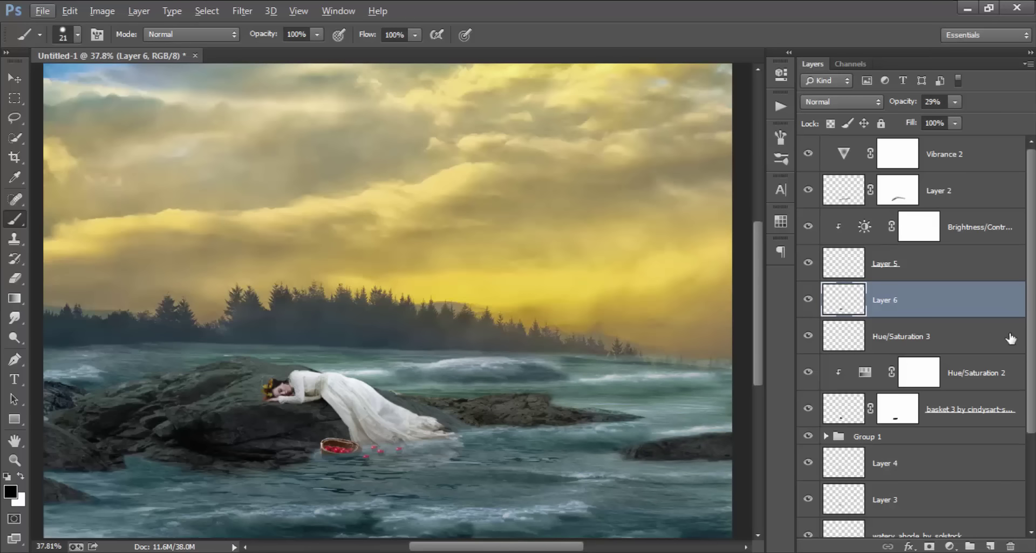
Step: Clip a Levels adjustment to watery_abode_by_solstock with the white input at 177
scroll(981, 401, down, 1)
scroll(980, 401, down, 2)
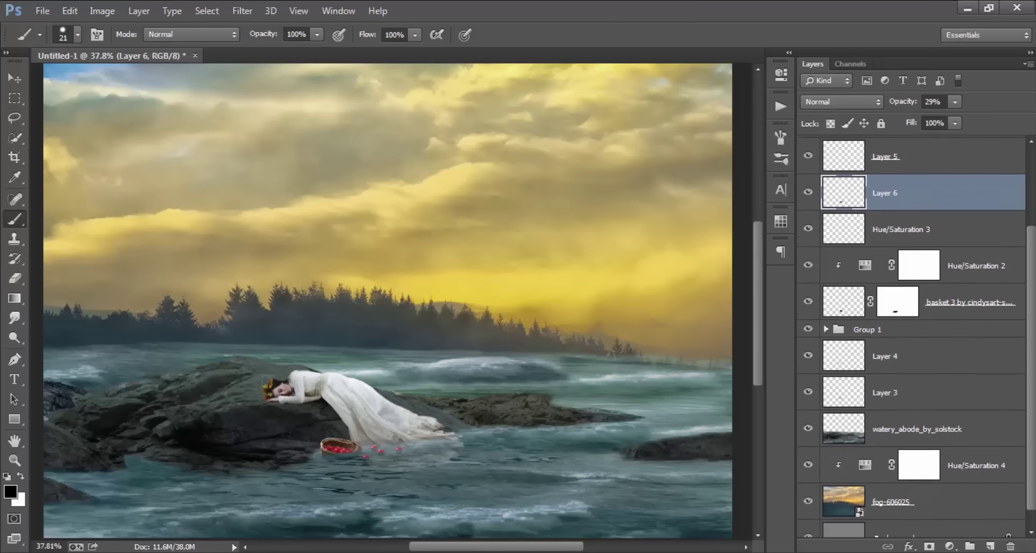
click(930, 426)
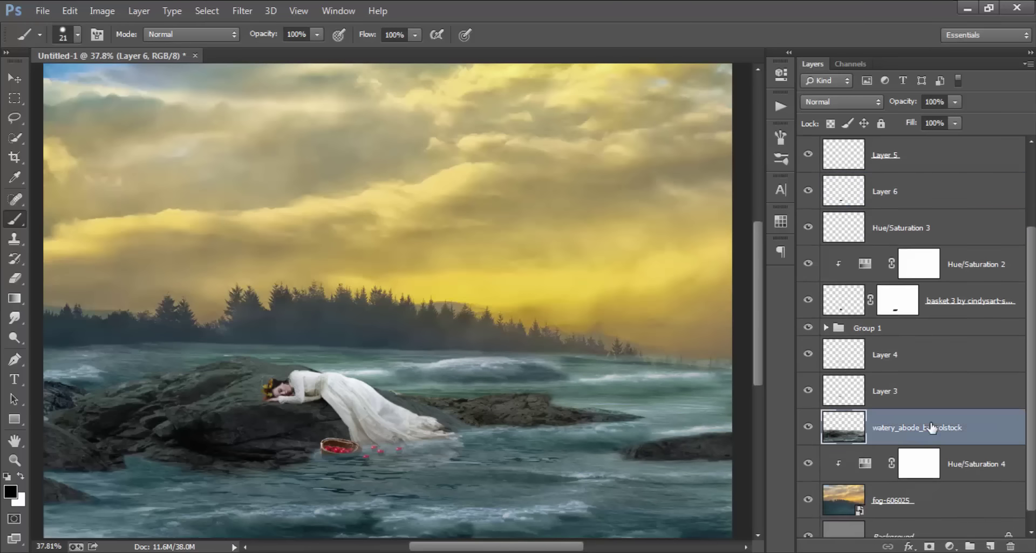
click(949, 546)
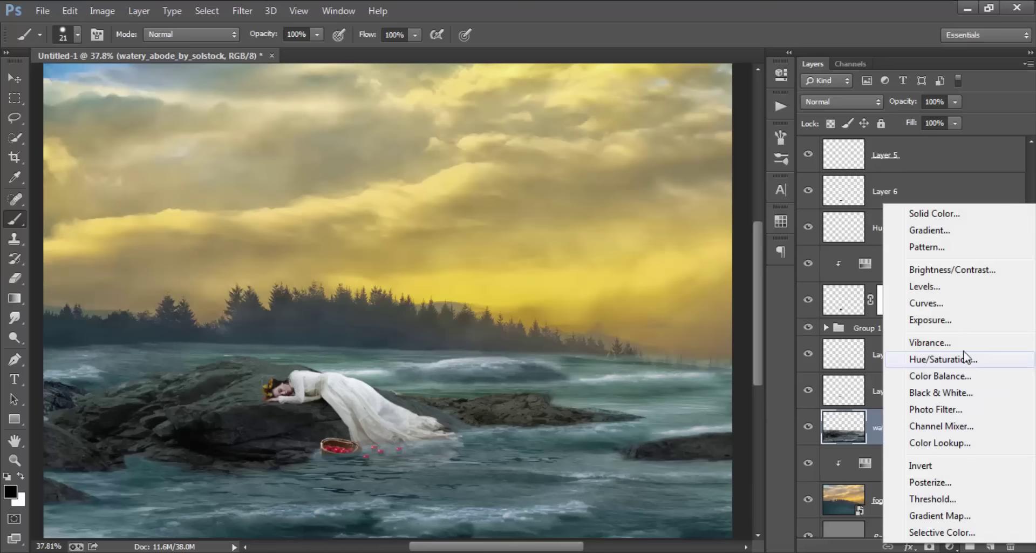
click(961, 289)
click(648, 303)
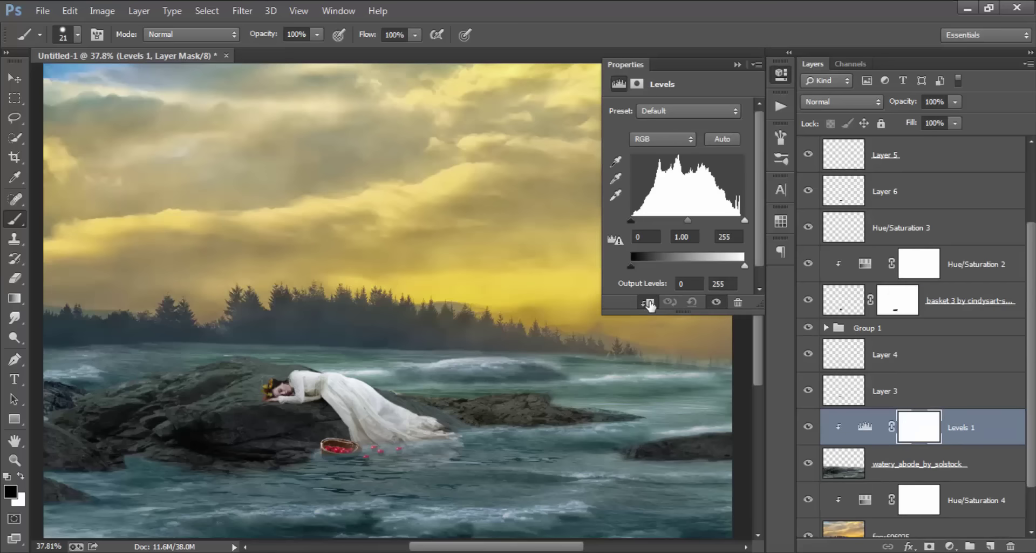
drag(745, 222, 709, 224)
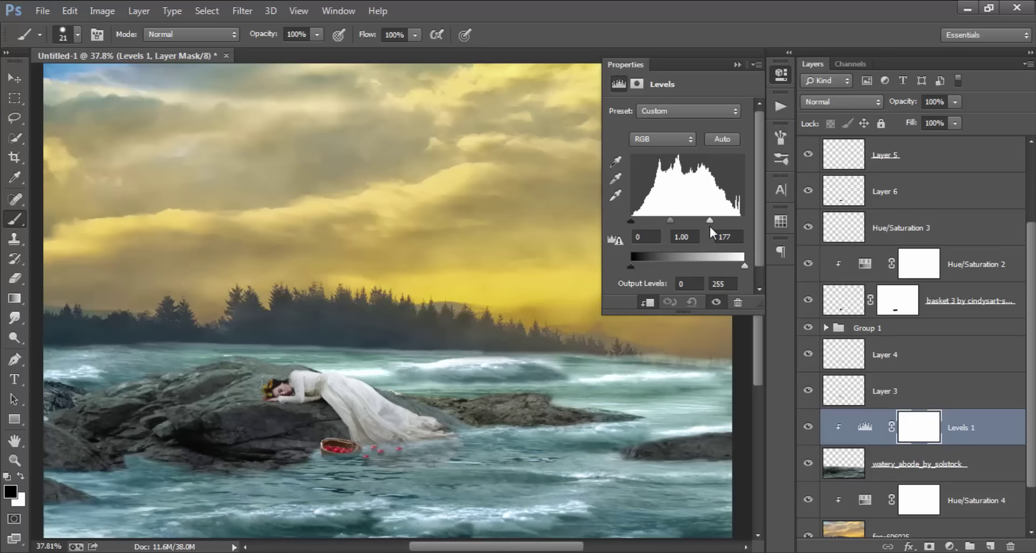
click(781, 75)
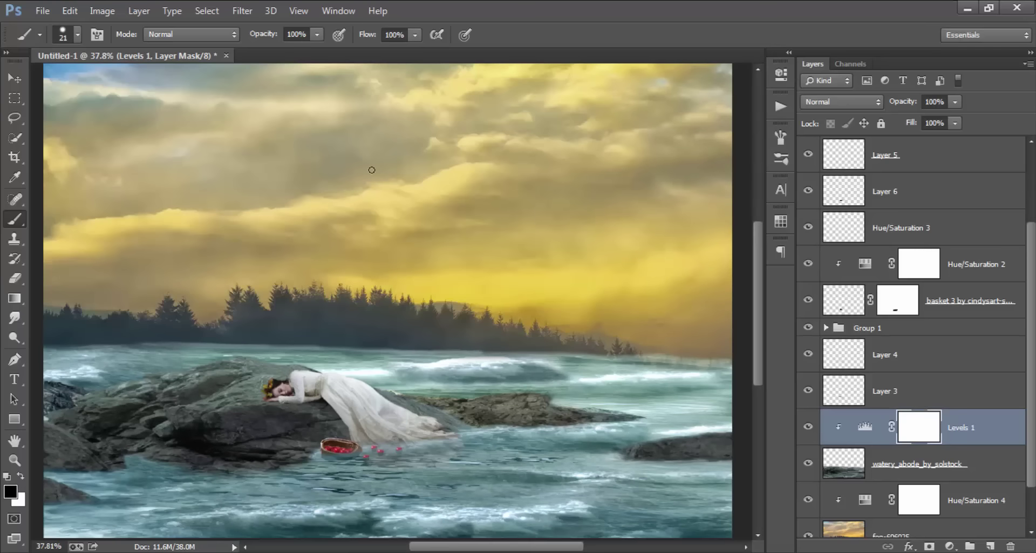
click(102, 11)
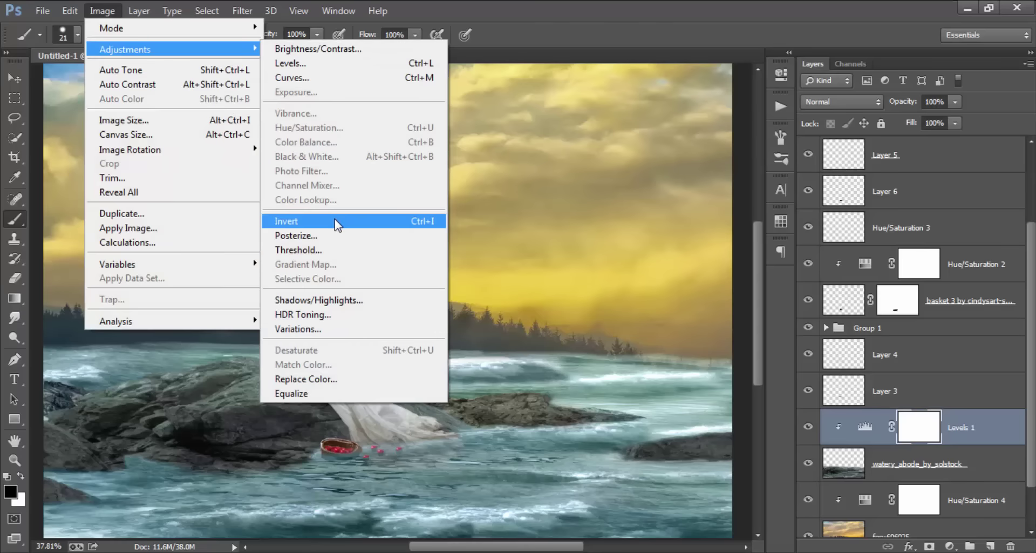
Step: Invert the Levels 1 mask to black and set a white 63%-hardness brush
click(336, 223)
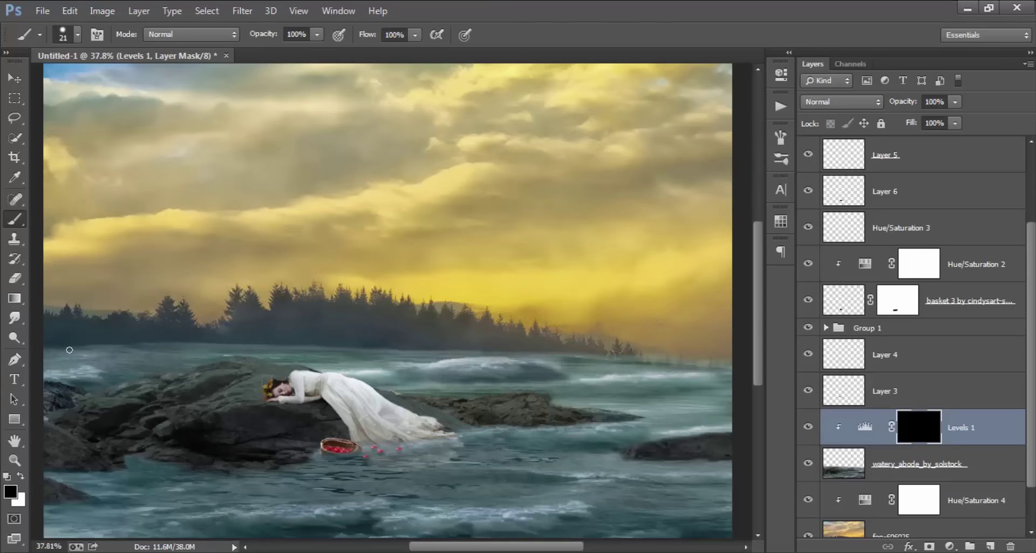
click(21, 476)
right_click(205, 363)
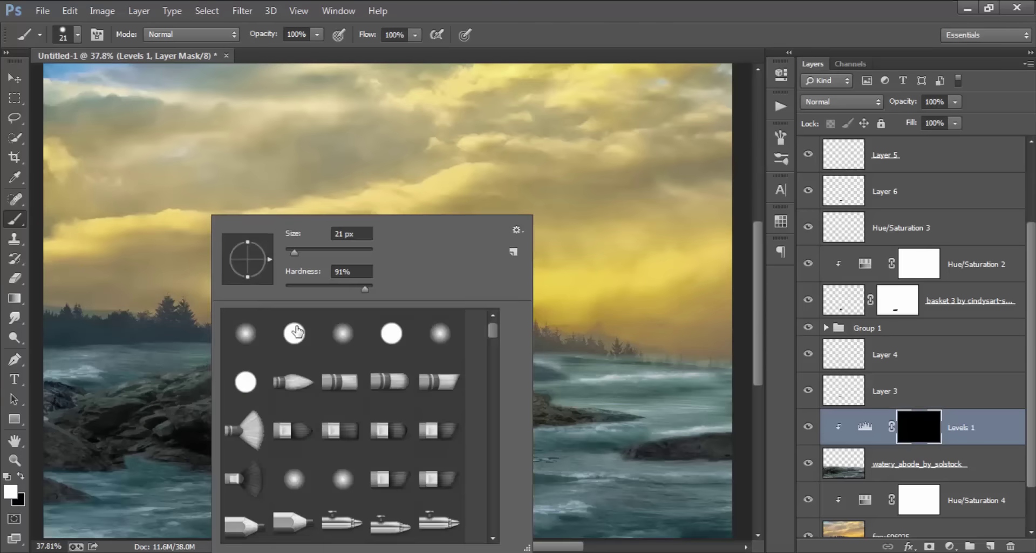
click(341, 286)
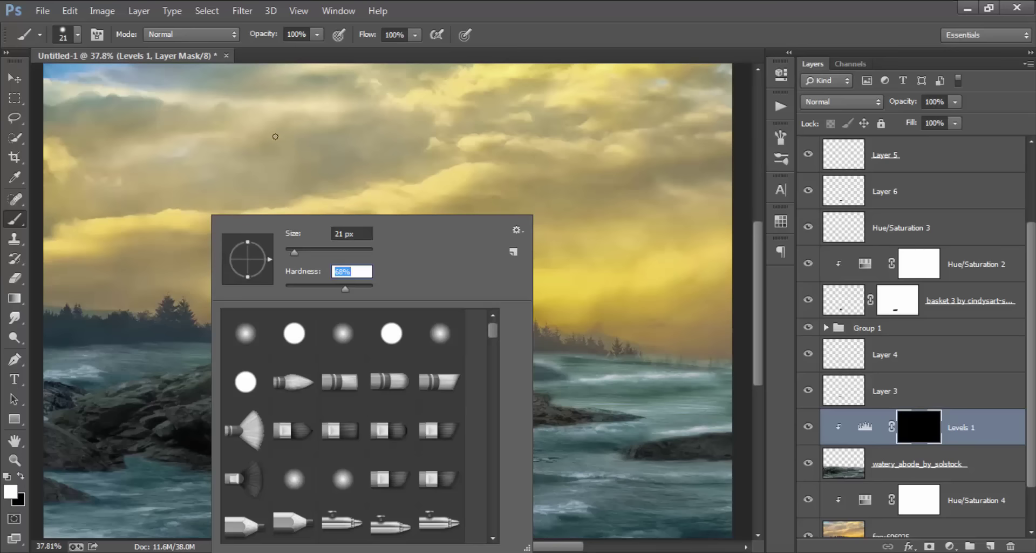
key(Return)
scroll(249, 421, up, 3)
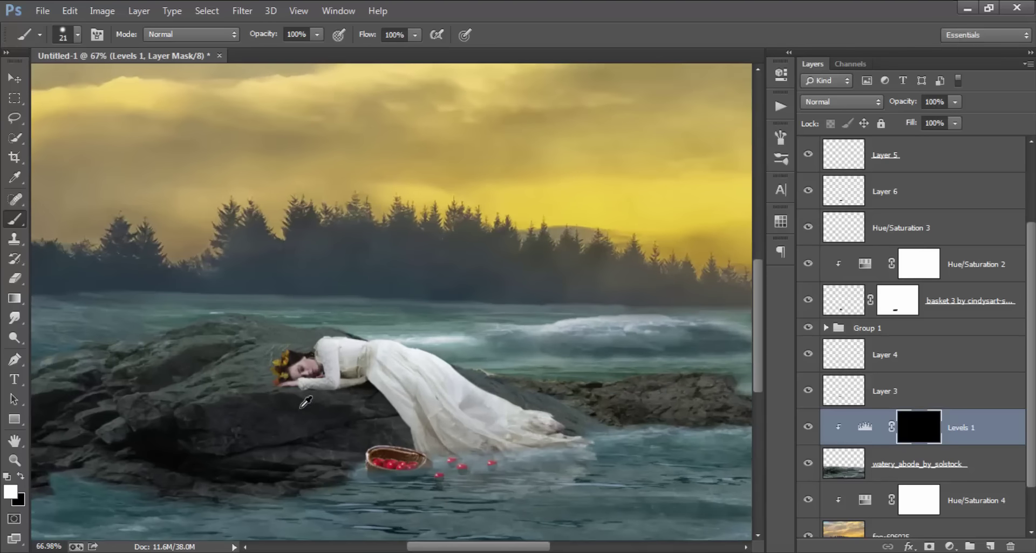
scroll(295, 400, up, 2)
Step: Paint white on the mask to brighten the rock ridge above the woman's head
drag(294, 400, 382, 350)
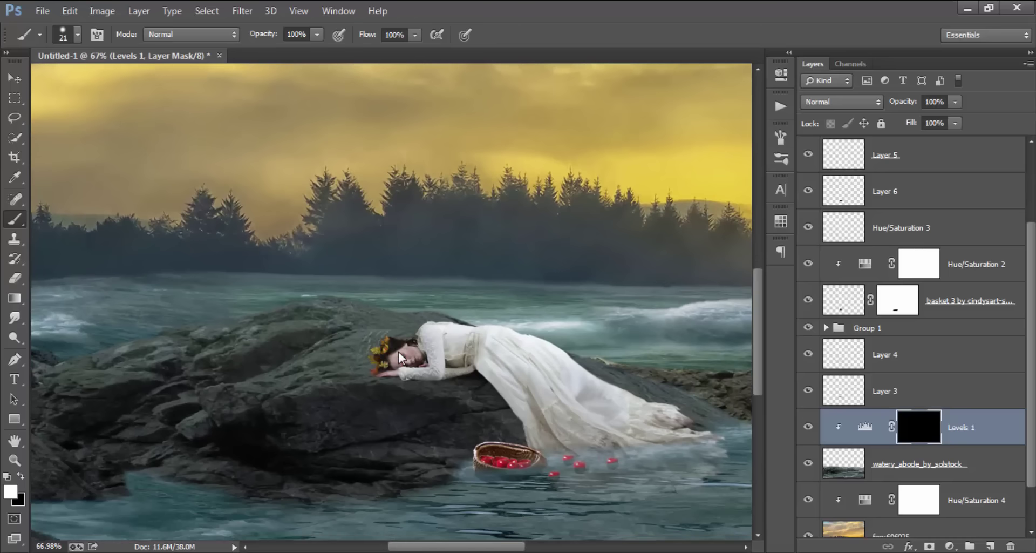
drag(475, 330, 486, 330)
mouse_move(408, 372)
mouse_down()
mouse_move(319, 365)
mouse_move(247, 393)
mouse_move(371, 371)
mouse_move(319, 365)
mouse_move(345, 354)
mouse_move(437, 344)
mouse_up()
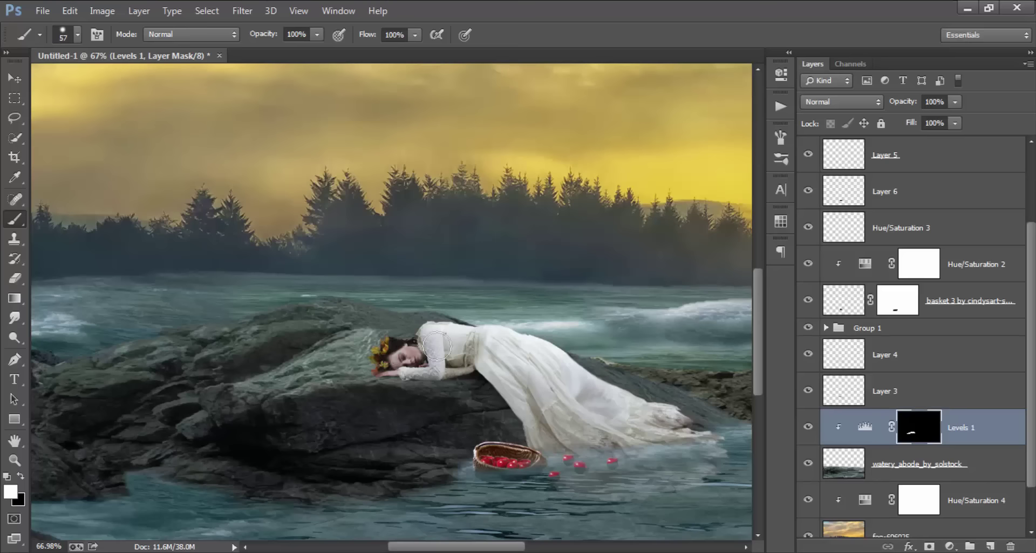
key(ctrl+0)
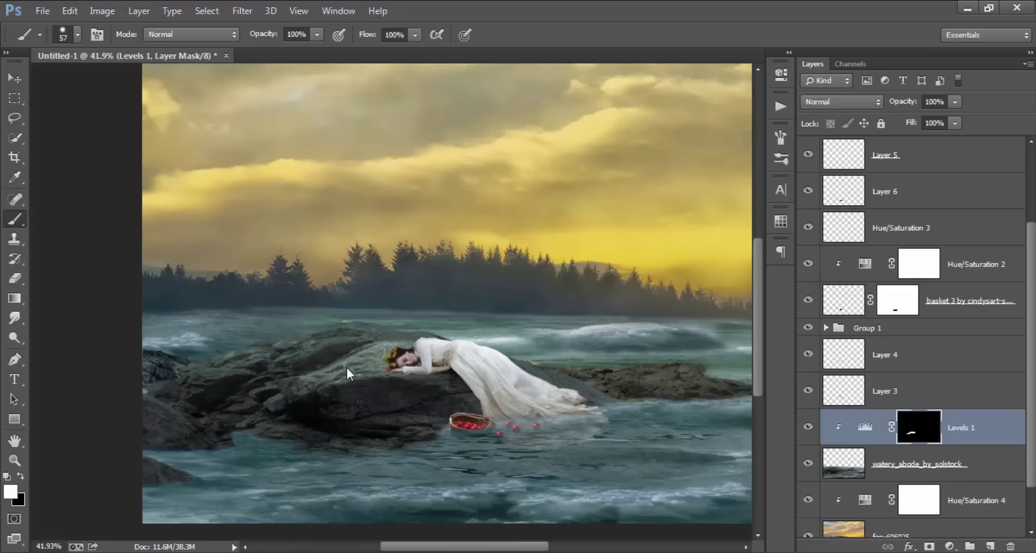
drag(348, 373, 343, 372)
scroll(346, 371, up, 3)
mouse_move(309, 338)
mouse_down()
mouse_move(490, 323)
mouse_move(348, 308)
mouse_move(199, 343)
mouse_move(347, 328)
mouse_up()
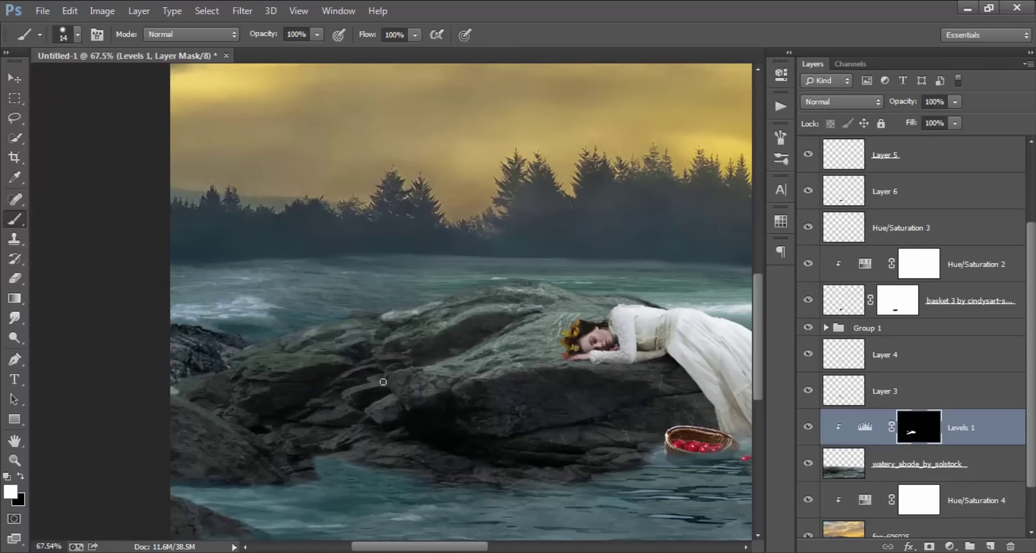
mouse_move(359, 341)
mouse_down()
mouse_move(337, 330)
mouse_move(296, 340)
mouse_move(275, 367)
mouse_move(246, 368)
mouse_up()
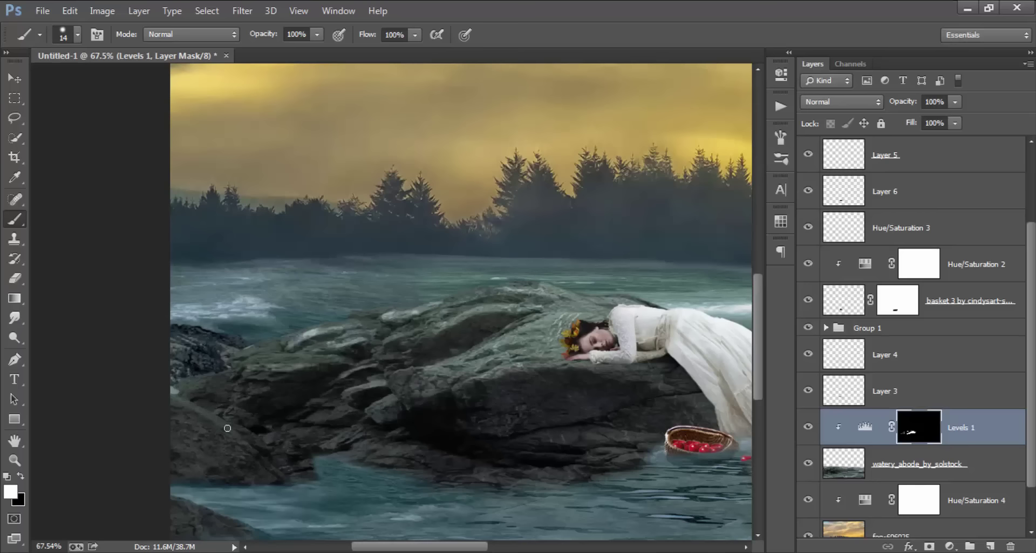
drag(308, 405, 251, 395)
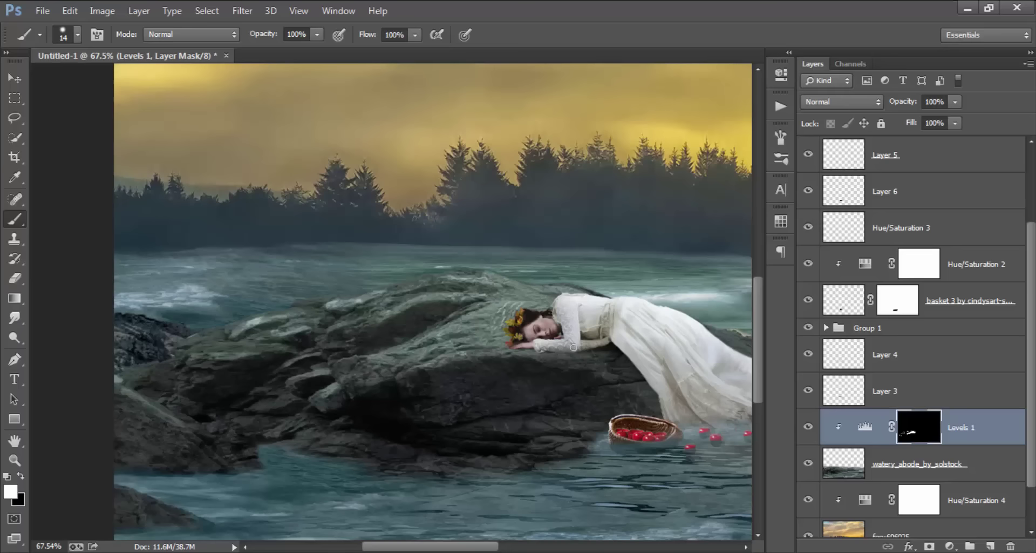
drag(574, 347, 488, 358)
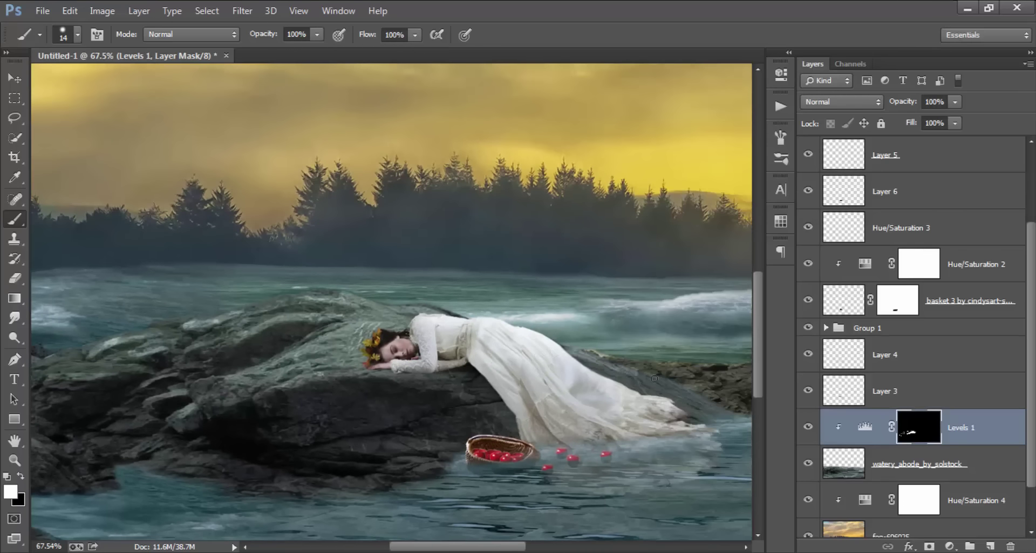
mouse_move(667, 386)
mouse_down()
mouse_move(460, 384)
mouse_move(474, 365)
mouse_move(674, 368)
mouse_up()
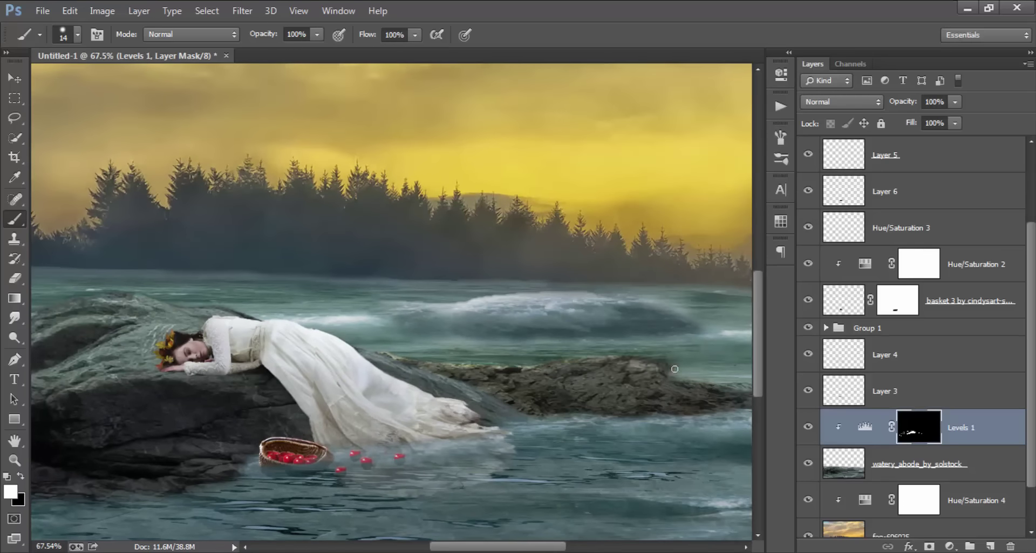
Step: Brighten the left part and far-left edge of the rock, then fit the image
scroll(615, 362, down, 3)
scroll(368, 374, up, 1)
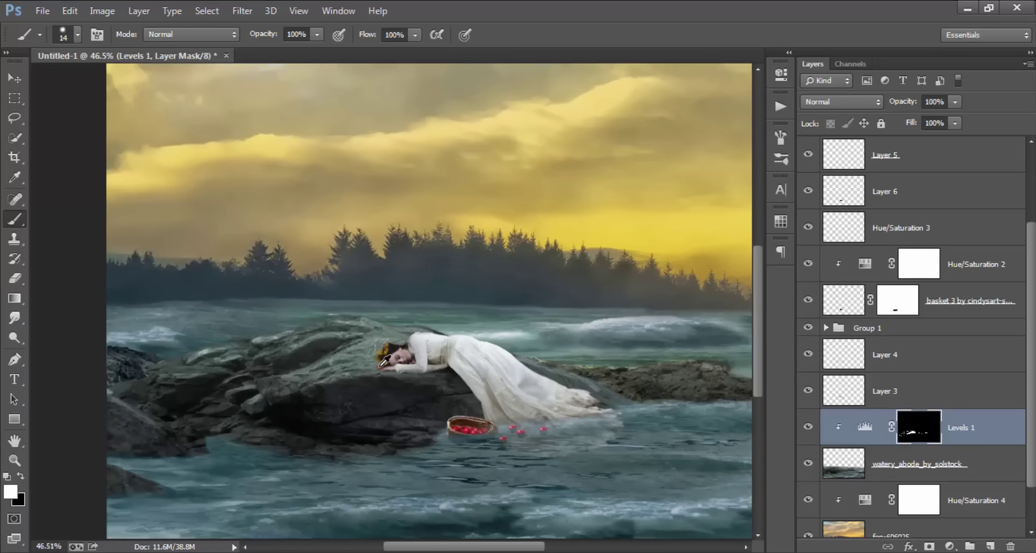
scroll(384, 360, up, 1)
scroll(352, 351, up, 1)
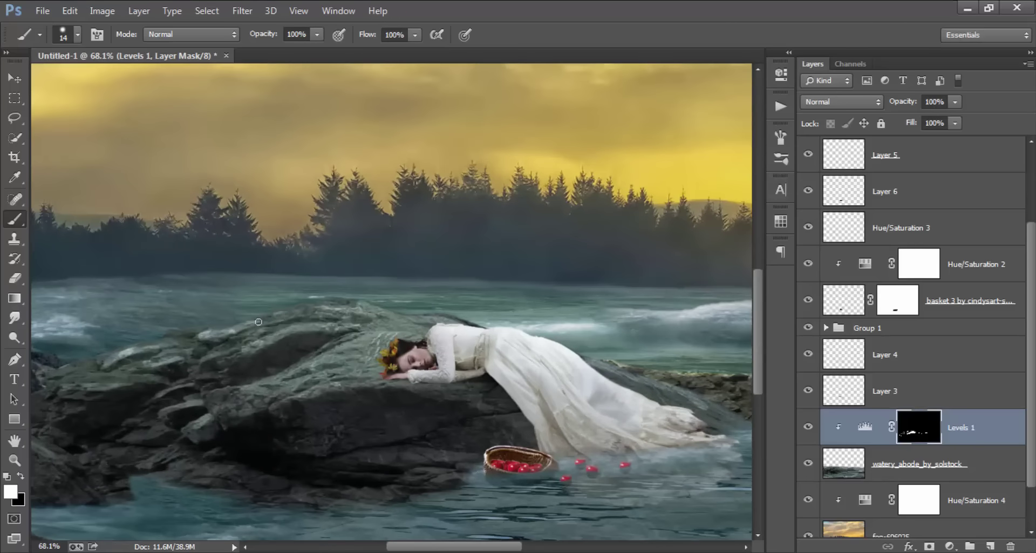
mouse_move(203, 327)
mouse_down()
mouse_move(186, 333)
mouse_move(279, 335)
mouse_up()
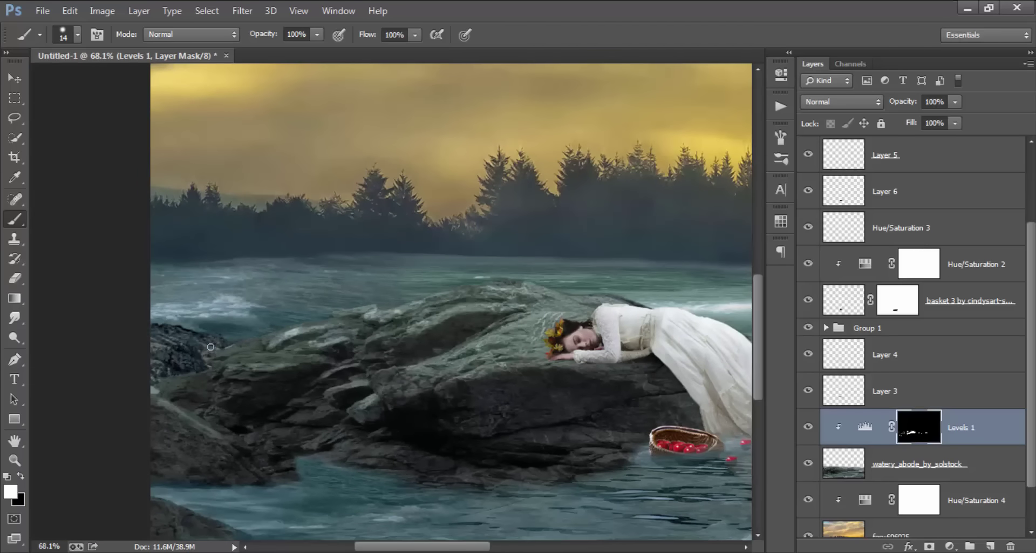
mouse_move(218, 347)
mouse_down()
mouse_move(302, 325)
mouse_move(311, 355)
mouse_move(221, 352)
mouse_move(250, 361)
mouse_up()
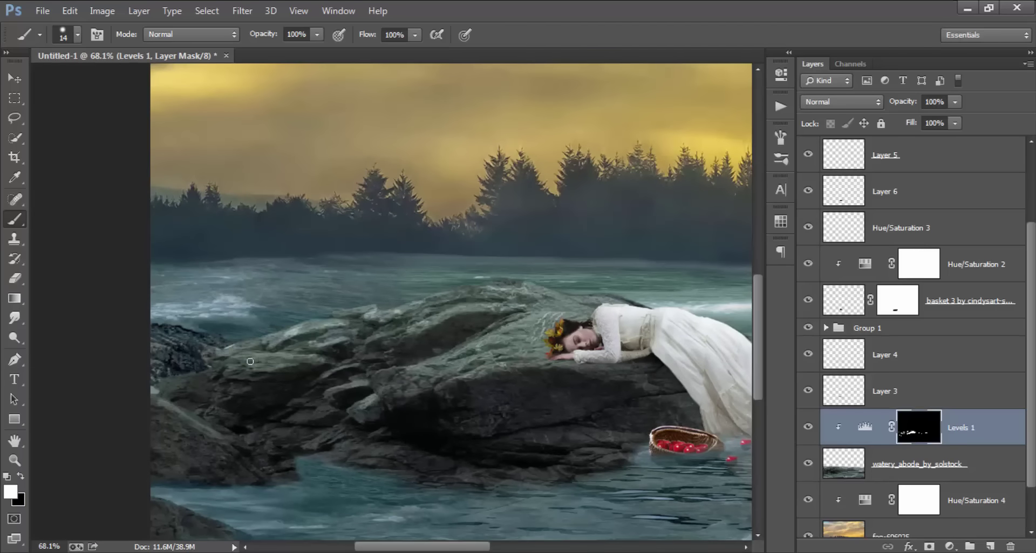
drag(156, 388, 185, 381)
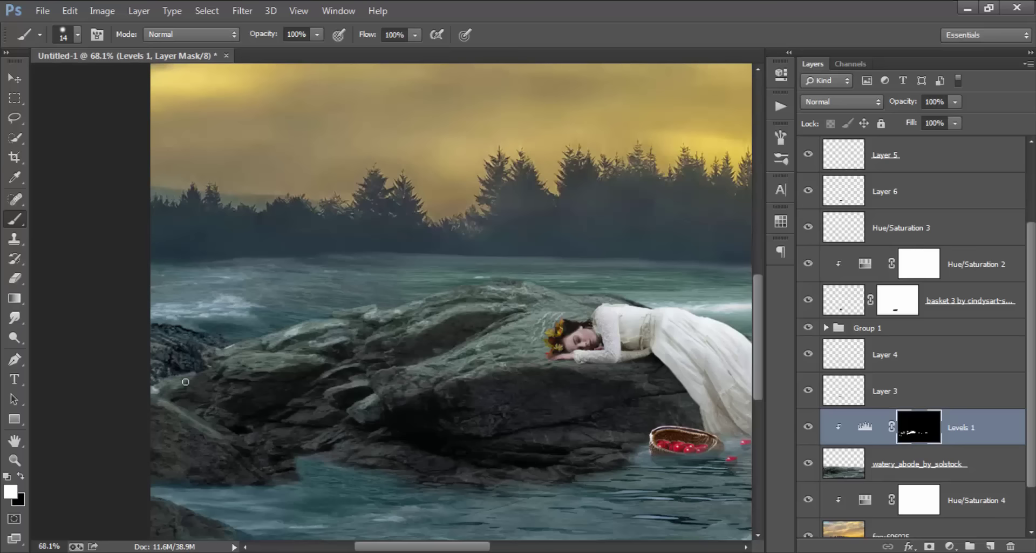
key(ctrl+0)
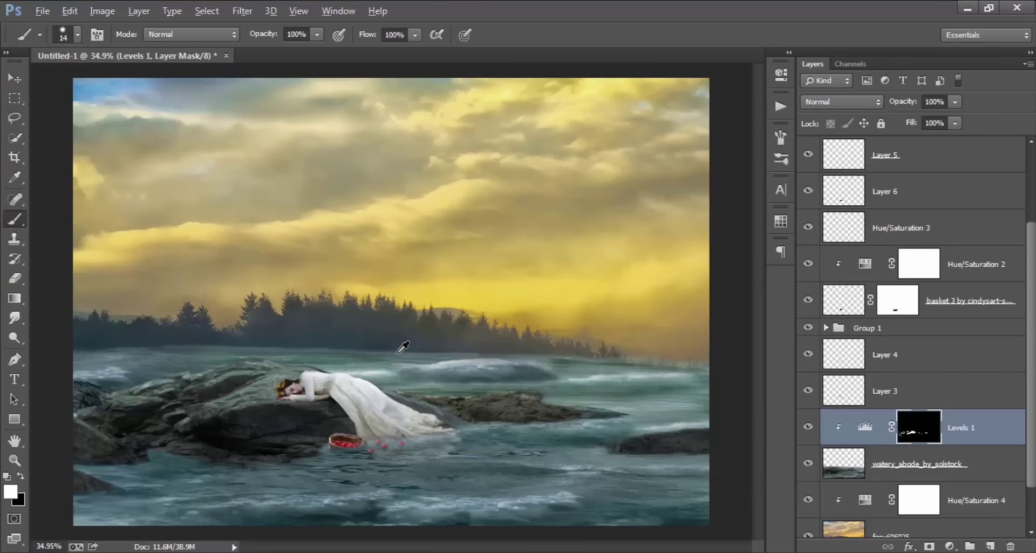
Step: Compare Levels 1 on and off and lower its opacity to about 86%
click(808, 426)
click(808, 426)
click(955, 101)
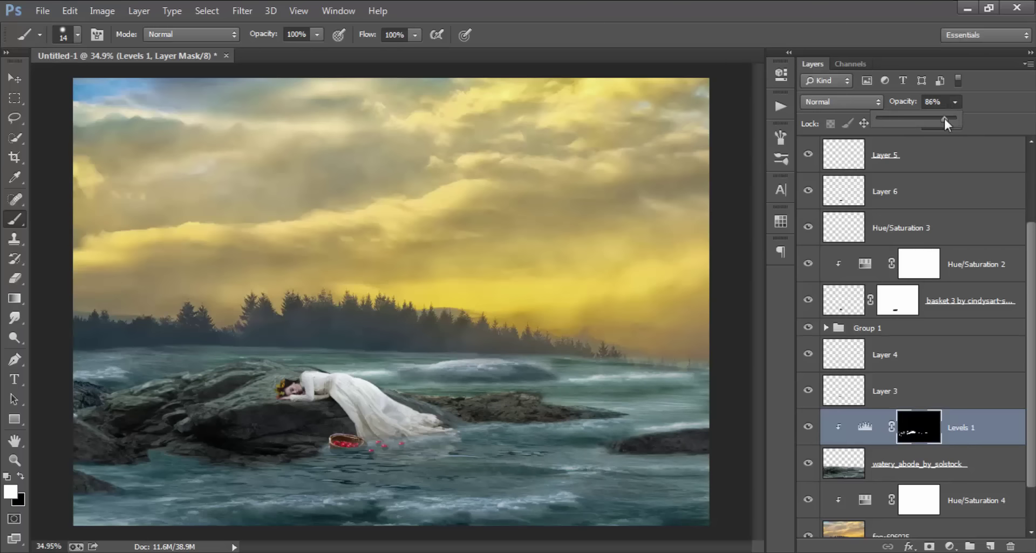
Step: Target the Vibrance 2 layer mask with white as the painting colour
click(955, 159)
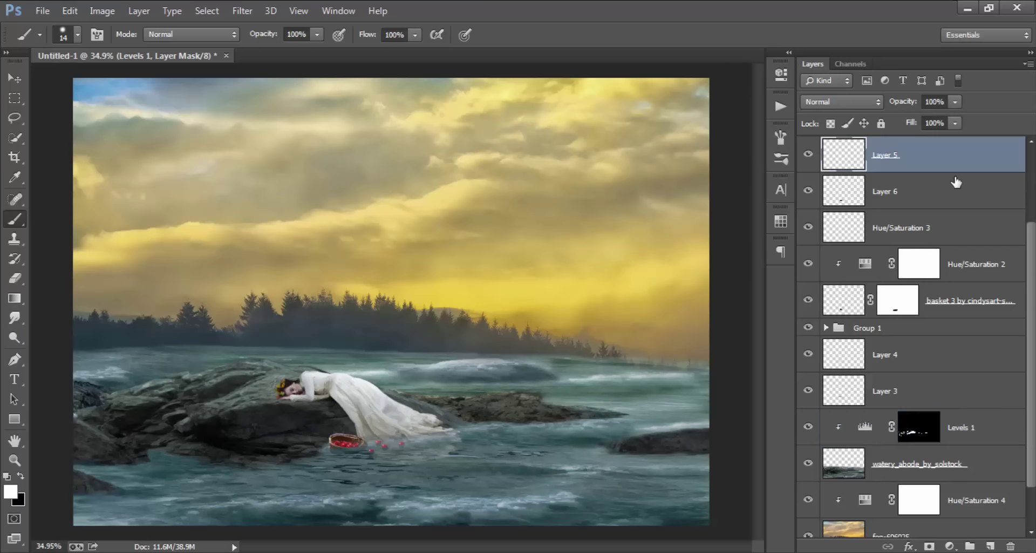
scroll(954, 186, up, 2)
click(955, 159)
key(x)
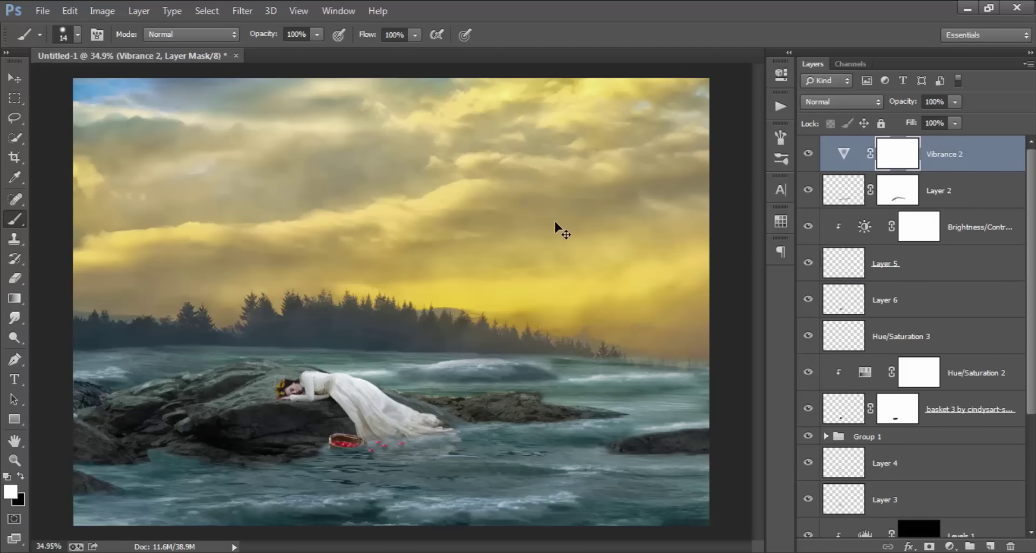
scroll(555, 223, up, 1)
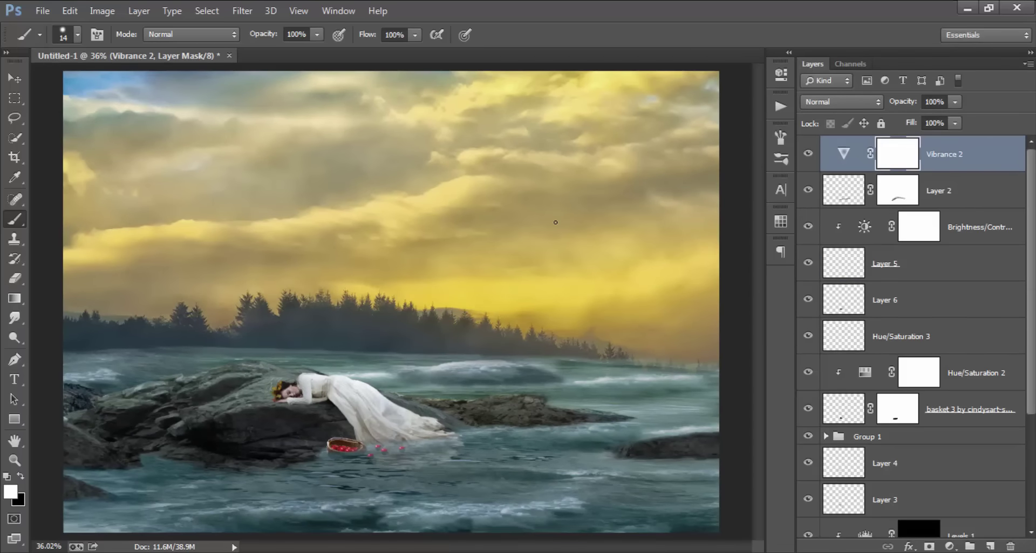
click(14, 75)
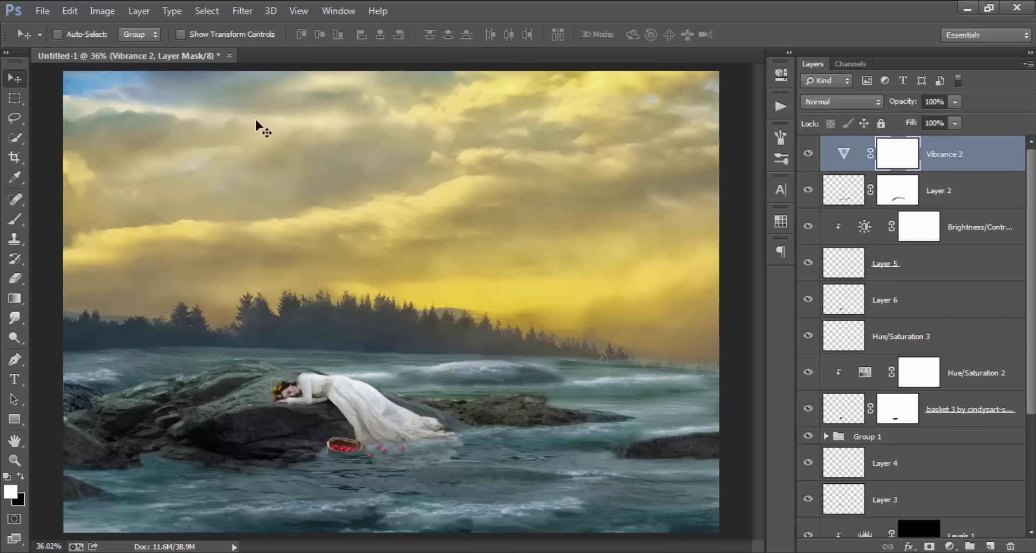
Step: Stamp visible layers into Layer 7 and Smart Sharpen it at 200%, 1.0 px, 10% noise reduction
click(990, 545)
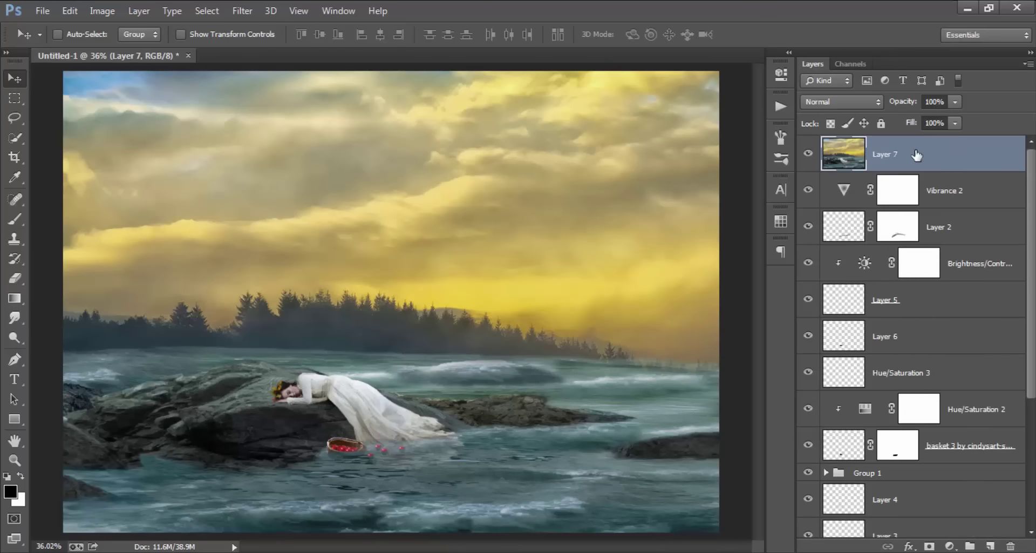
click(243, 11)
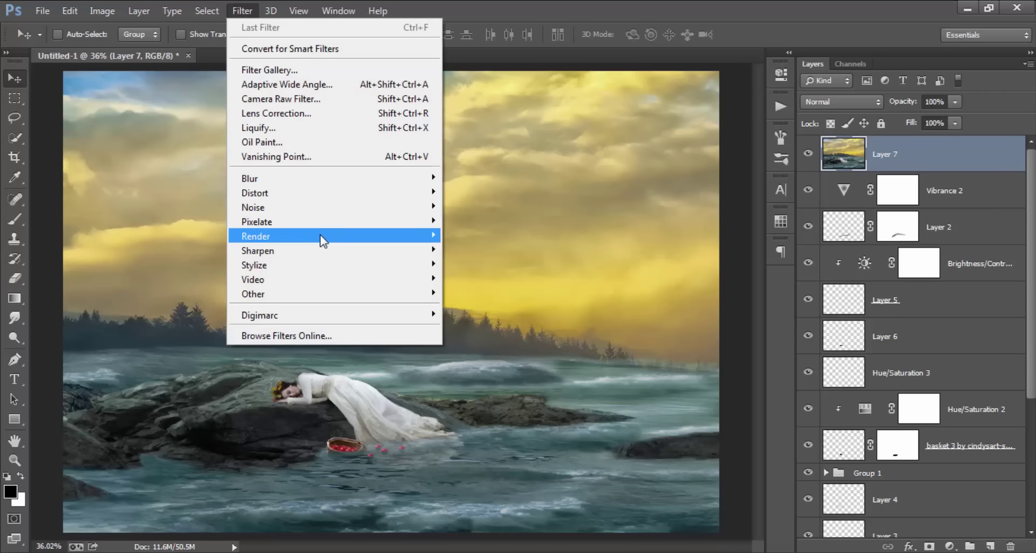
mouse_move(258, 251)
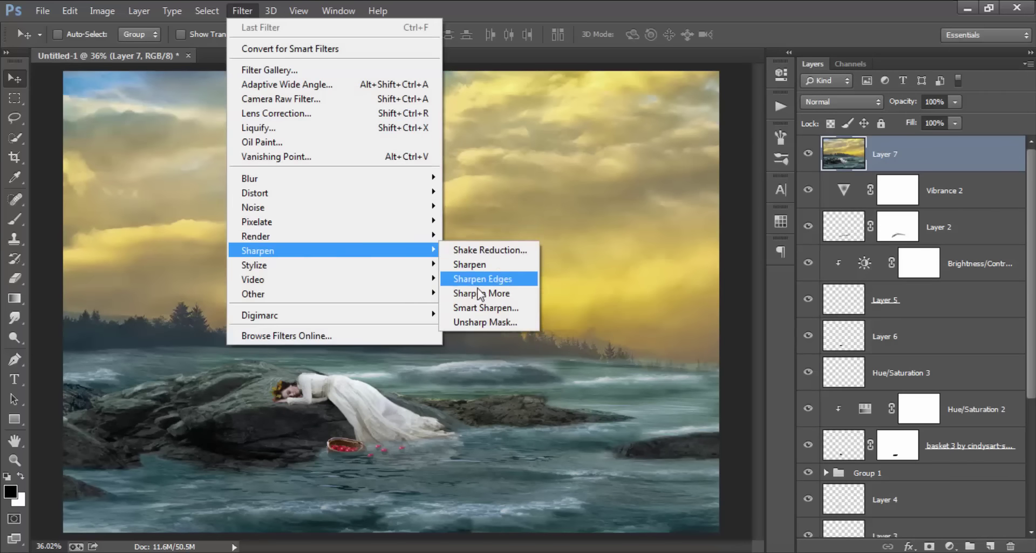
click(485, 307)
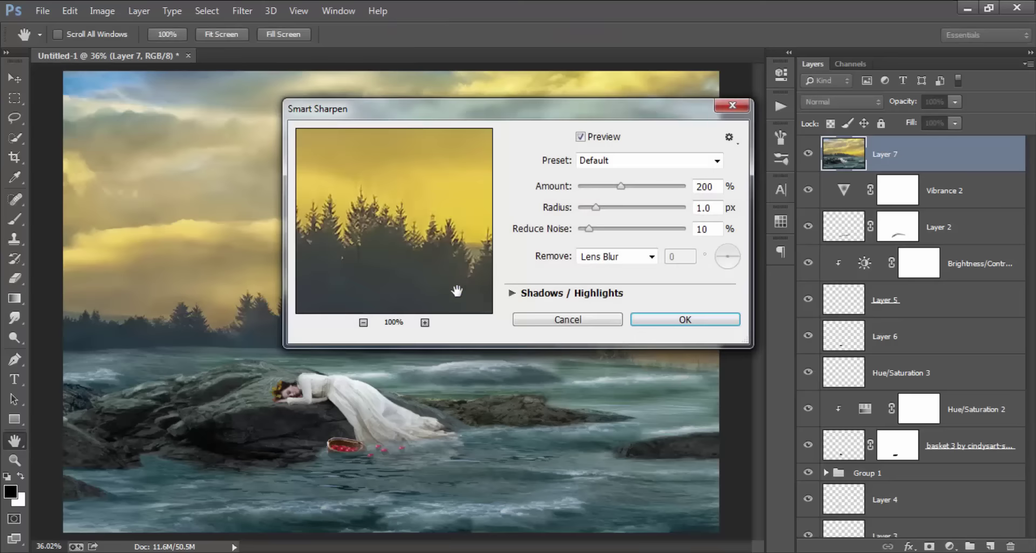
drag(414, 281, 430, 178)
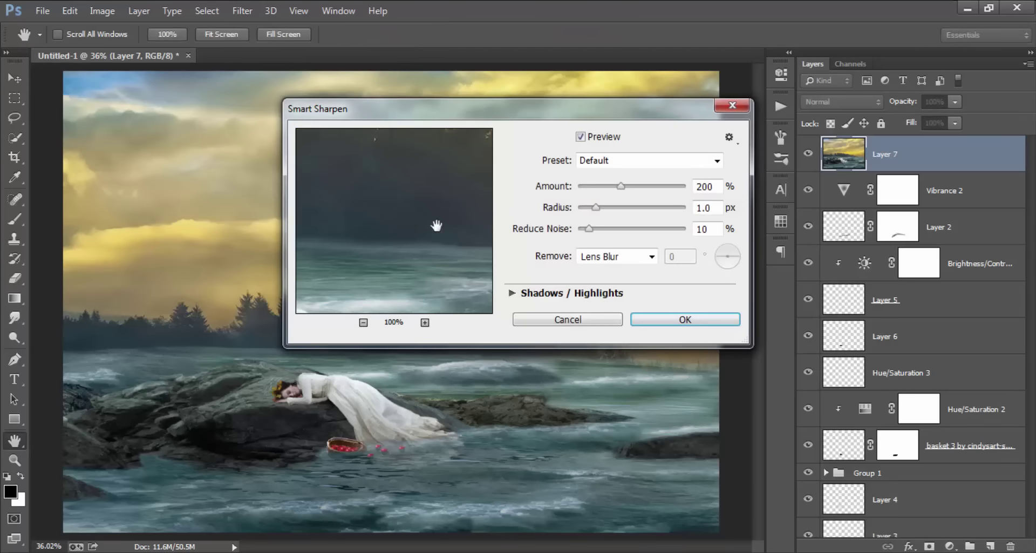
drag(374, 264, 458, 256)
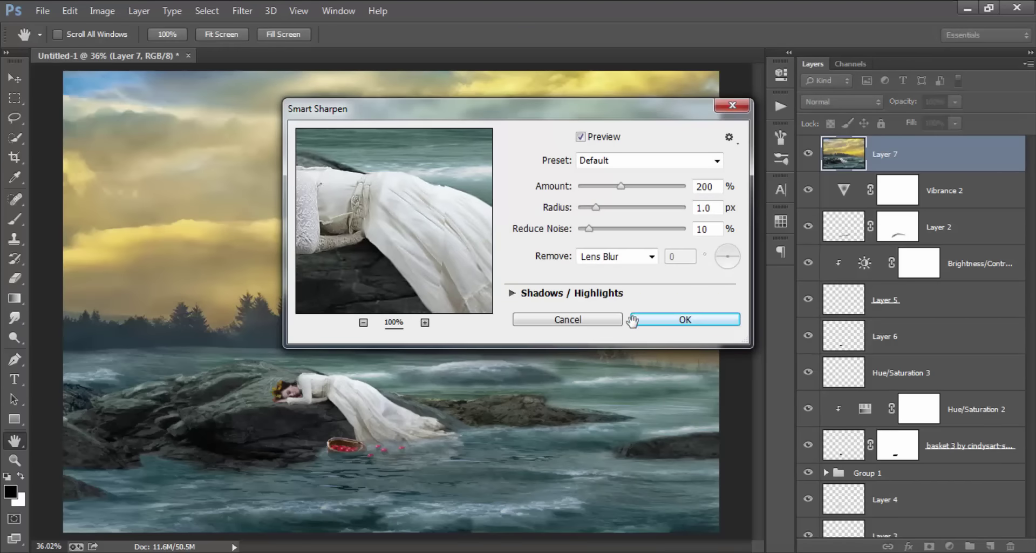
click(652, 324)
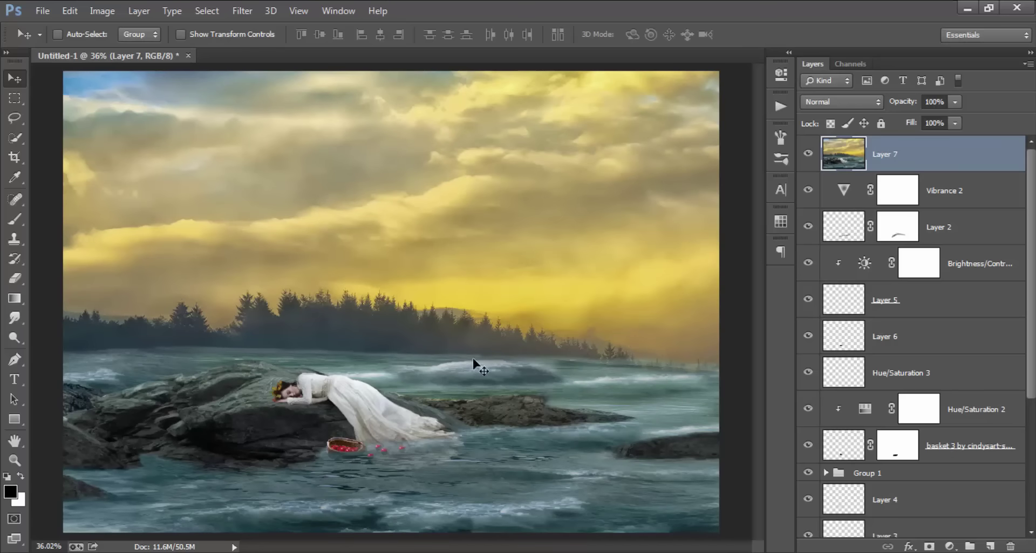
scroll(291, 413, up, 2)
scroll(291, 412, up, 3)
scroll(294, 412, up, 2)
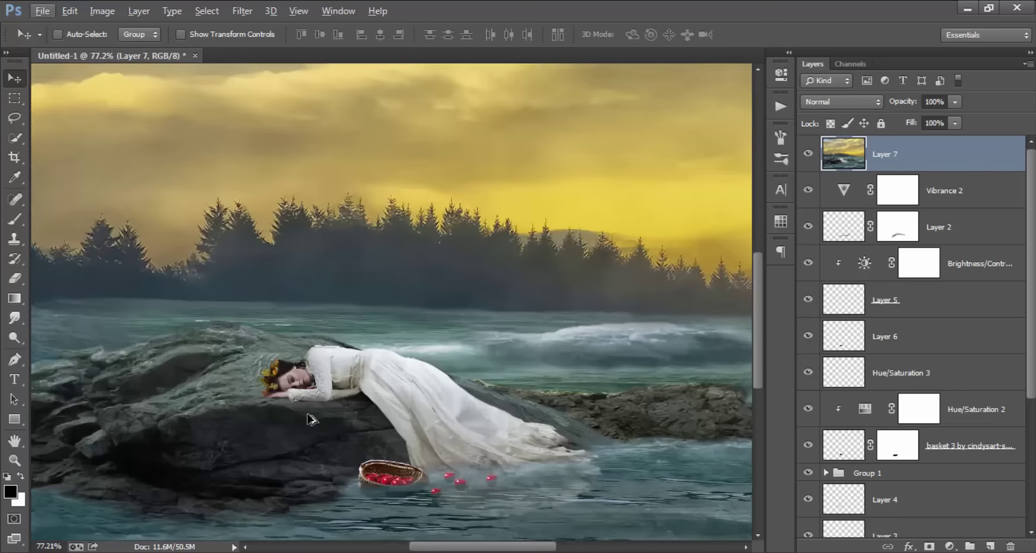
scroll(308, 418, up, 3)
drag(312, 416, 306, 347)
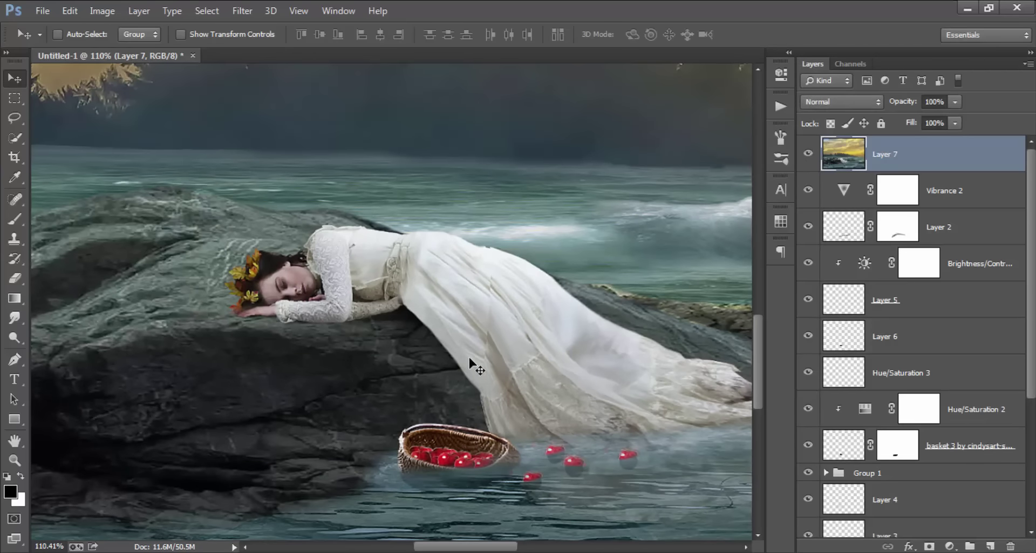
scroll(444, 307, up, 2)
scroll(509, 347, up, 2)
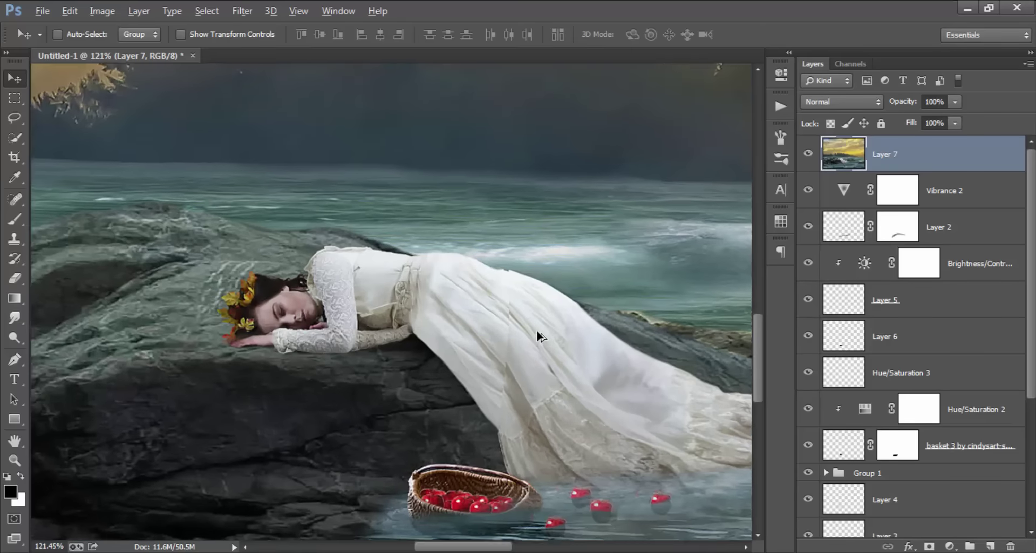
scroll(536, 340, up, 2)
scroll(518, 360, down, 1)
scroll(518, 361, right, 1)
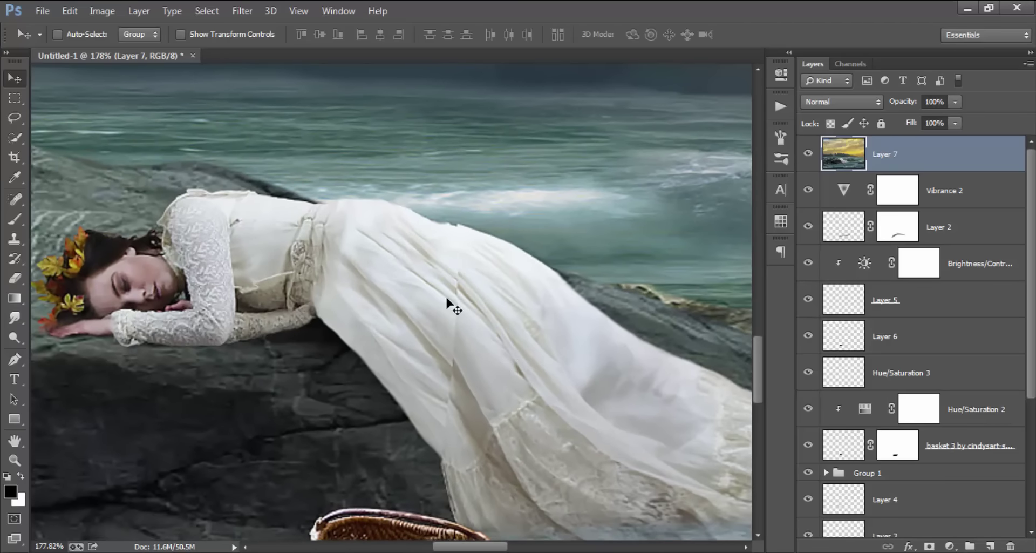
click(15, 239)
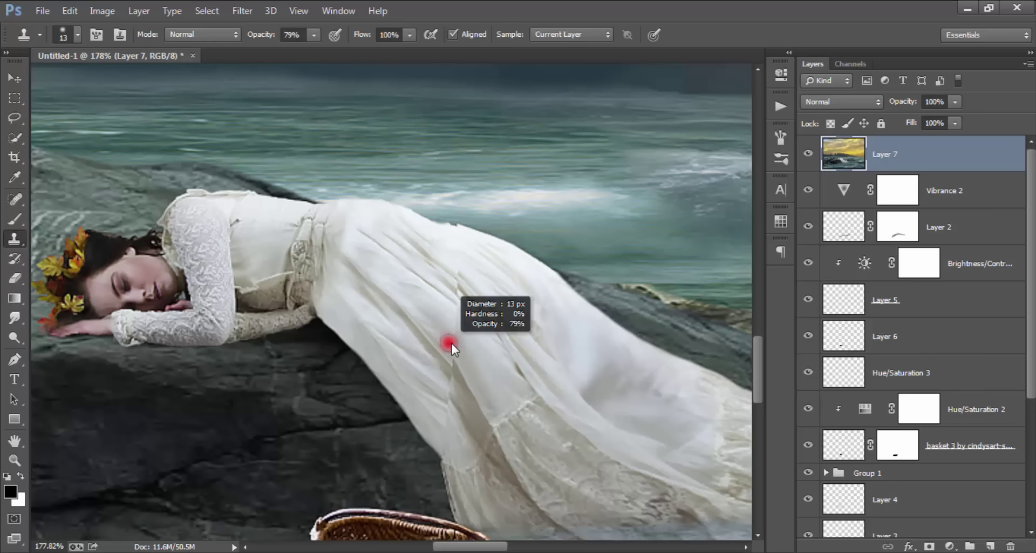
alt+click(418, 327)
drag(447, 359, 463, 375)
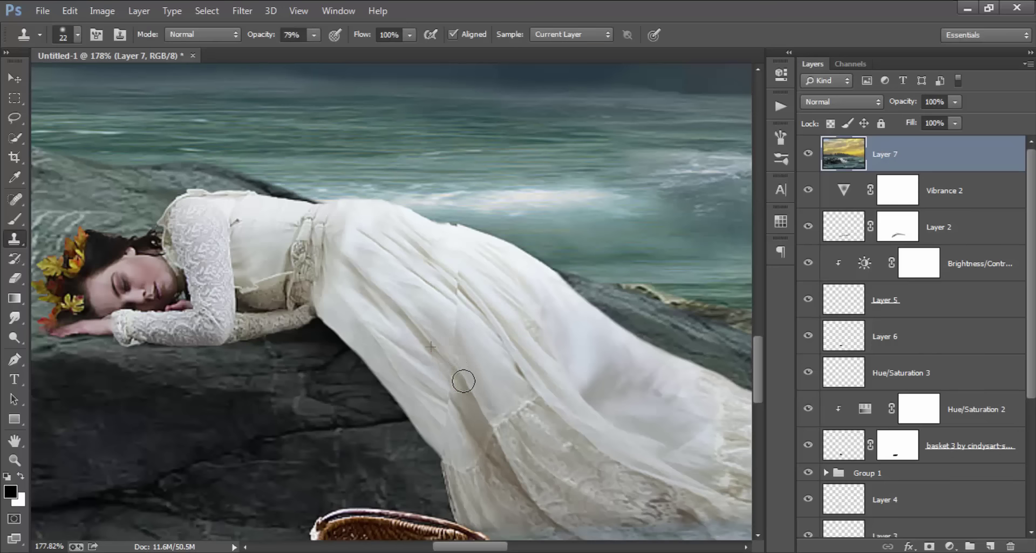
alt+click(430, 307)
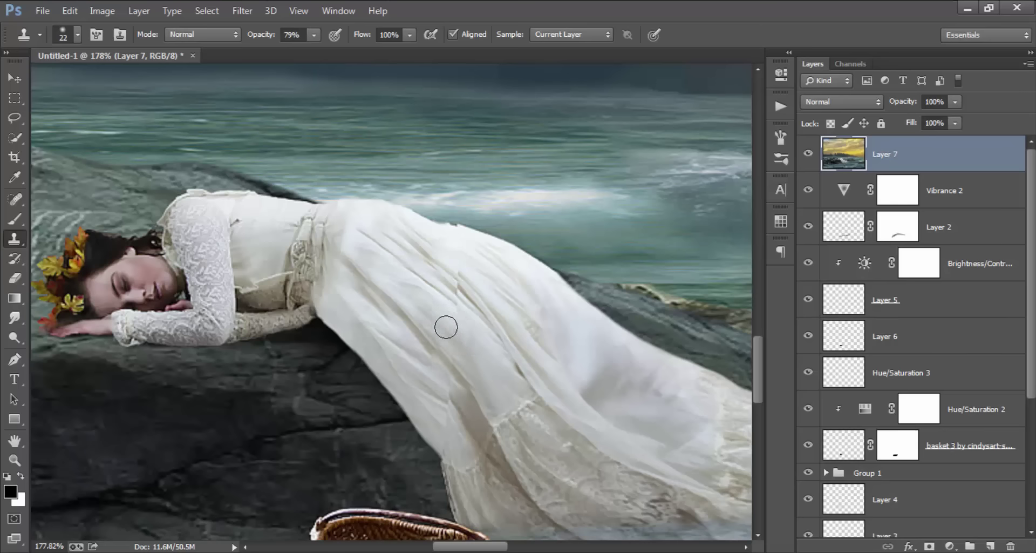
drag(446, 327, 449, 326)
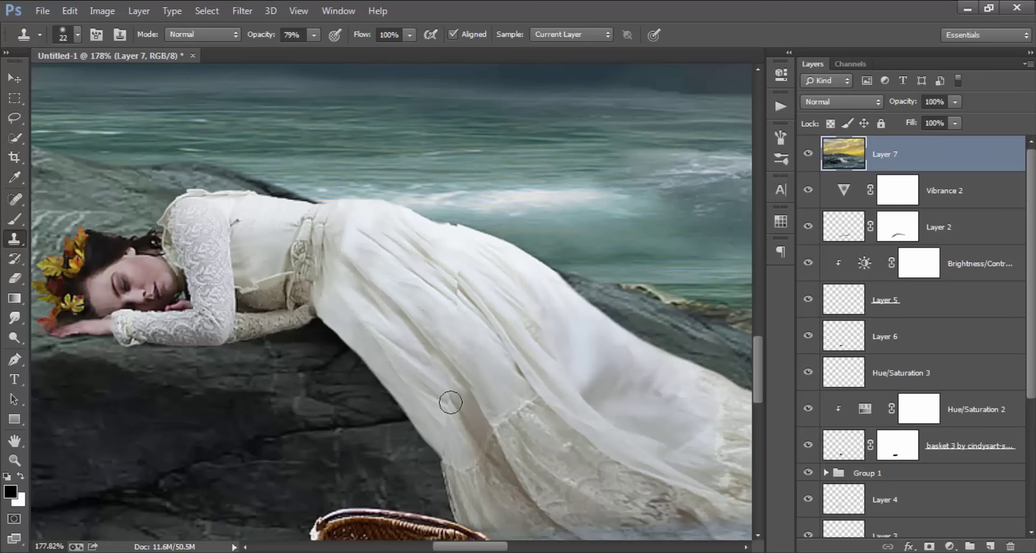
alt+click(416, 256)
alt+click(435, 248)
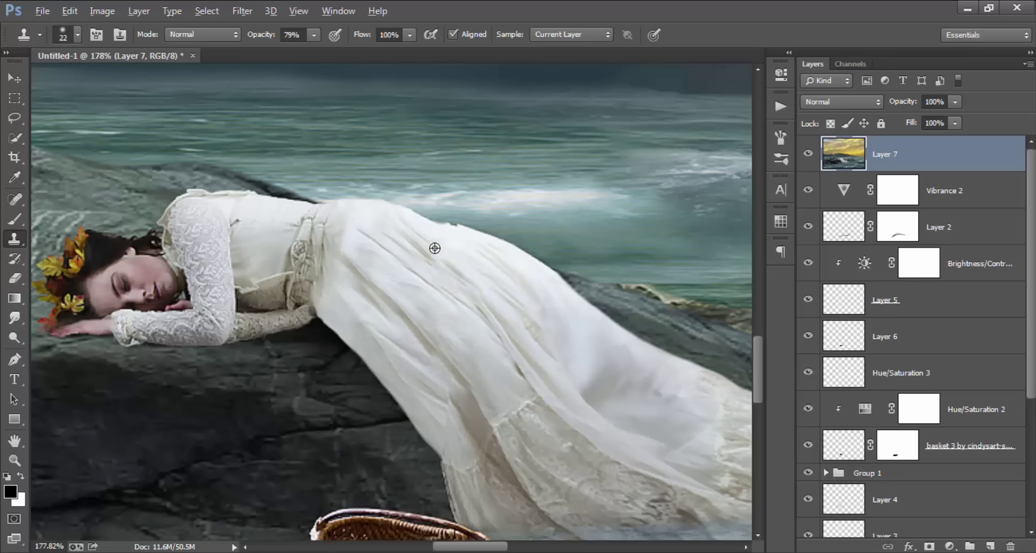
drag(481, 429, 460, 377)
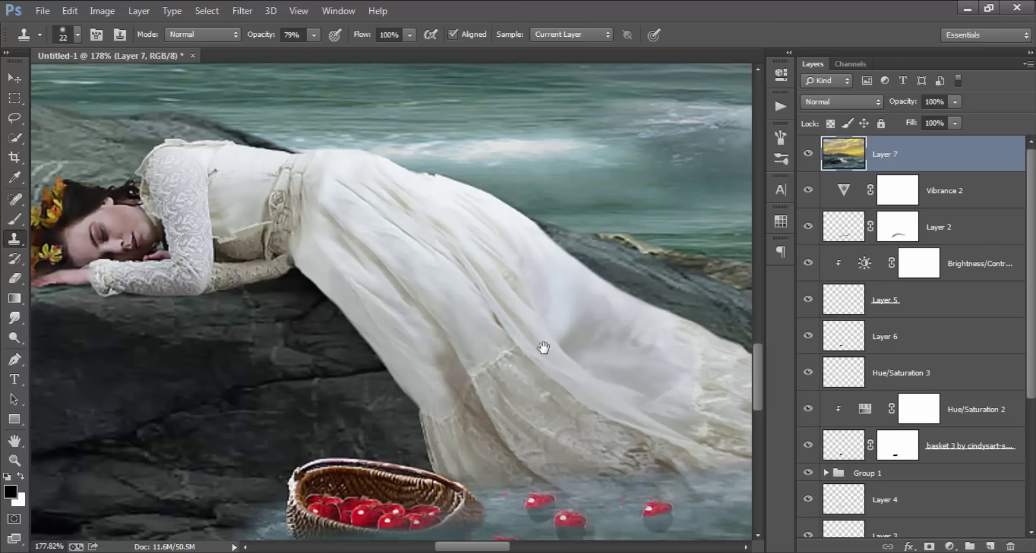
drag(543, 348, 497, 361)
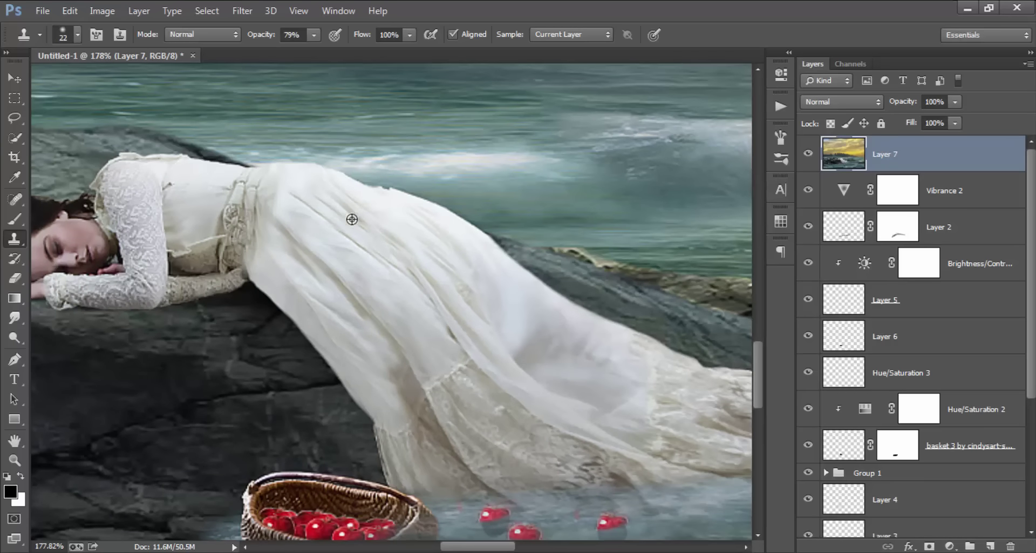
scroll(367, 289, up, 2)
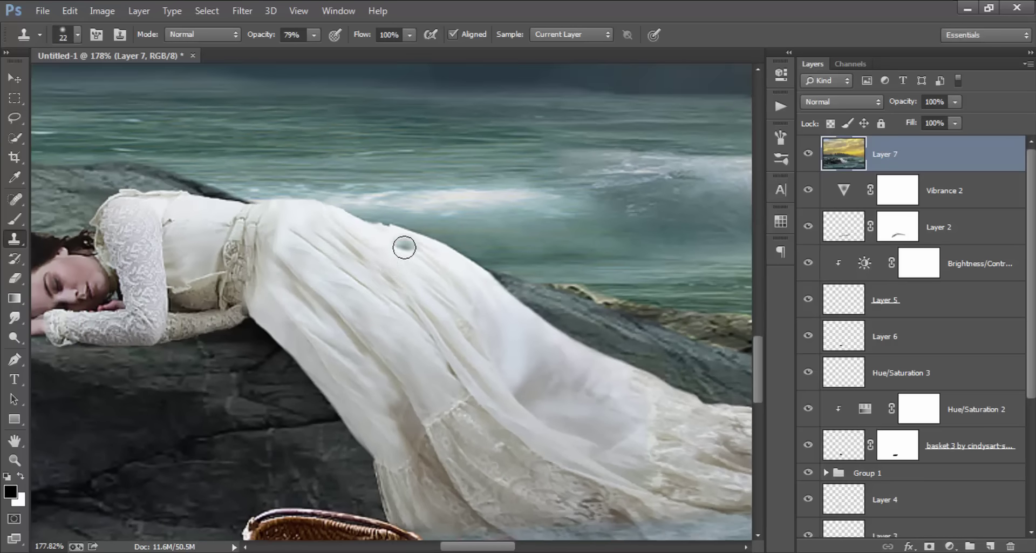
scroll(403, 245, right, 2)
scroll(389, 238, down, 3)
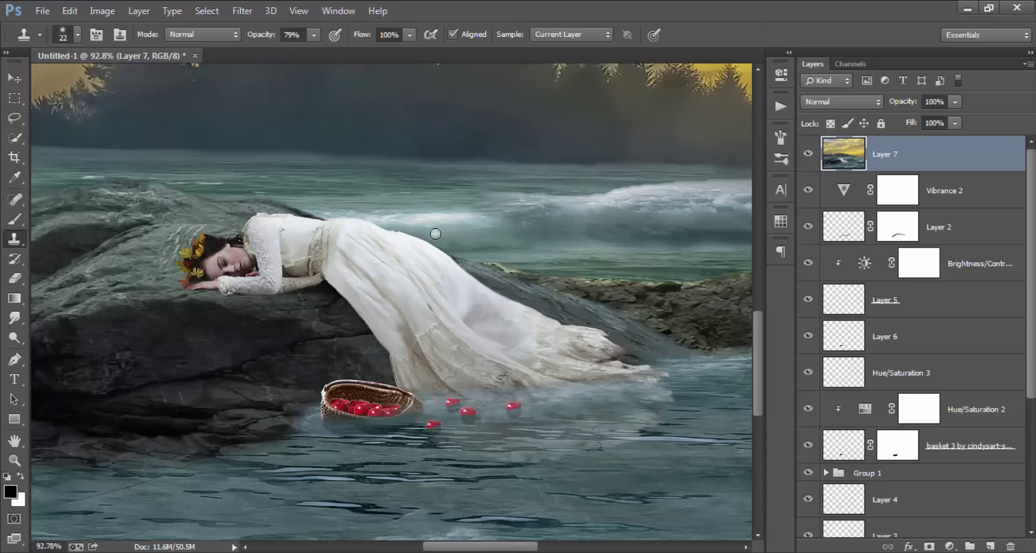
scroll(426, 229, up, 2)
scroll(405, 238, up, 2)
scroll(377, 243, up, 1)
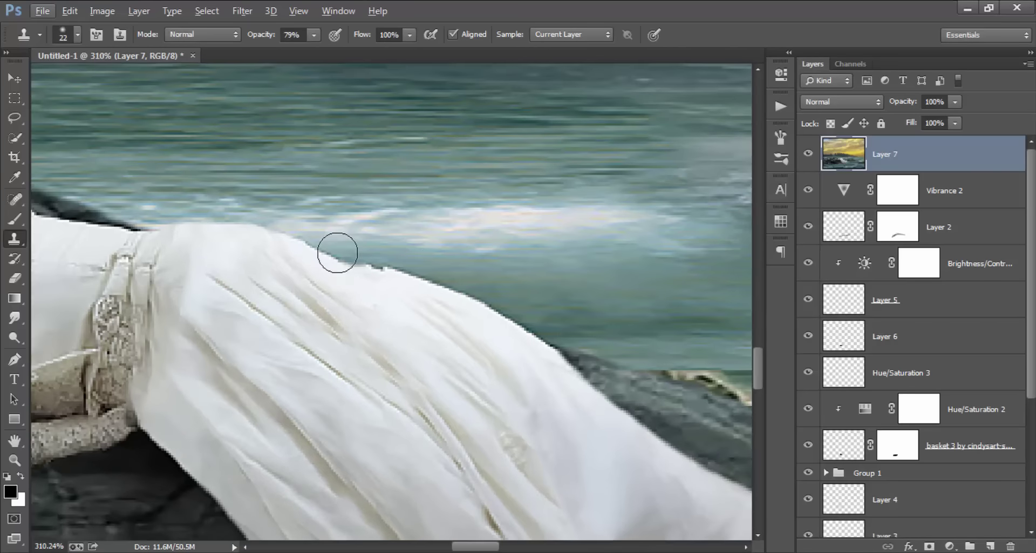
Step: Paint sampled white along the dress's jagged upper edge, then sample teal water with a 1 px brush
click(15, 219)
scroll(387, 260, up, 1)
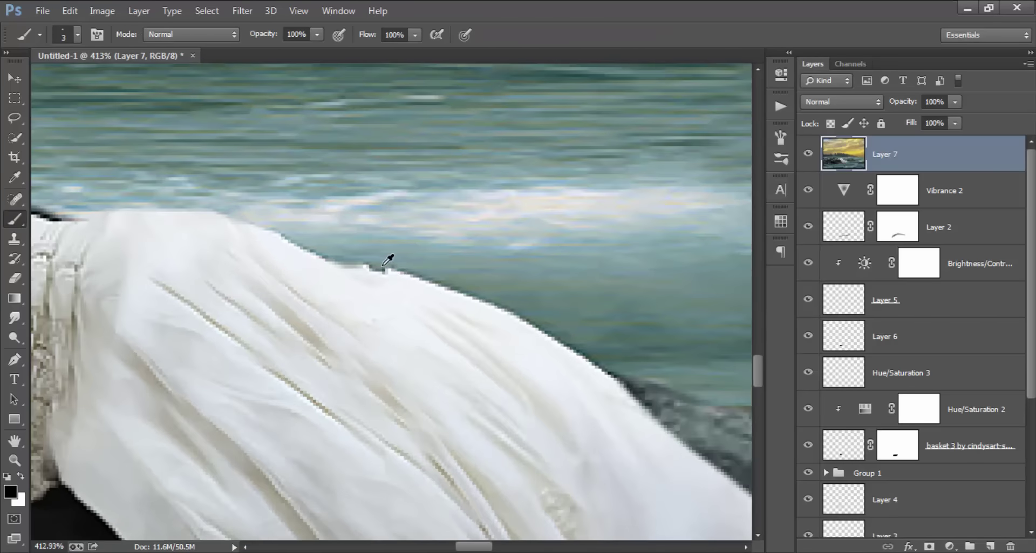
alt+click(395, 279)
drag(379, 270, 398, 275)
key(bracketleft)
key(bracketleft)
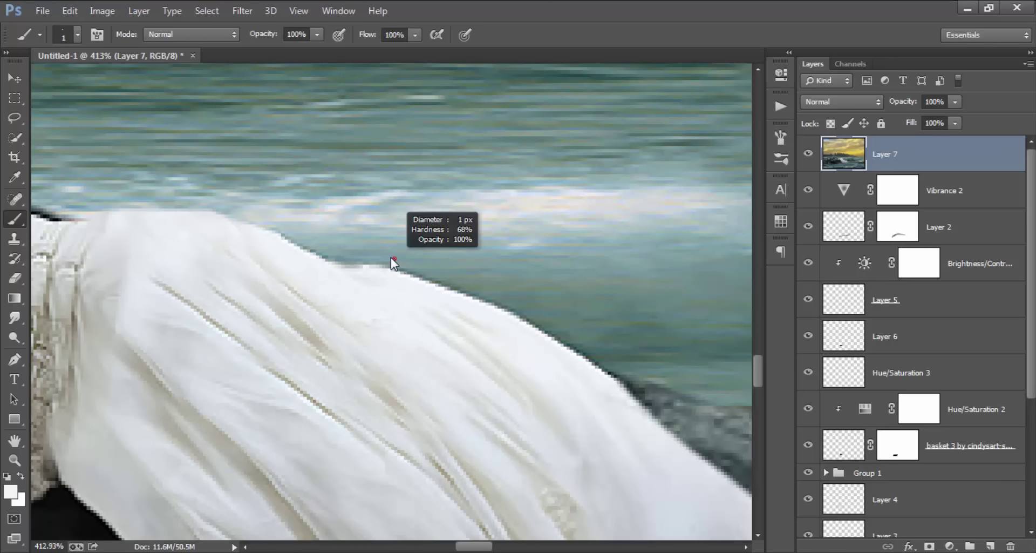
scroll(394, 263, up, 1)
alt+click(390, 268)
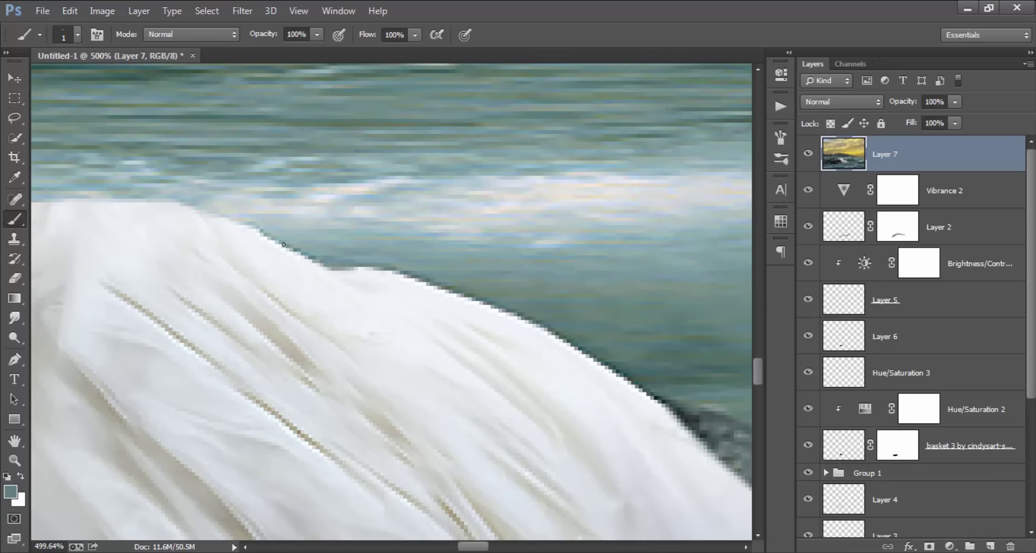
scroll(283, 244, down, 5)
scroll(336, 231, down, 3)
scroll(363, 234, down, 2)
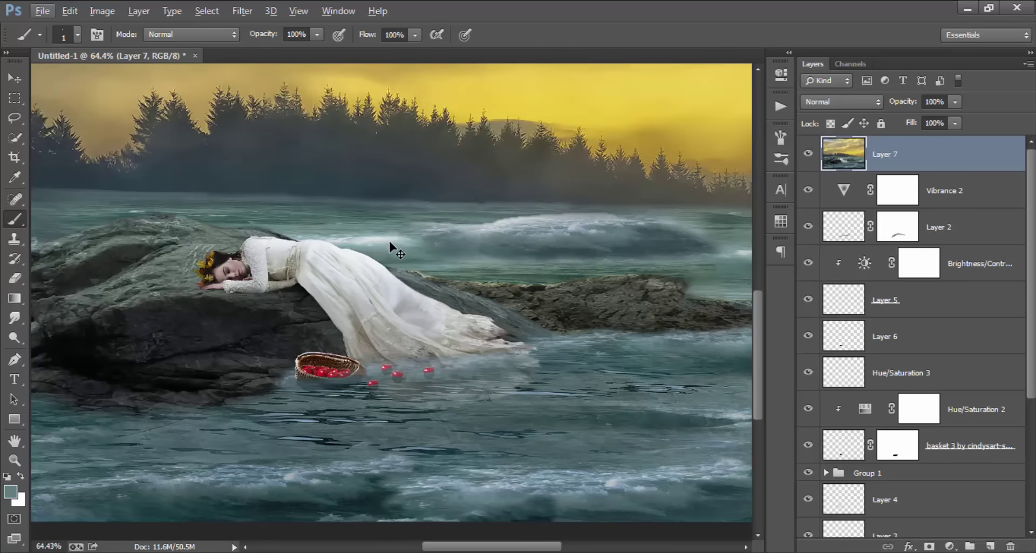
scroll(389, 242, down, 3)
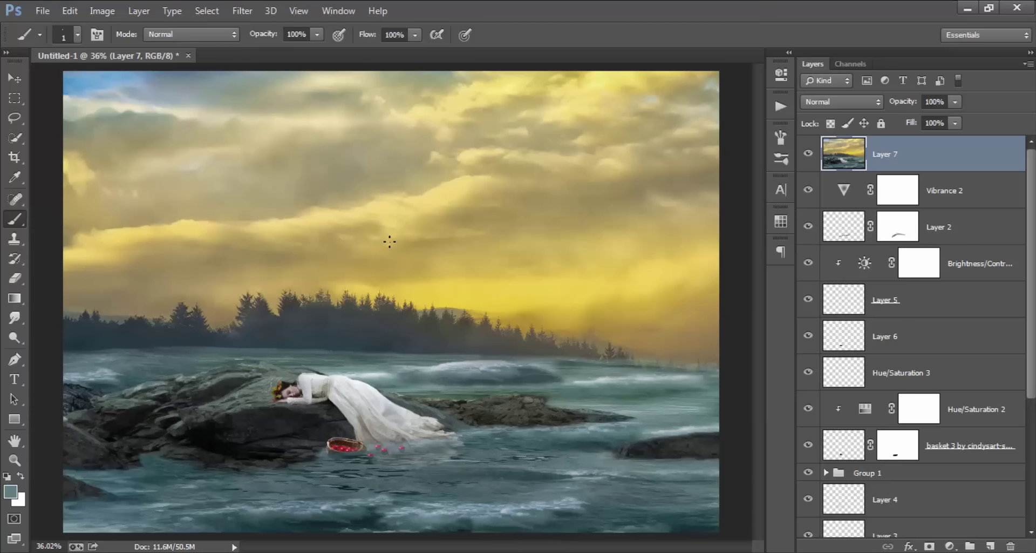
click(14, 79)
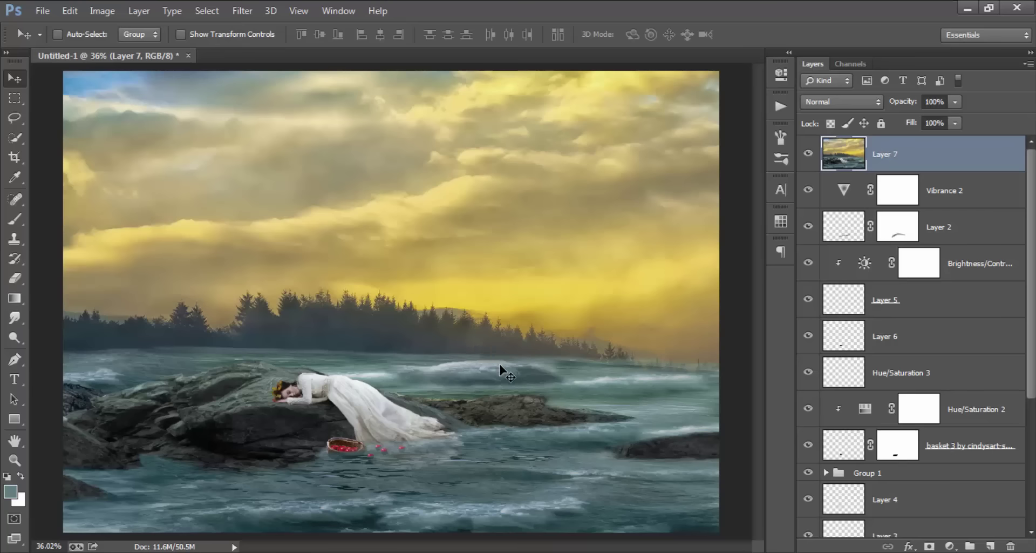
Step: On a new Layer 8, brush light blue #6aa7d3 sampled from the sky into the top-left sky
click(992, 545)
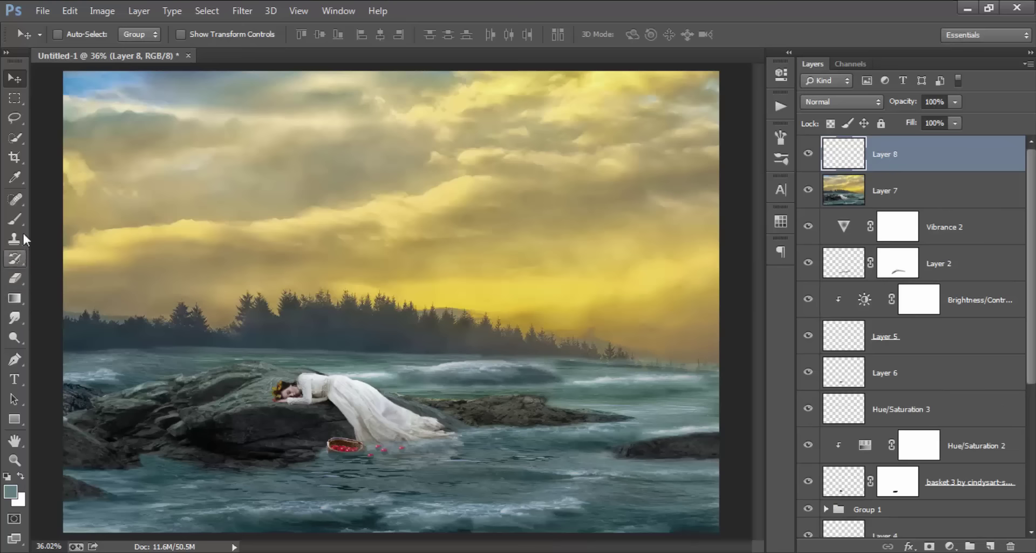
click(14, 219)
click(10, 493)
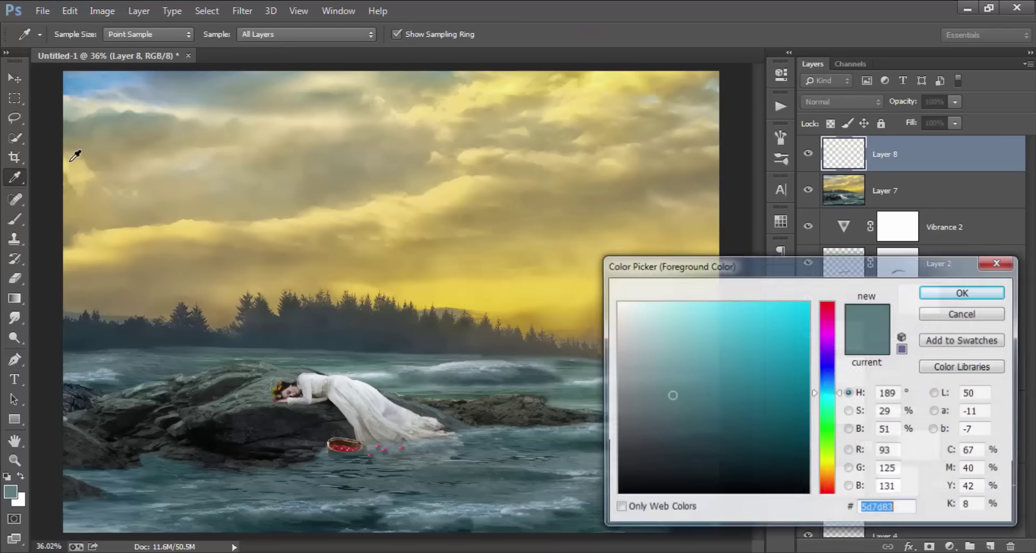
click(98, 76)
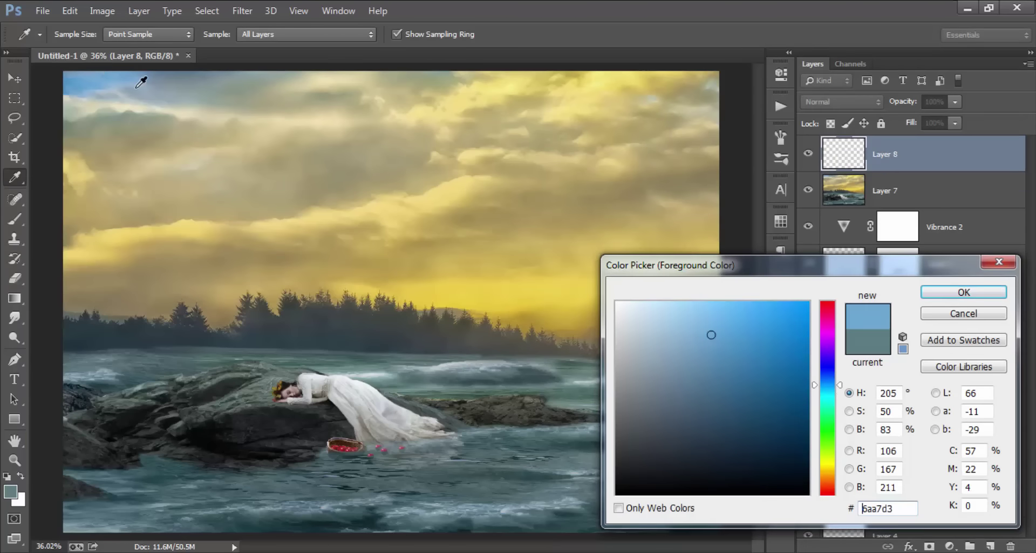
click(963, 292)
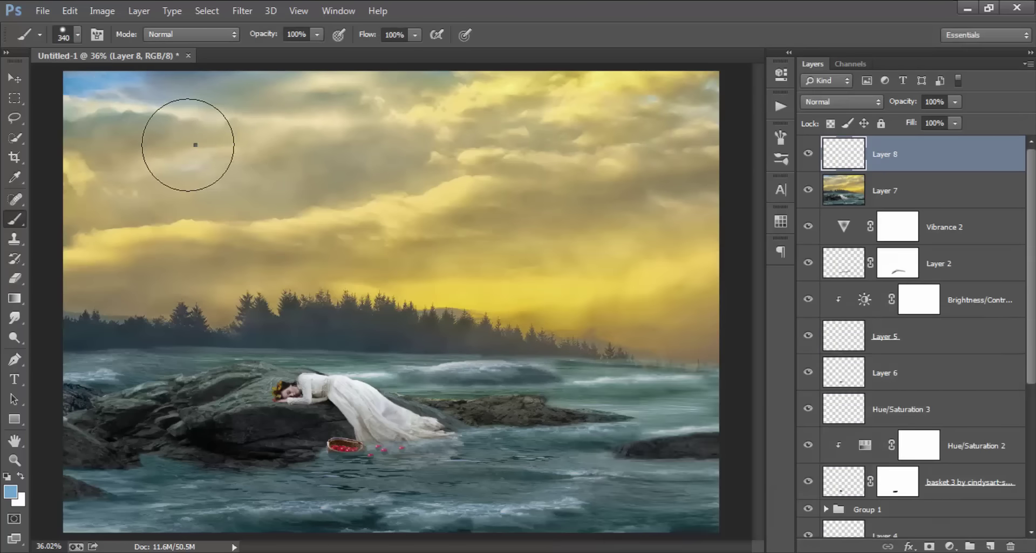
right_click(191, 143)
key(Escape)
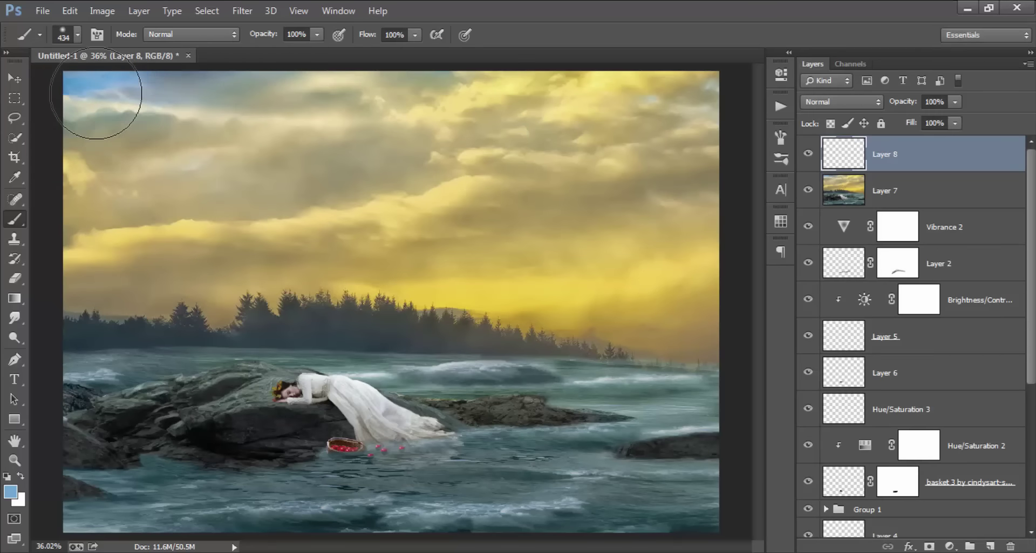
drag(86, 89, 108, 97)
Step: Set Layer 8's blend mode to Lighten
key(v)
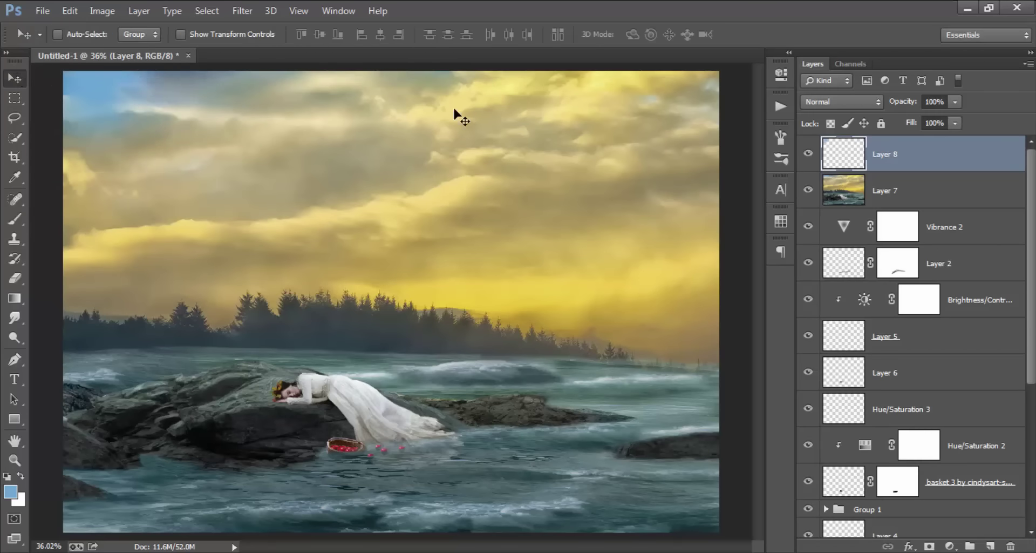
click(822, 102)
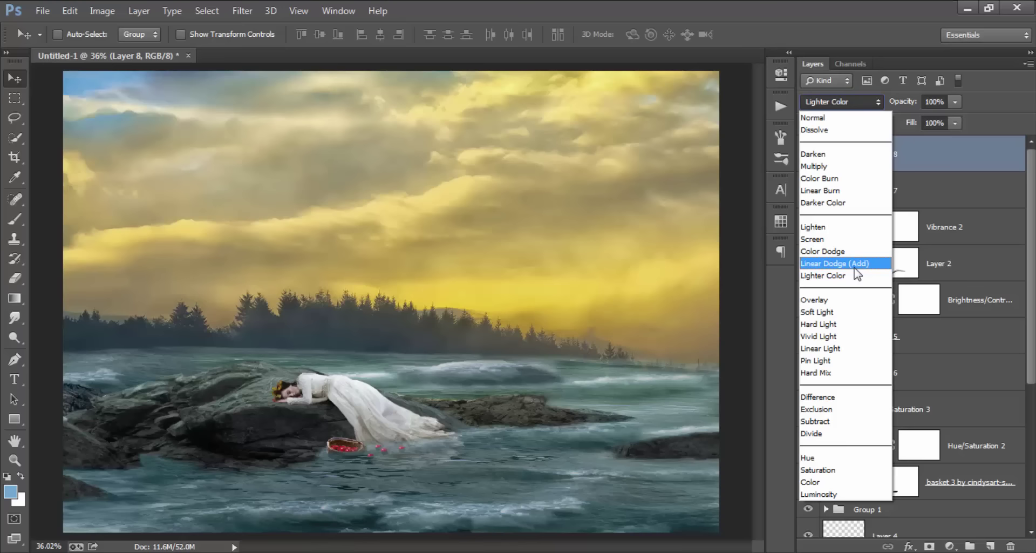
click(852, 229)
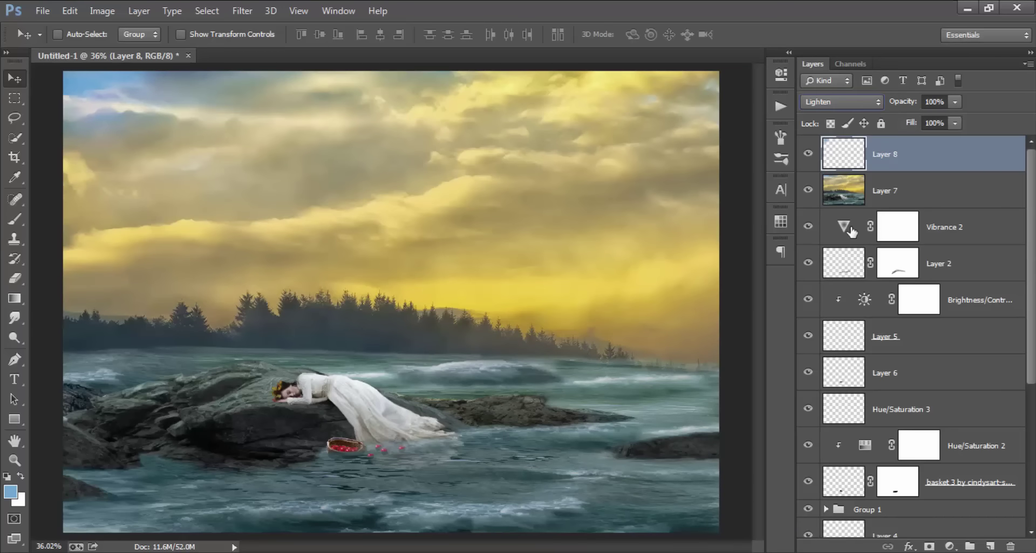
Step: Scale the blue patch to about 330%, stretching it to about 415% wide toward the right
key(ctrl+t)
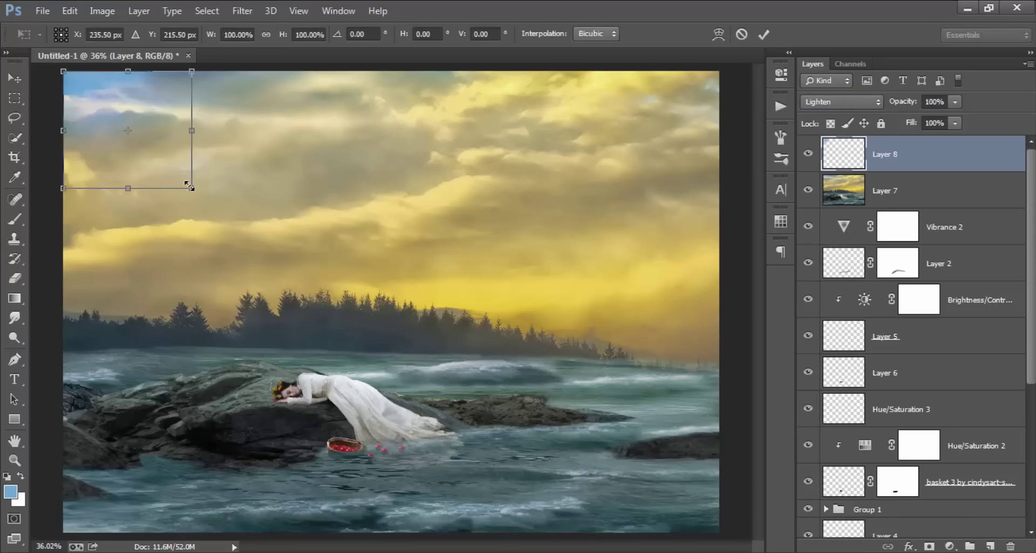
drag(189, 185, 525, 414)
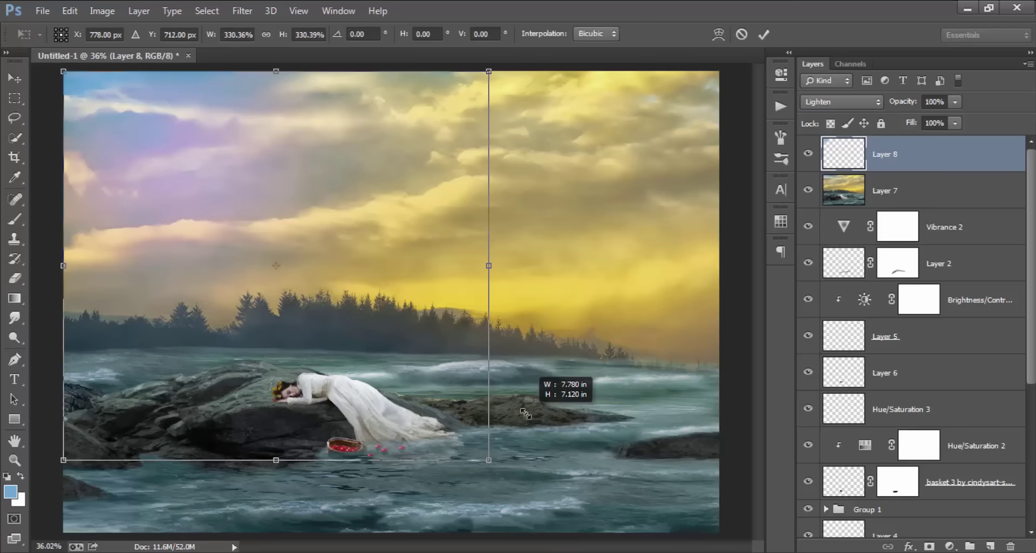
drag(526, 414, 525, 407)
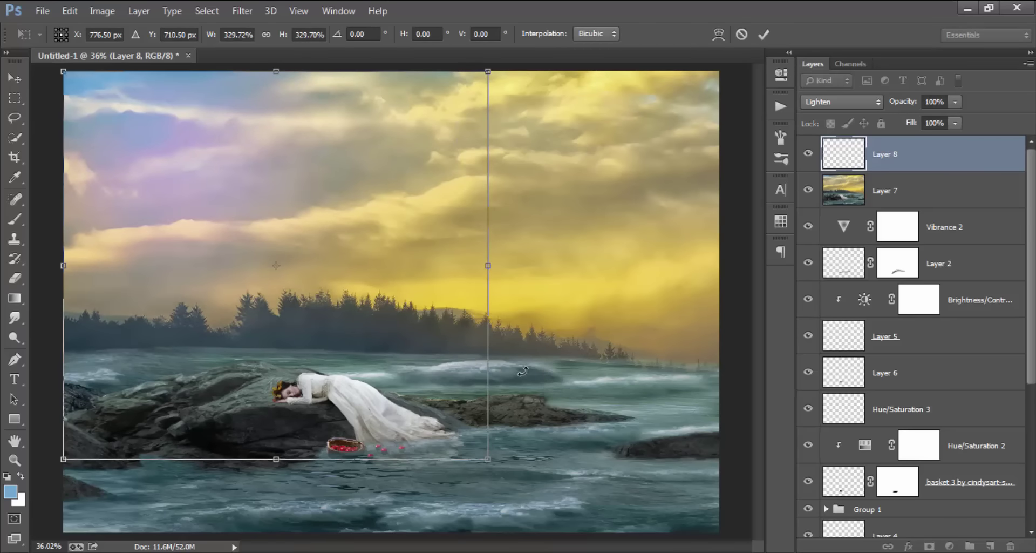
drag(488, 265, 601, 265)
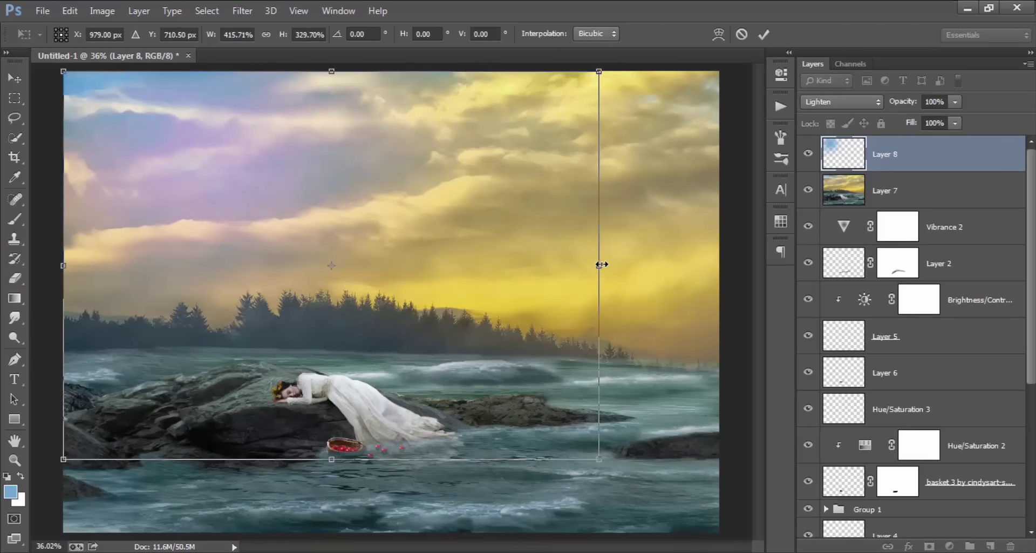
click(759, 40)
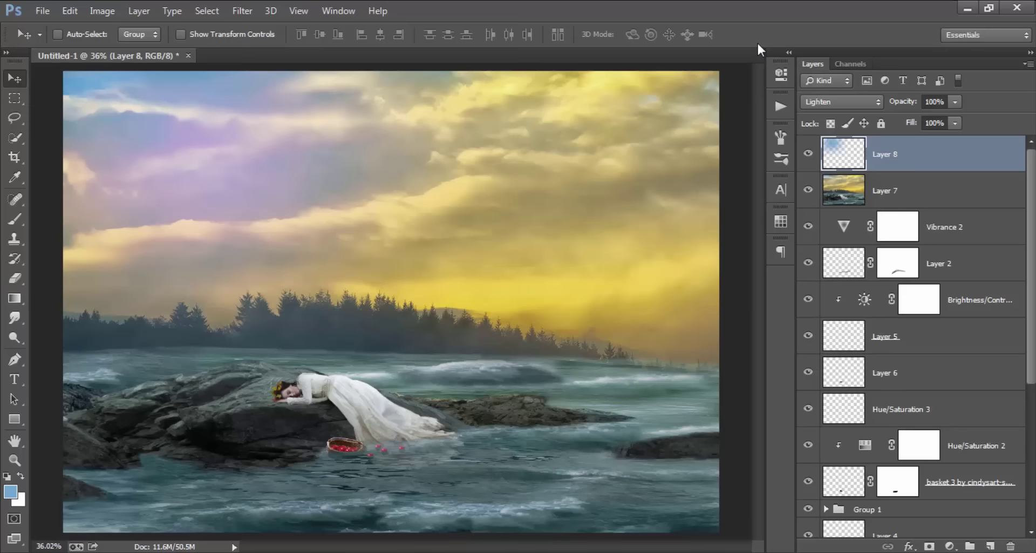
Step: Nudge the glow further into the upper-left corner and toggle Layer 8 off and on to compare
mouse_move(268, 182)
mouse_down()
mouse_move(208, 150)
mouse_move(234, 178)
mouse_move(259, 181)
mouse_move(238, 167)
mouse_up()
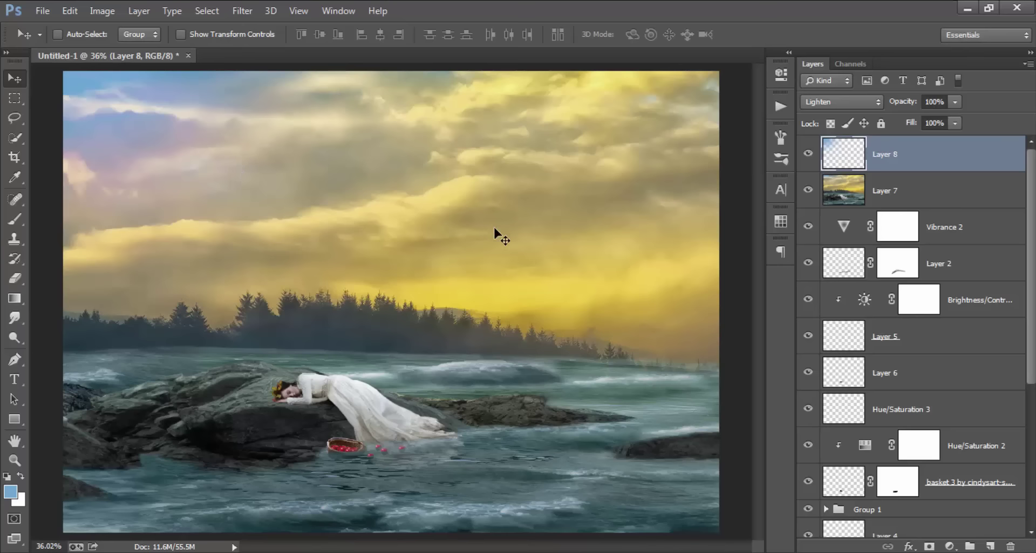
click(808, 154)
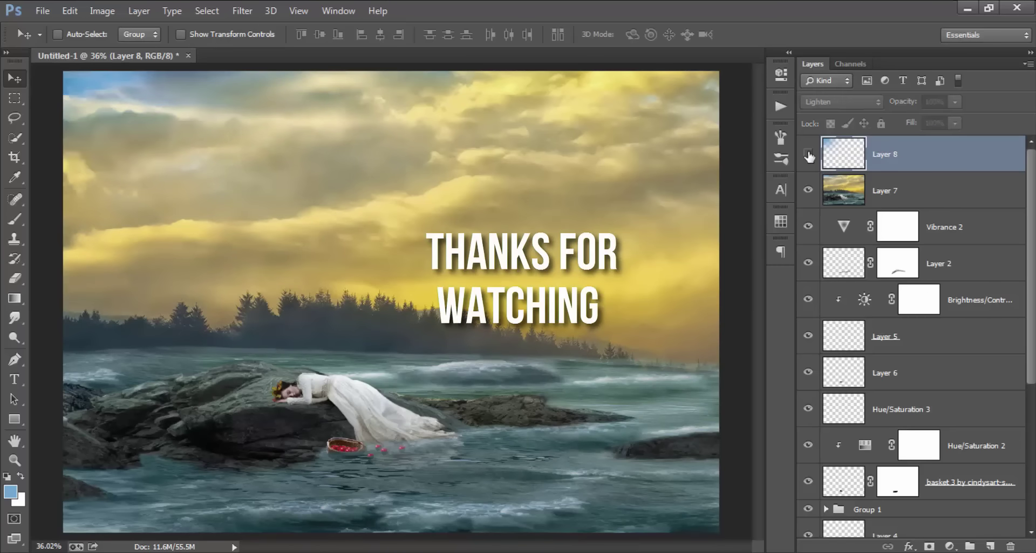
click(808, 155)
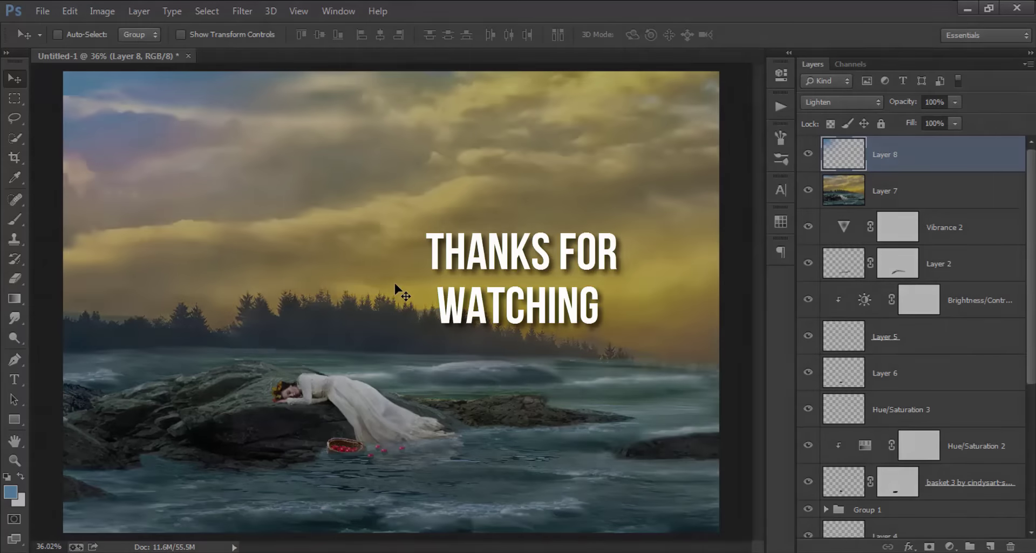